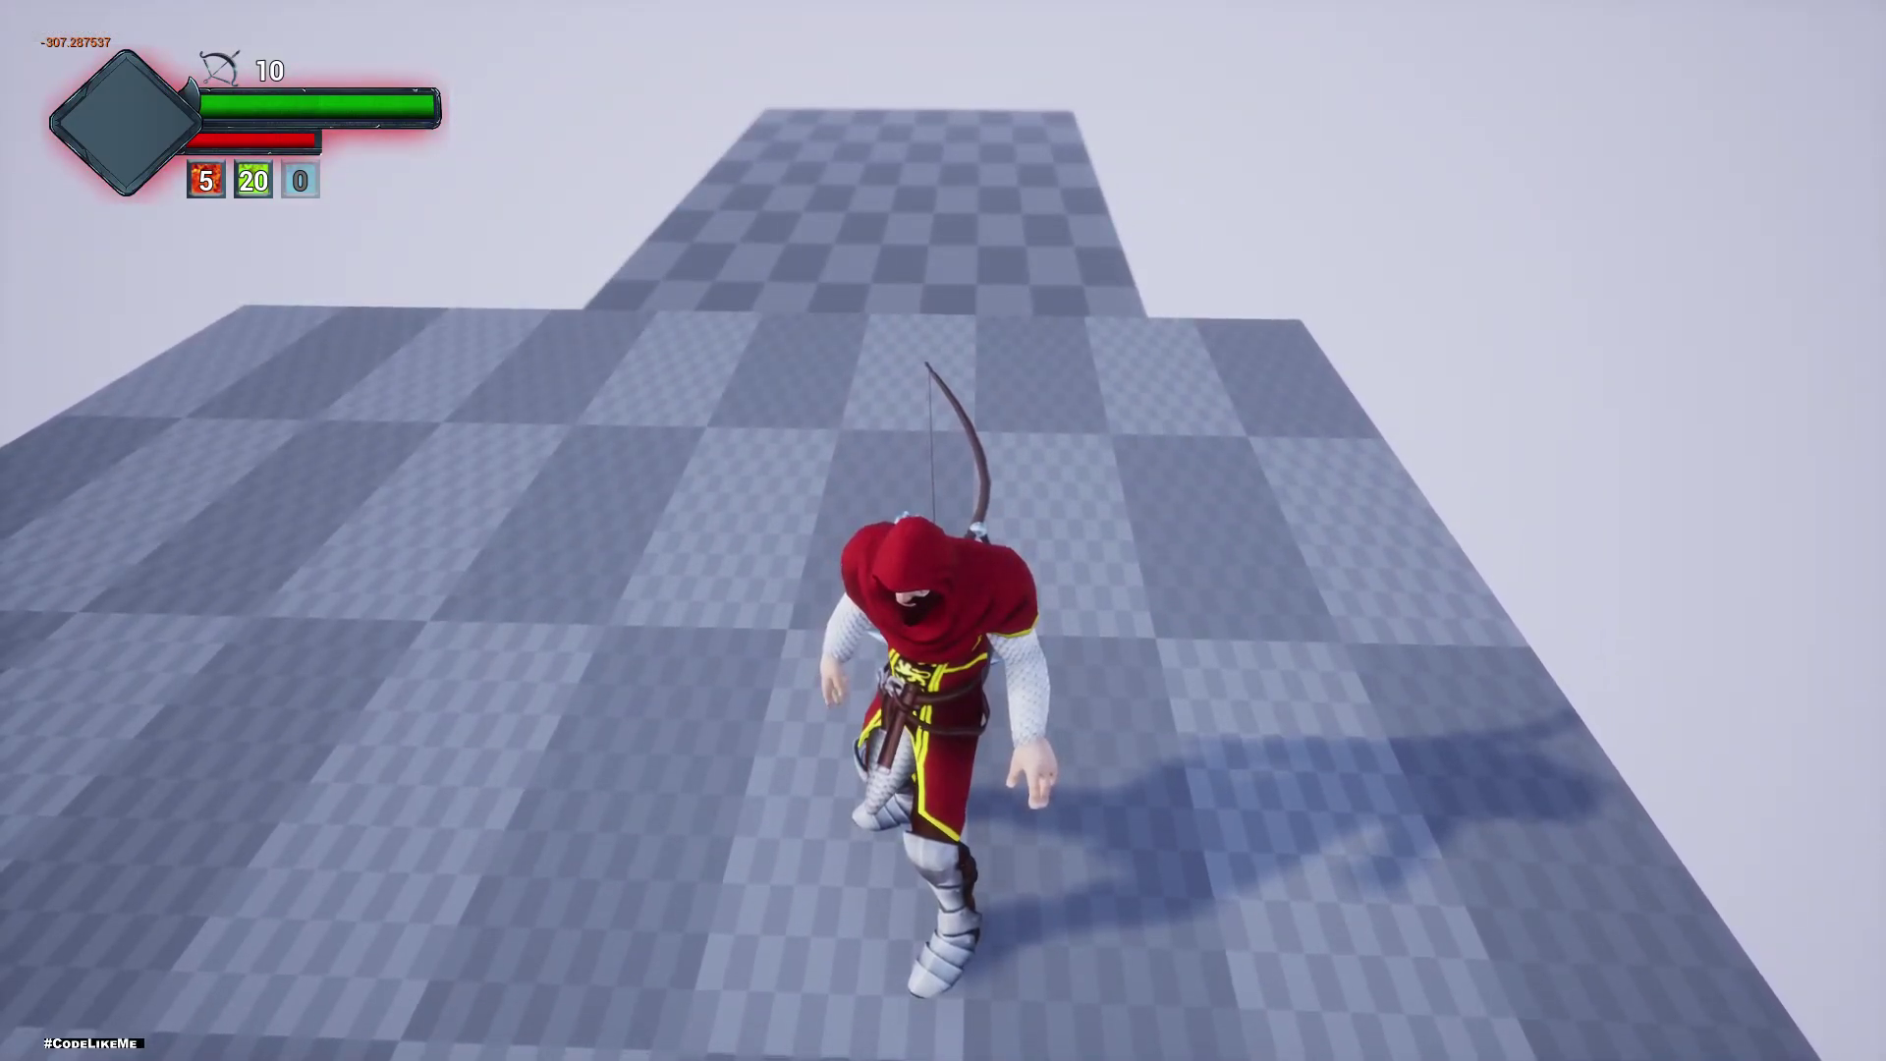
- Play-test the level in repeated sessions, running the character across the raised platform and dropping onto the lower floor
key("w")
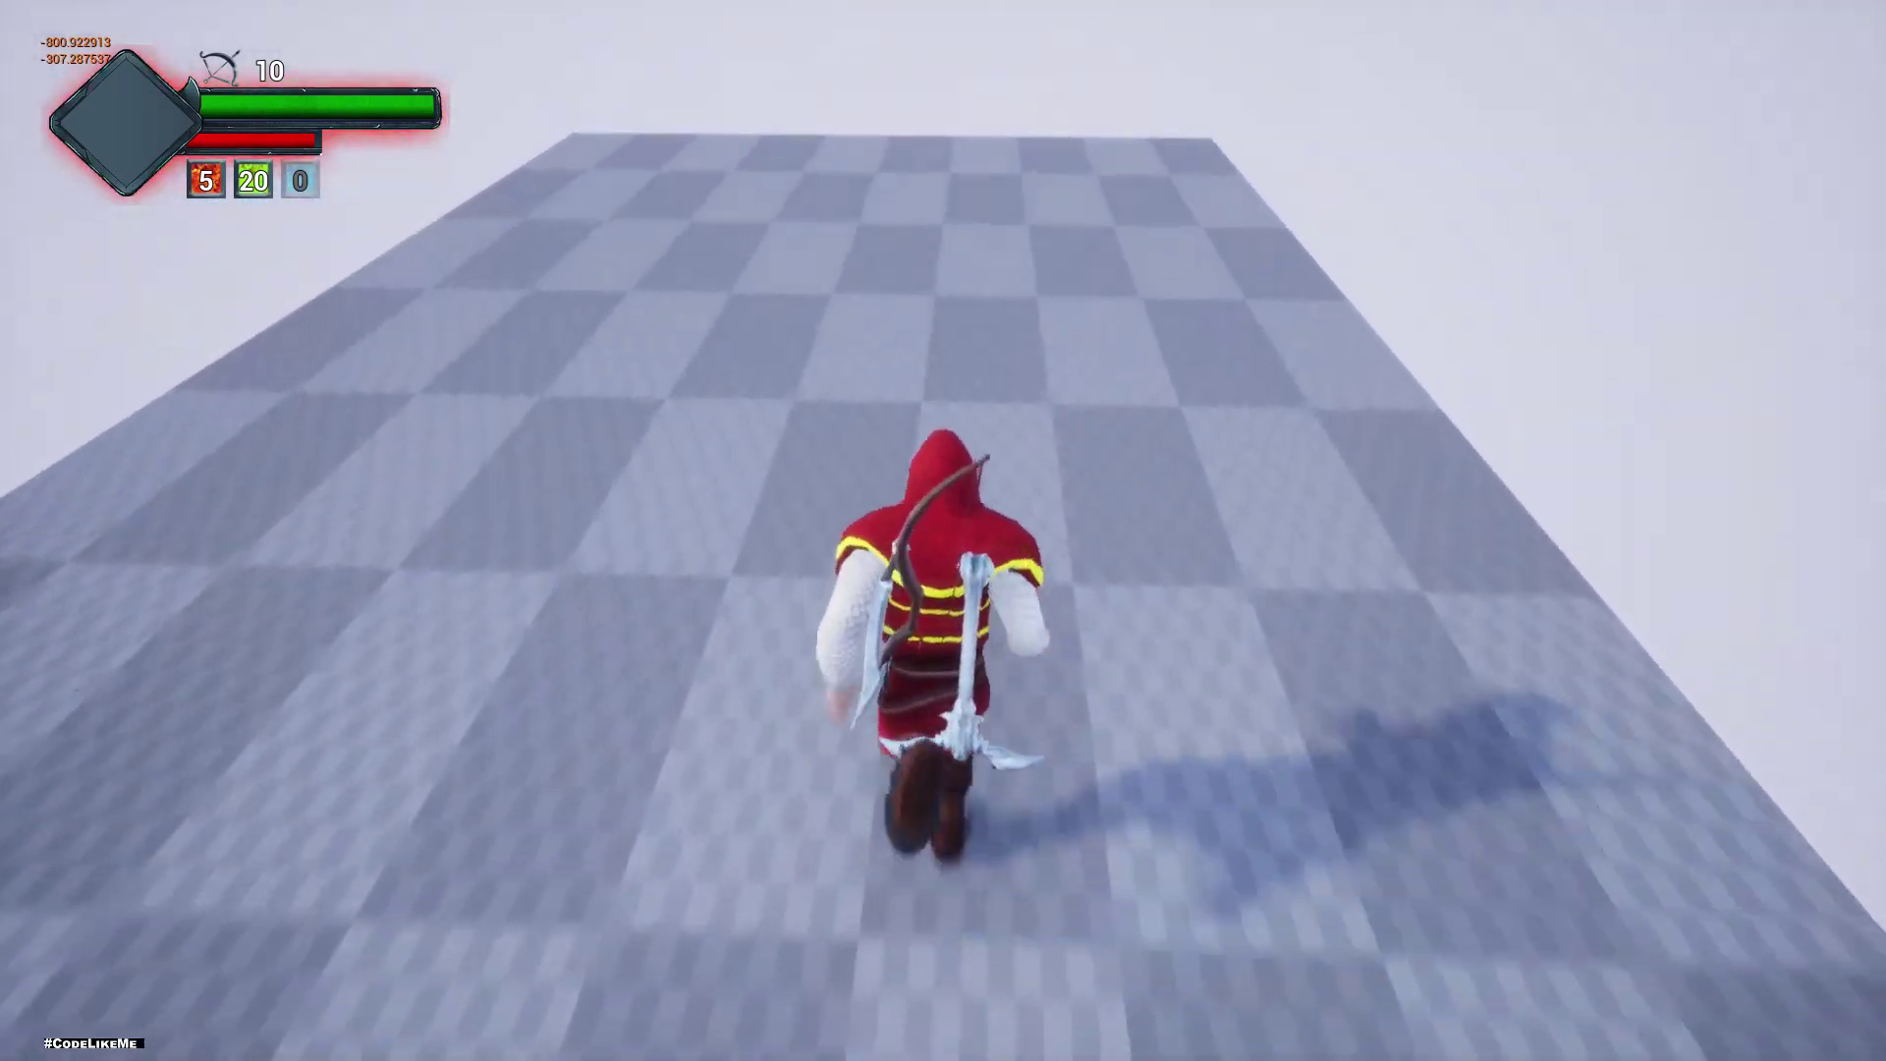
key("Escape")
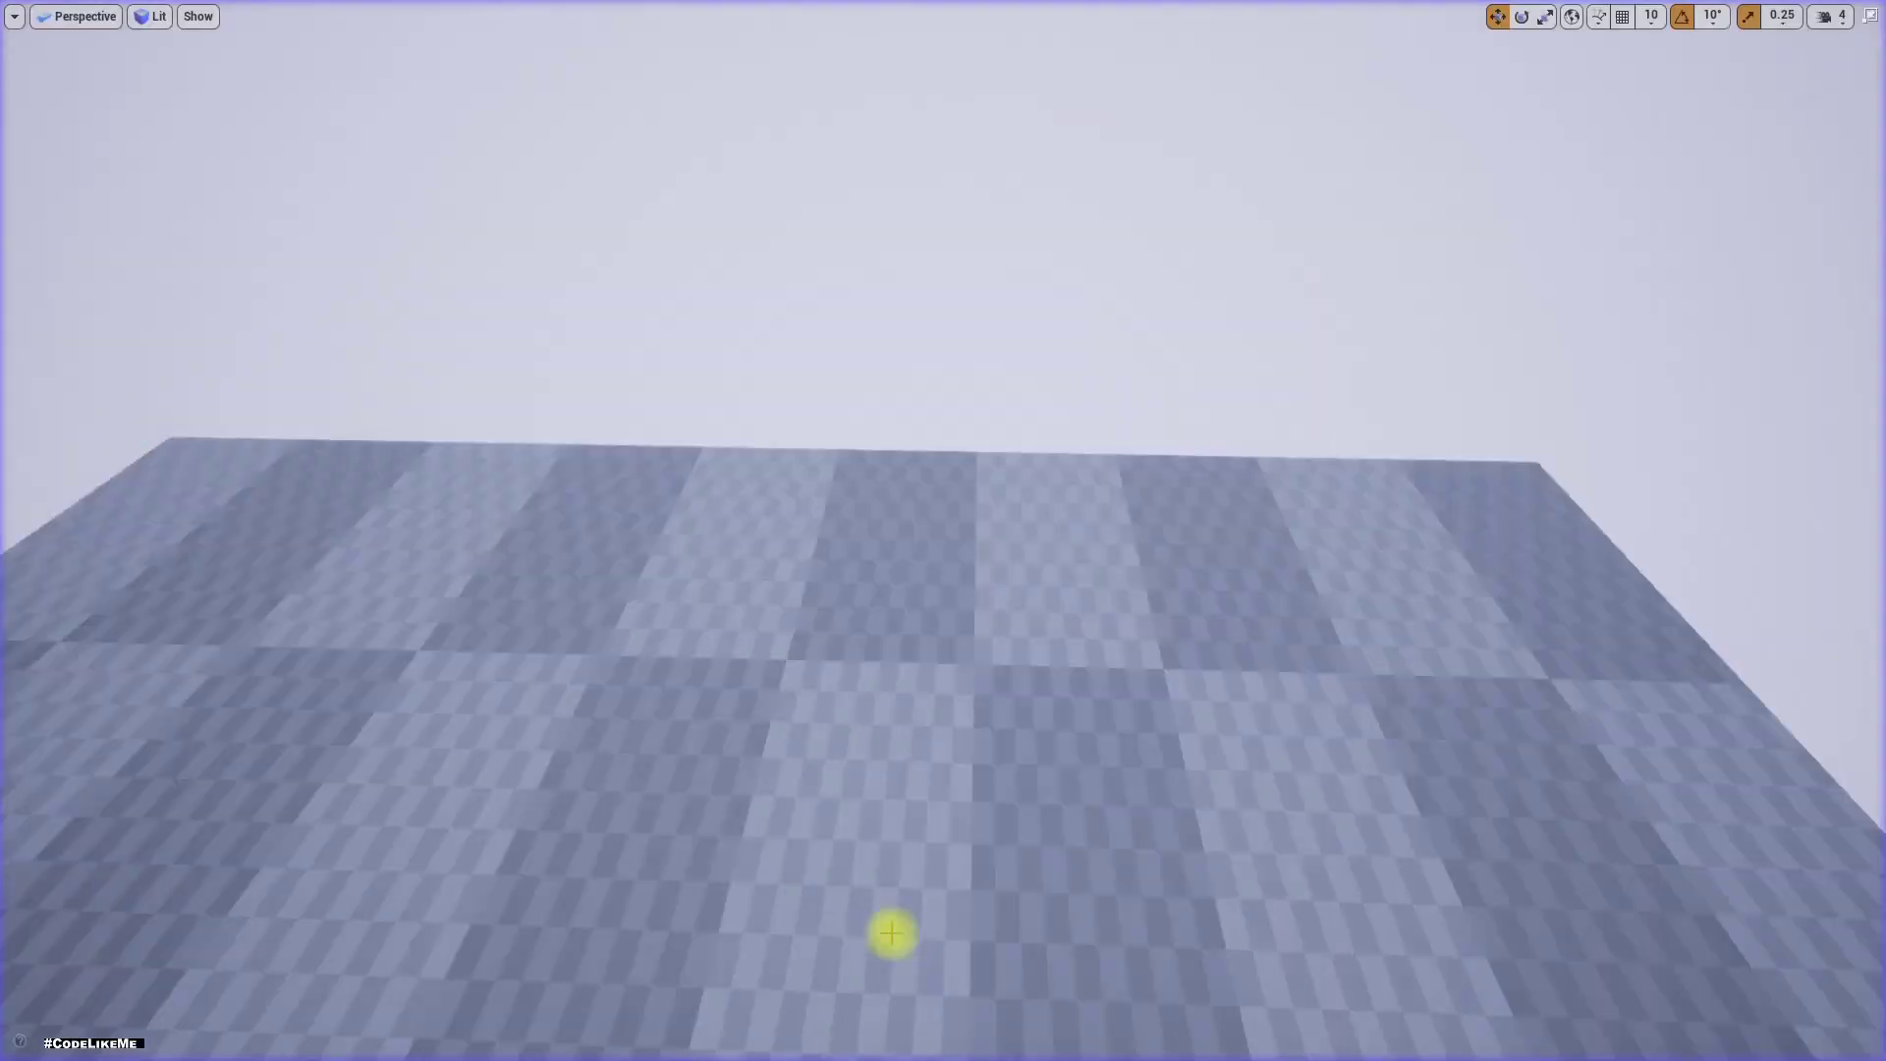
key("alt+p")
key("w")
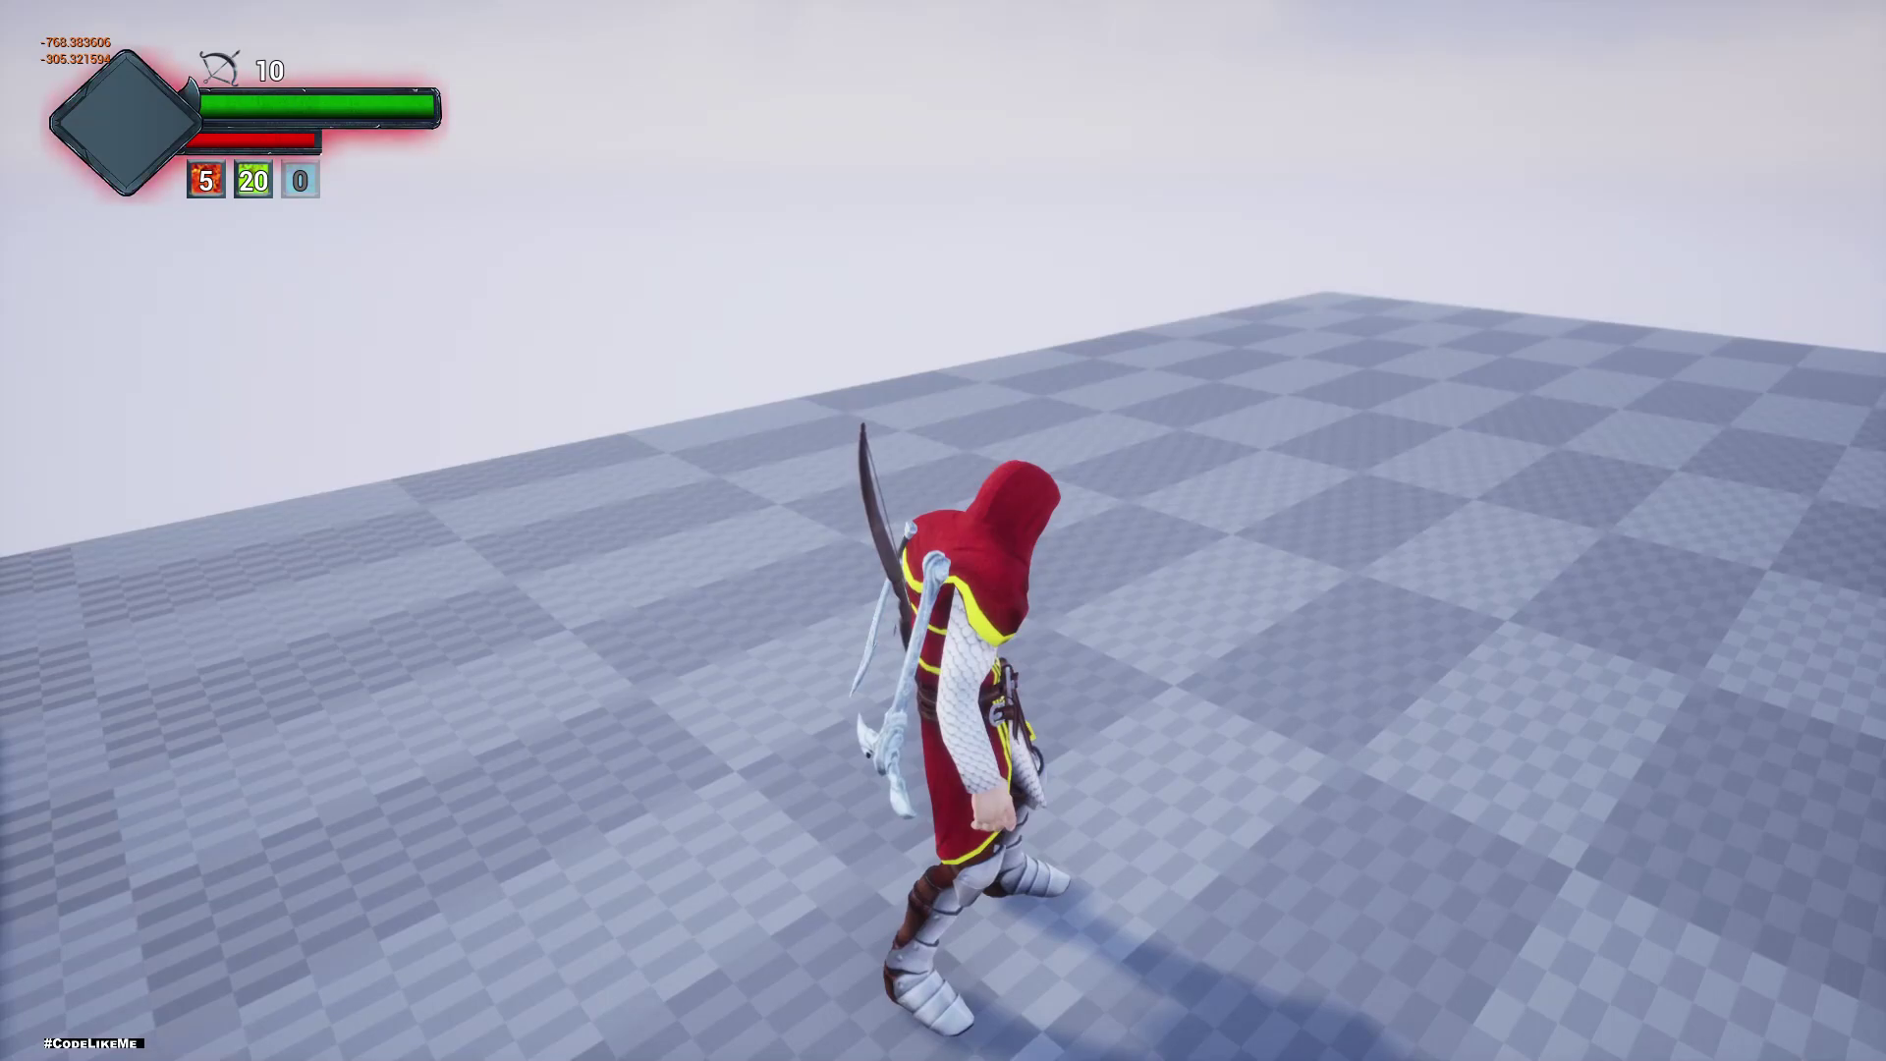
key("Escape")
key("alt+p")
key("w")
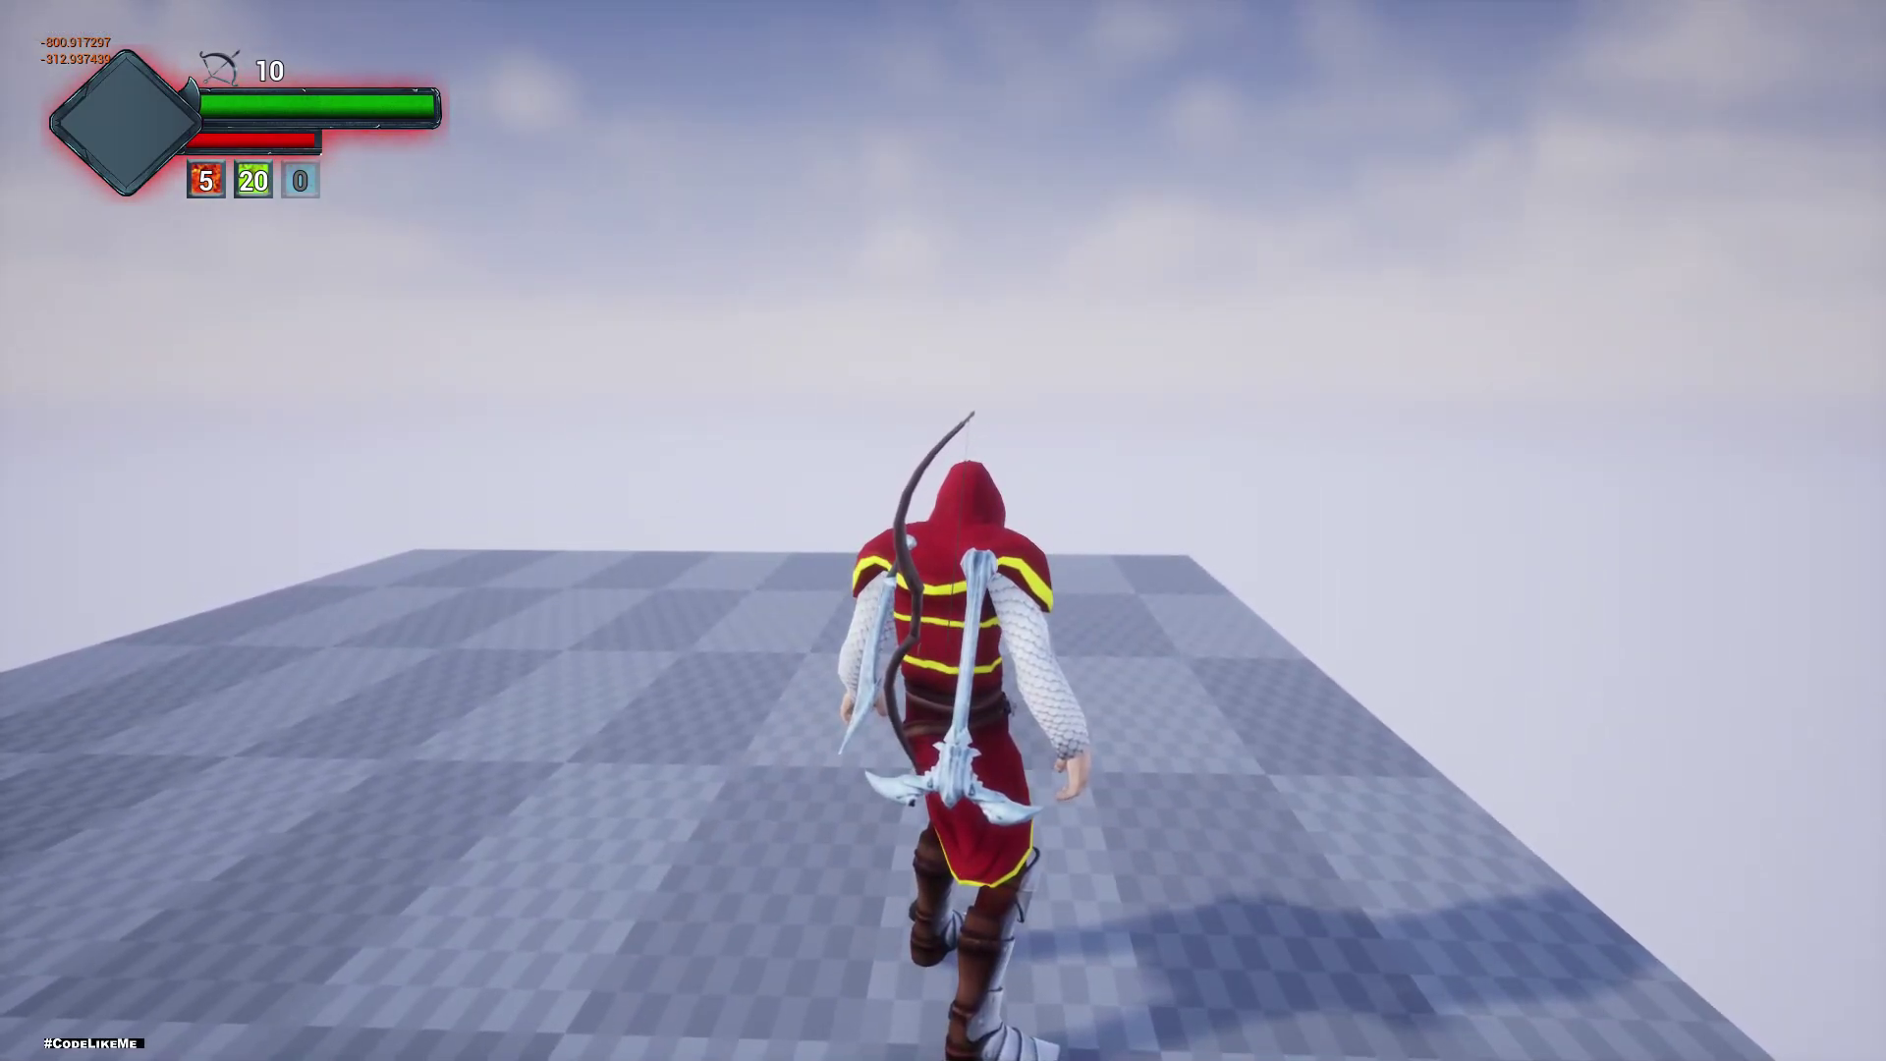
key("Escape")
- Run another play session, moving the character back and forth on the platform before dropping down to check the landing
key("alt+p")
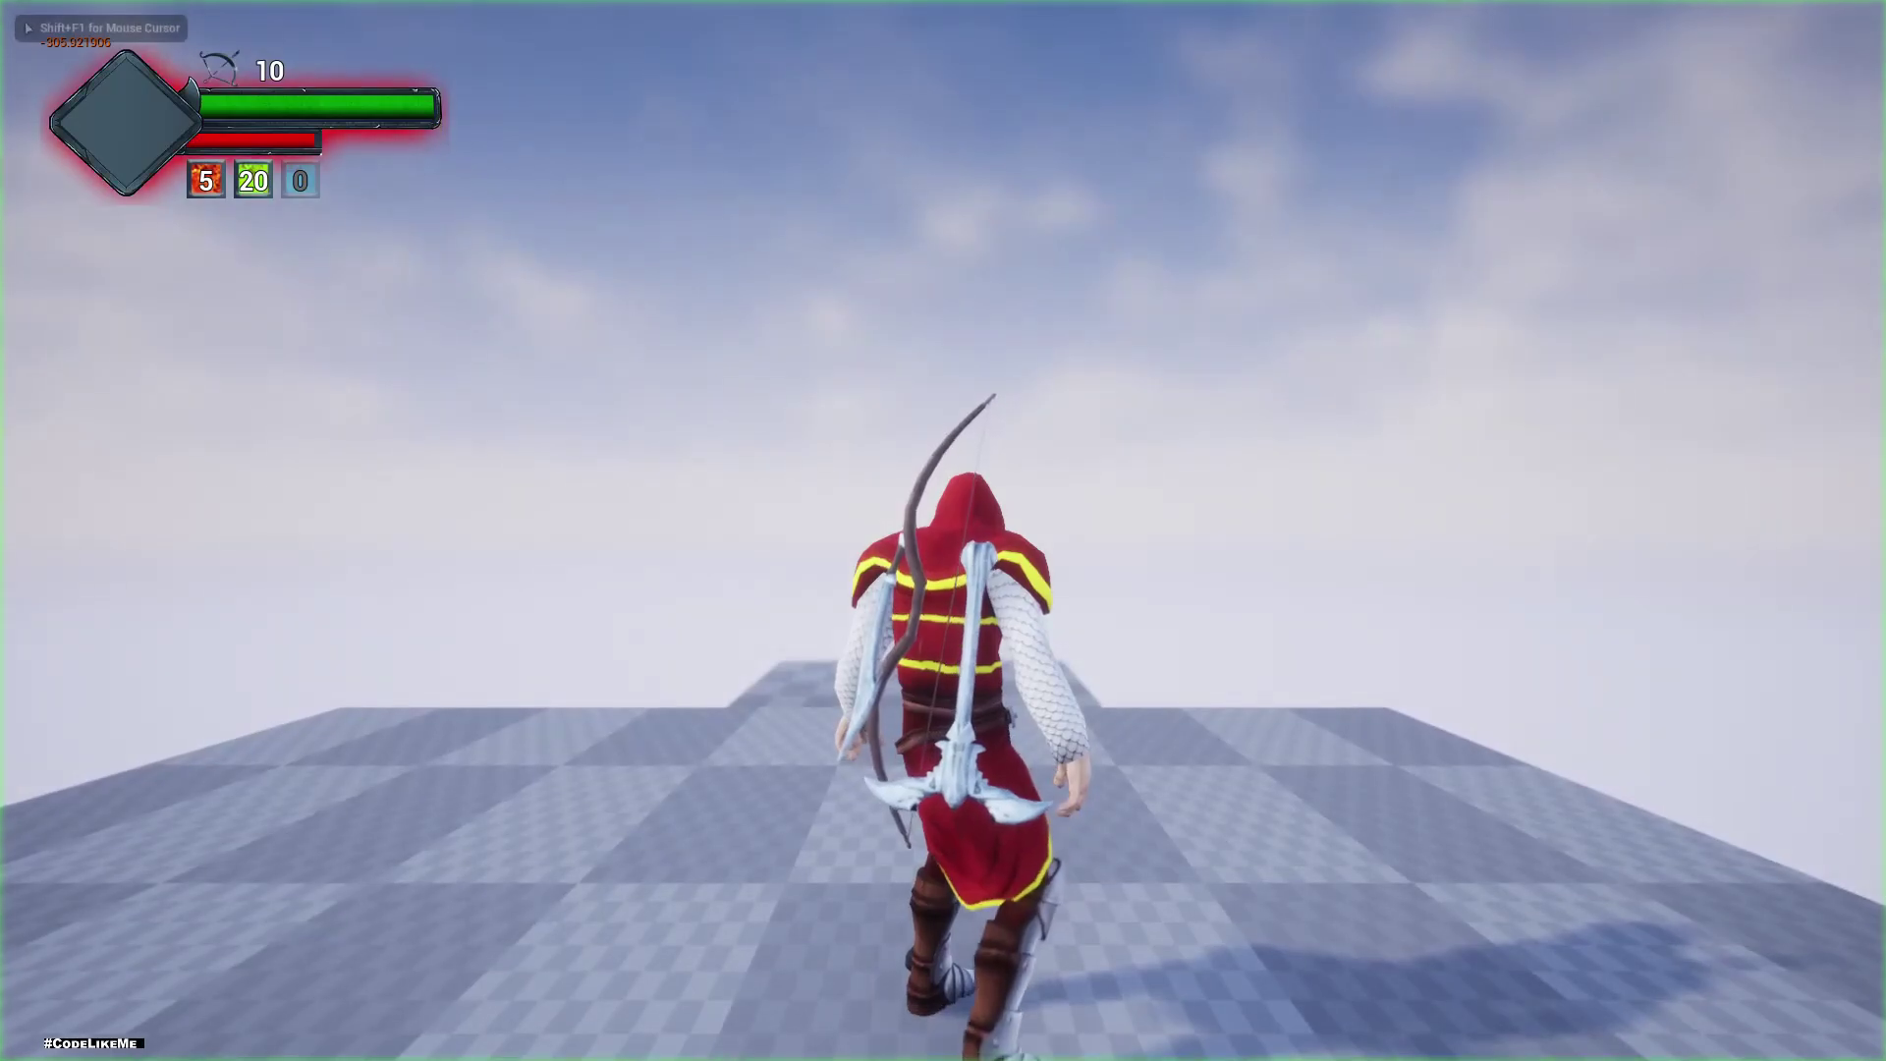
key("w")
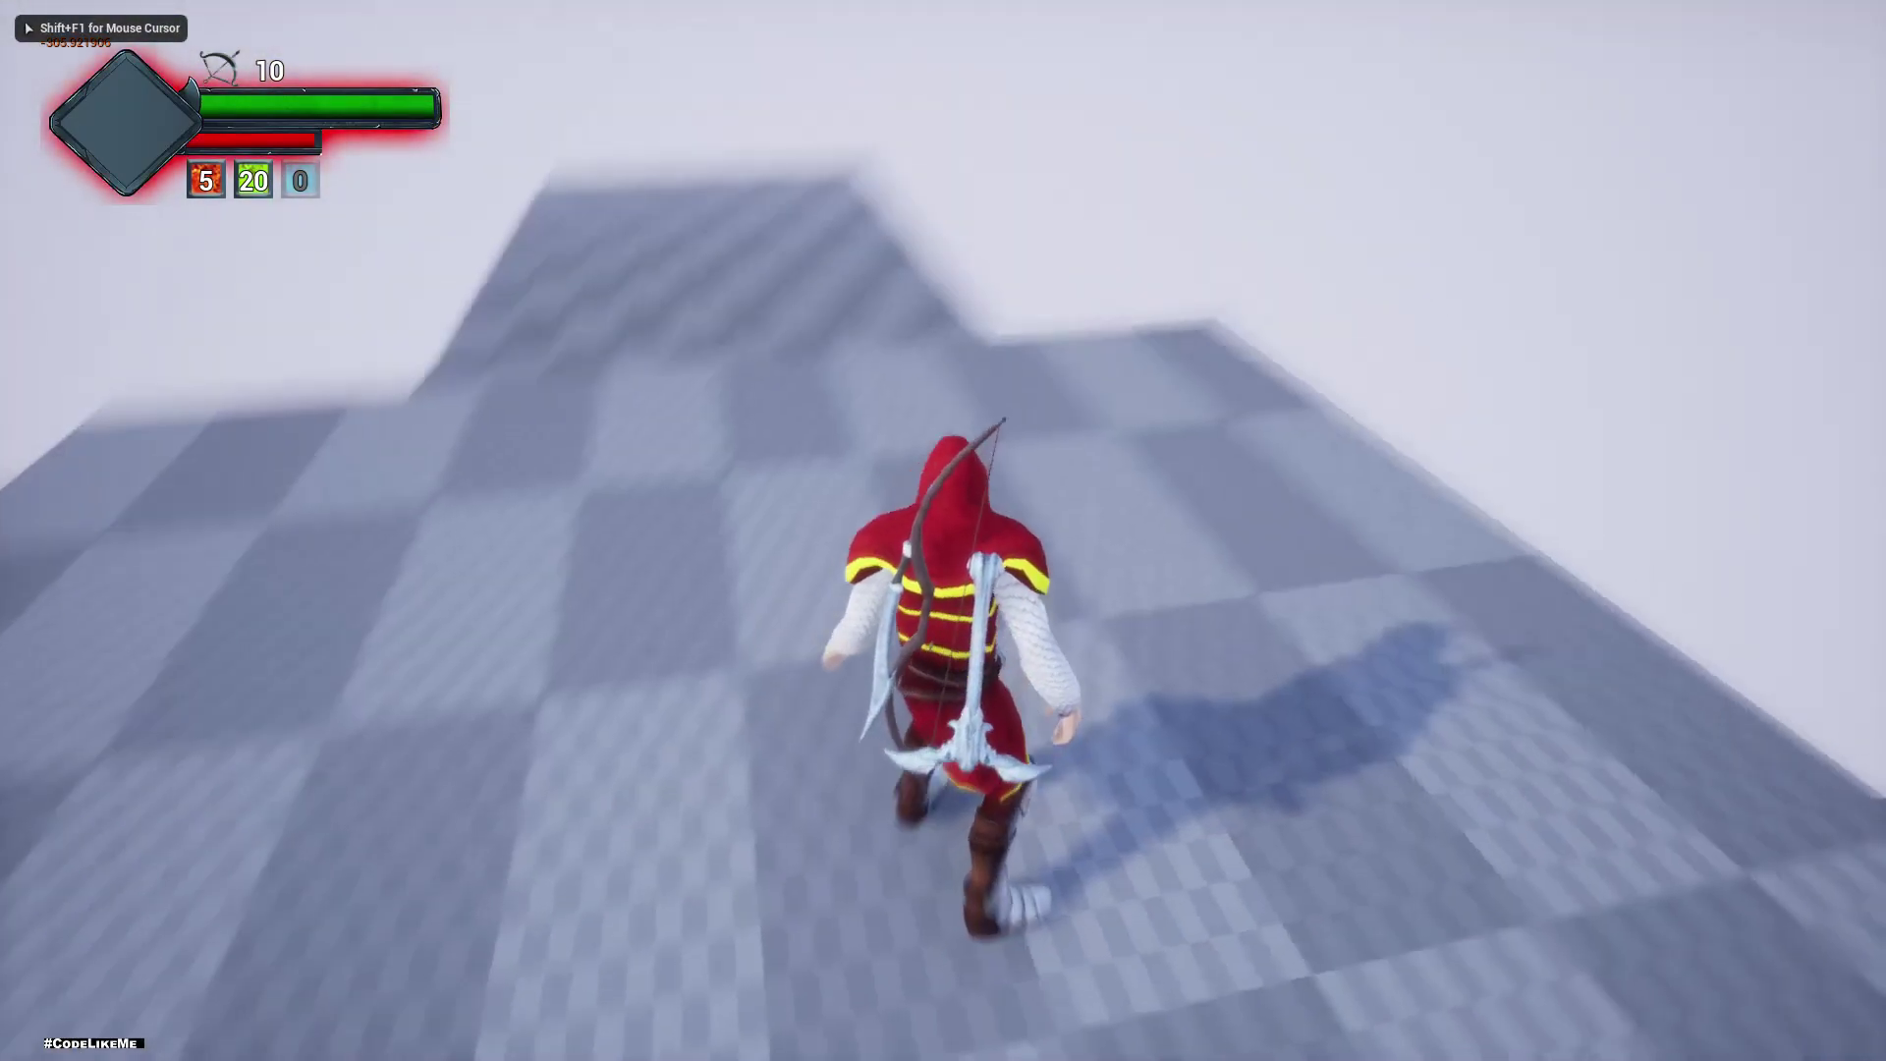
key("s")
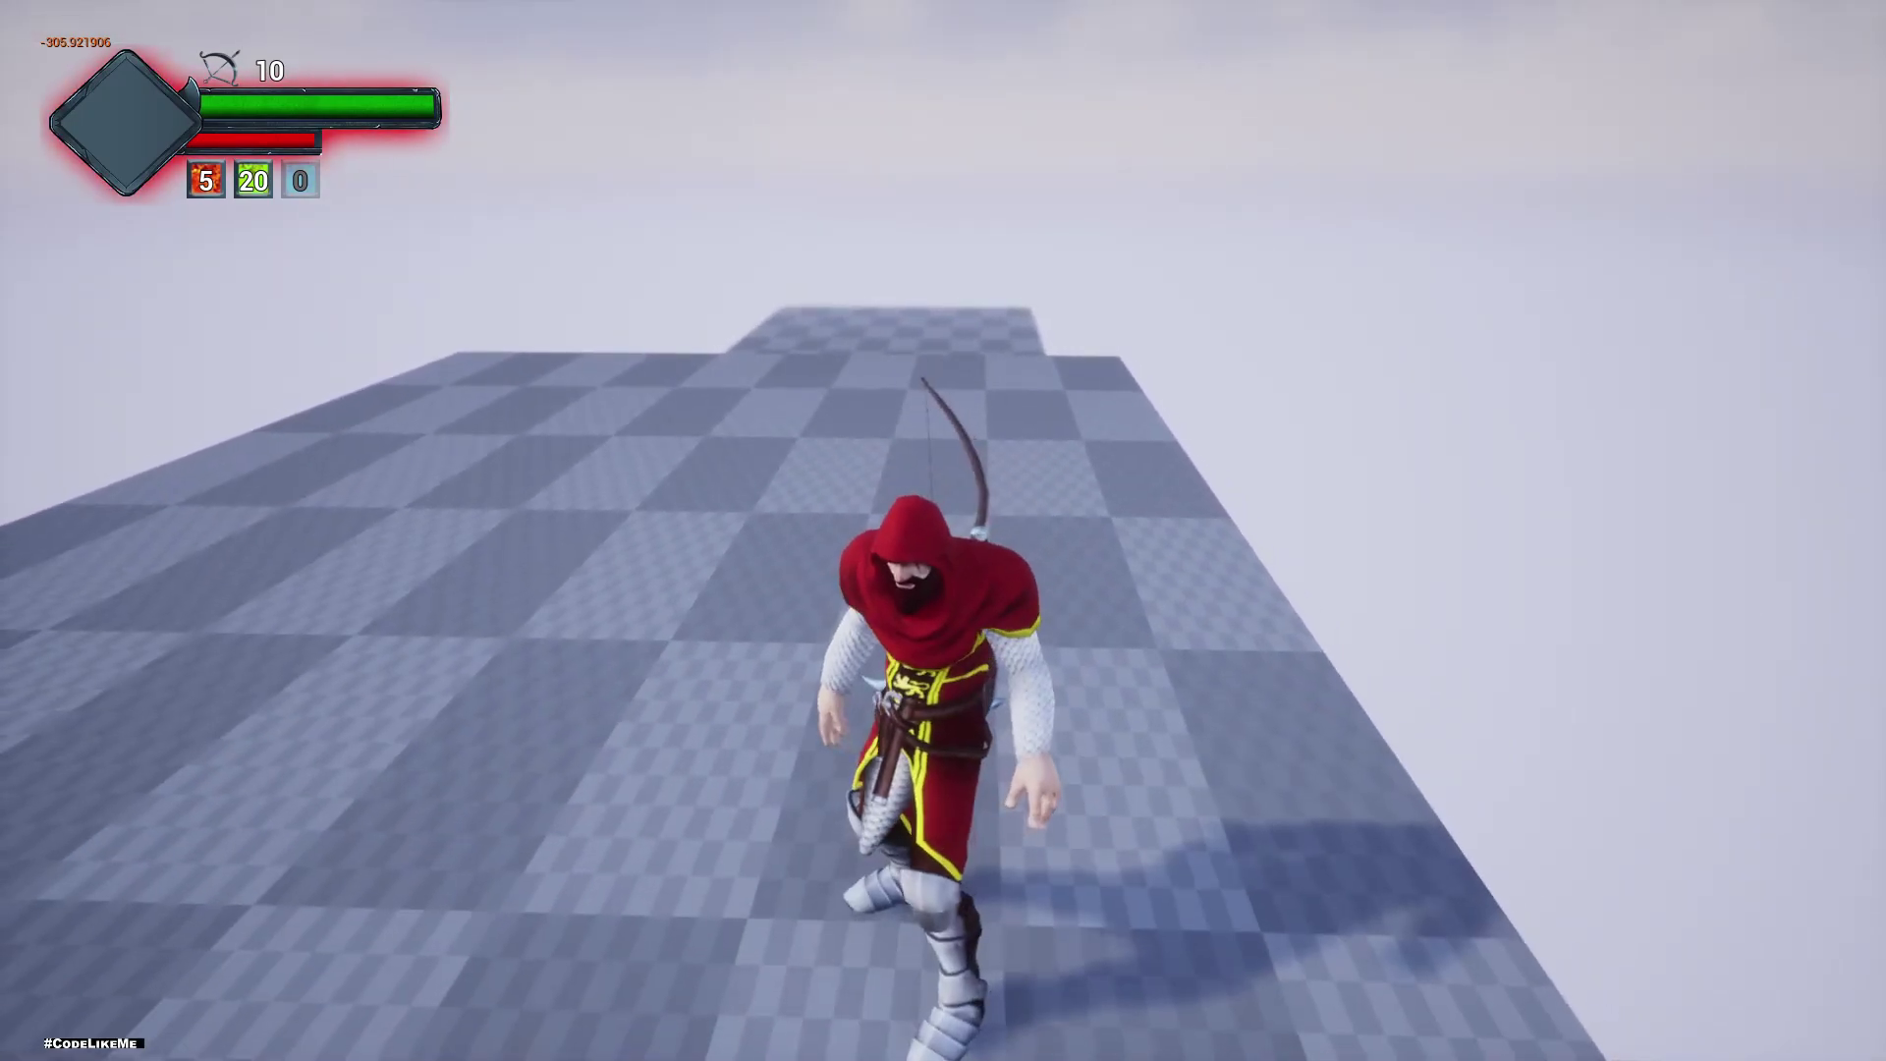
key("w")
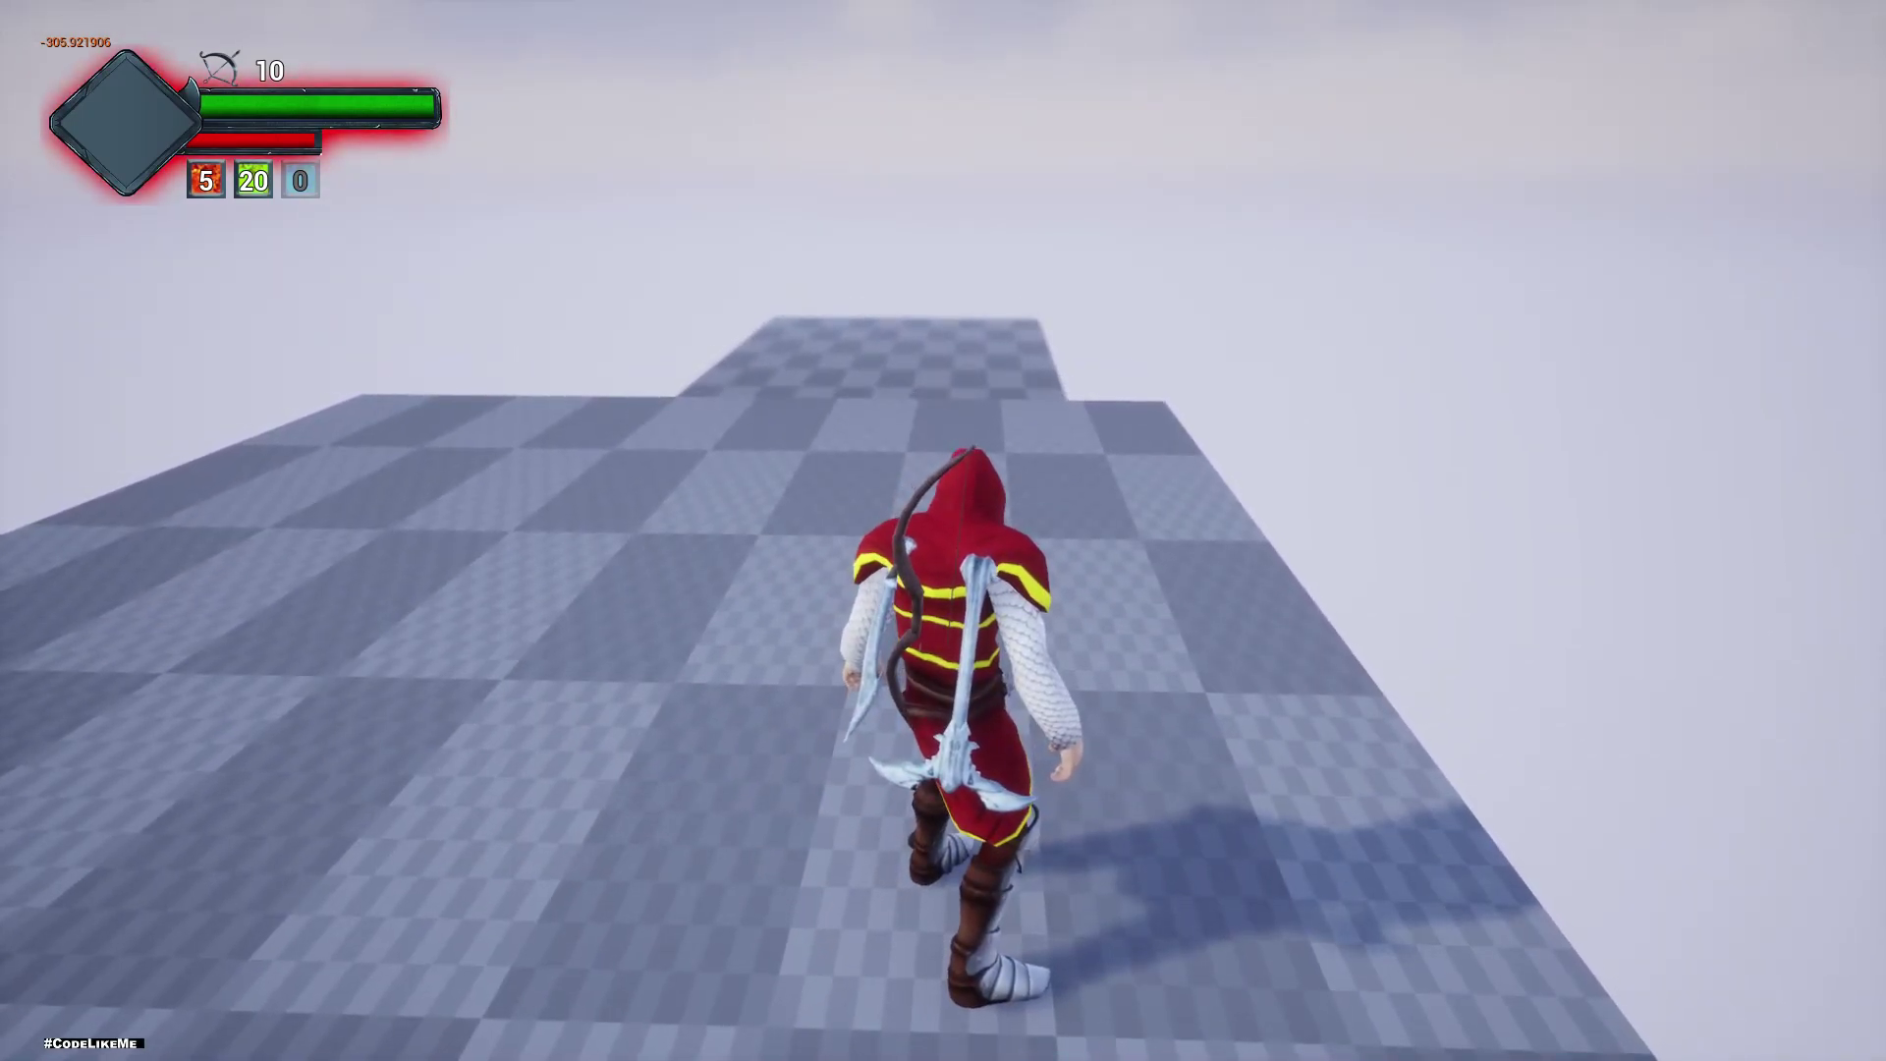
key("w")
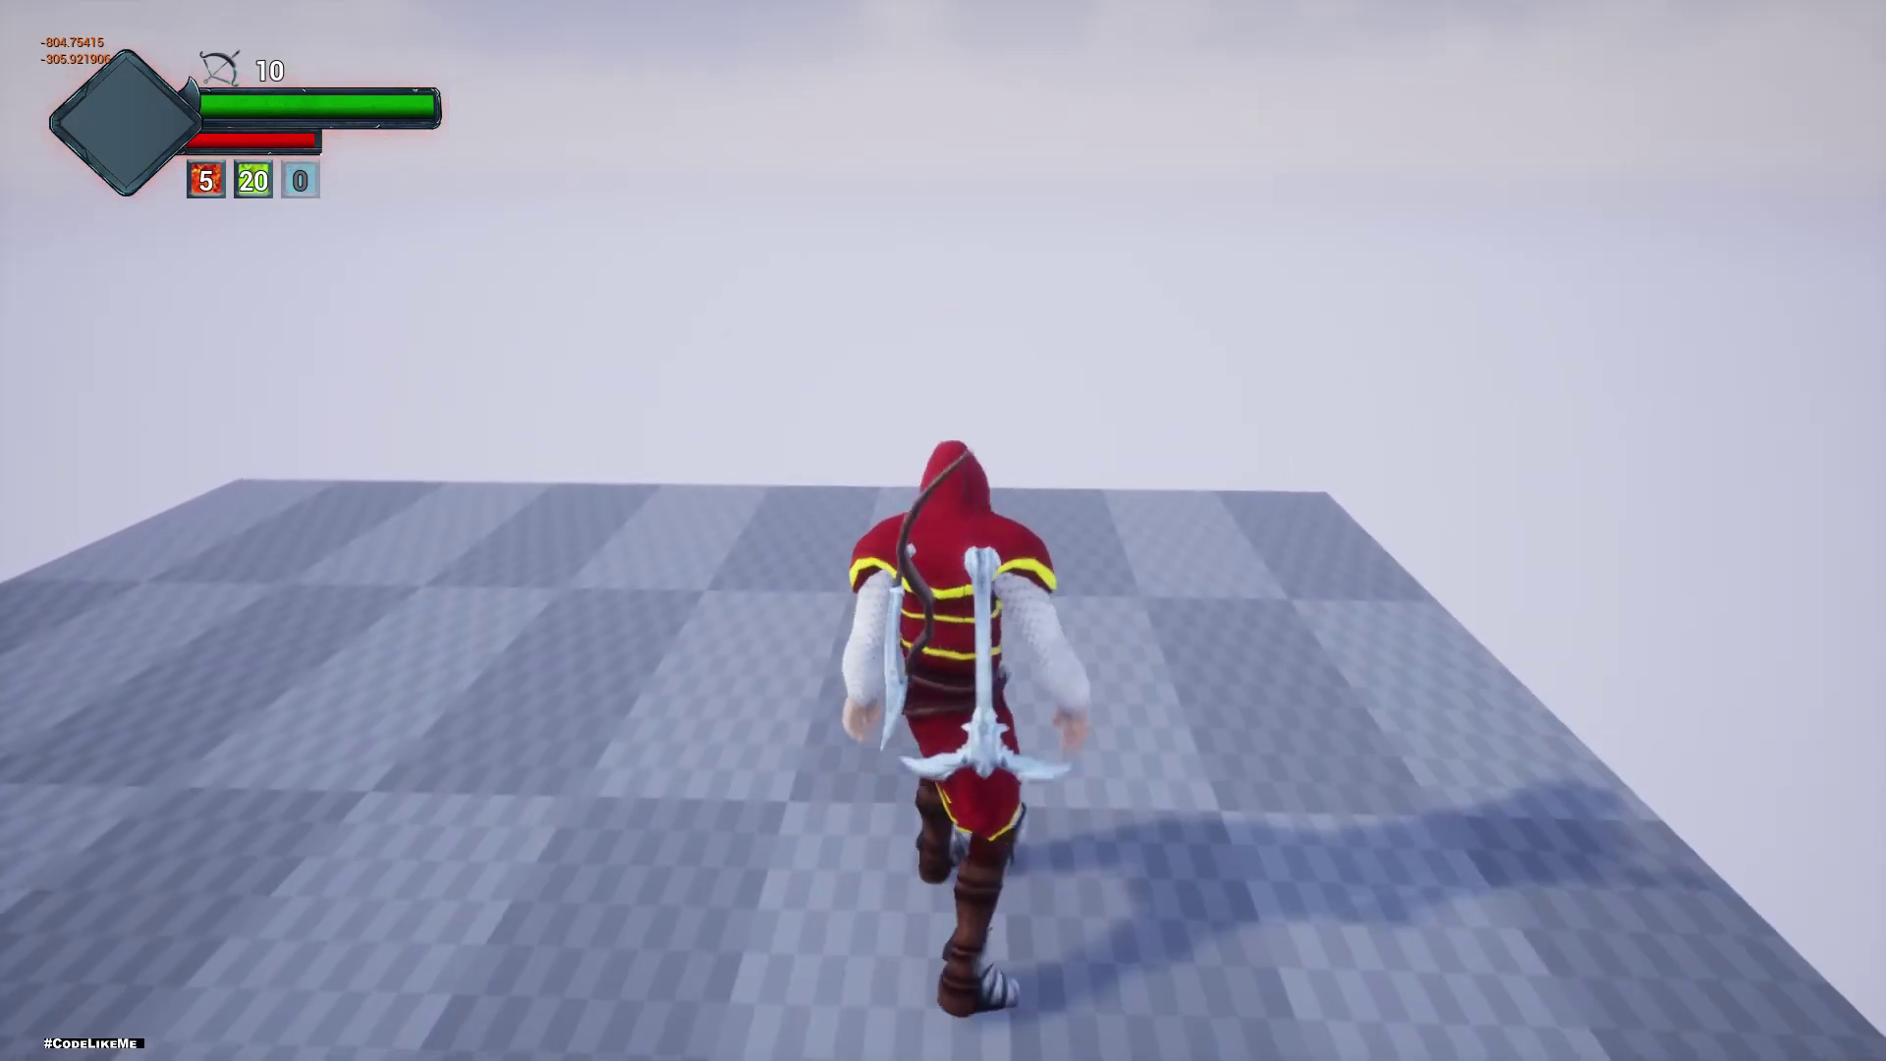
key("Escape")
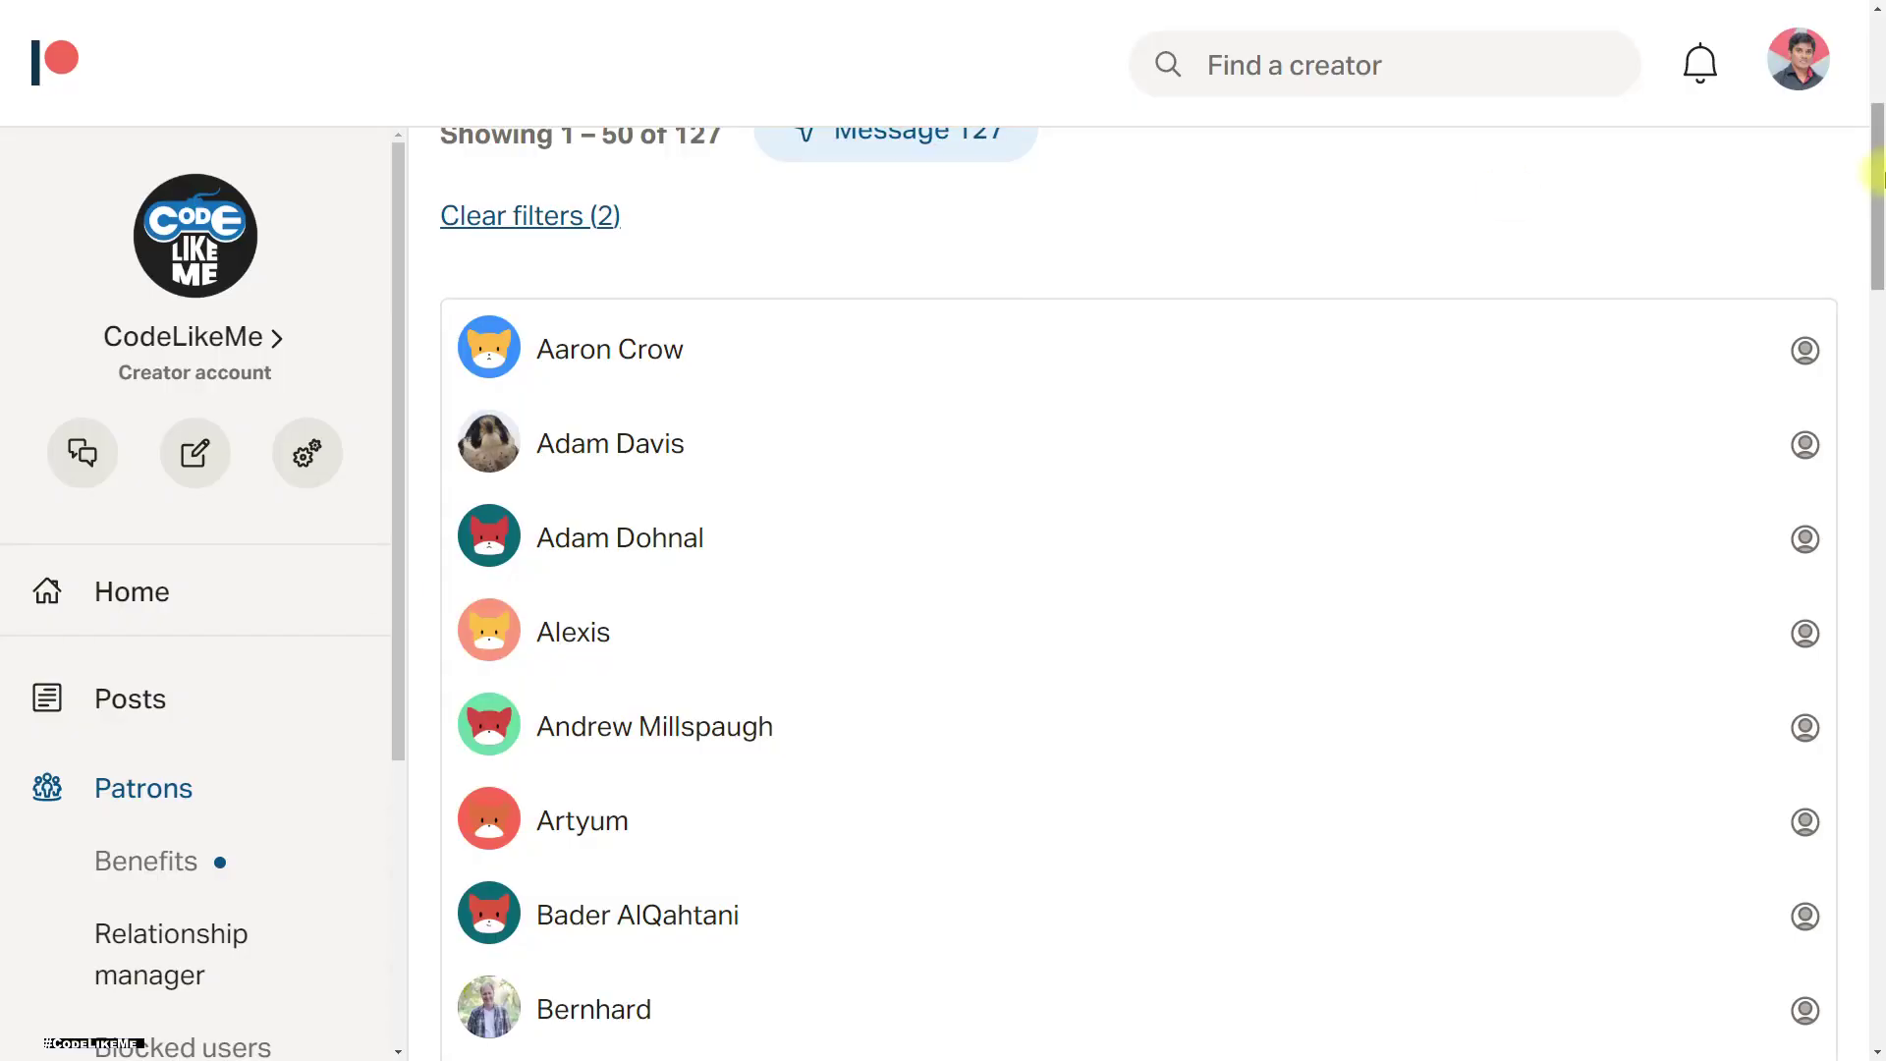
- Switch to Patreon and browse all three pages of the active, paid patrons list
scroll(1870, 168, "down", 15)
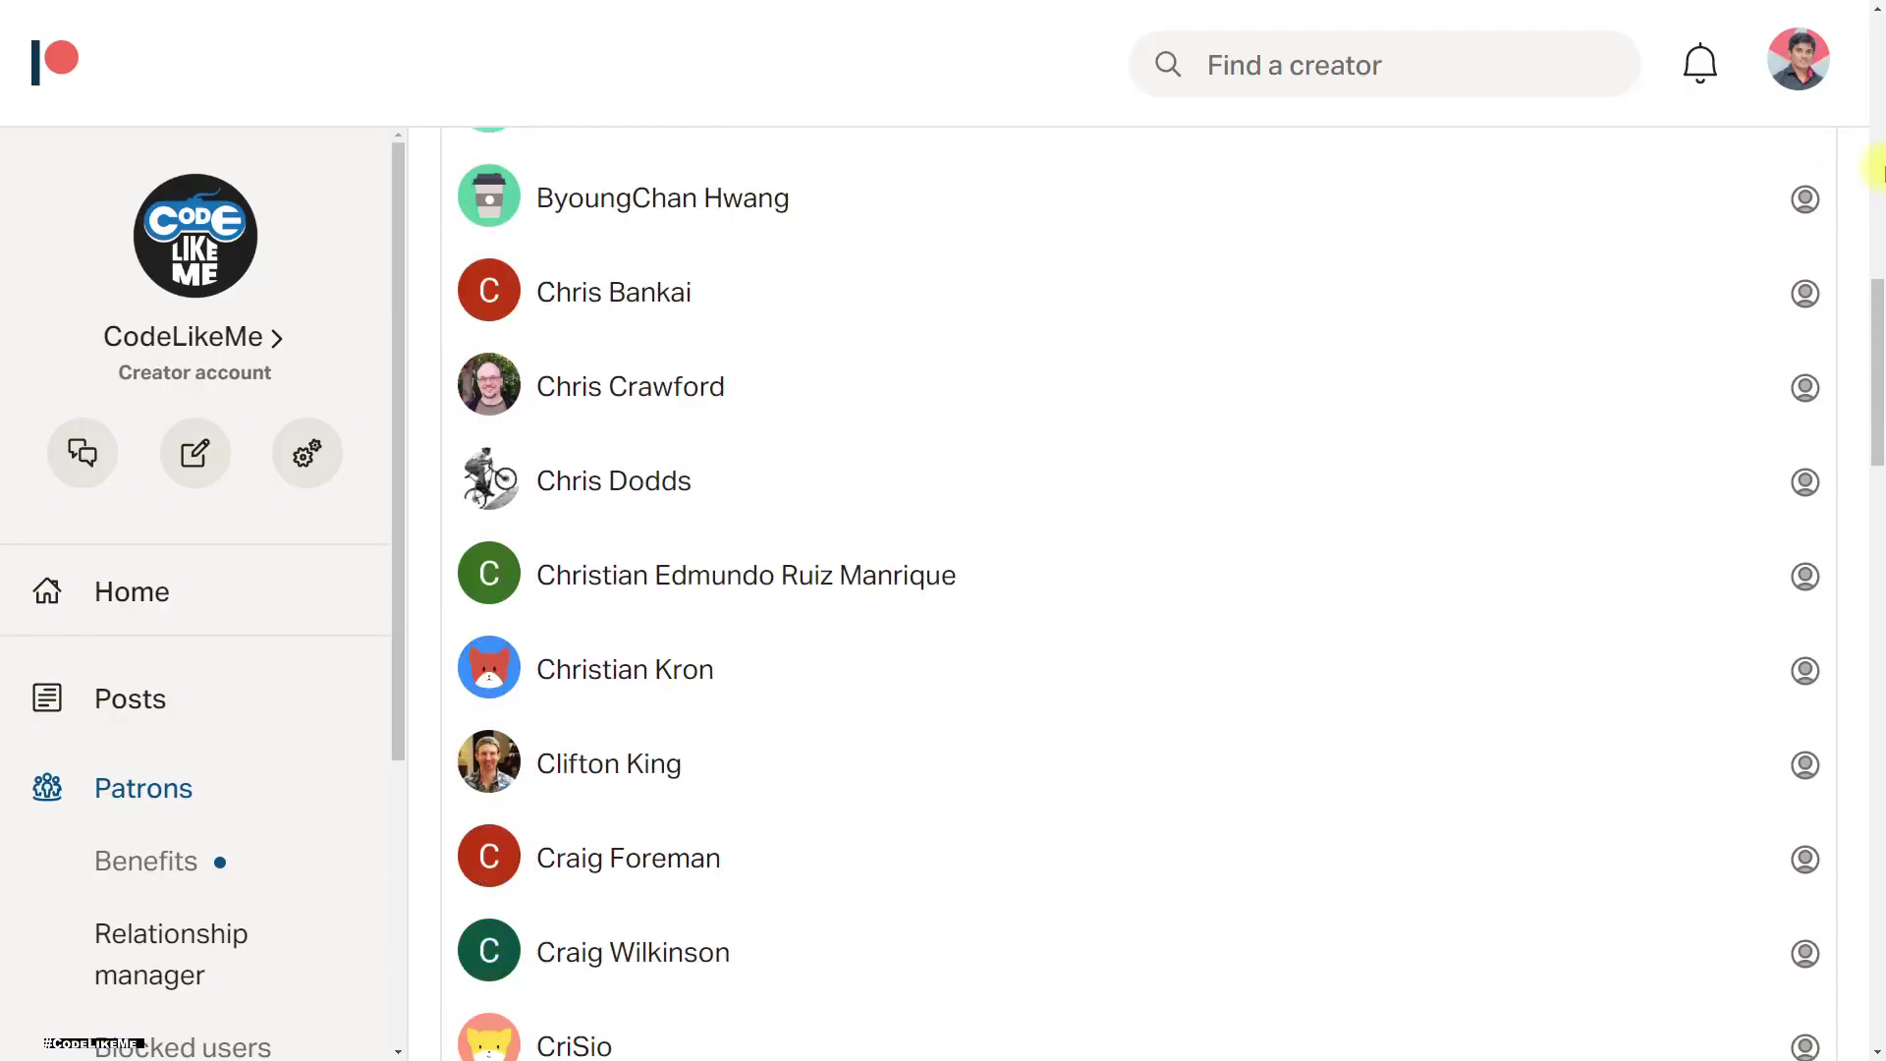
scroll(1876, 165, "down", 20)
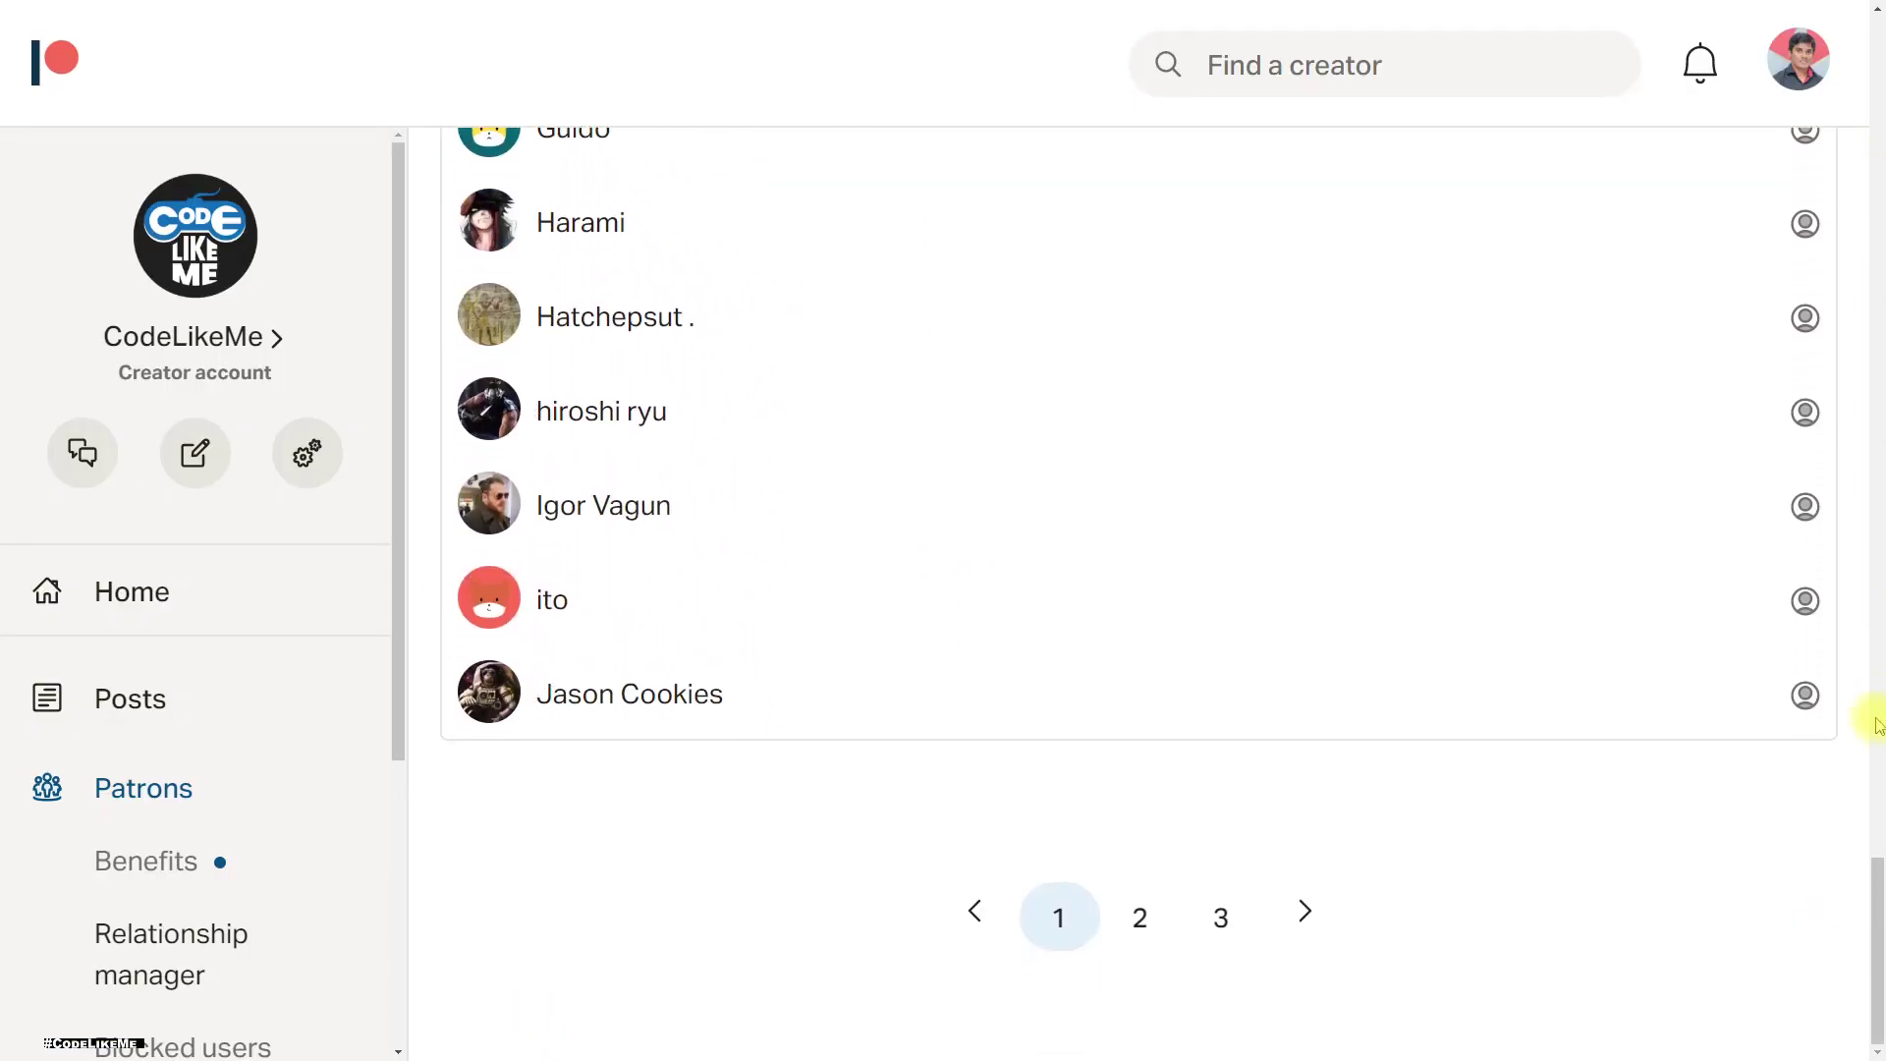
left_click(1136, 920)
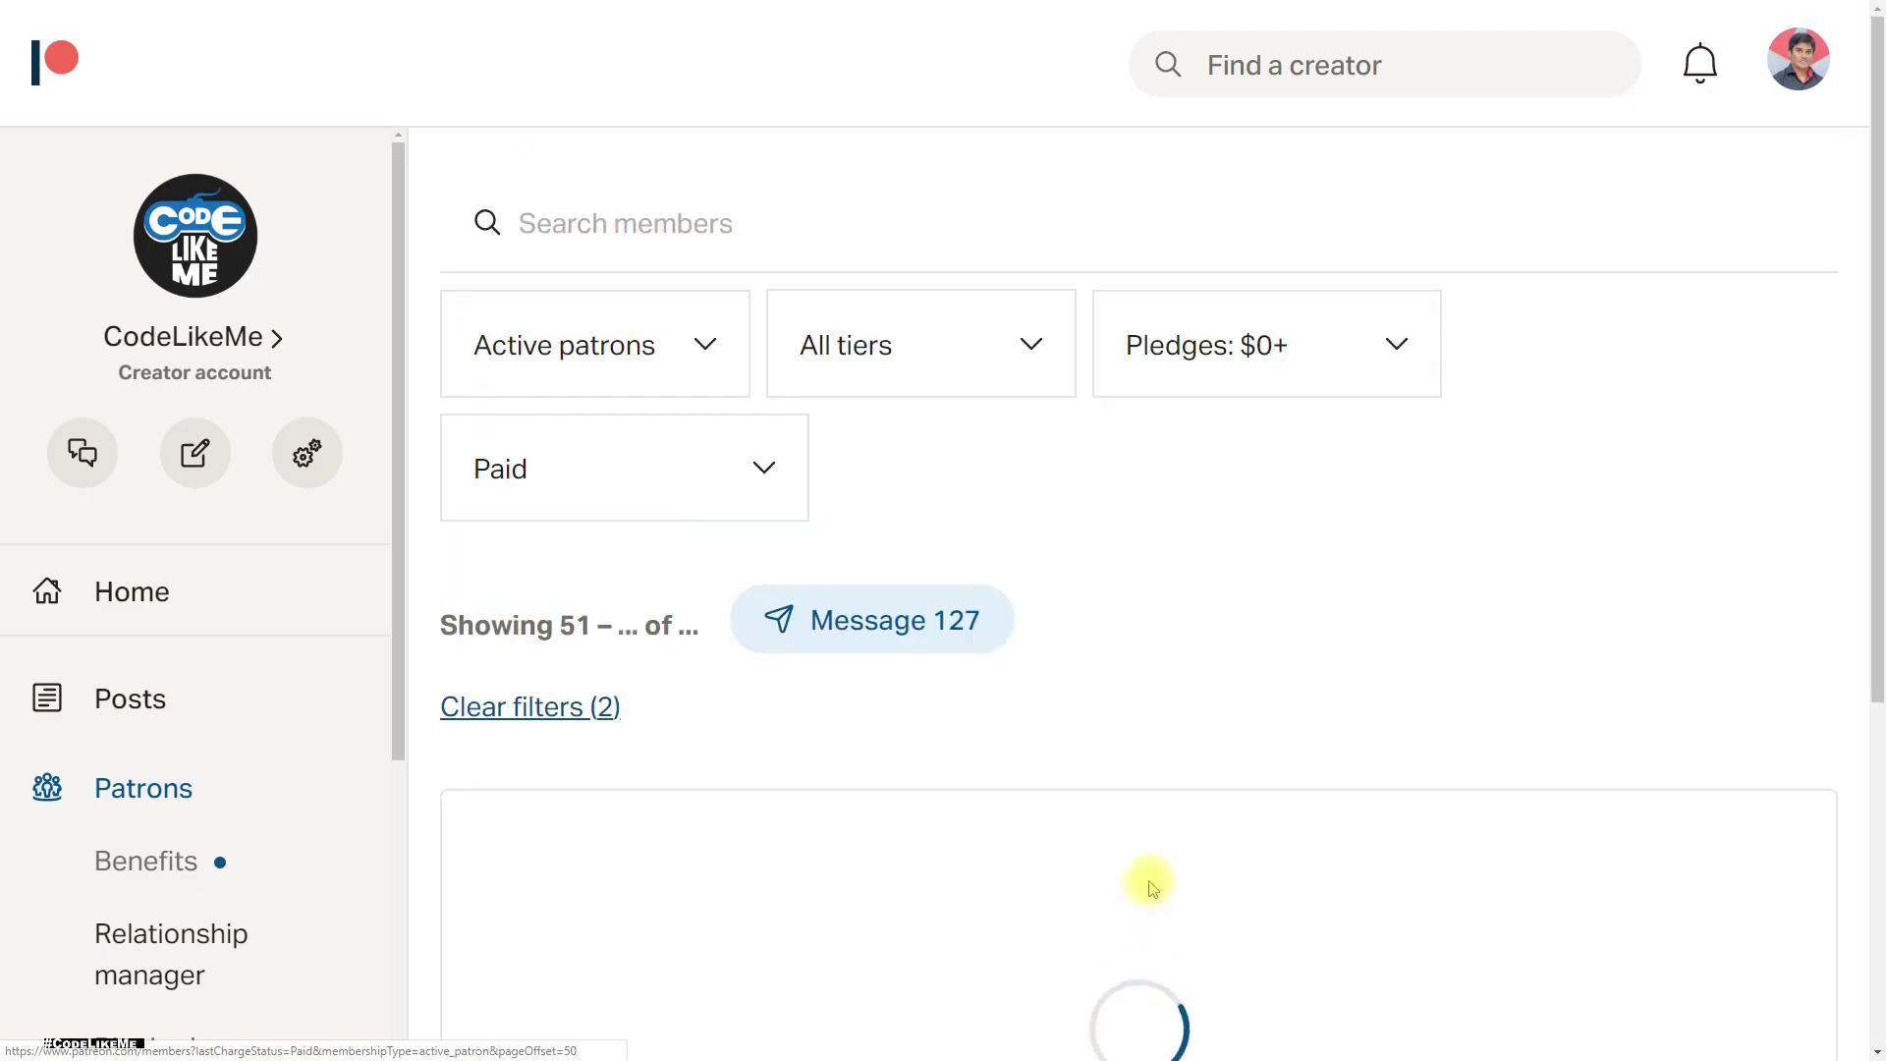
scroll(1145, 843, "down", 20)
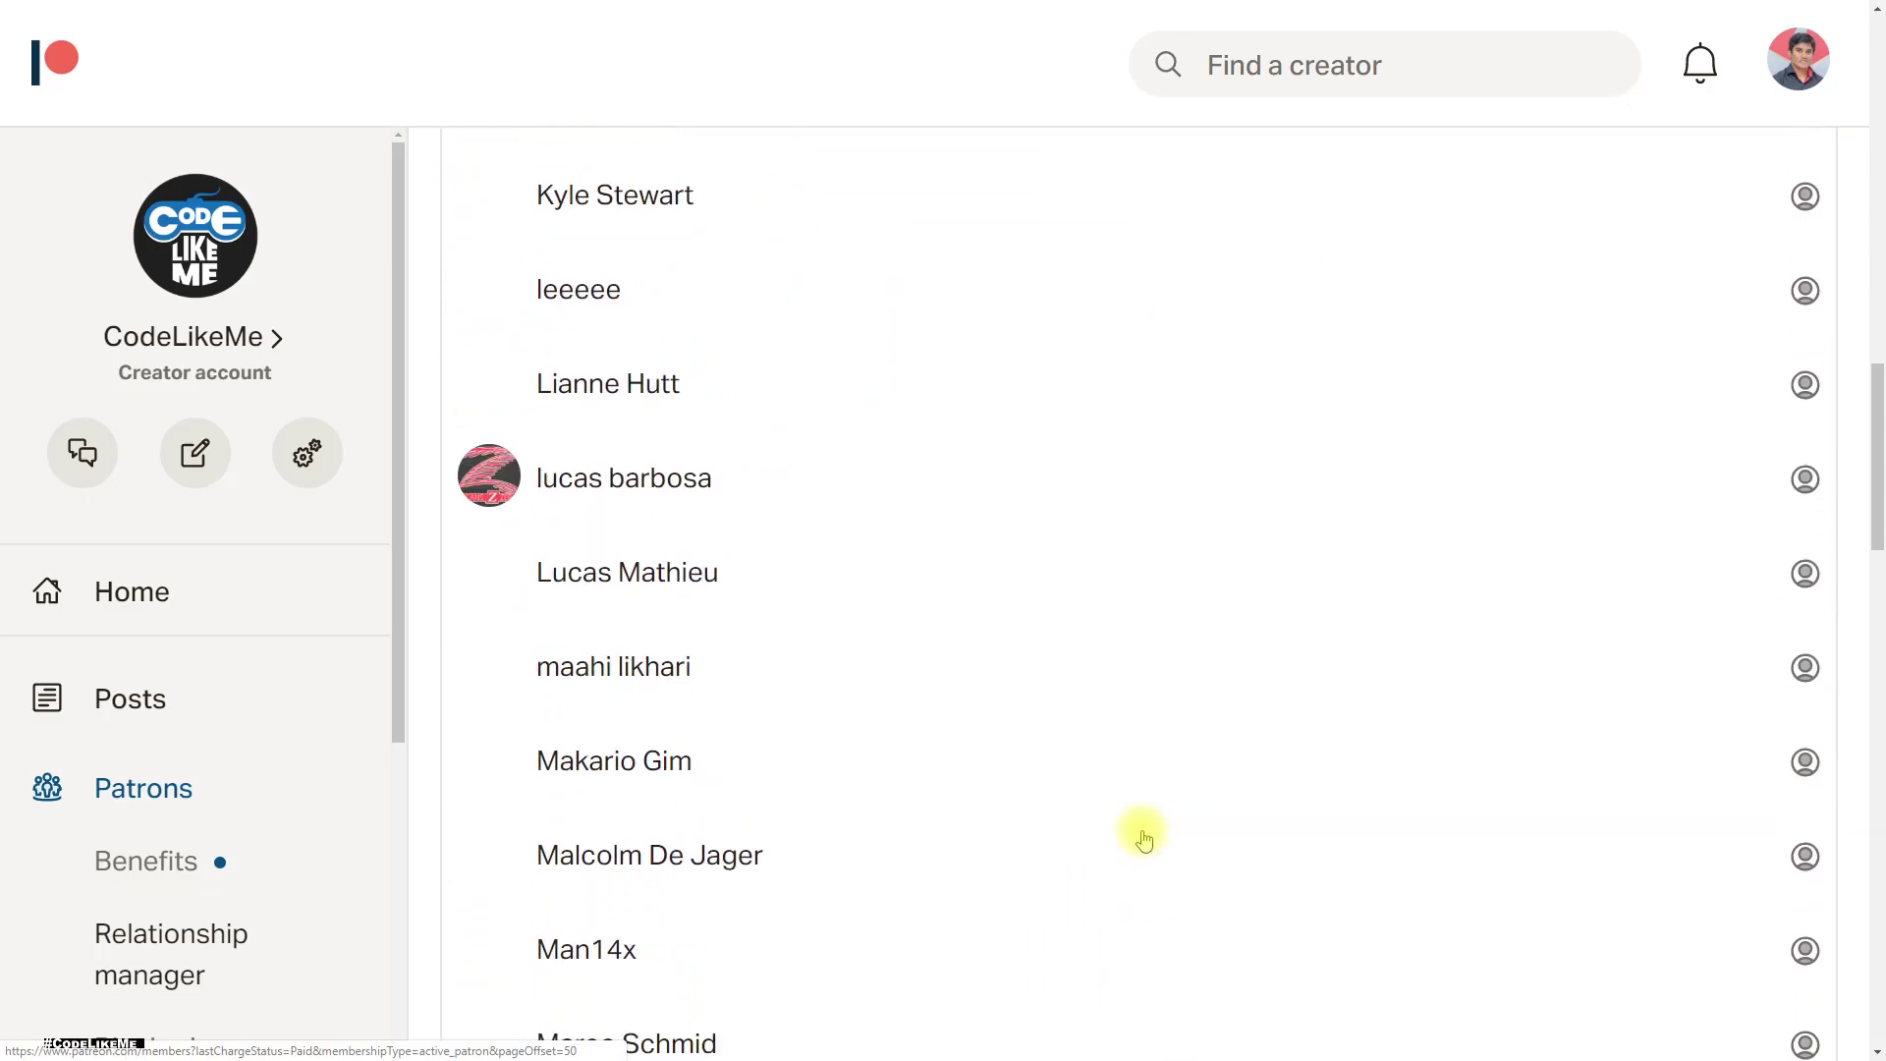
scroll(1159, 844, "down", 15)
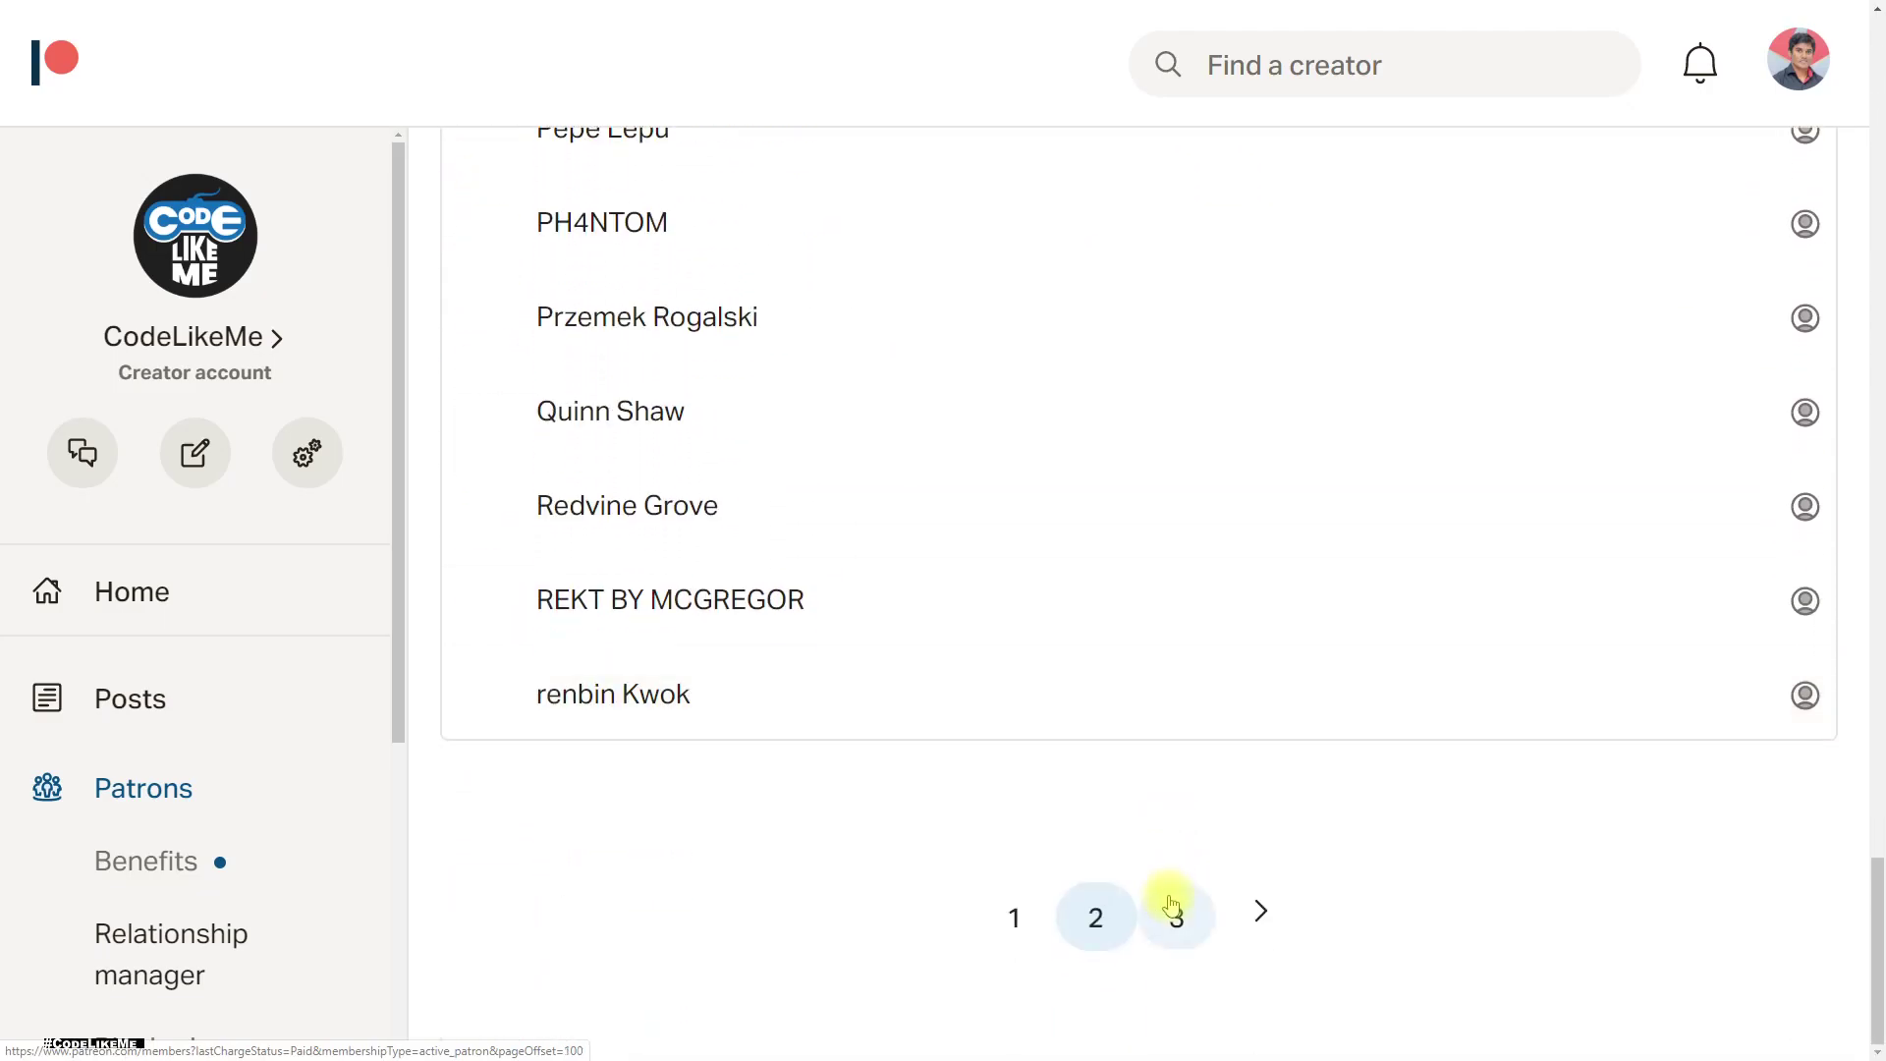
left_click(1175, 912)
scroll(1183, 859, "down", 20)
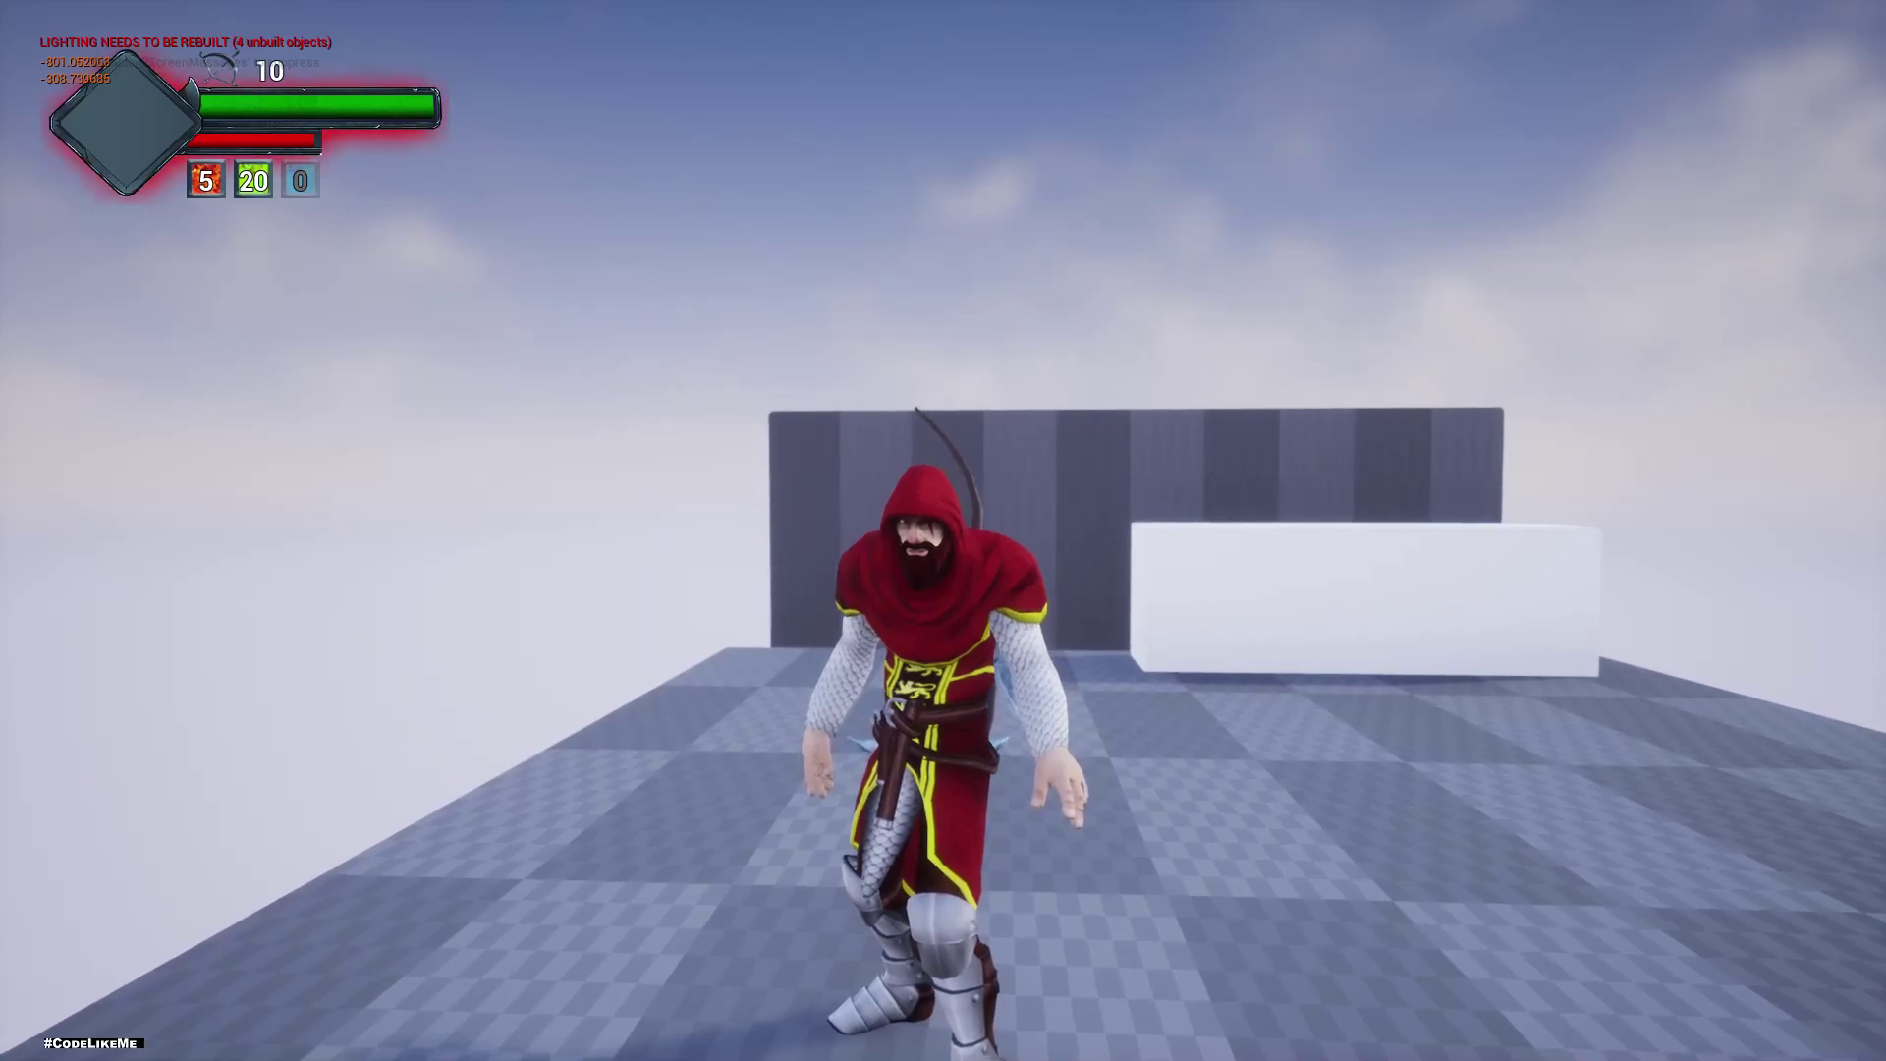
- Restart the play-test and run the character off the raised platform beside the white box to check the fall
key("Escape")
right_click_drag(899, 1001, 1208, 1046)
key("w")
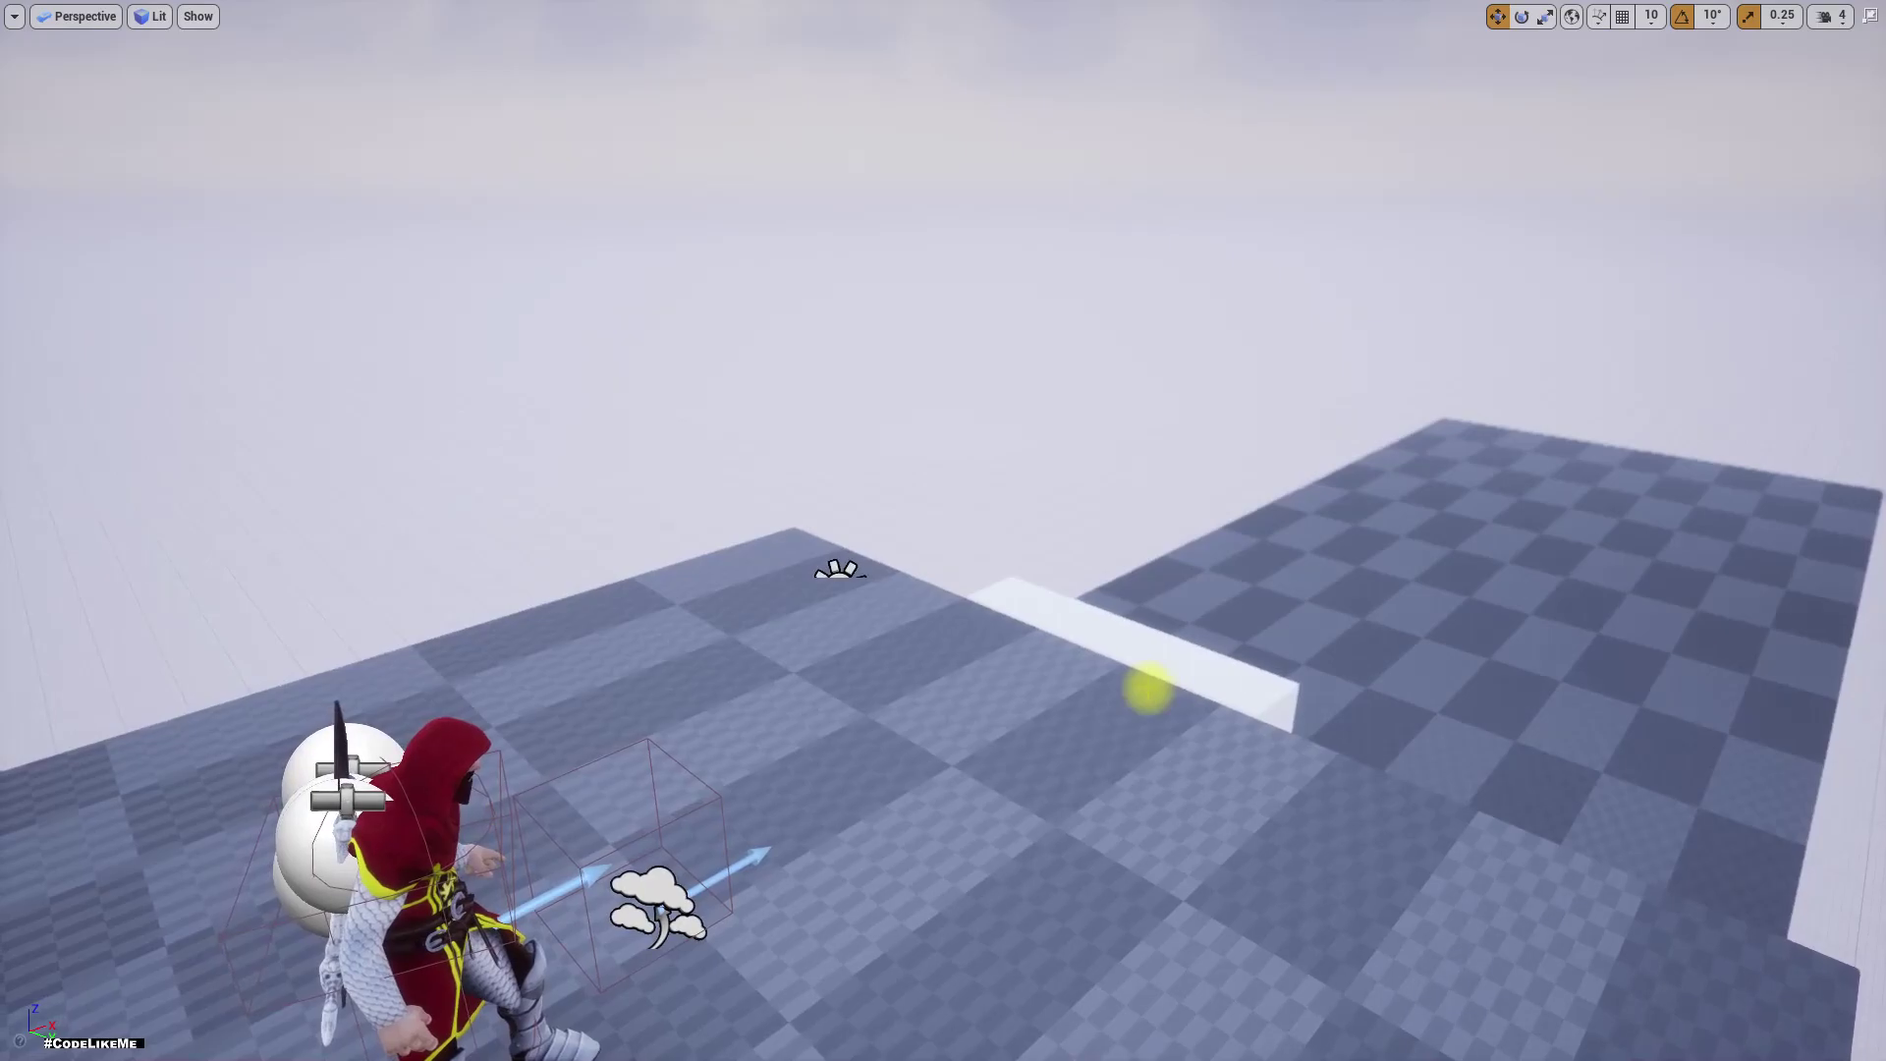
key("alt+p")
key("w")
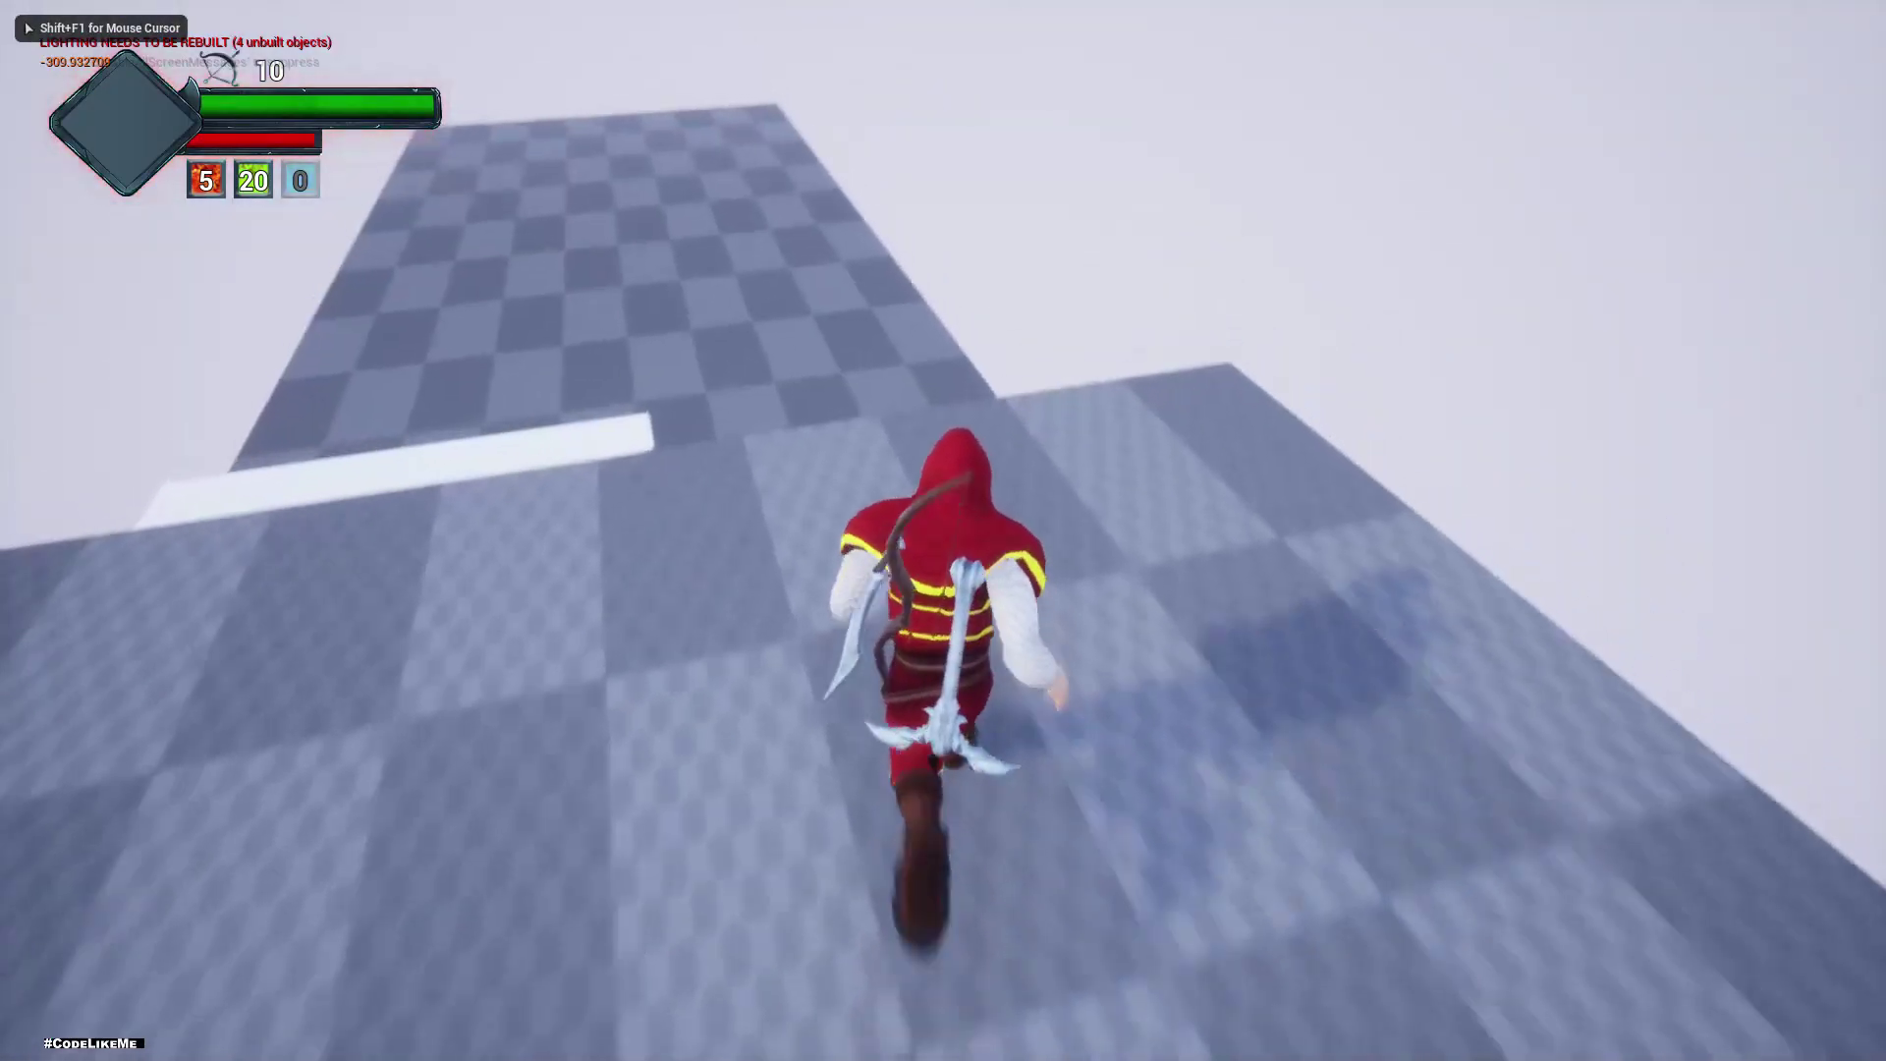
key("w")
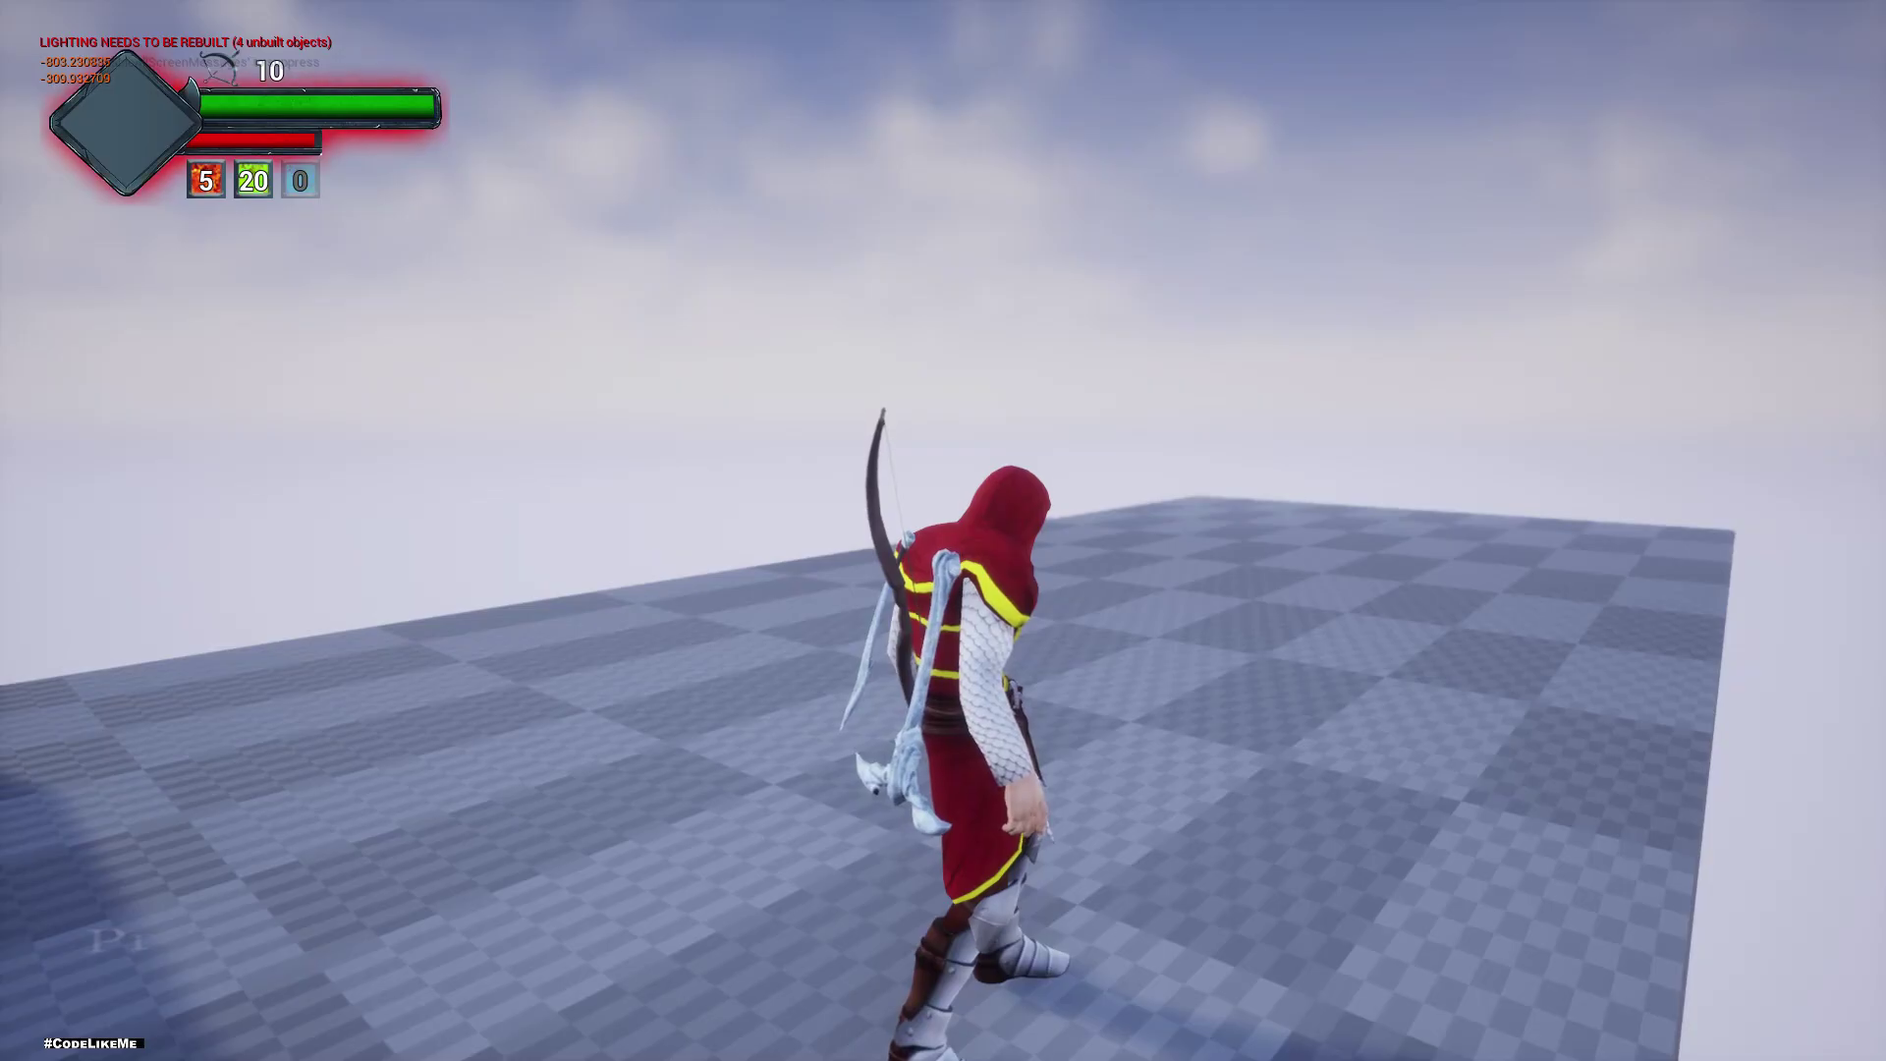
key("Escape")
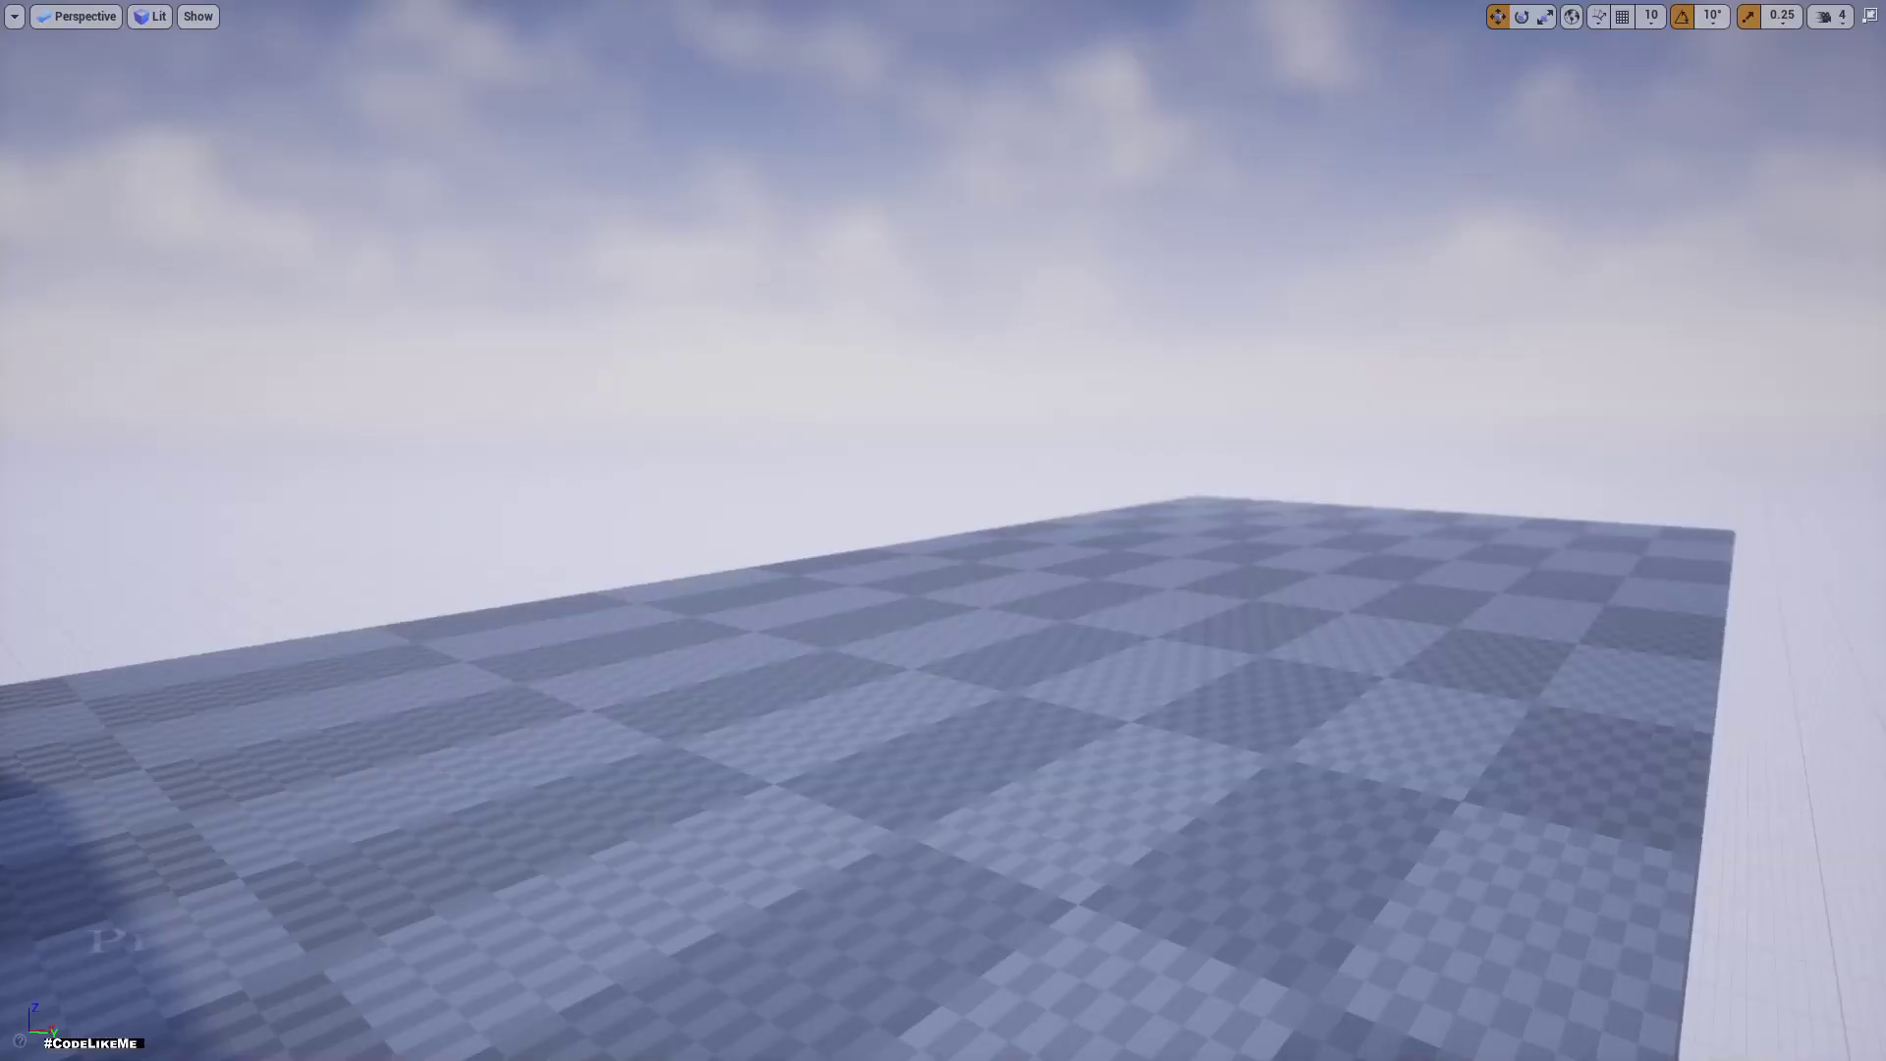
- Leave the full-screen viewport and open the Character/Knight/Climbing content folder
right_click_drag(687, 598, 709, 555)
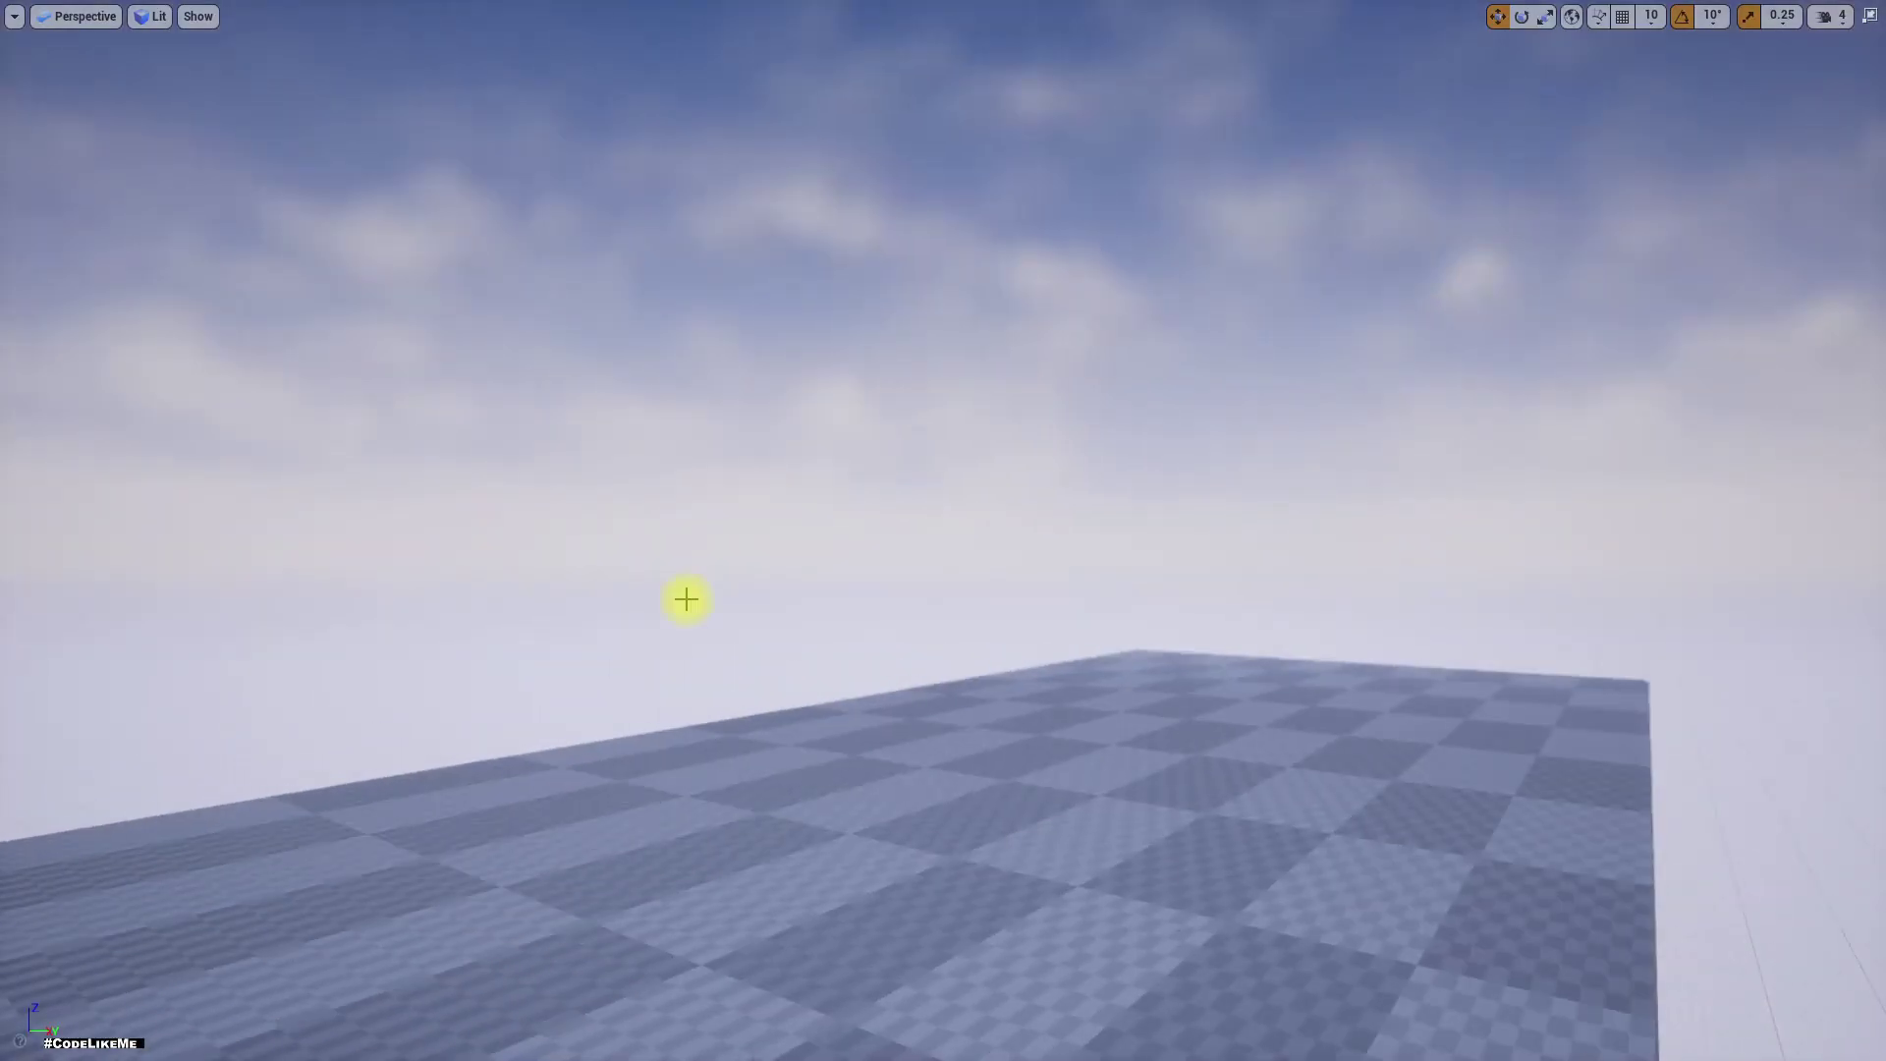
key("F11")
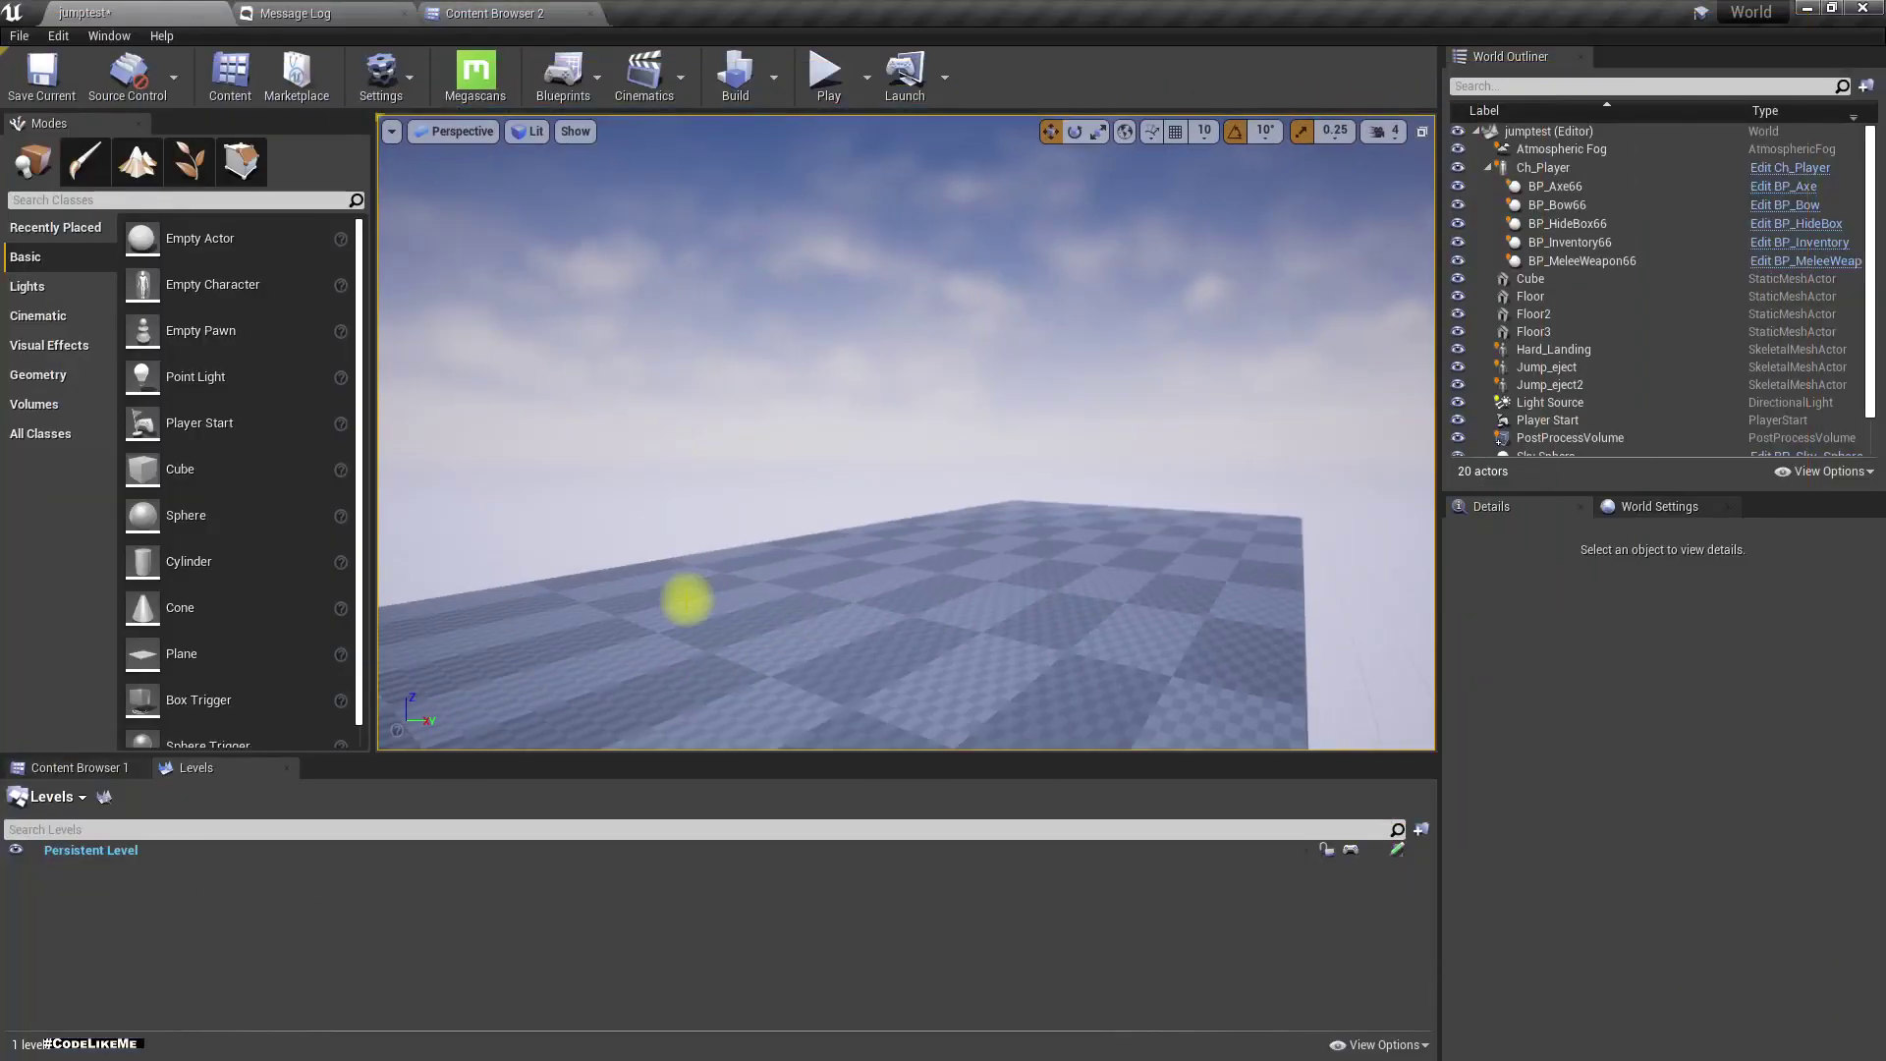
left_click(508, 7)
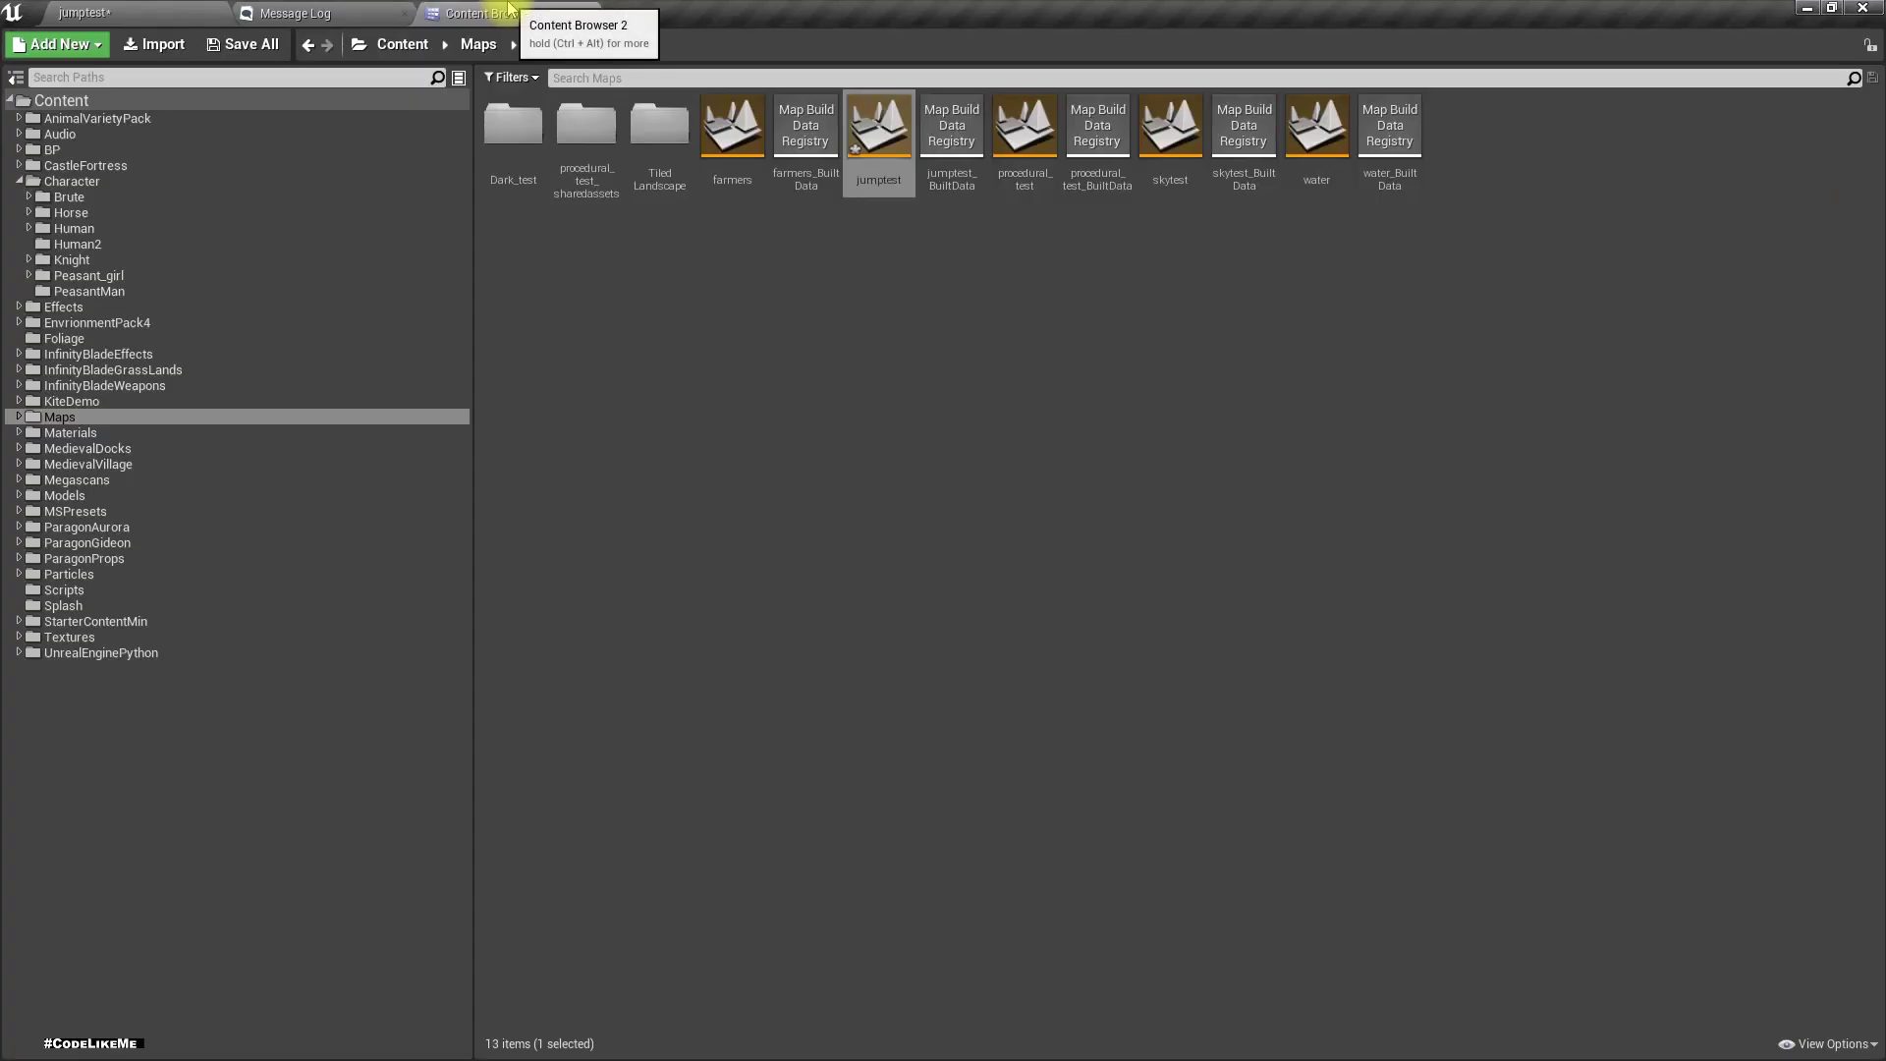
left_click(112, 259)
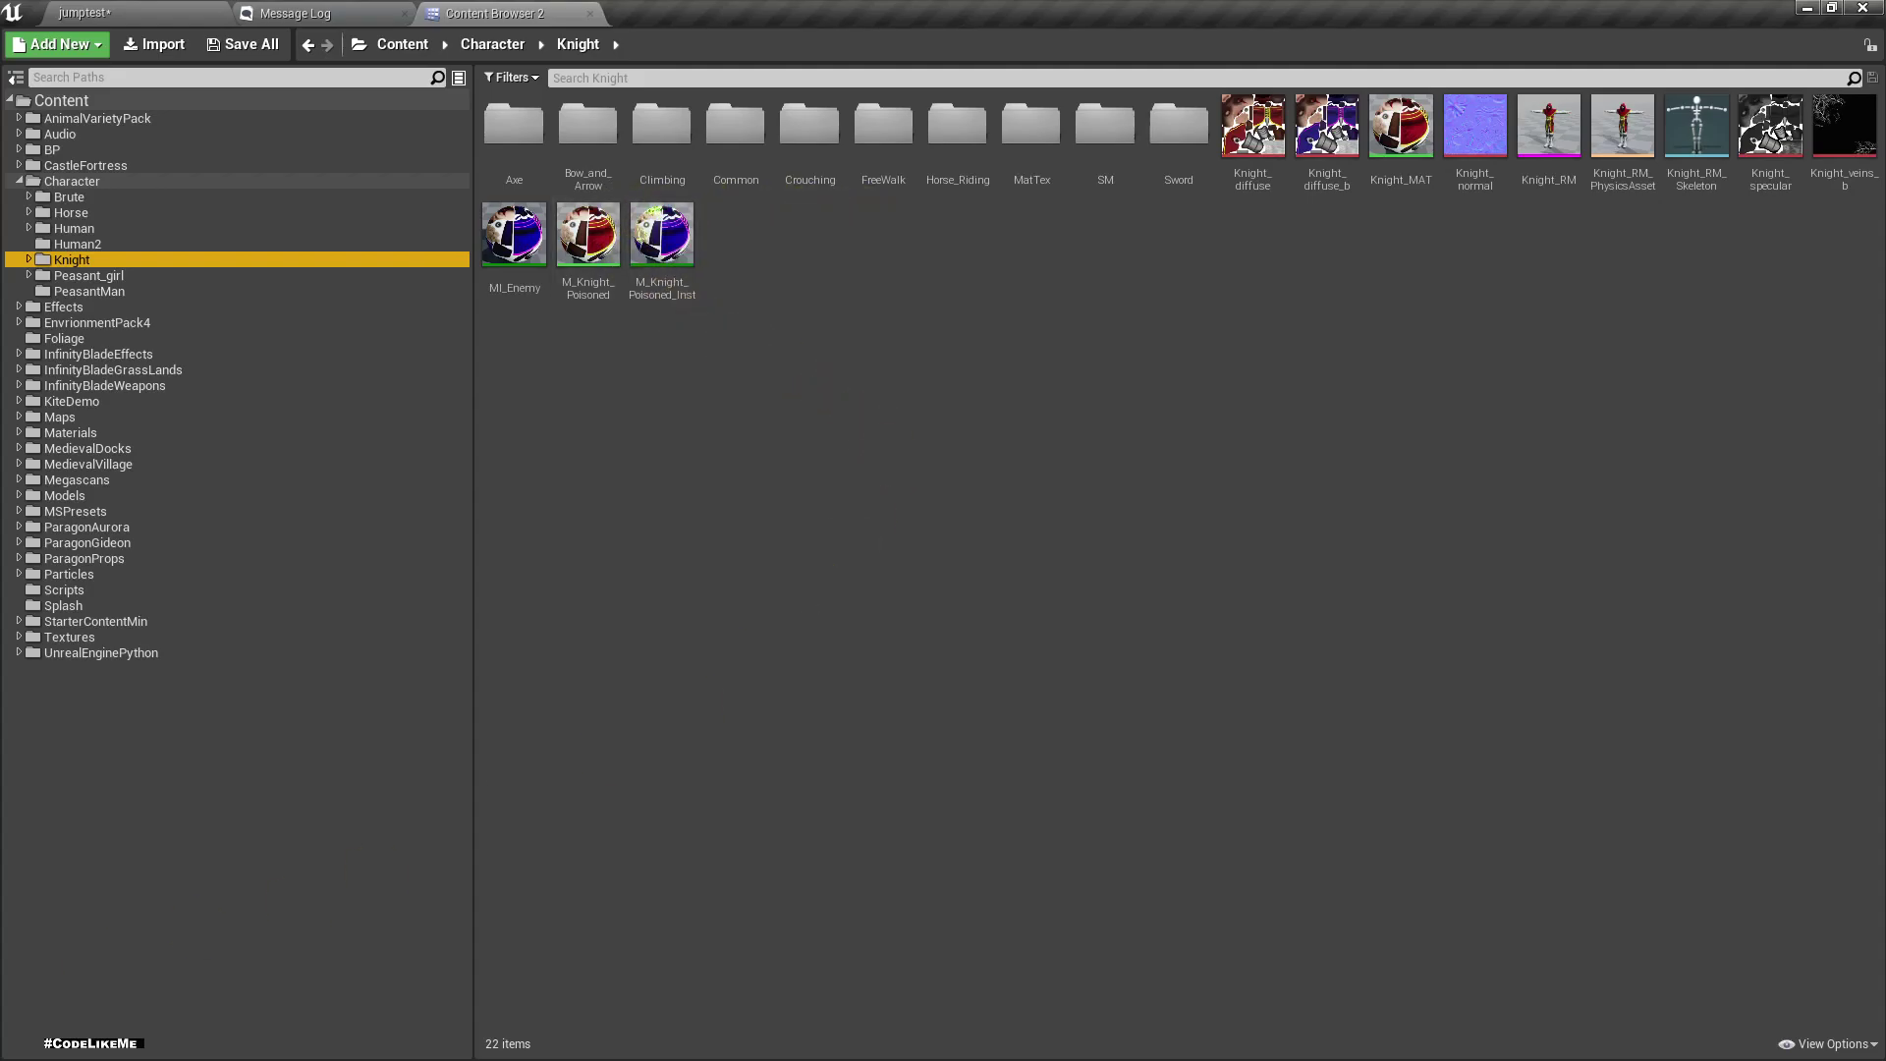
double_click(662, 130)
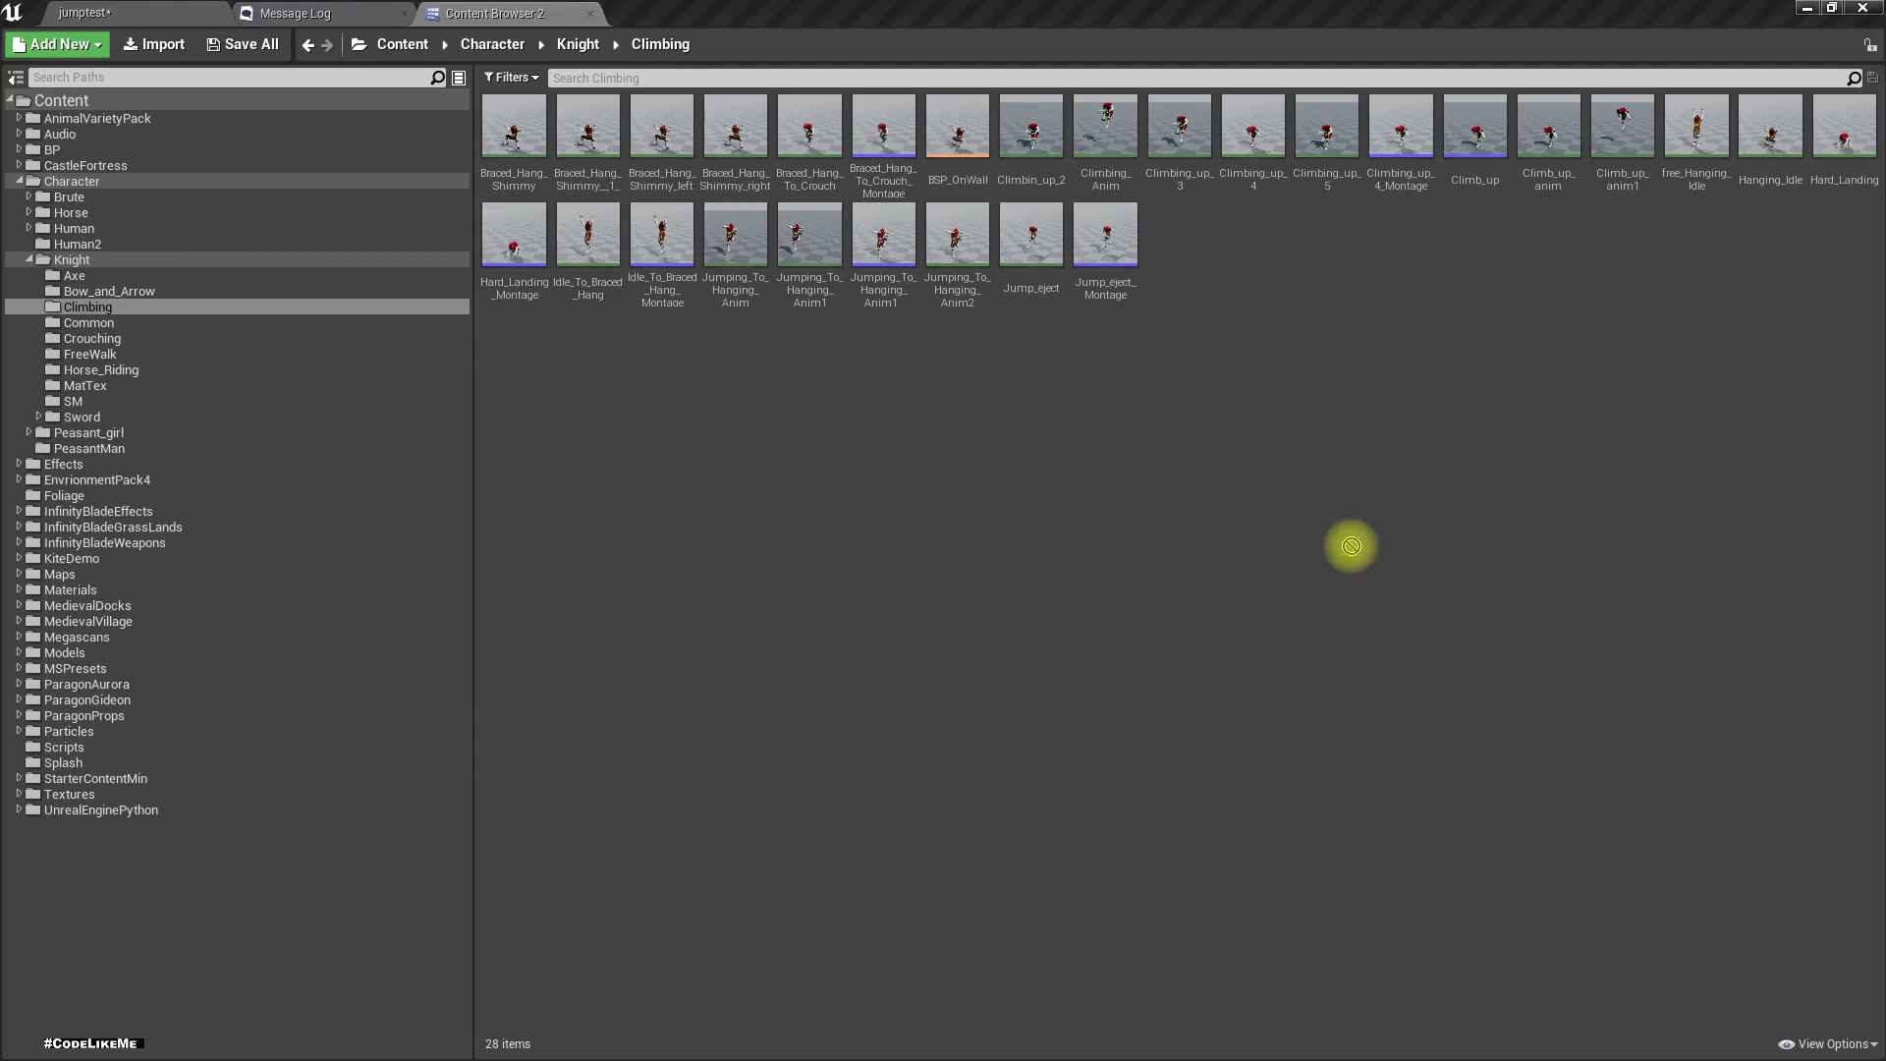
- Import the Falling_To_Roll FBX into the Climbing folder, assigning Knight_RM_Skeleton as its skeleton
left_click_drag(1358, 546, 1252, 601)
left_click(1011, 379)
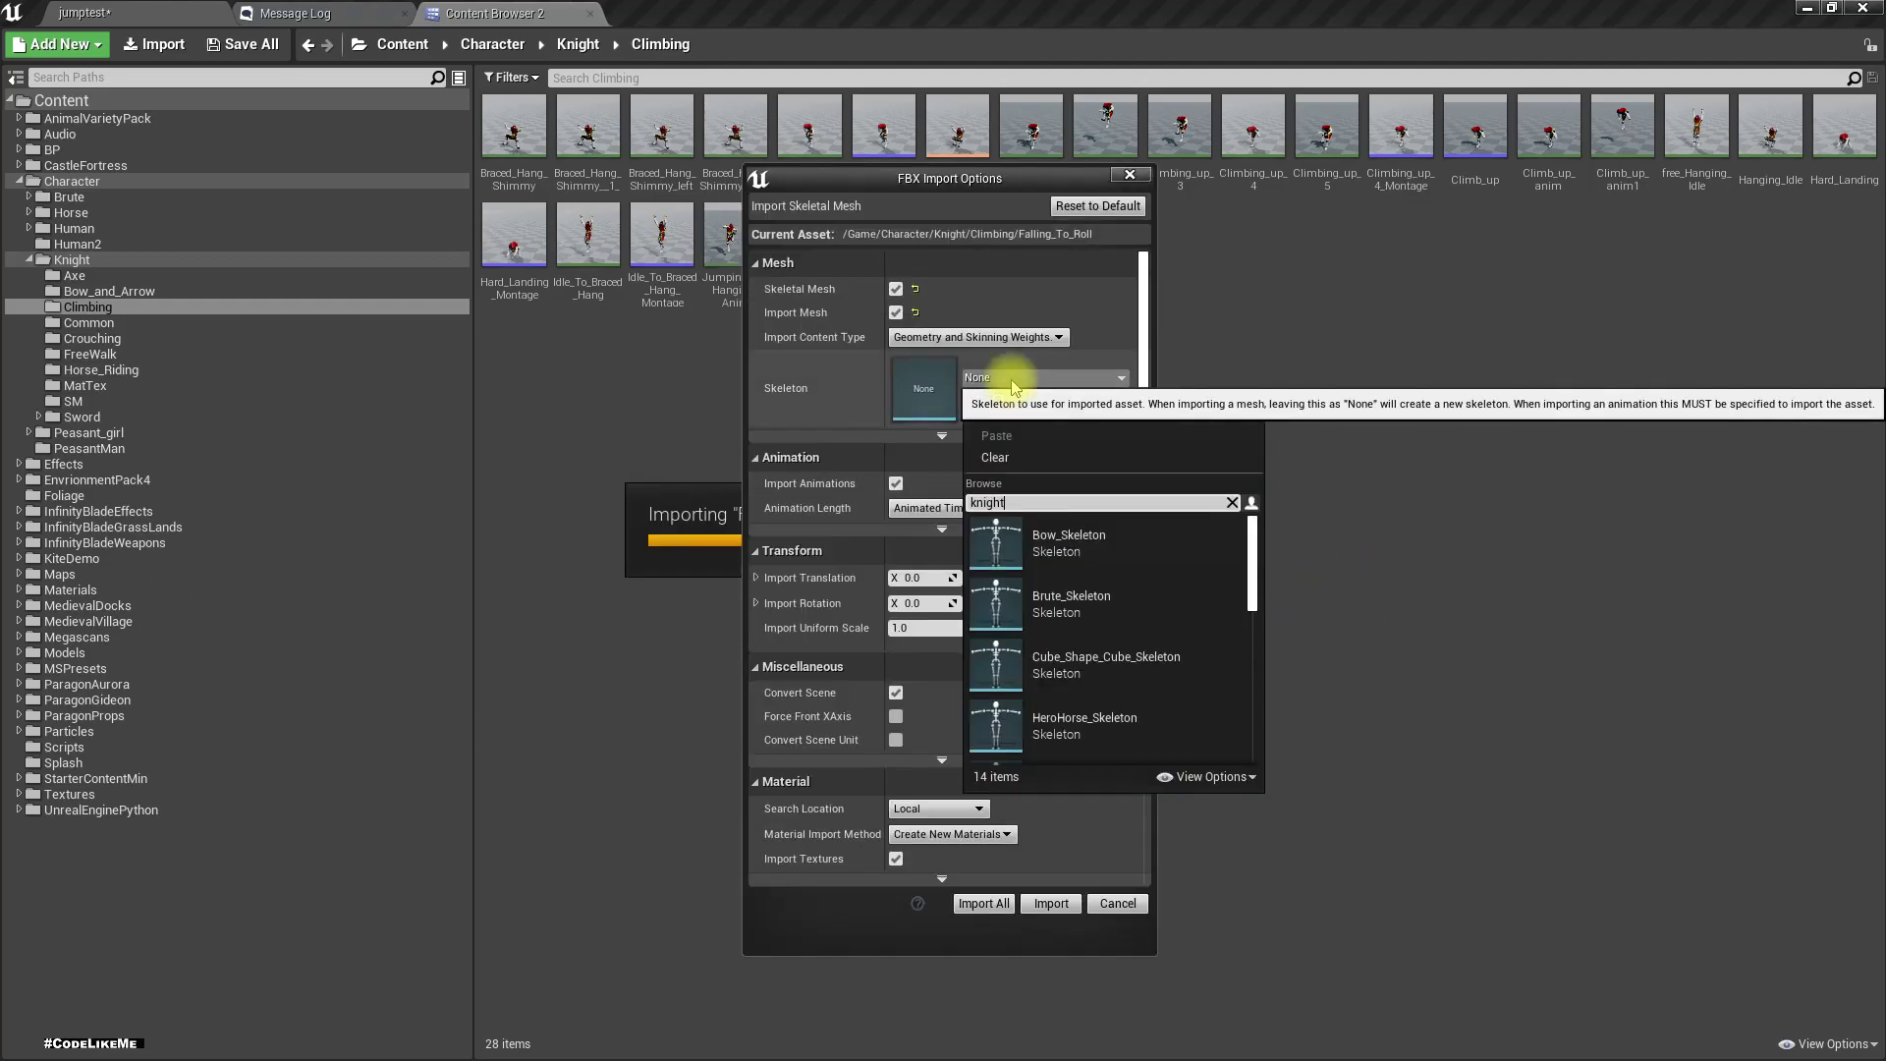
left_click(1080, 588)
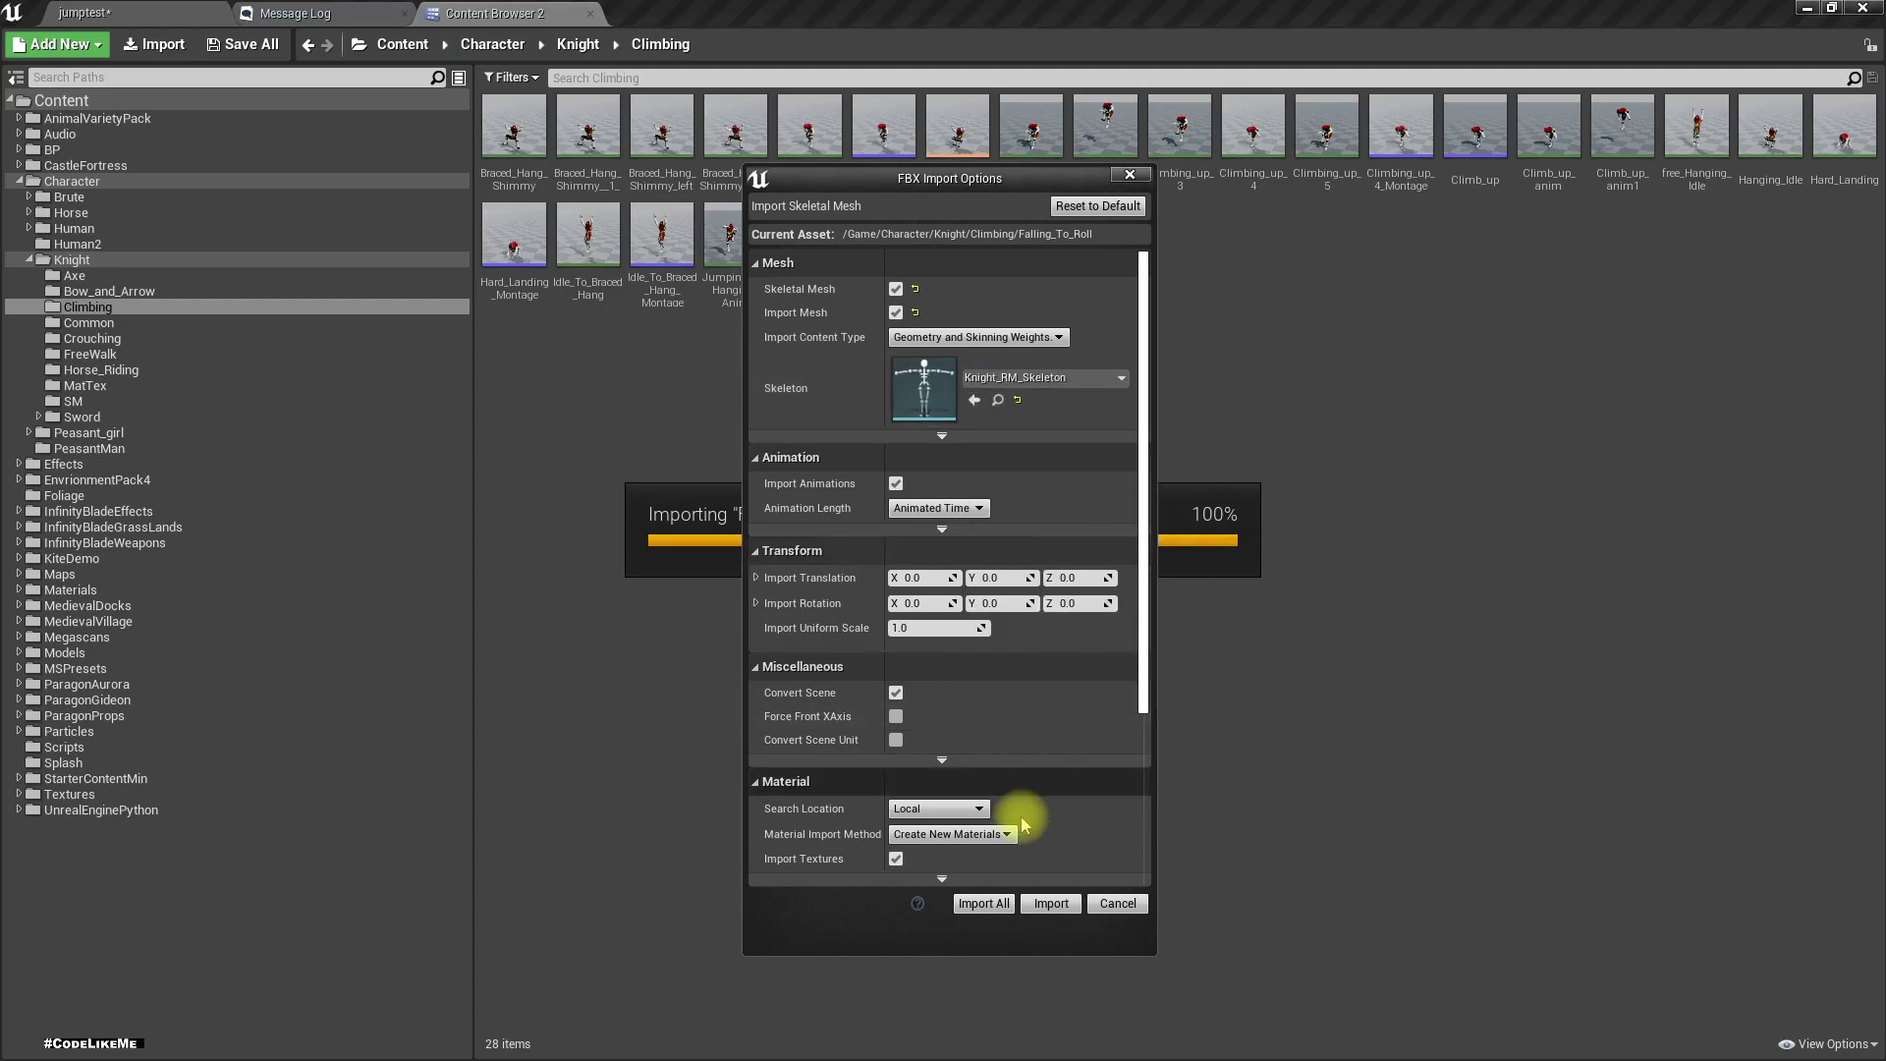
left_click(1051, 906)
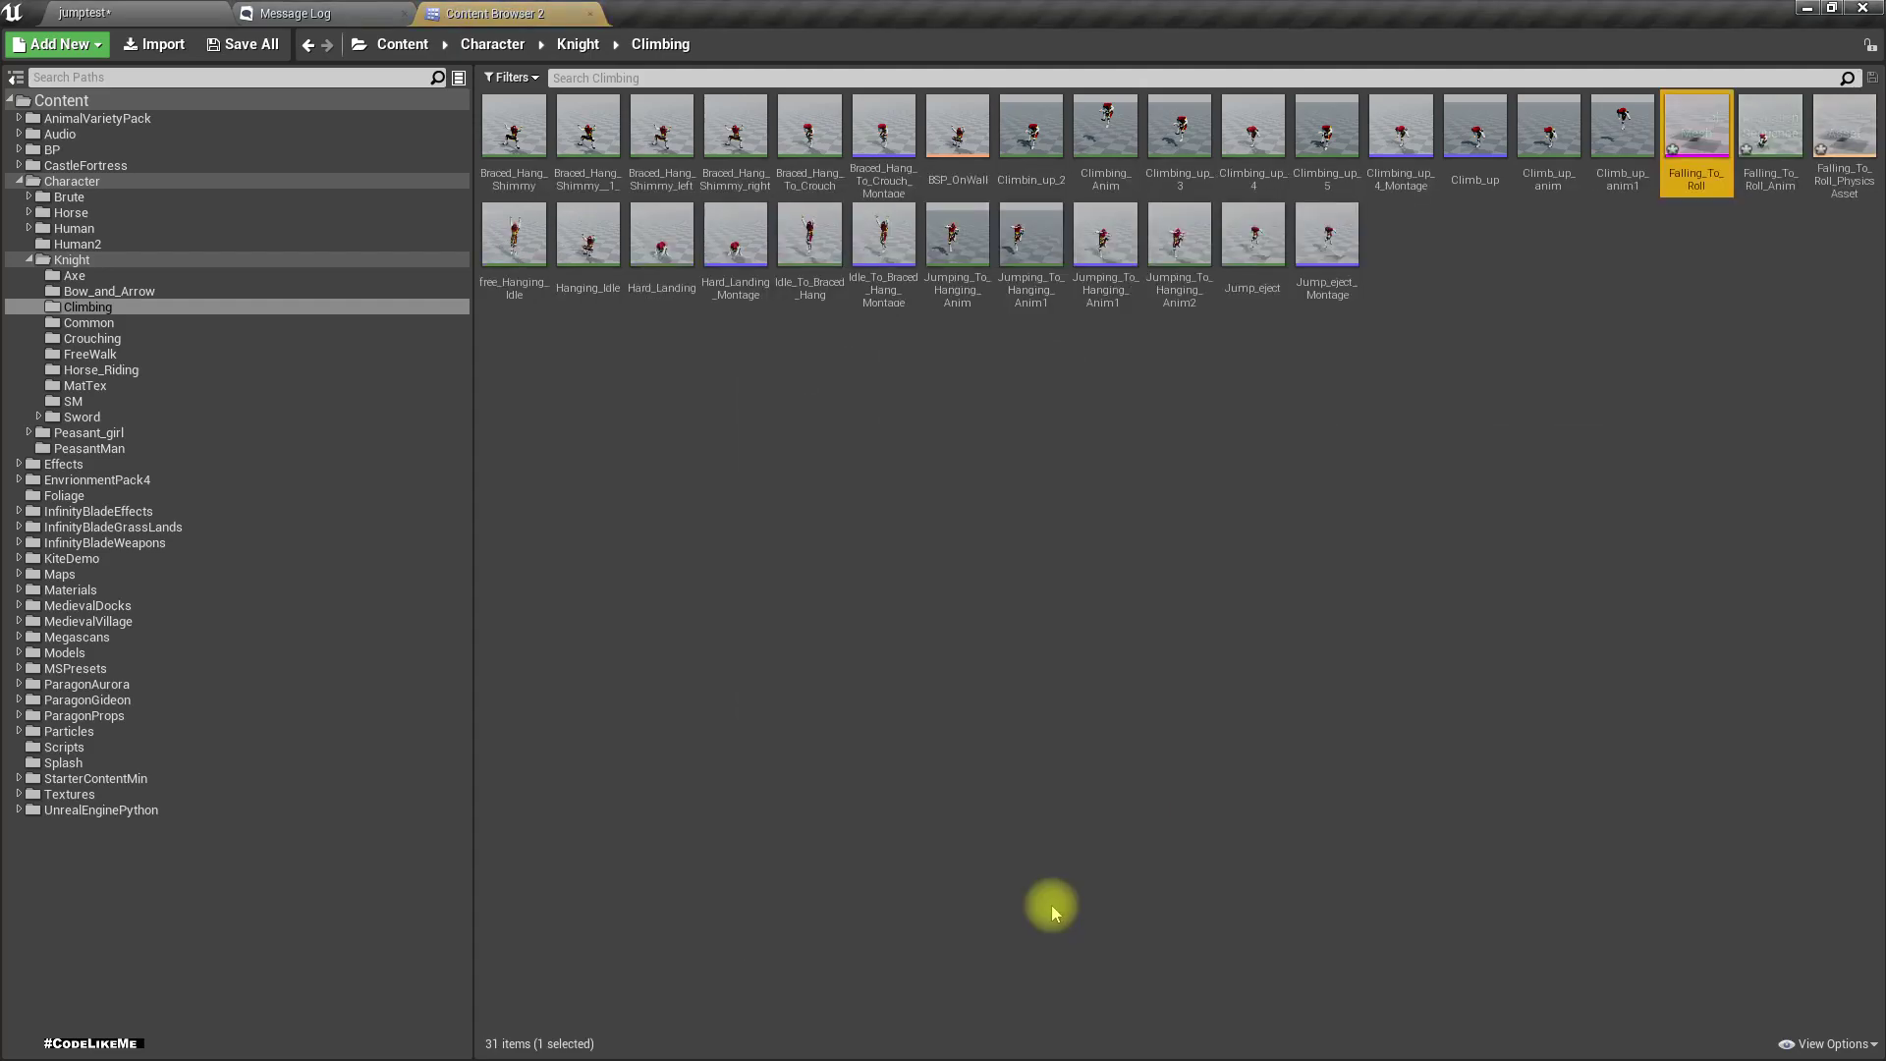
- Force-delete the Falling_To_Roll skeletal mesh and Falling_To_Roll_PhysicsAsset, keeping only the imported animation
left_click(1837, 154, "ctrl")
key("Delete")
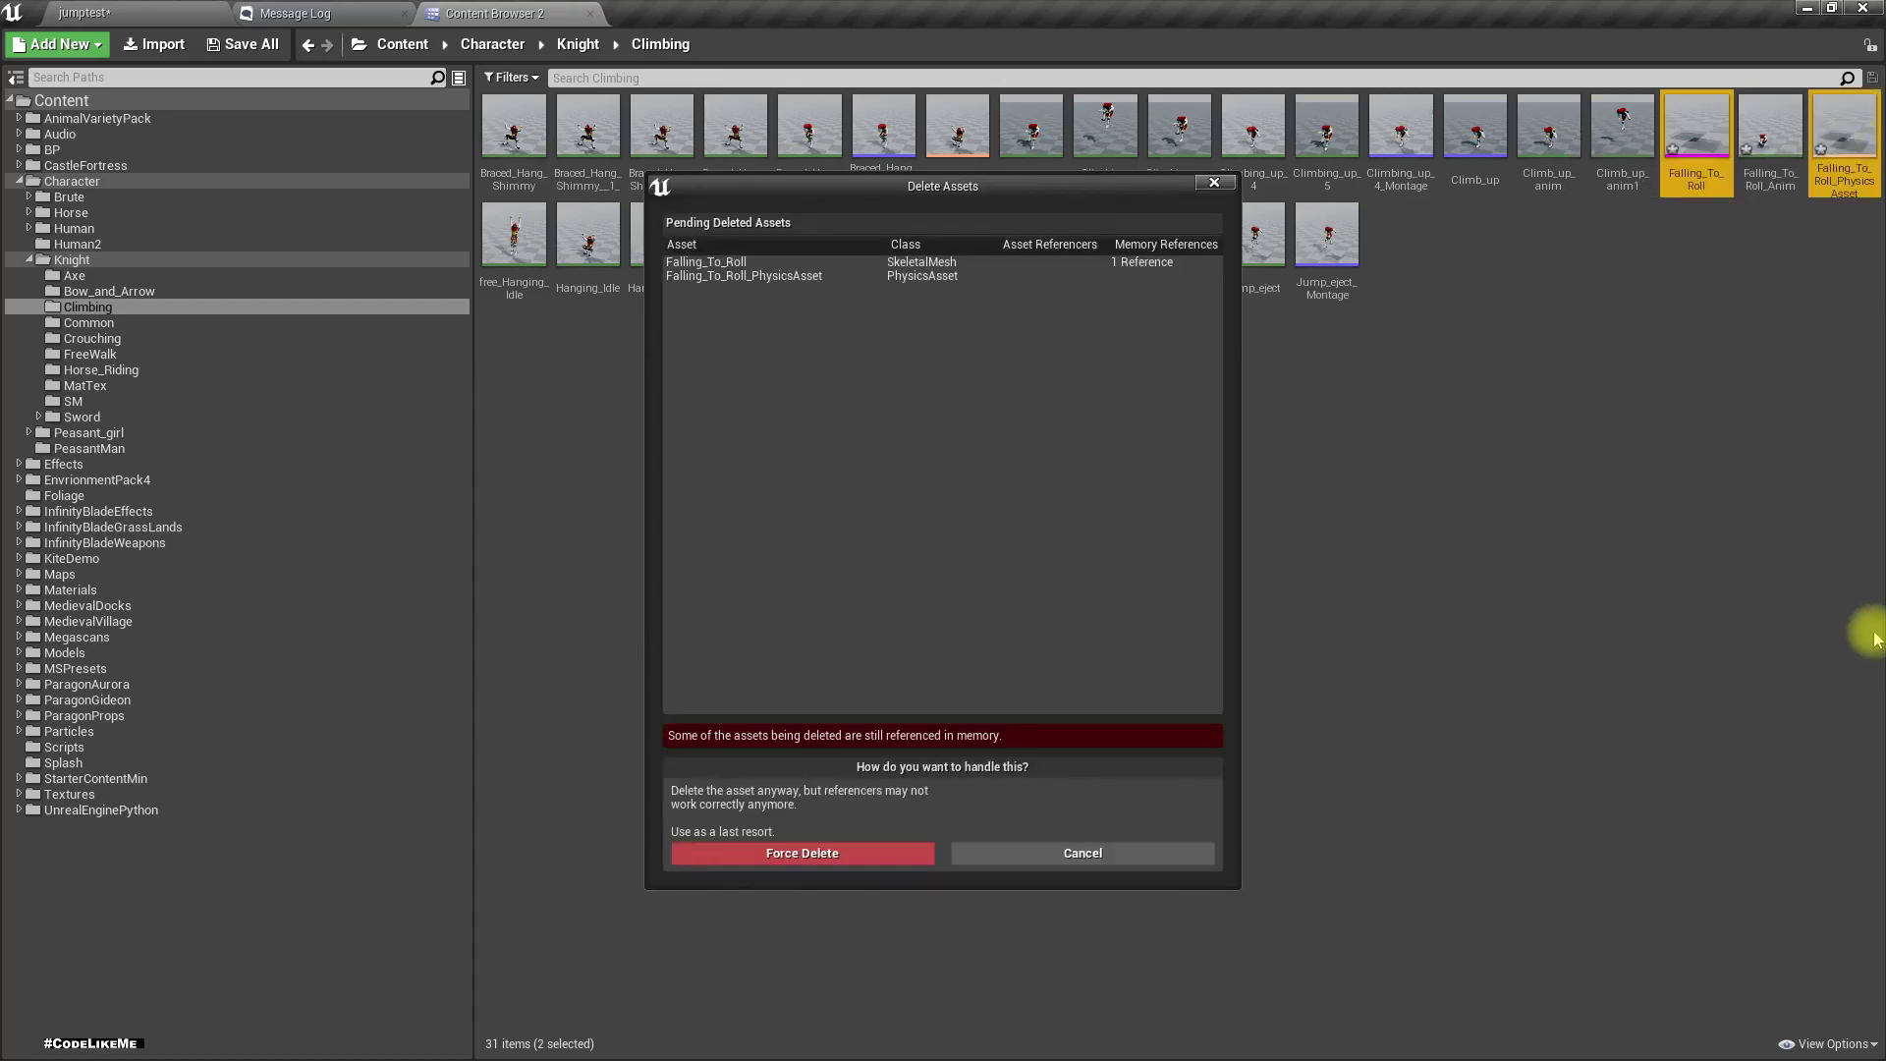
left_click(766, 858)
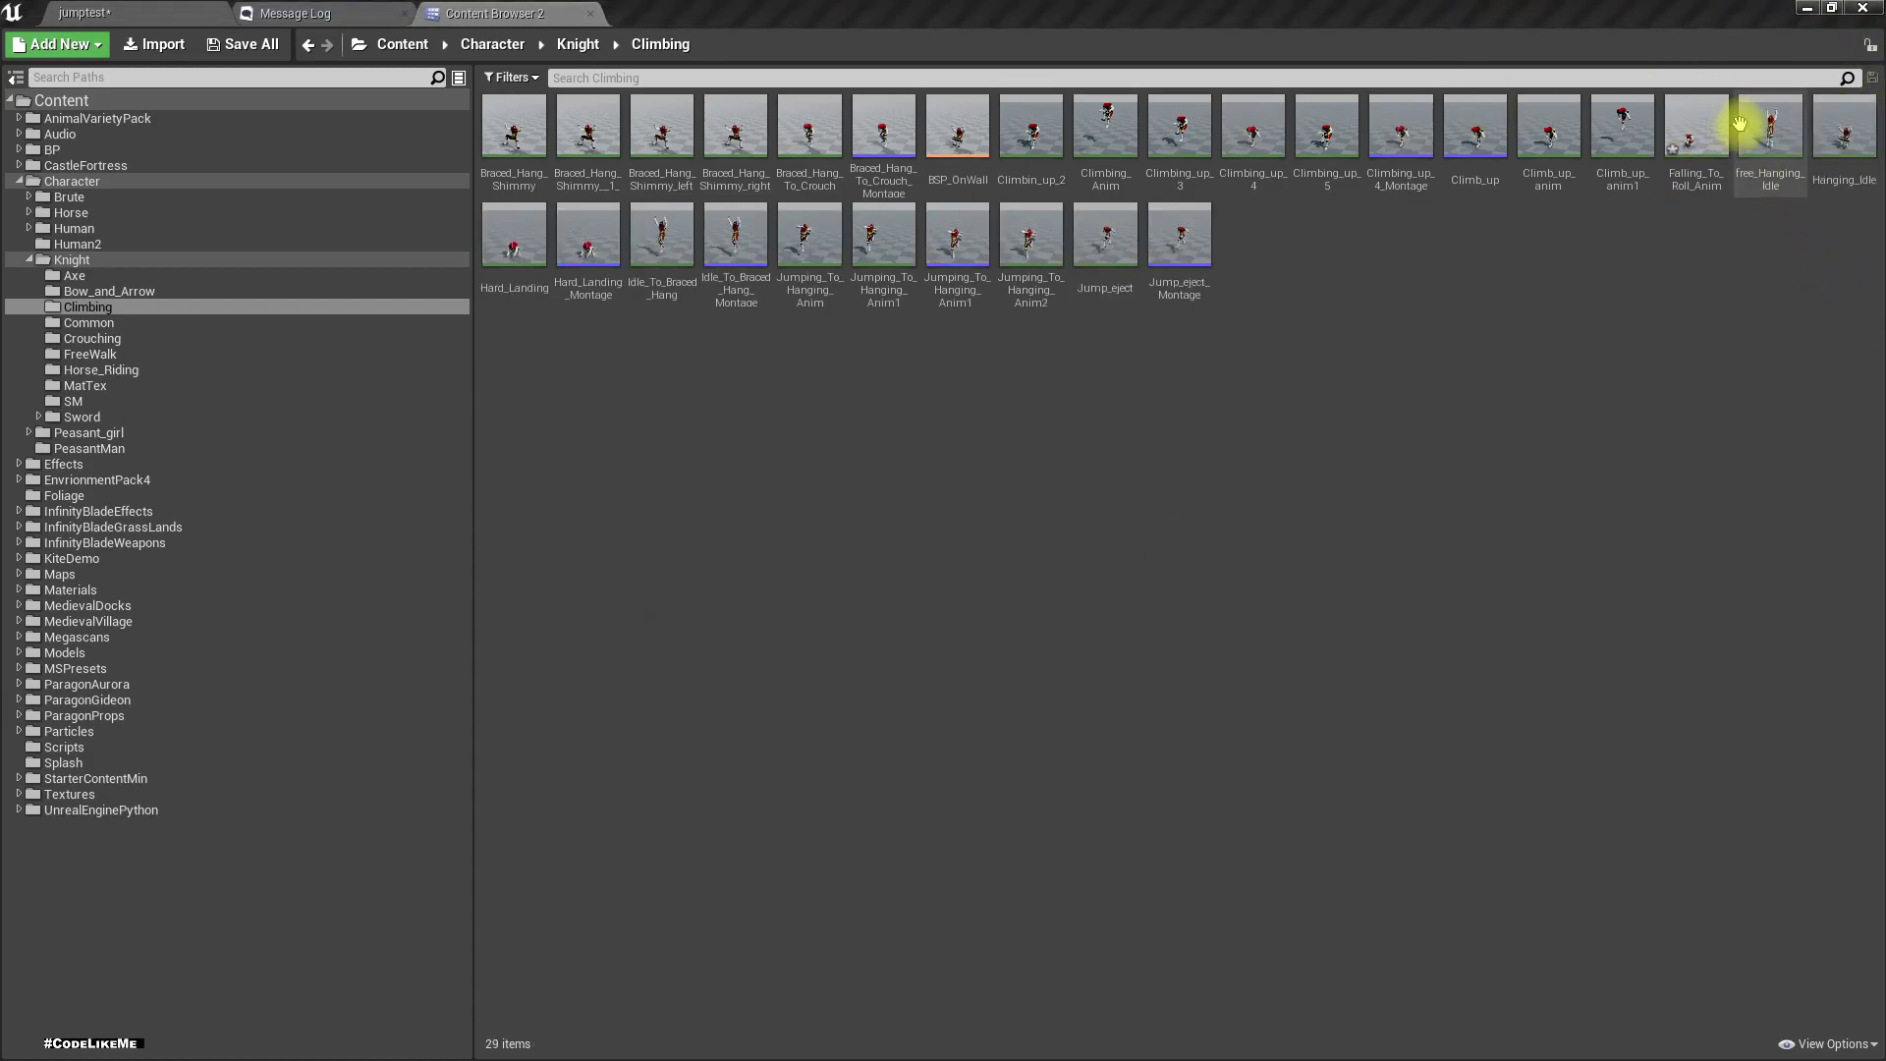
- In Falling_To_Roll_Anim, docked in the main editor window, enable root motion with the root lock set to Anim First Frame
double_click(1699, 123)
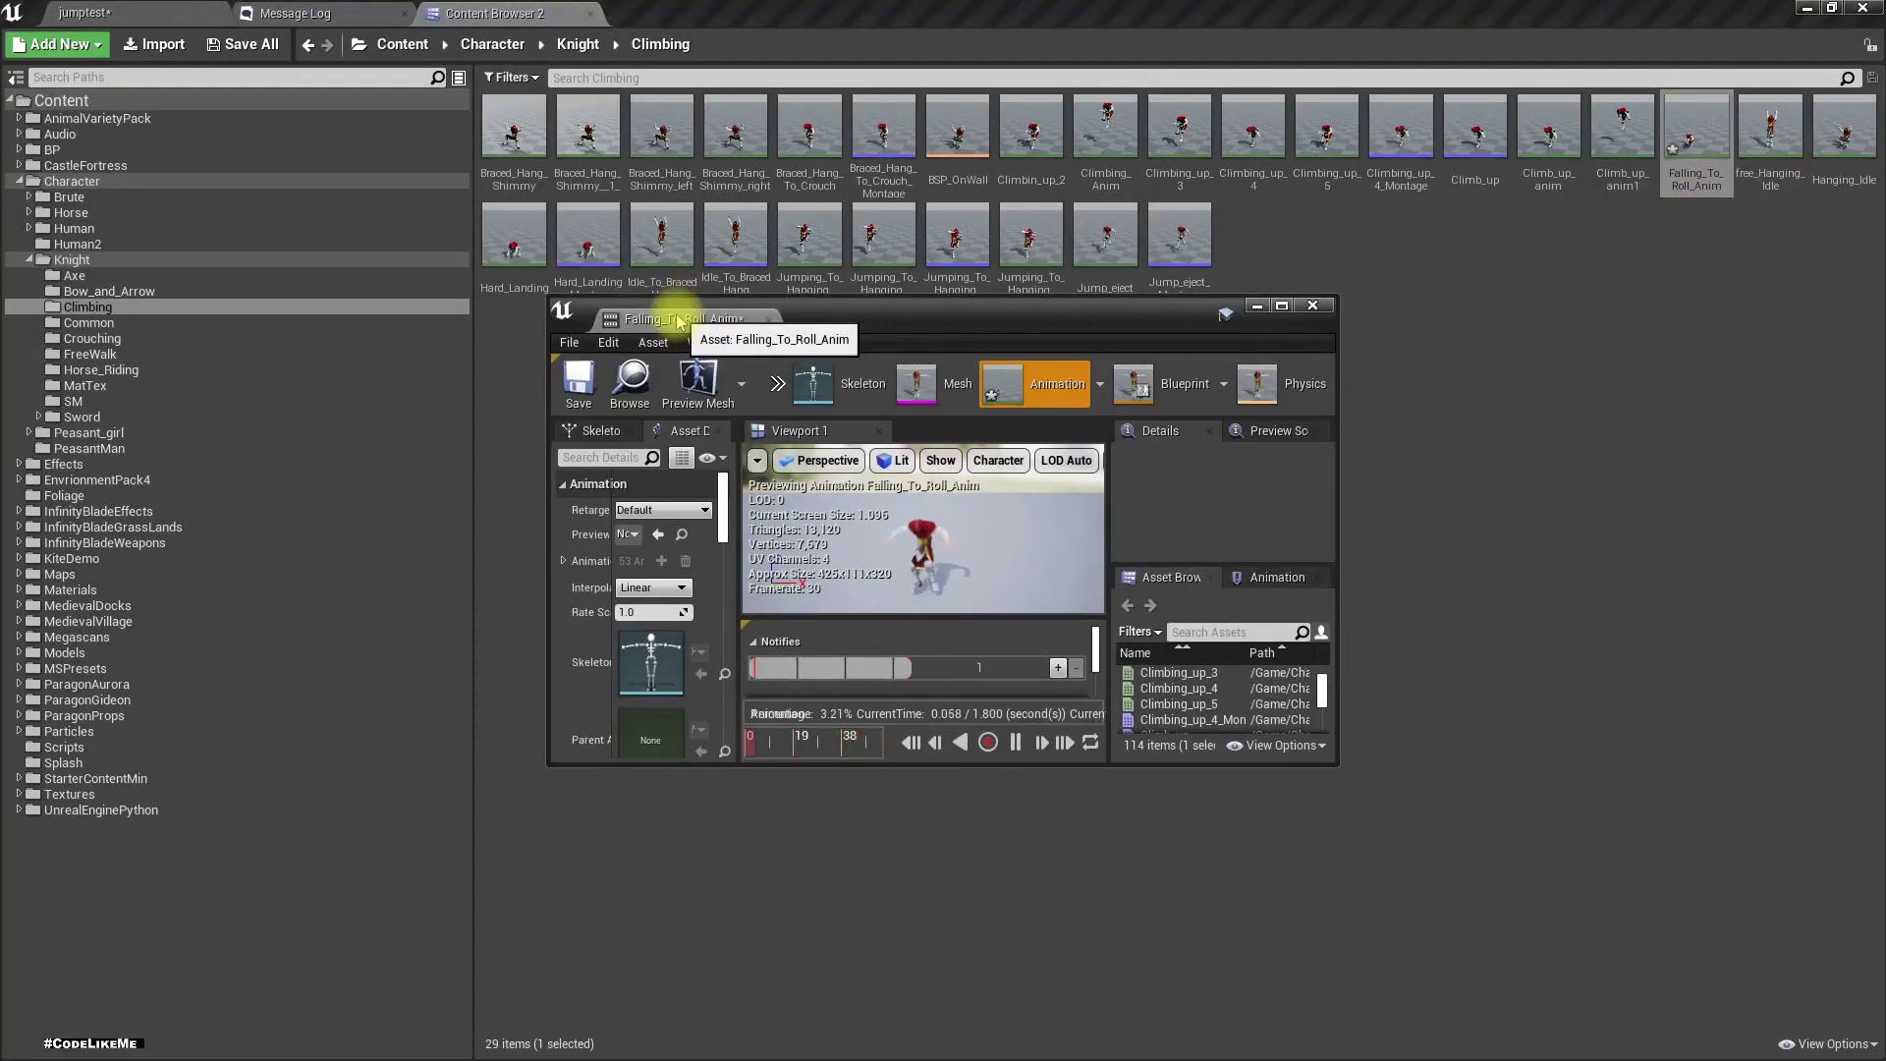
left_click_drag(679, 317, 947, 42)
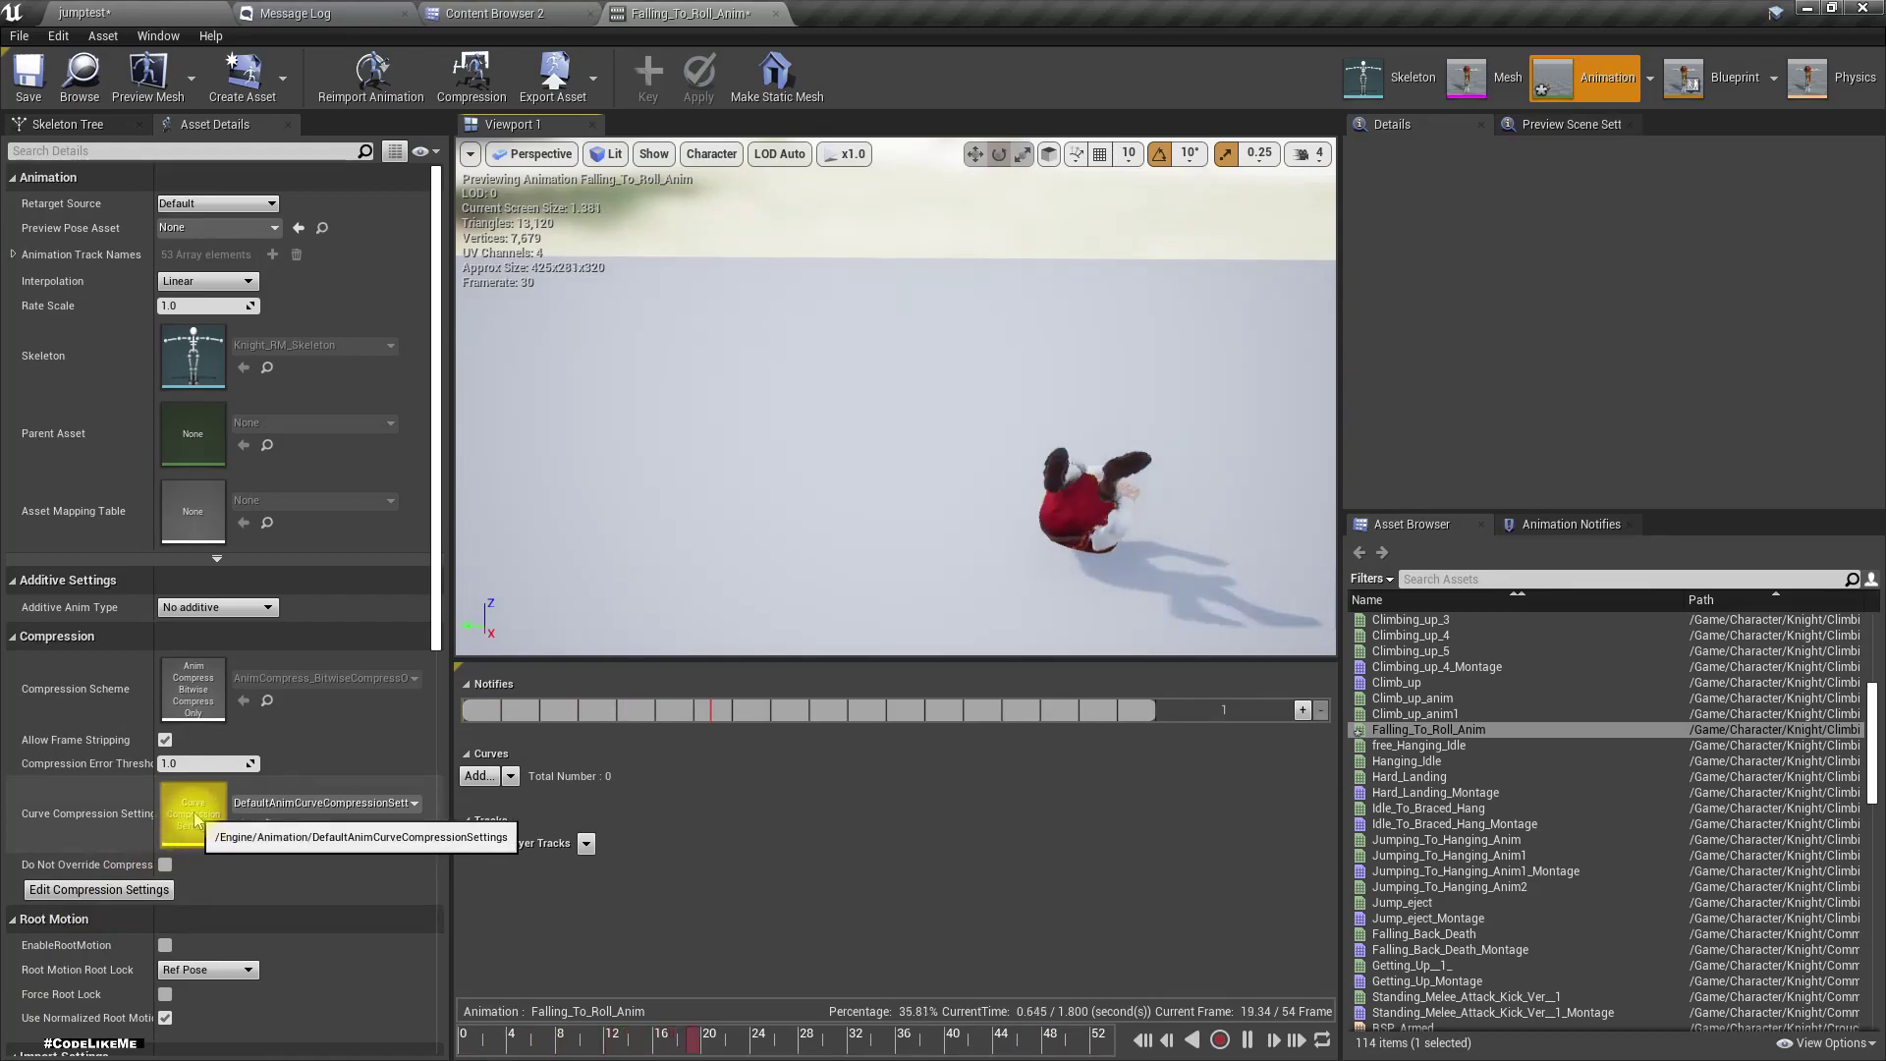
scroll(192, 803, "down", 4)
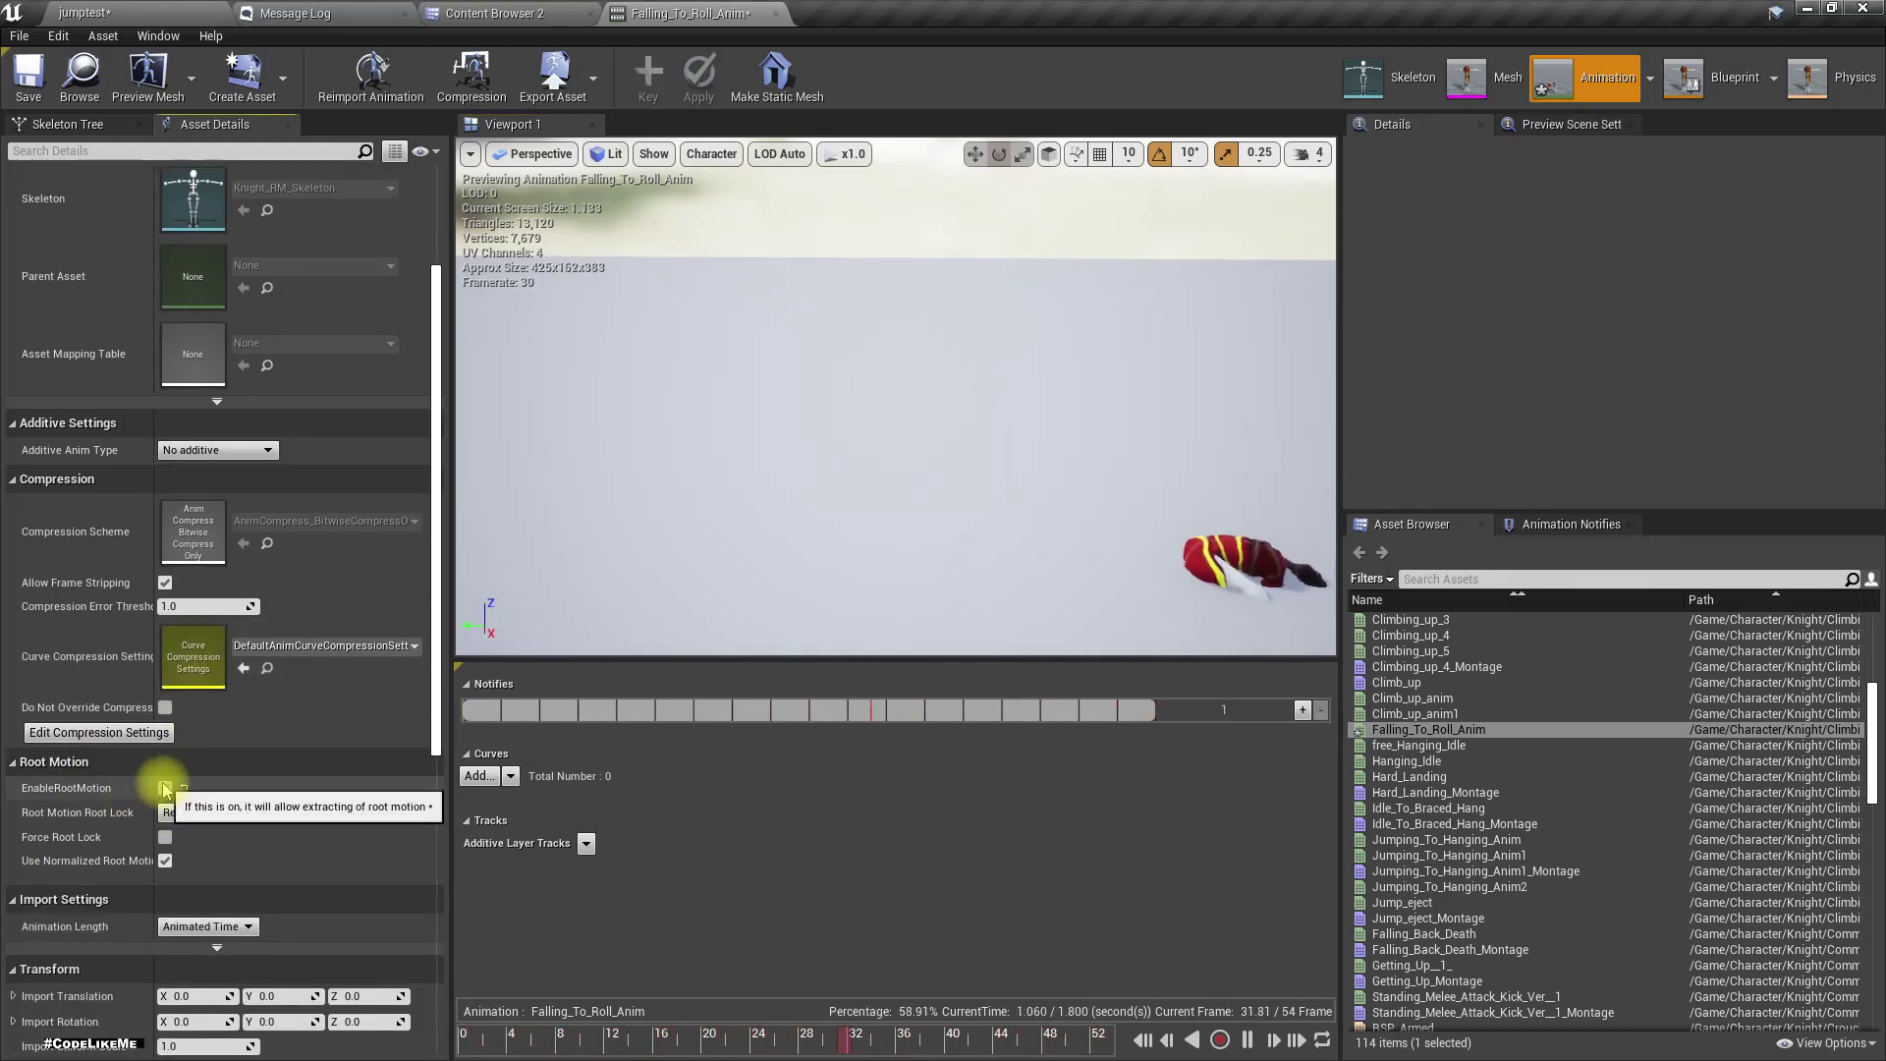
left_click(165, 788)
left_click(206, 812)
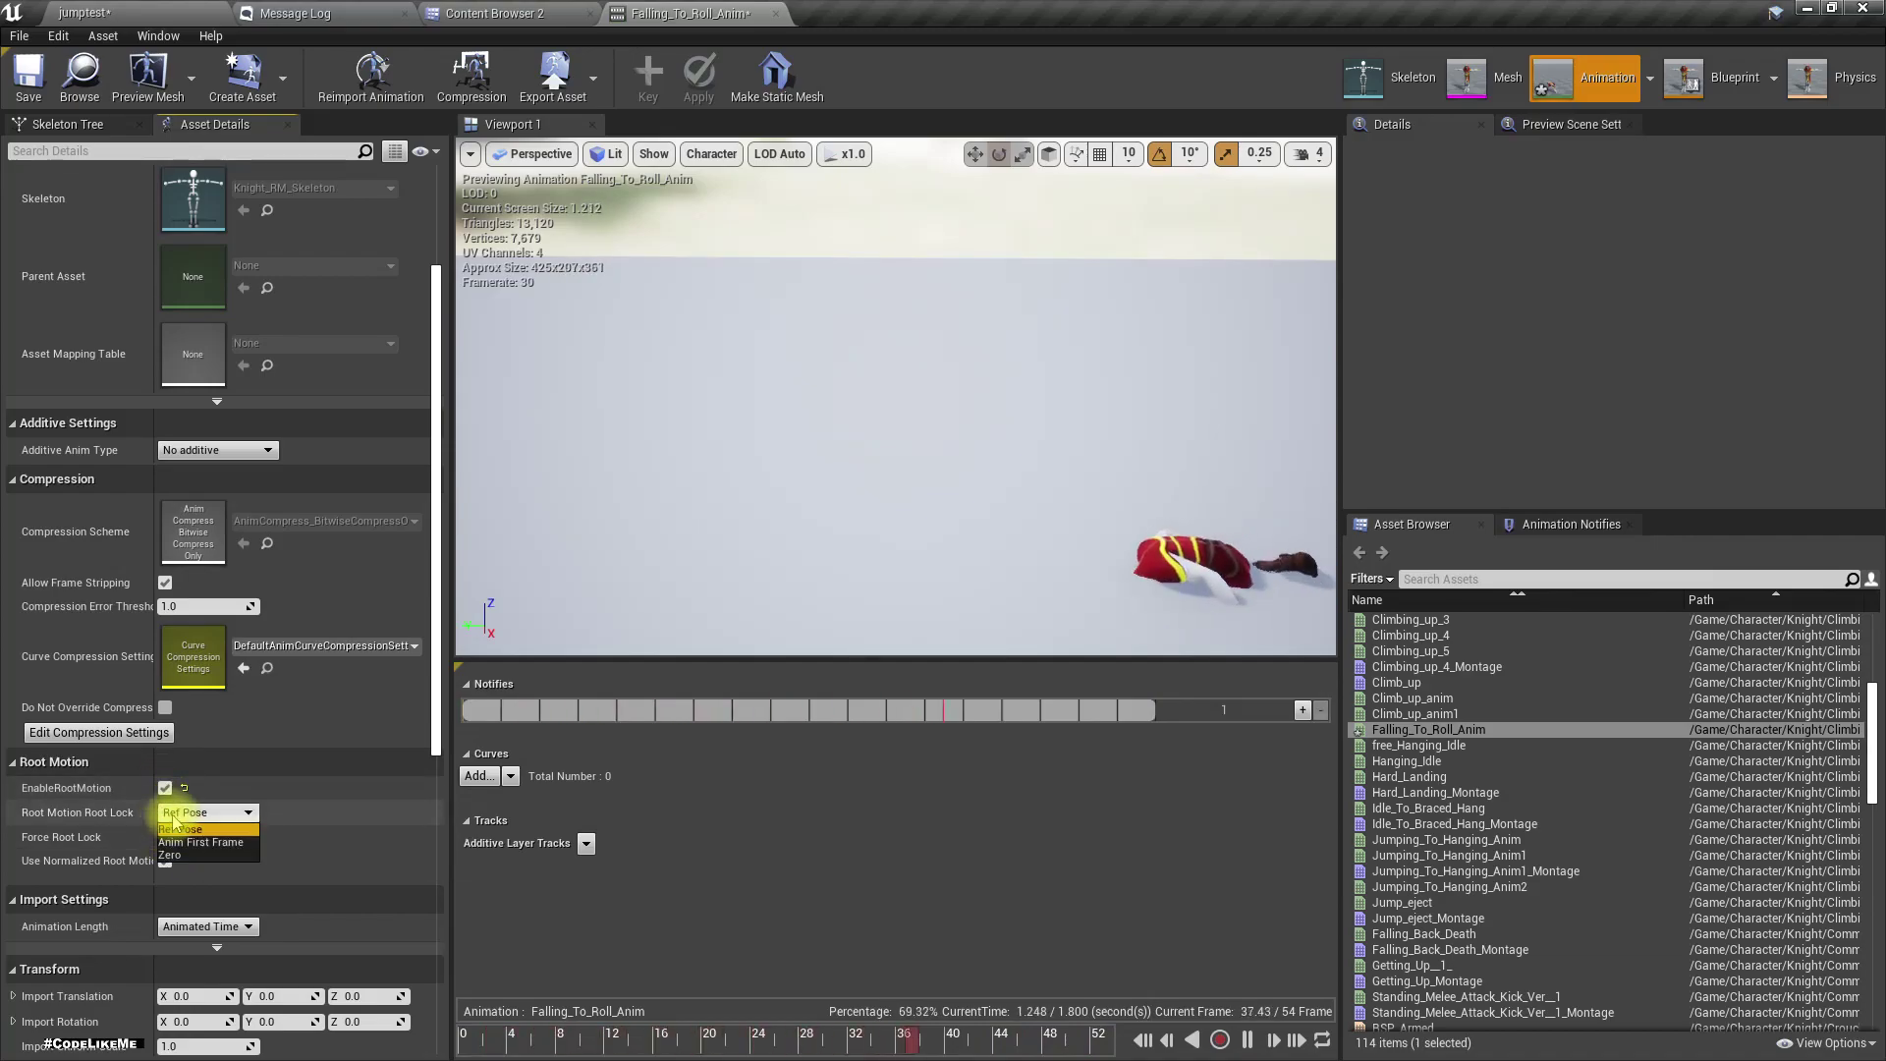
left_click(180, 844)
left_click_drag(980, 308, 1162, 385)
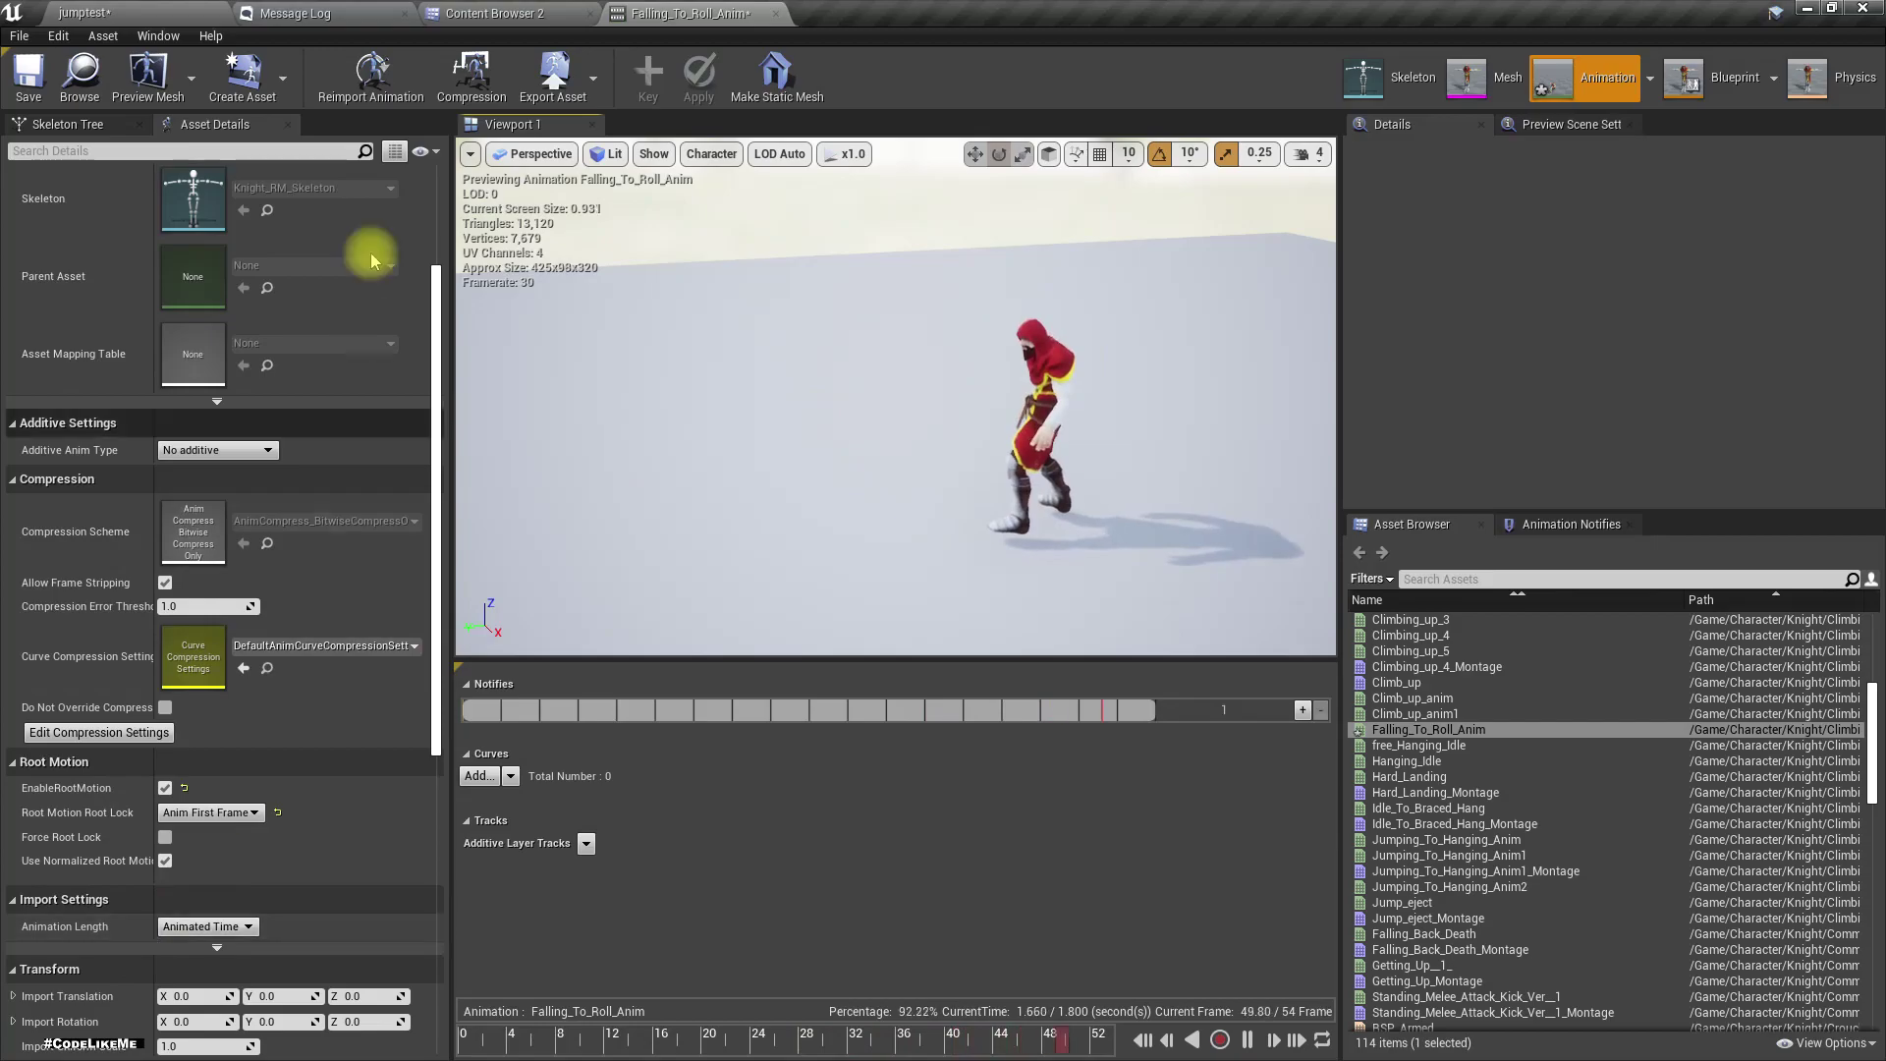
- Open the Ch_Human blueprint from the Character/Human content folder
left_click(140, 10)
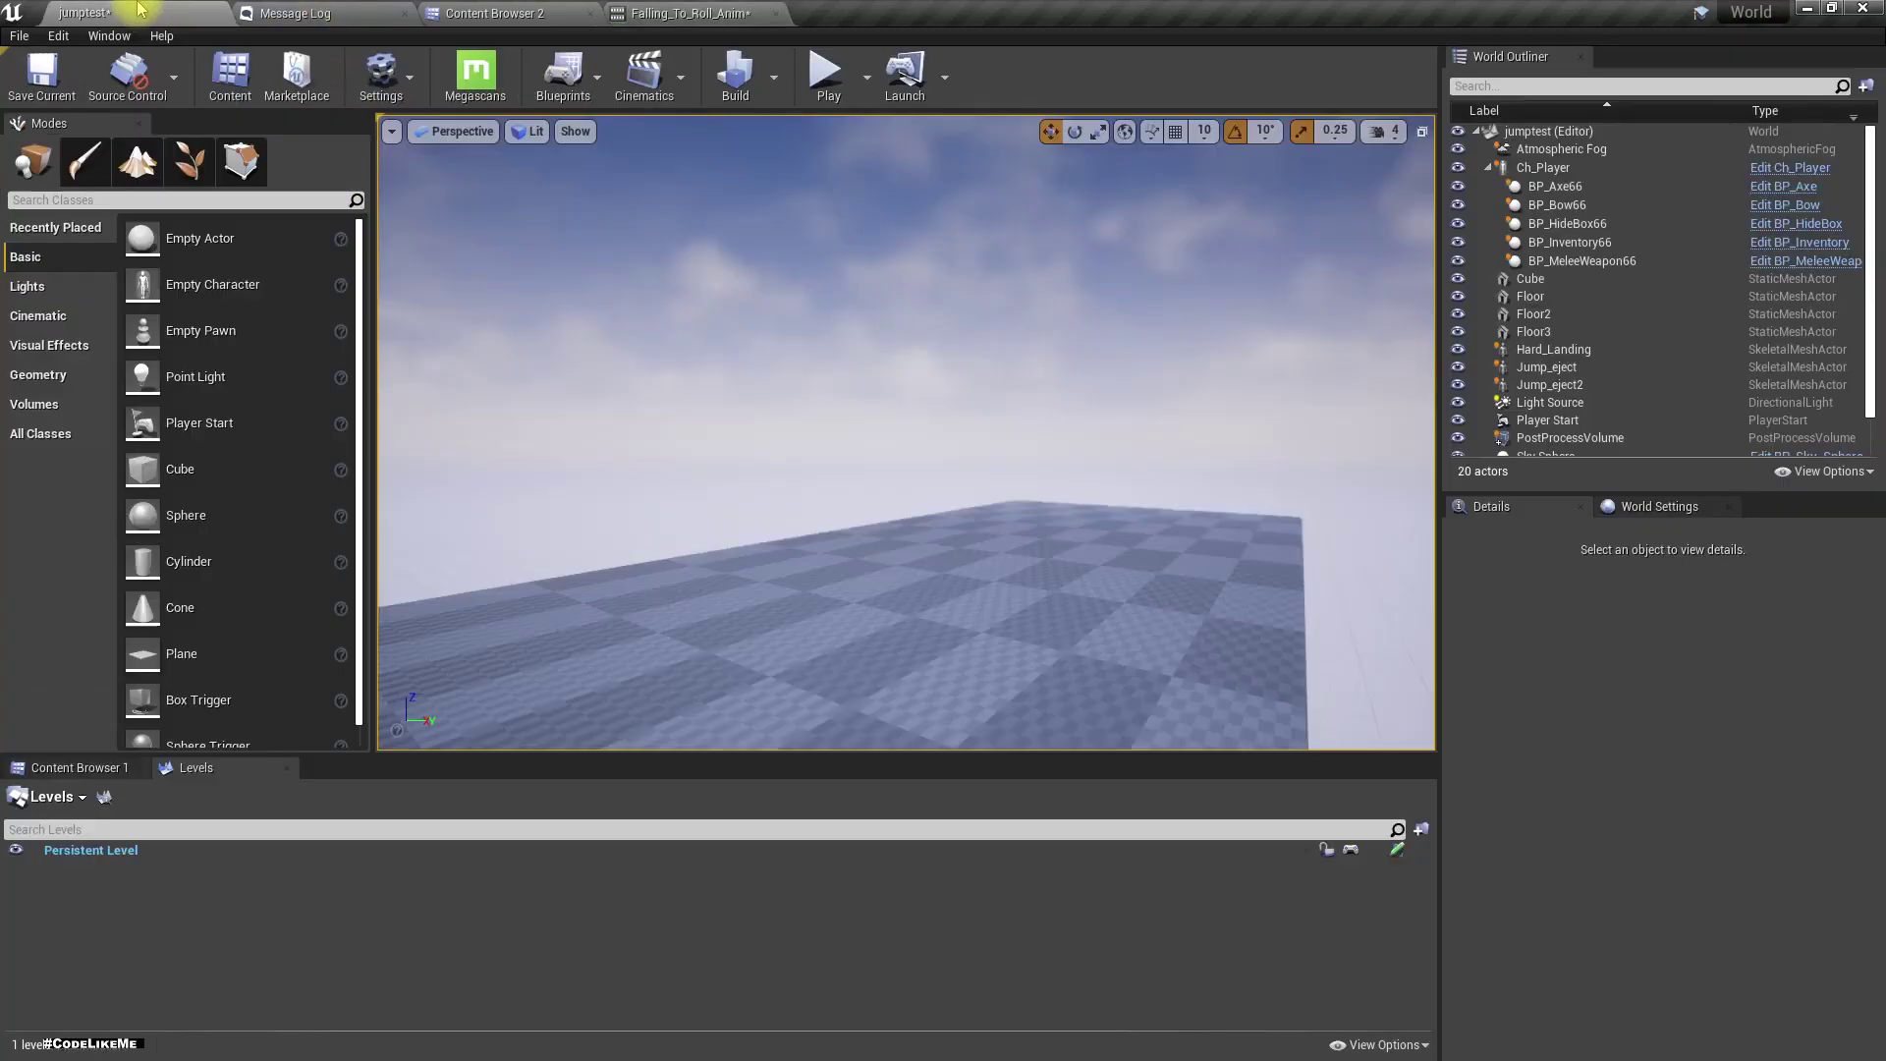
left_click(436, 10)
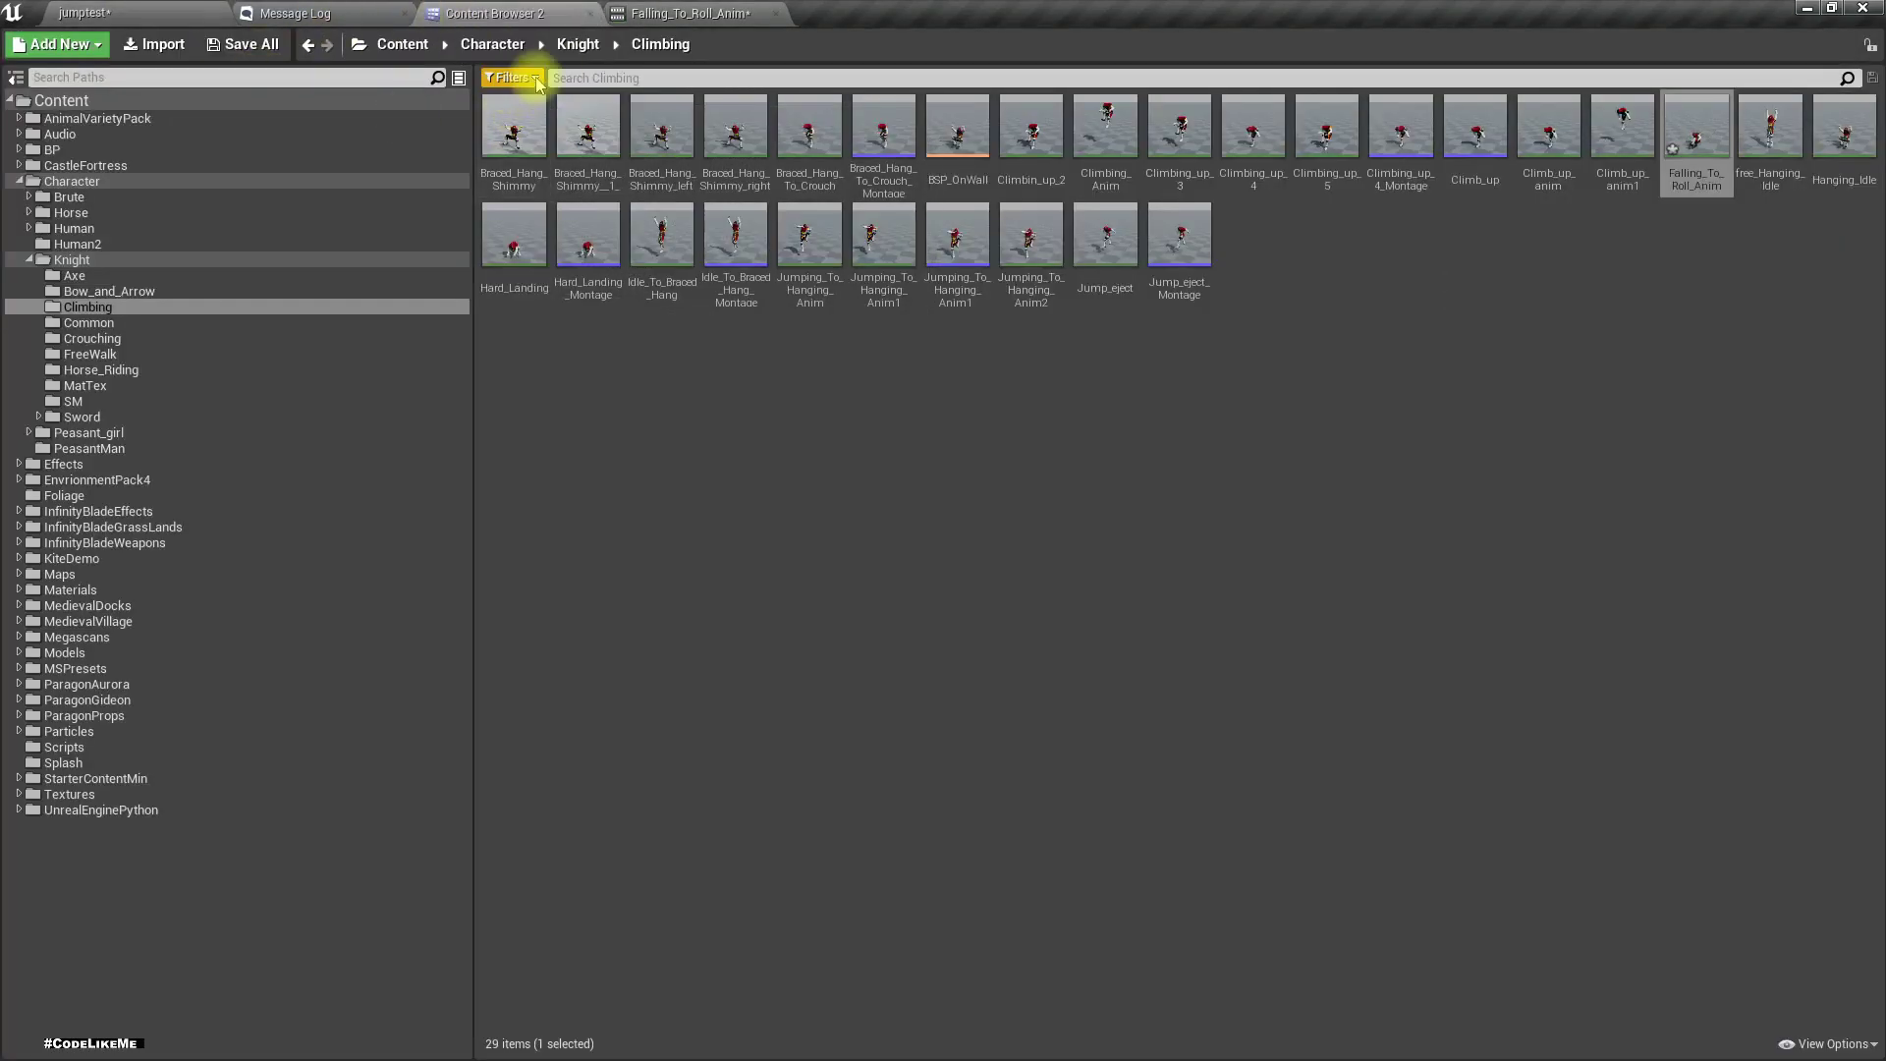
left_click(575, 47)
left_click(508, 49)
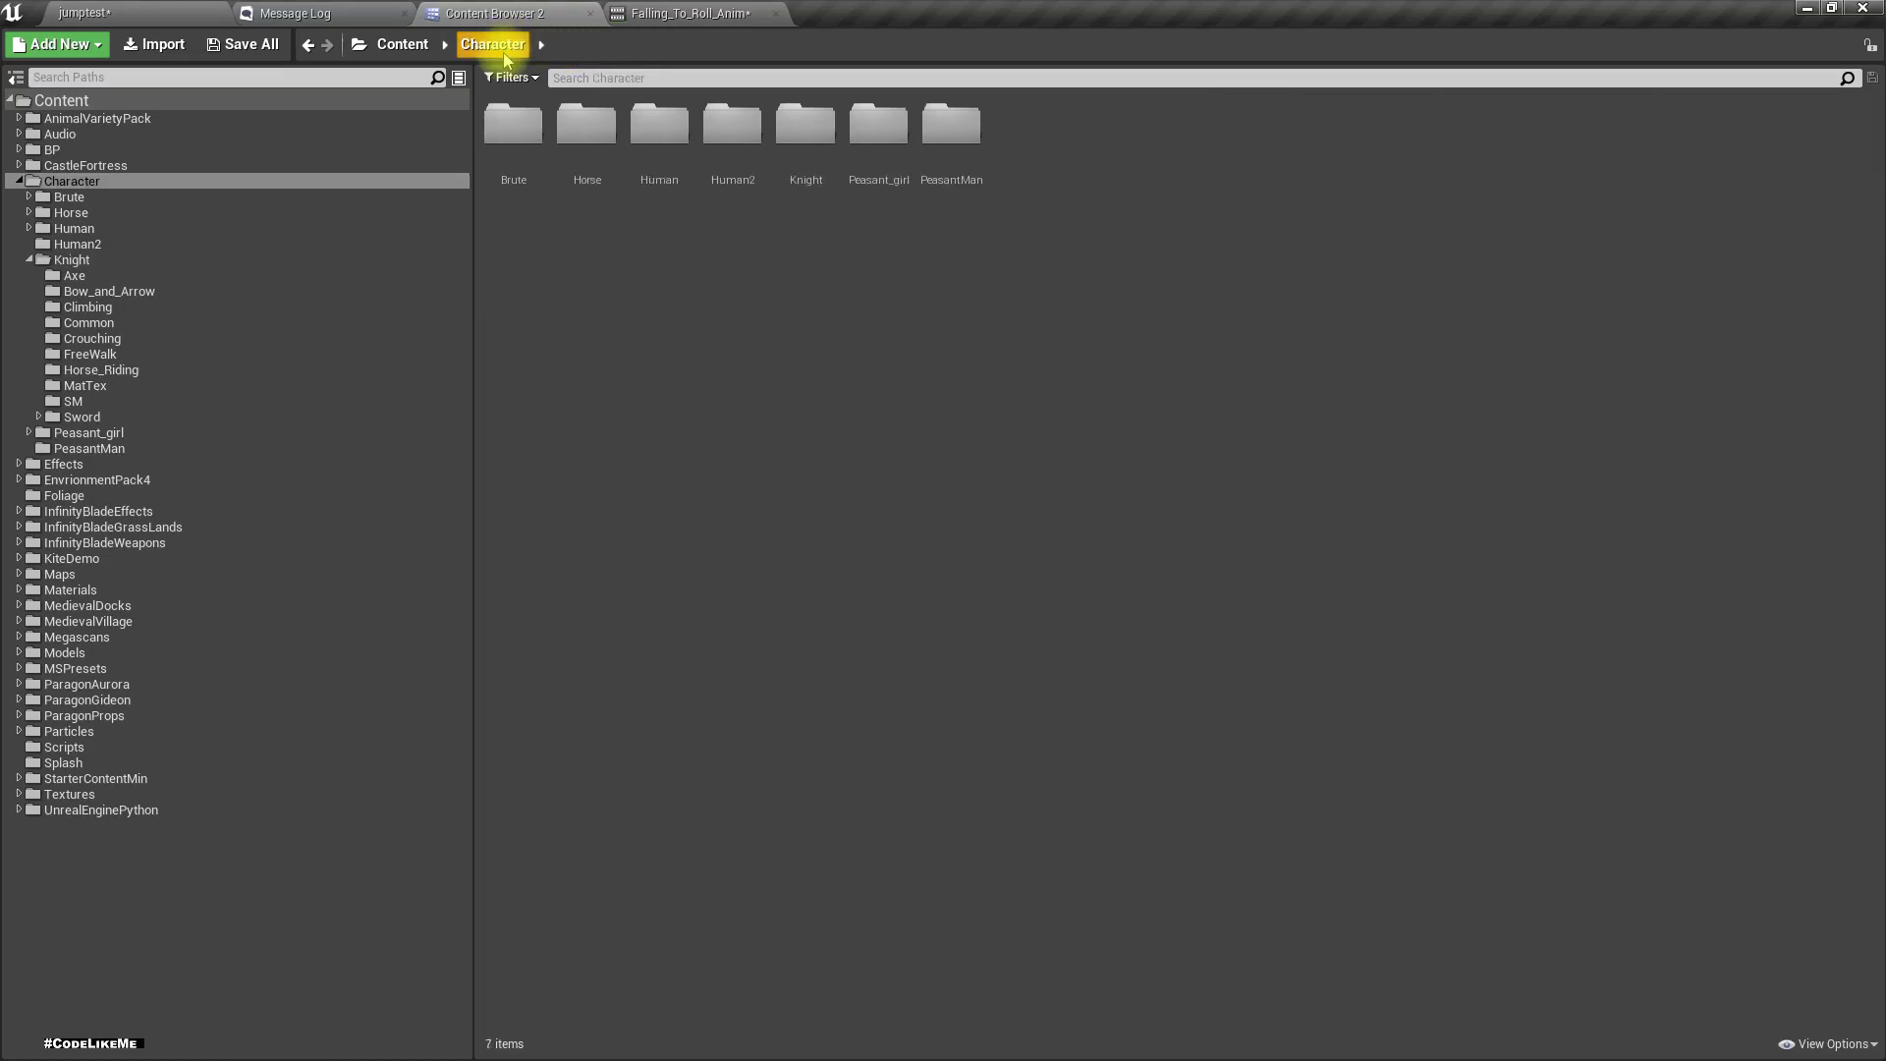
double_click(666, 135)
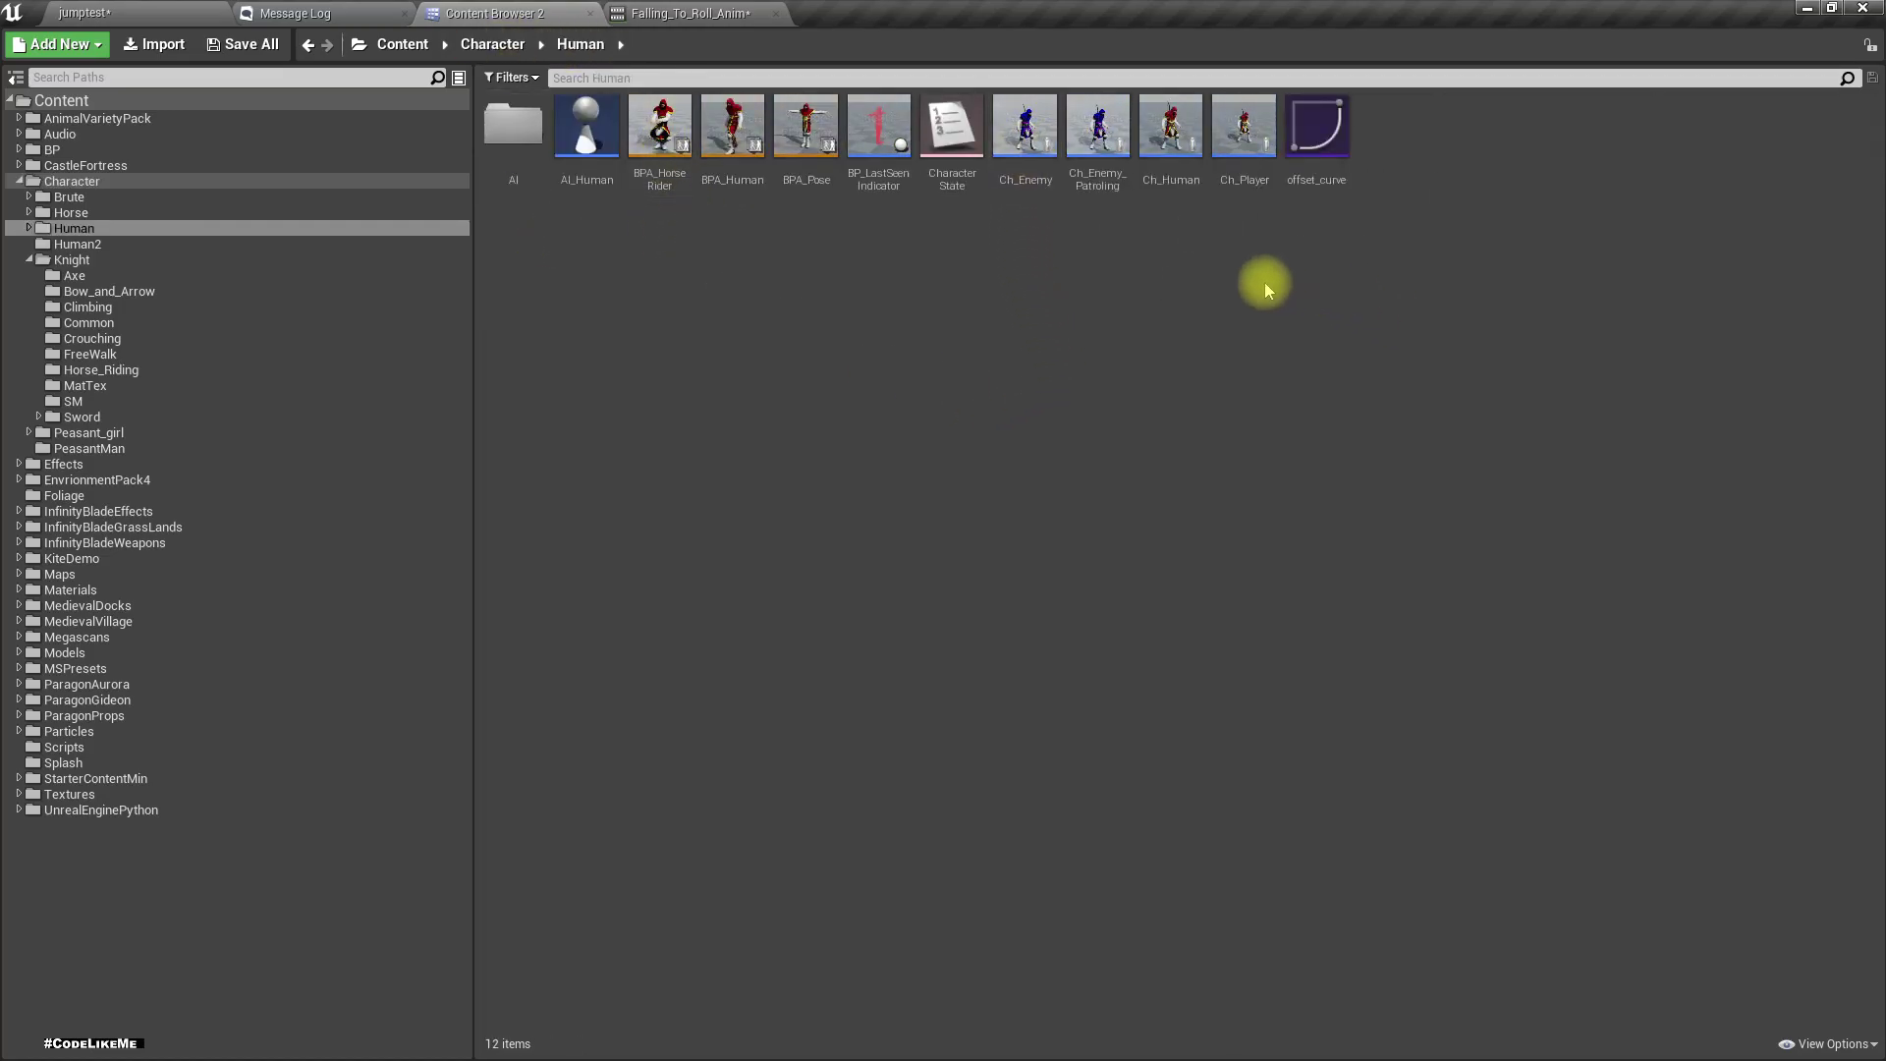
double_click(1173, 145)
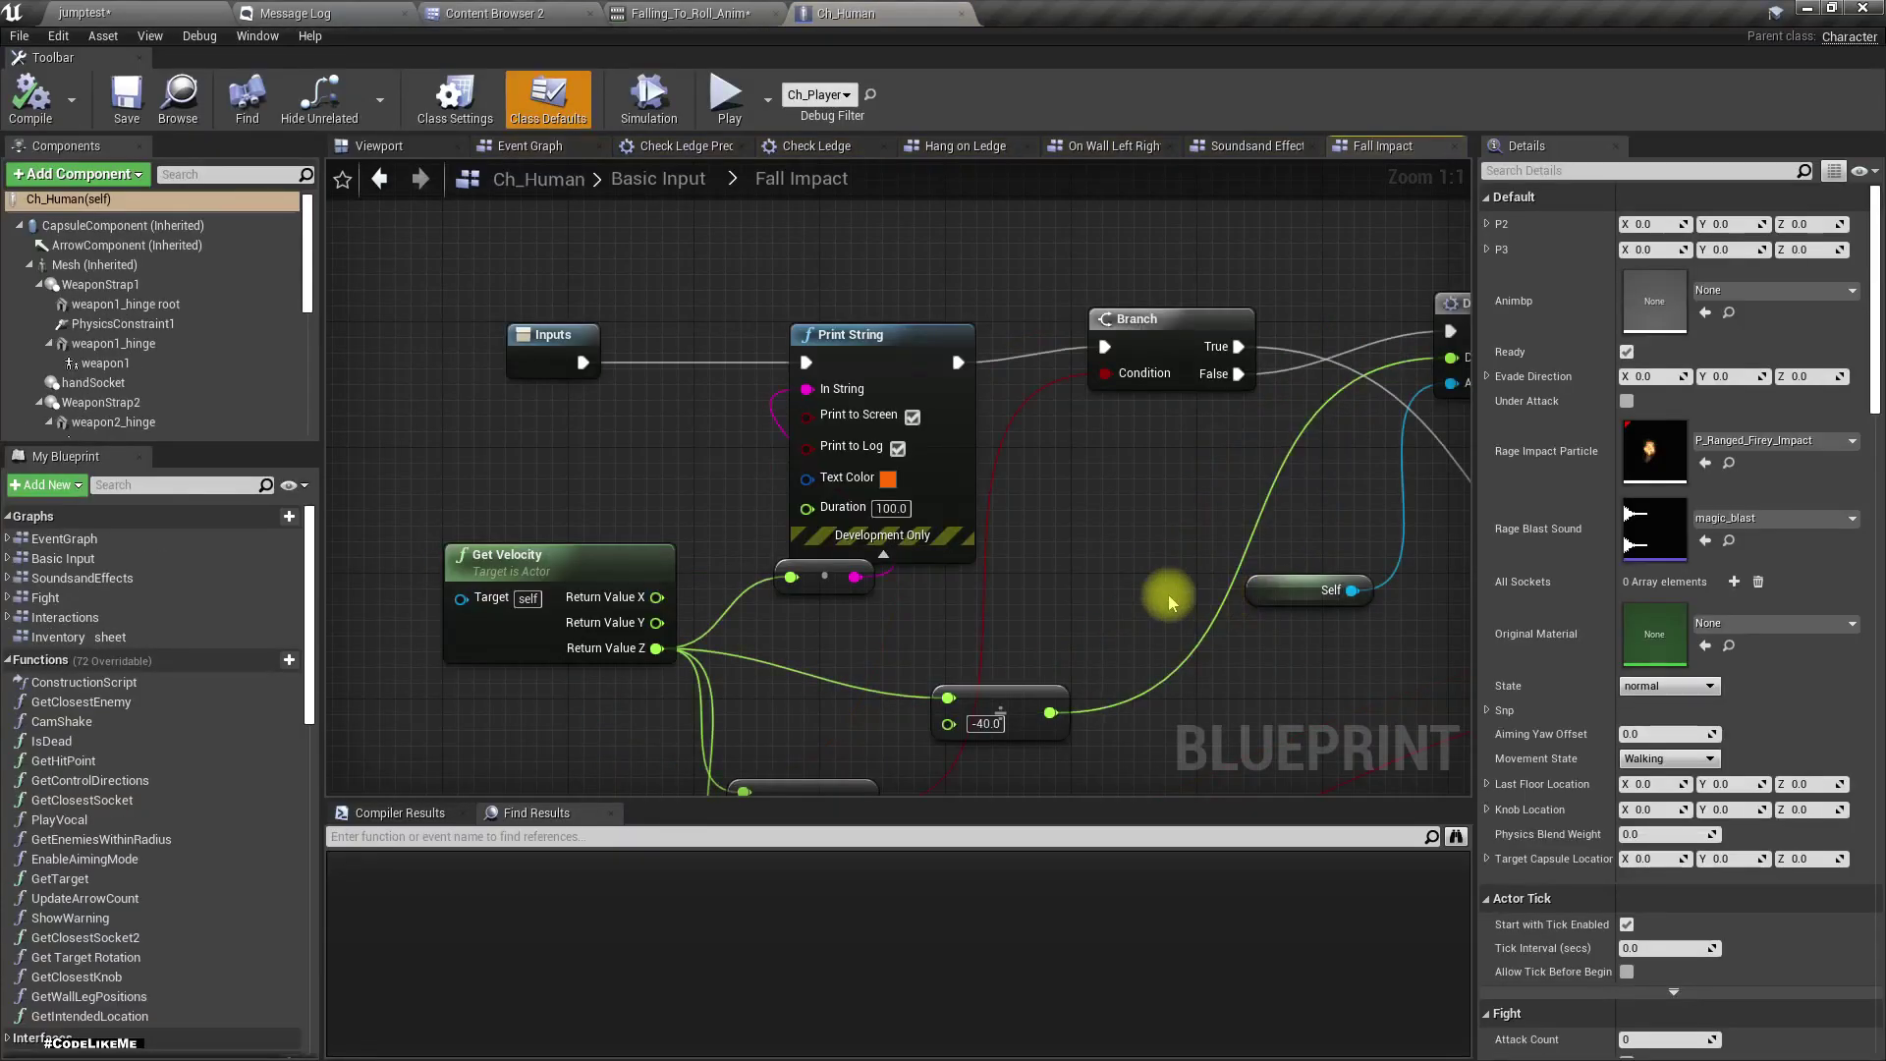
- In the Fall Impact graph, make room by spacing out the Outputs, Play Anim Montage and second Branch nodes
right_click_drag(1054, 535, 0, 663)
right_click_drag(324, 655, 328, 453)
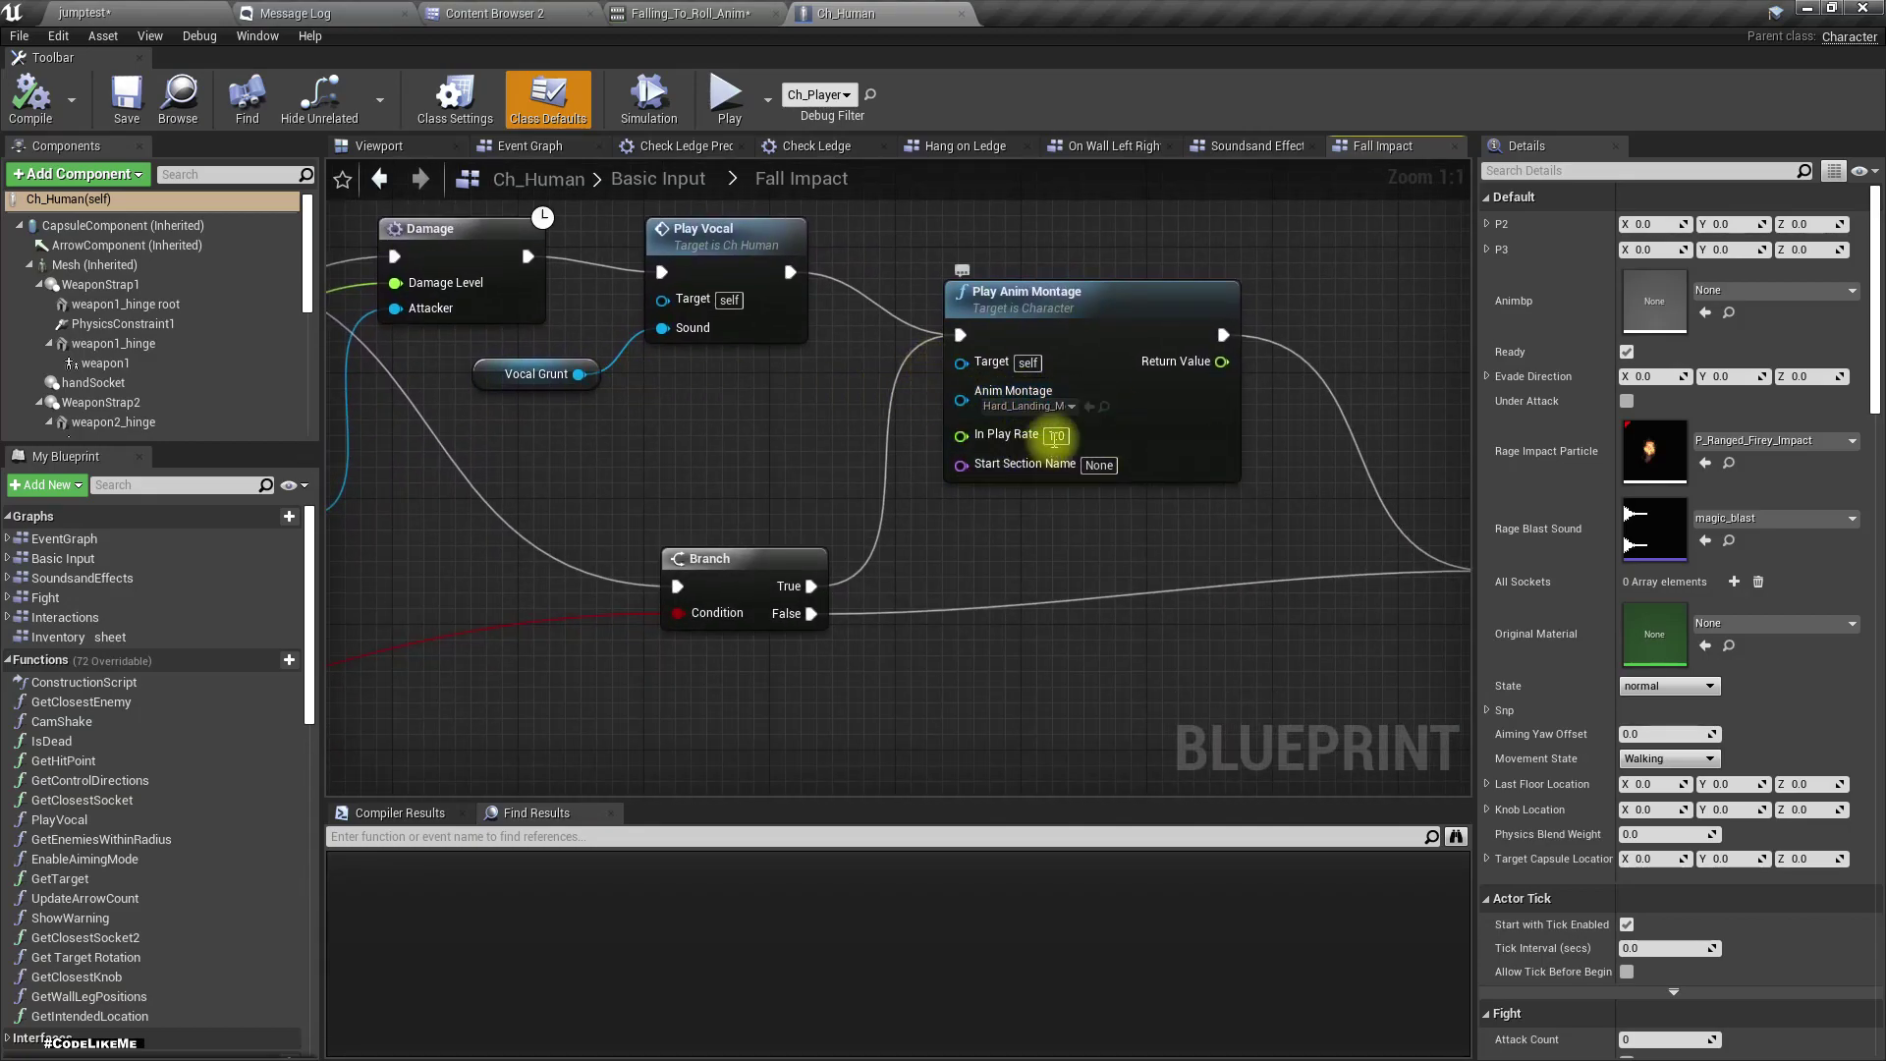
right_click_drag(1132, 589, 865, 550)
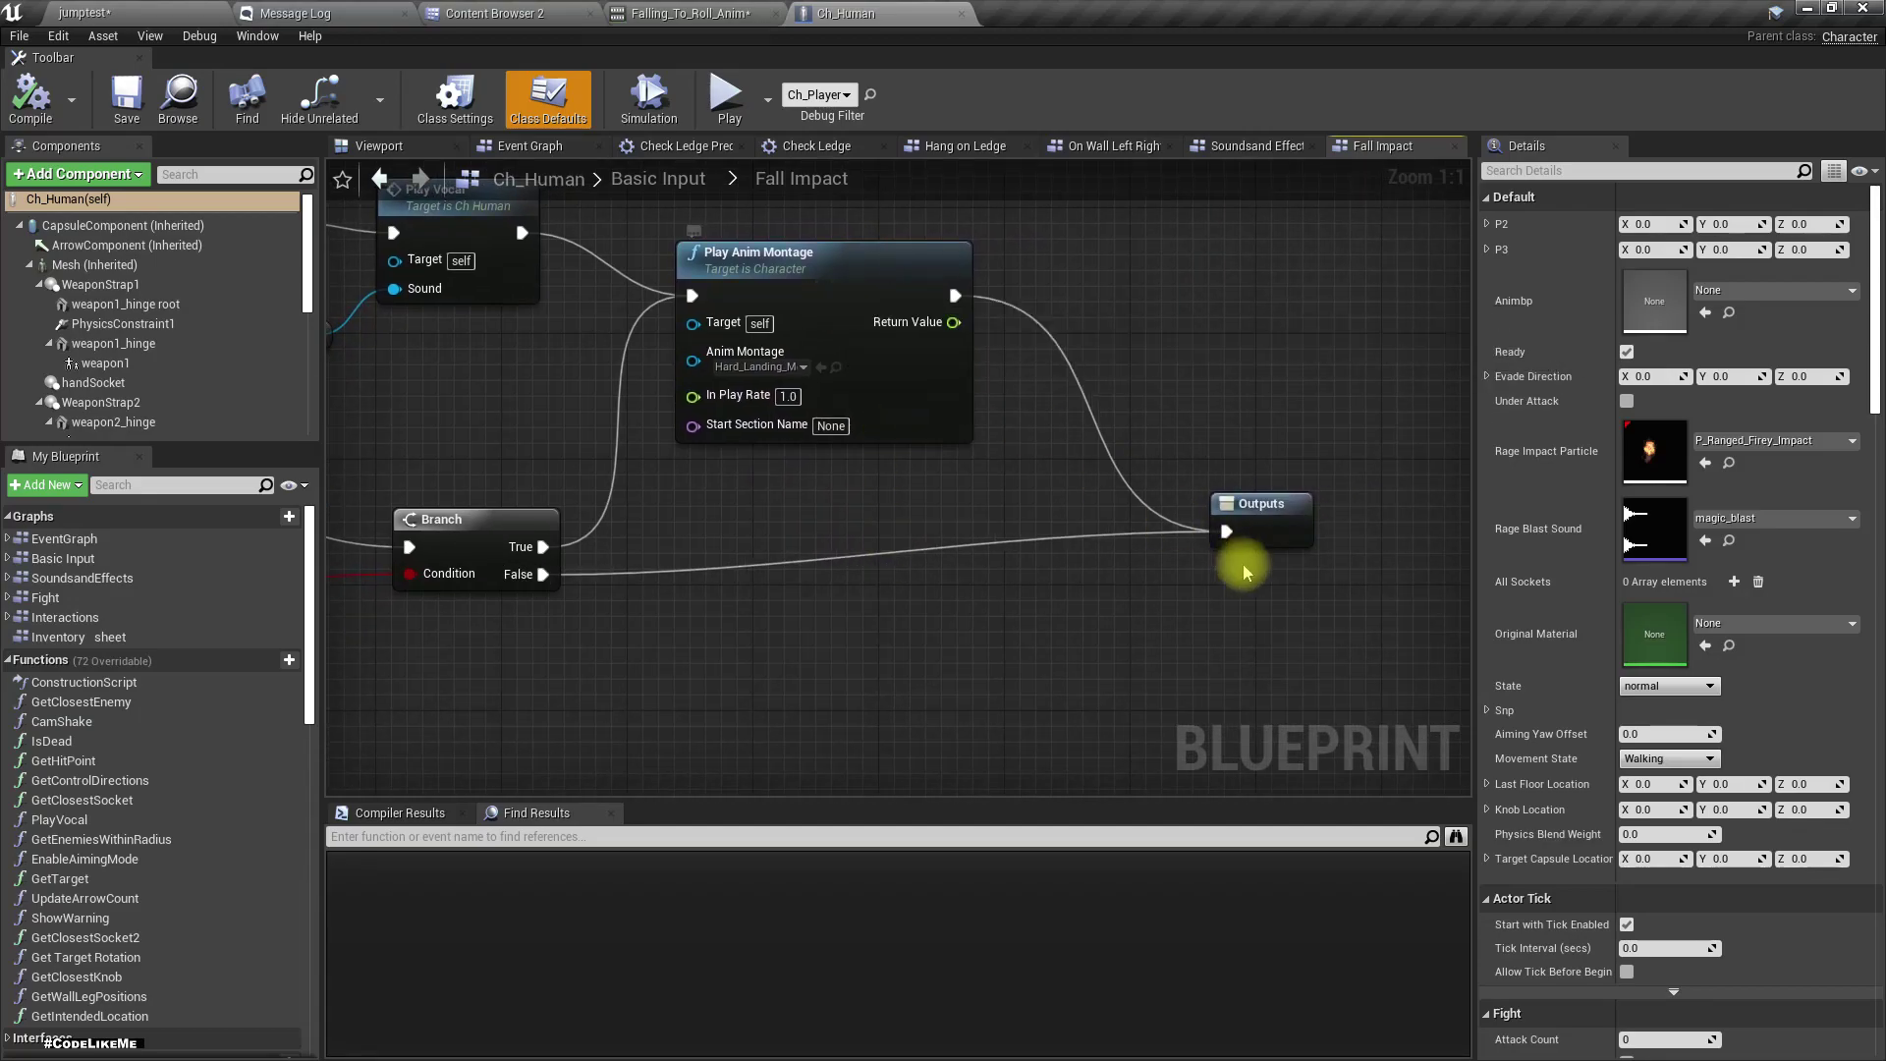
left_click_drag(1280, 505, 1242, 484)
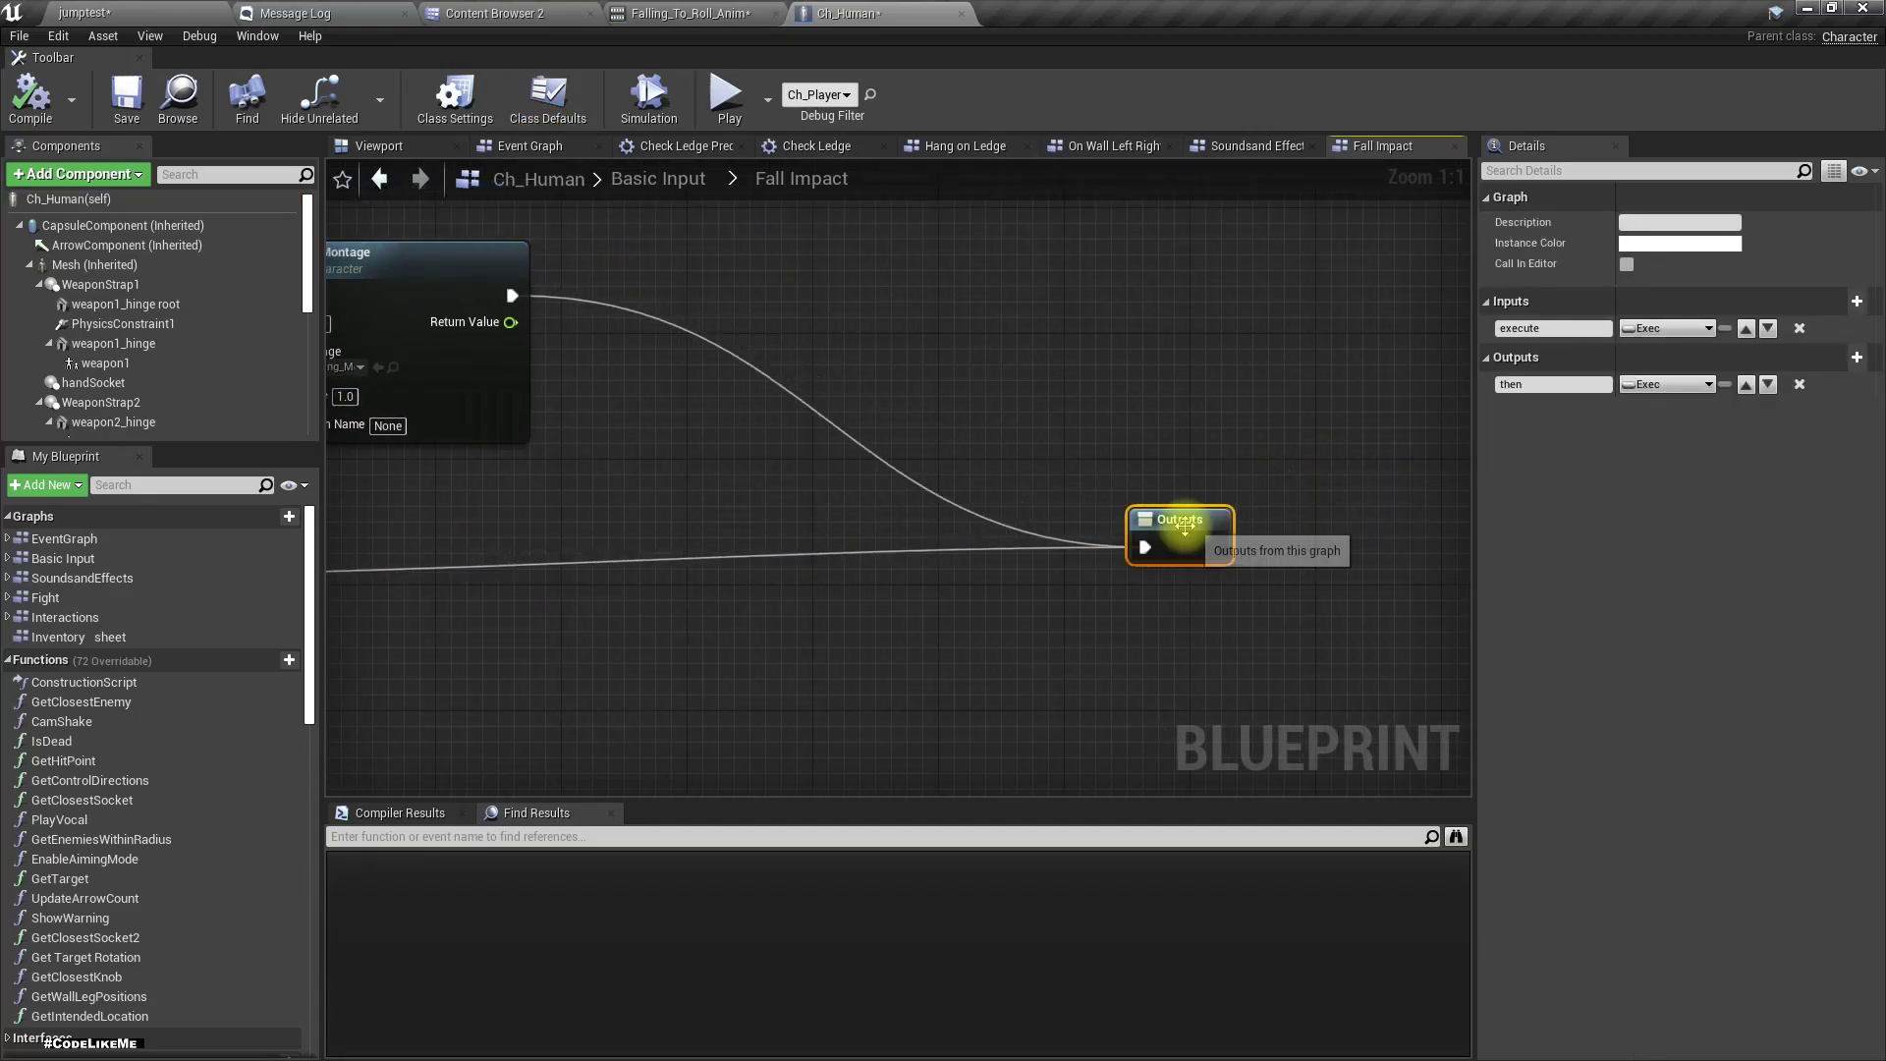
right_click_drag(1178, 522, 1160, 612)
left_click_drag(917, 303, 1077, 333)
right_click_drag(566, 475, 935, 572)
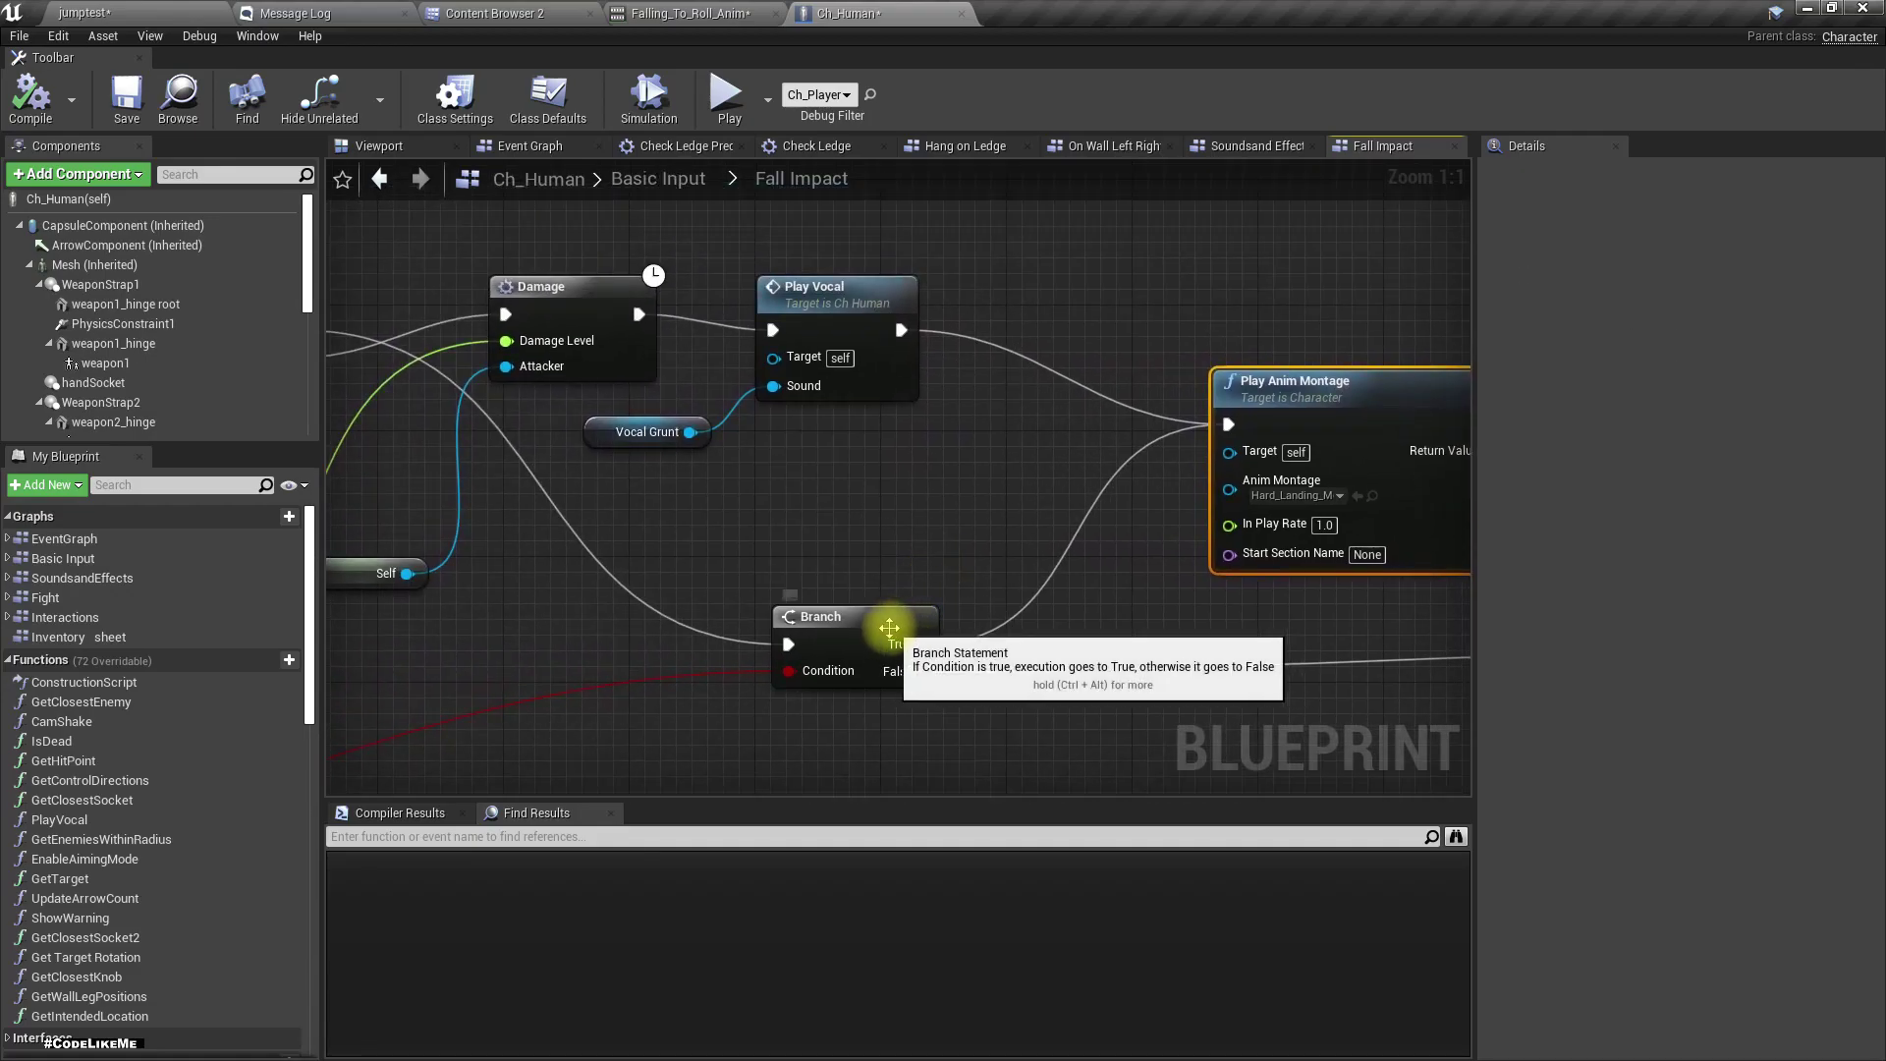
left_click_drag(890, 628, 793, 516)
right_click_drag(749, 652, 743, 814)
left_click_drag(946, 462, 811, 640)
right_click_drag(560, 703, 724, 661)
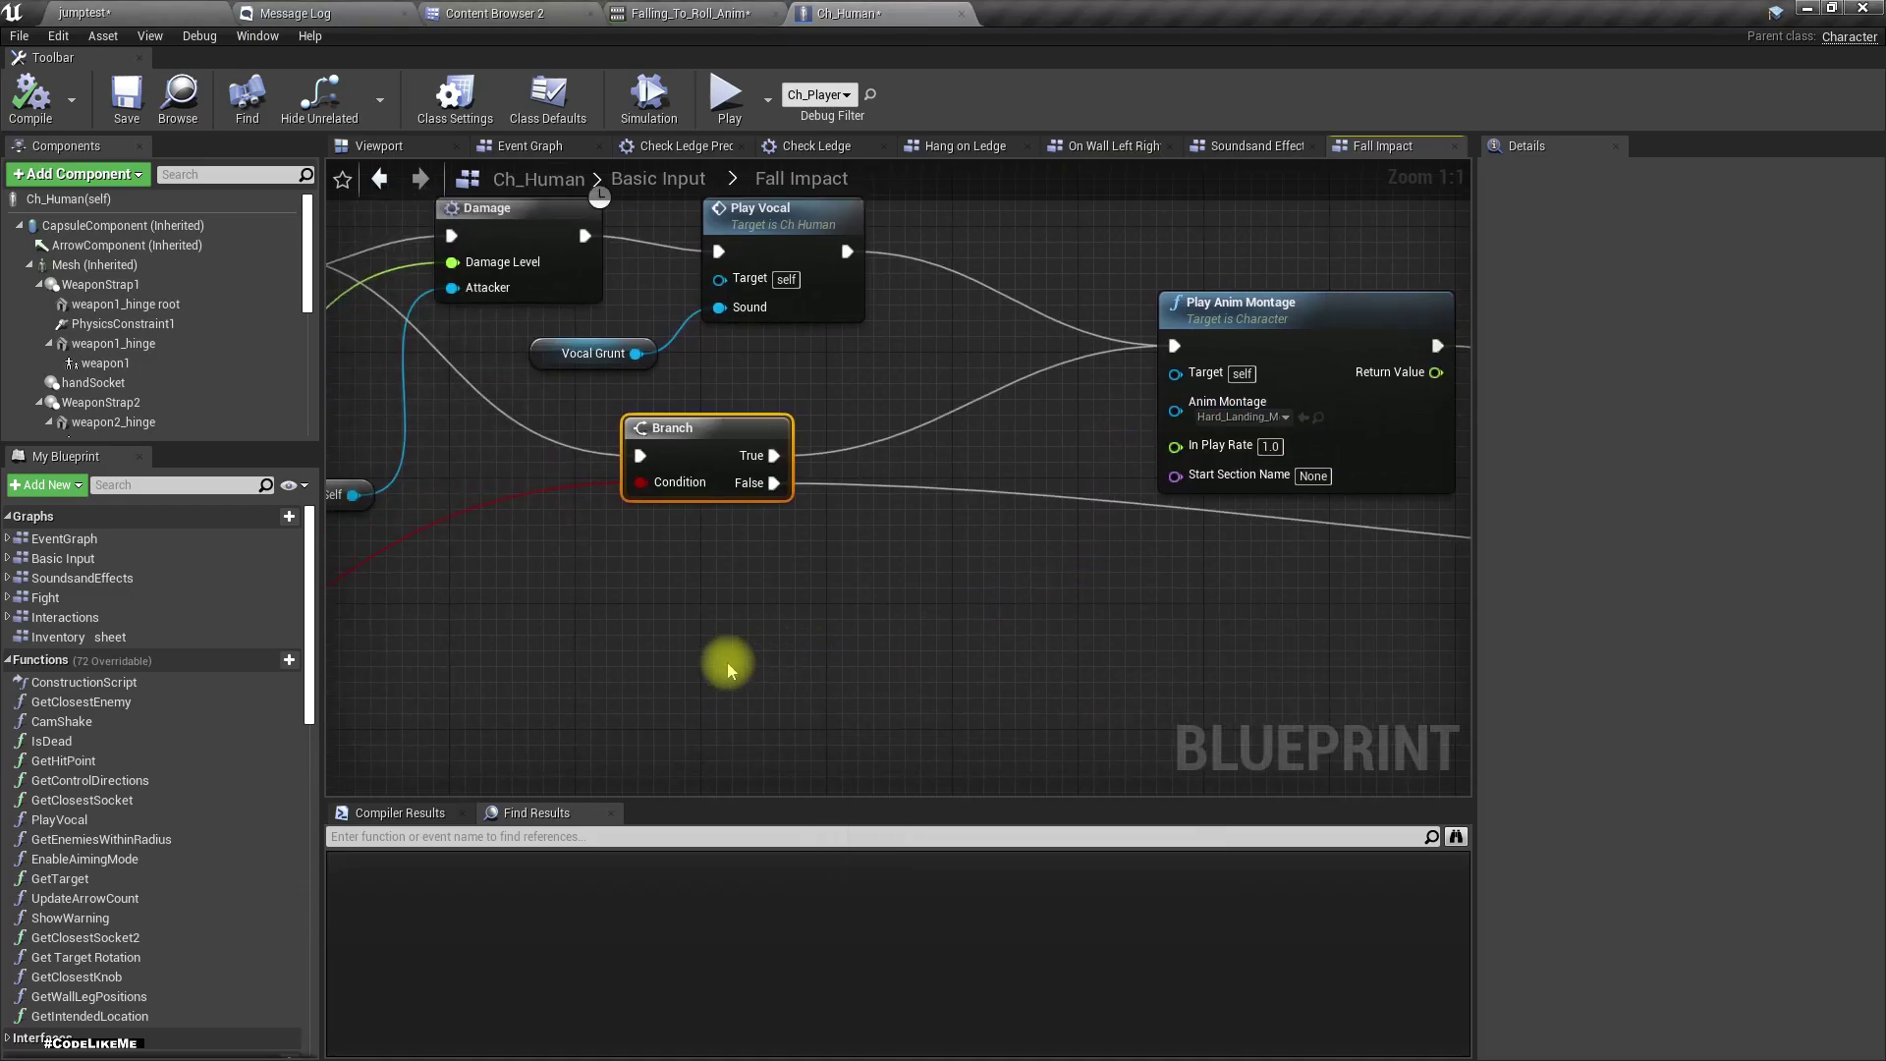
- Add a Get MoveForward axis value node below the Branch and compare its return value with a float > float node against 0.0
right_click(725, 671)
type("move forwa")
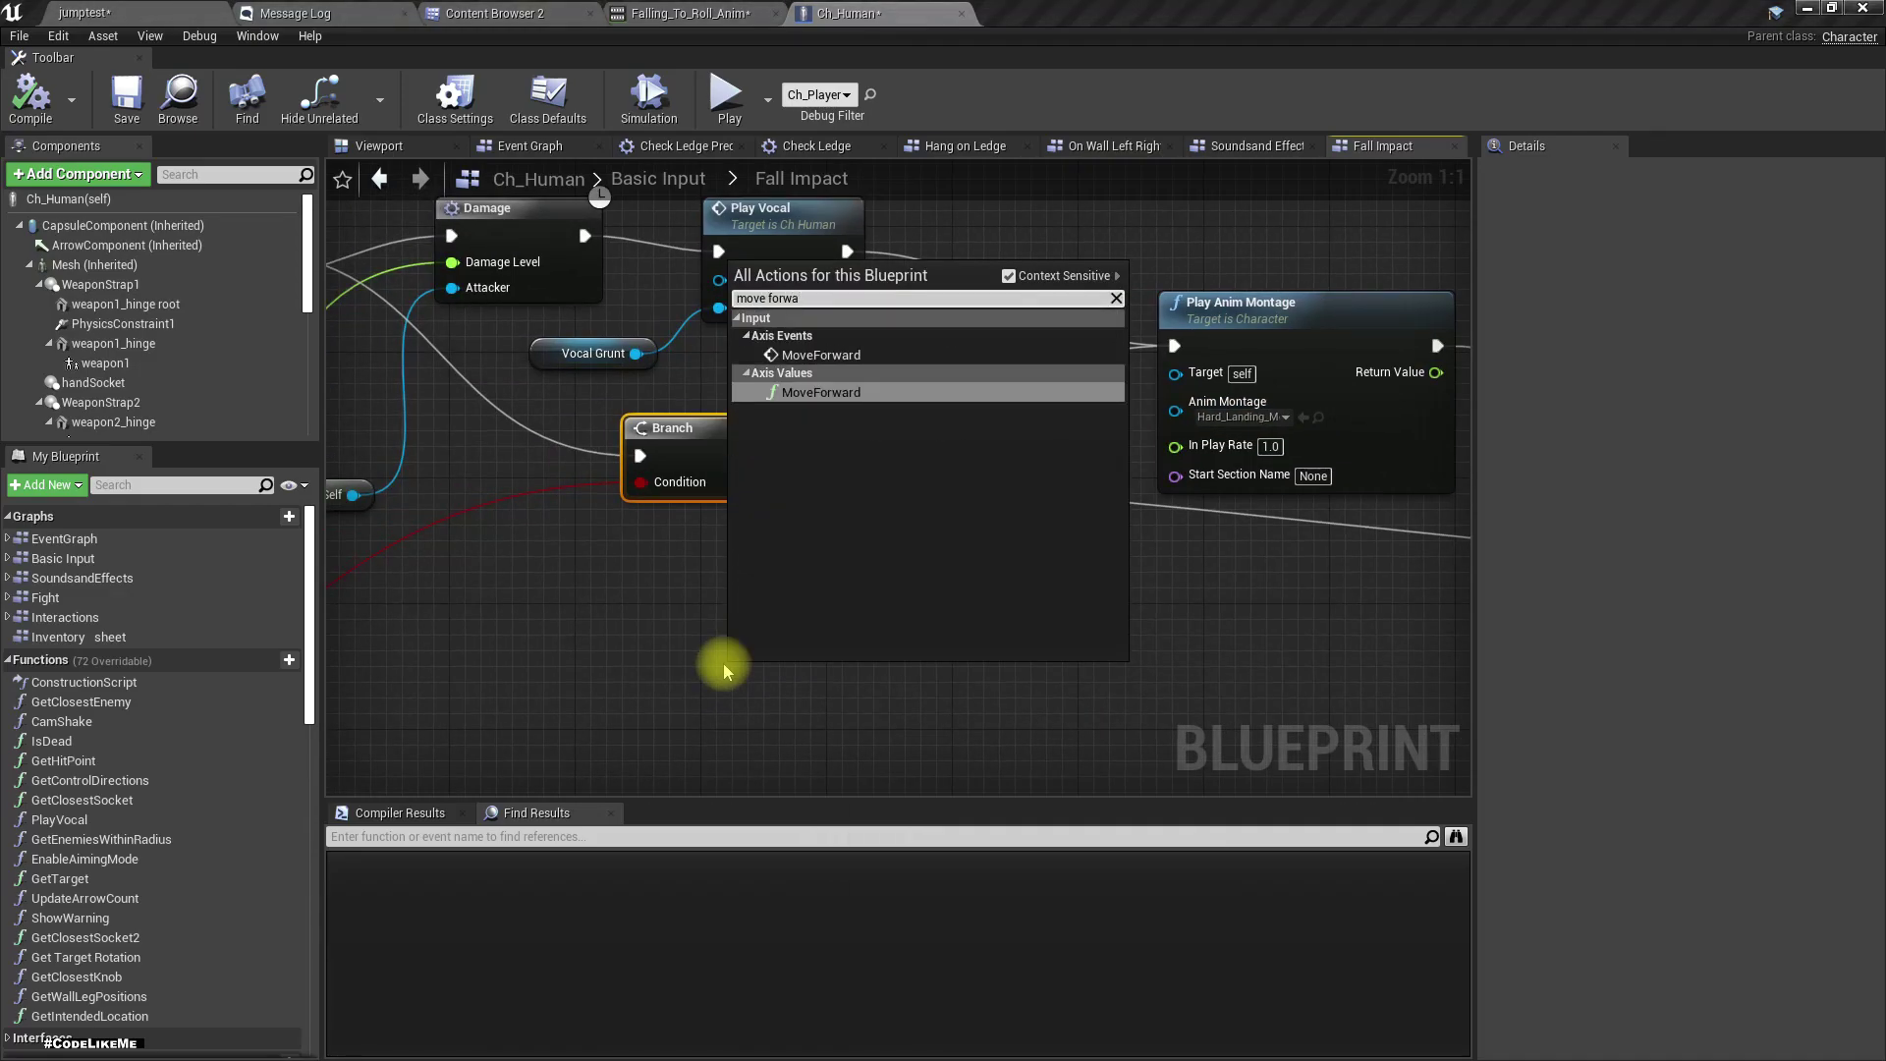
key("Return")
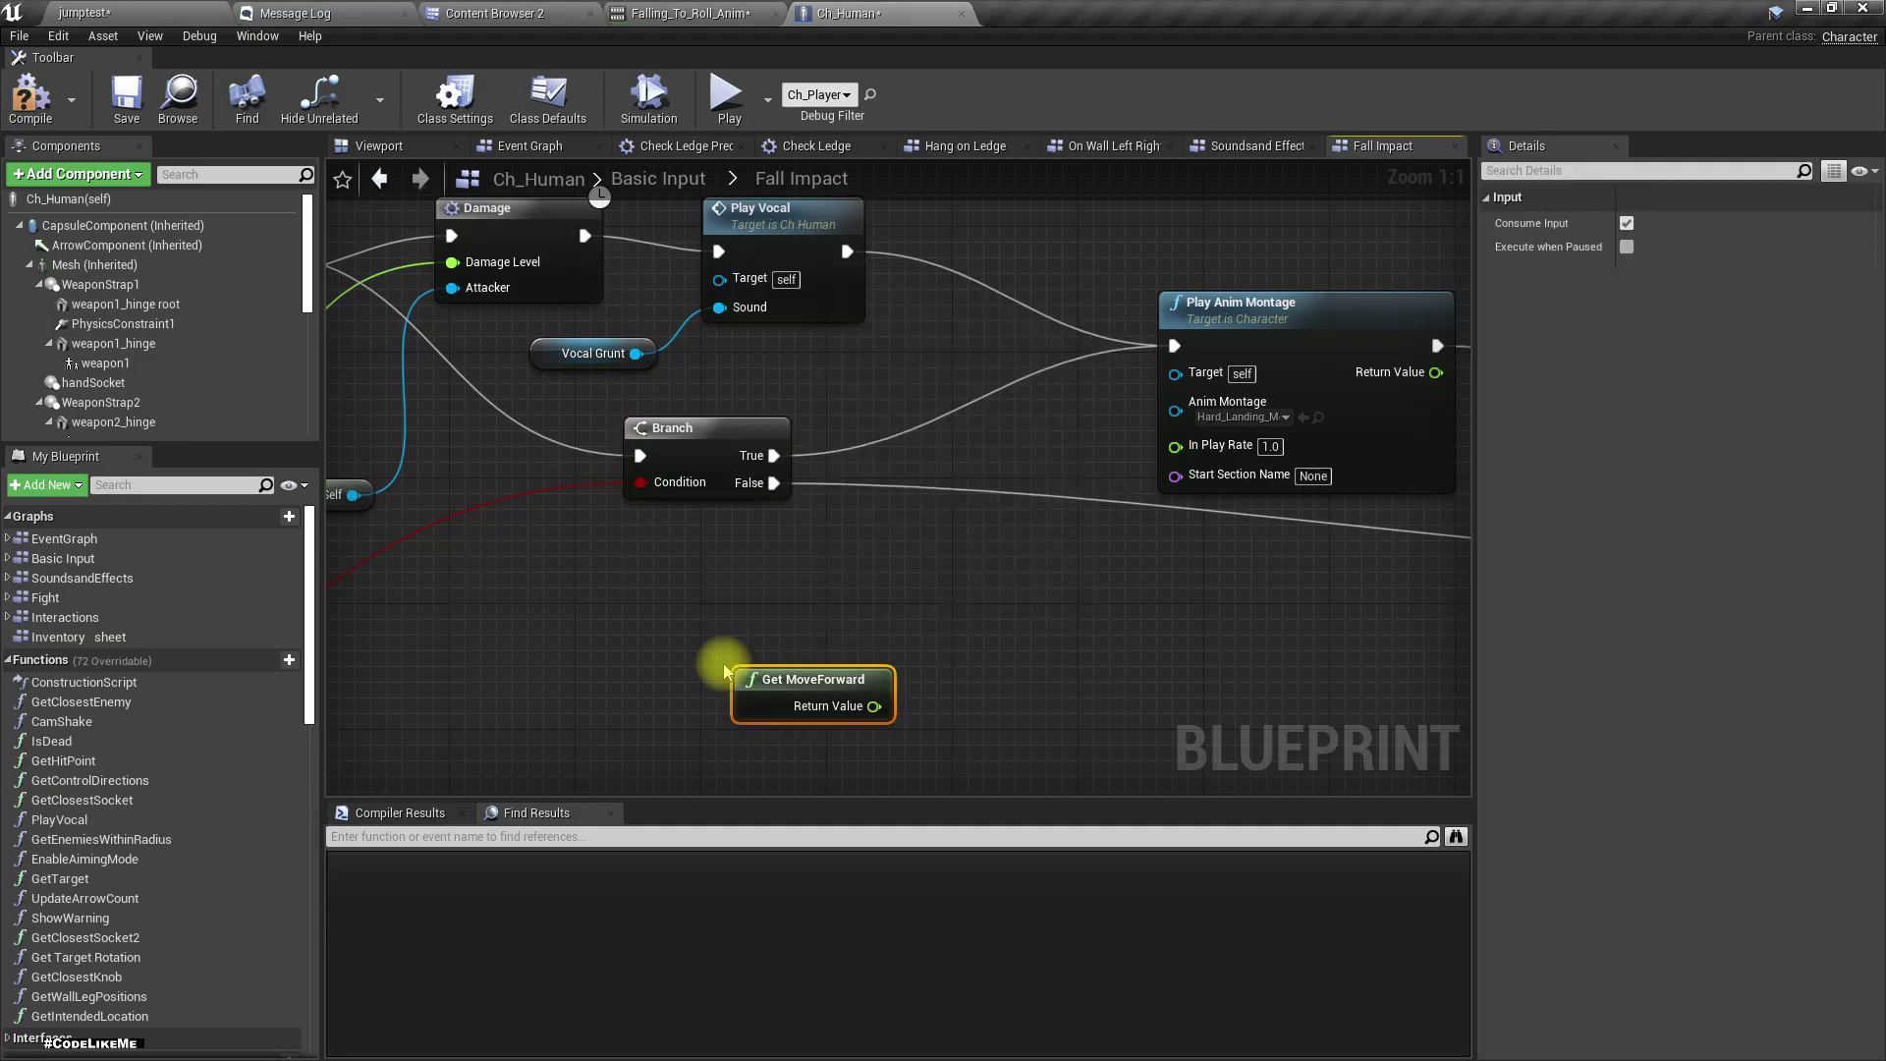
left_click_drag(758, 670, 601, 701)
left_click_drag(717, 737, 771, 746)
type(">")
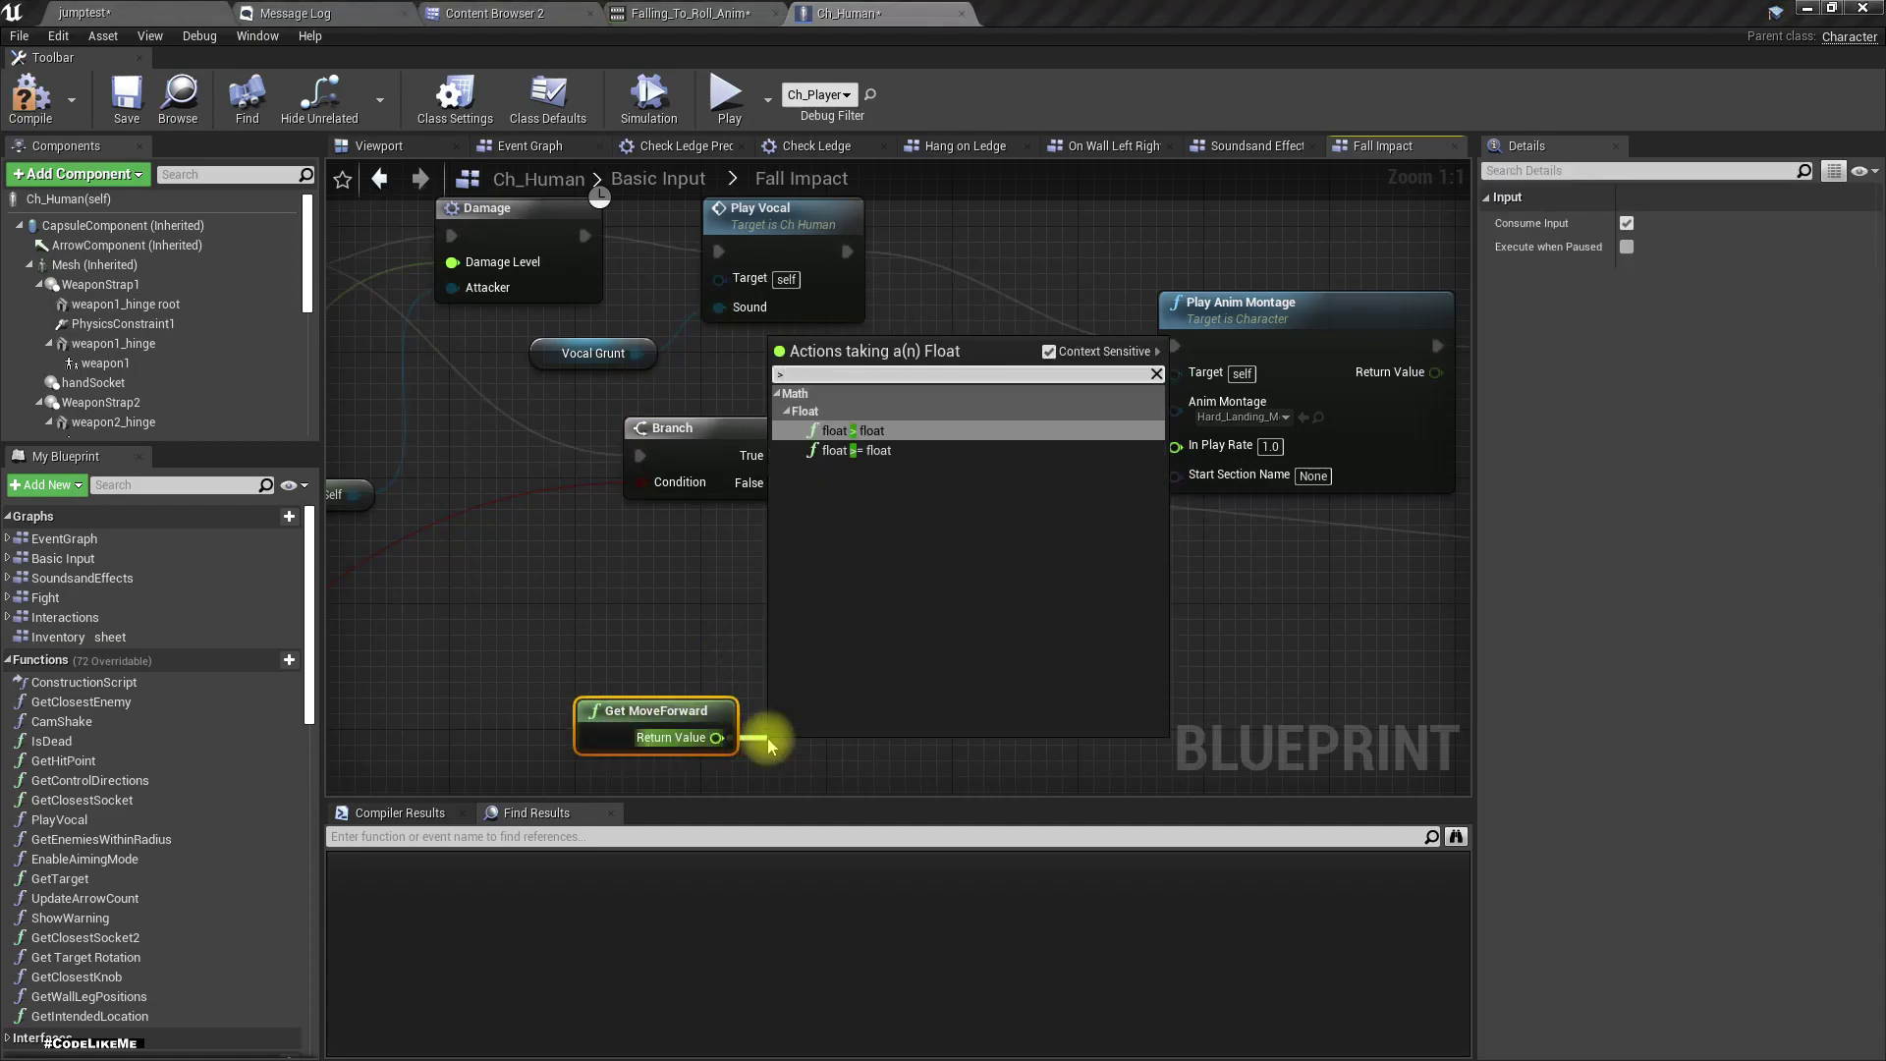
key("Return")
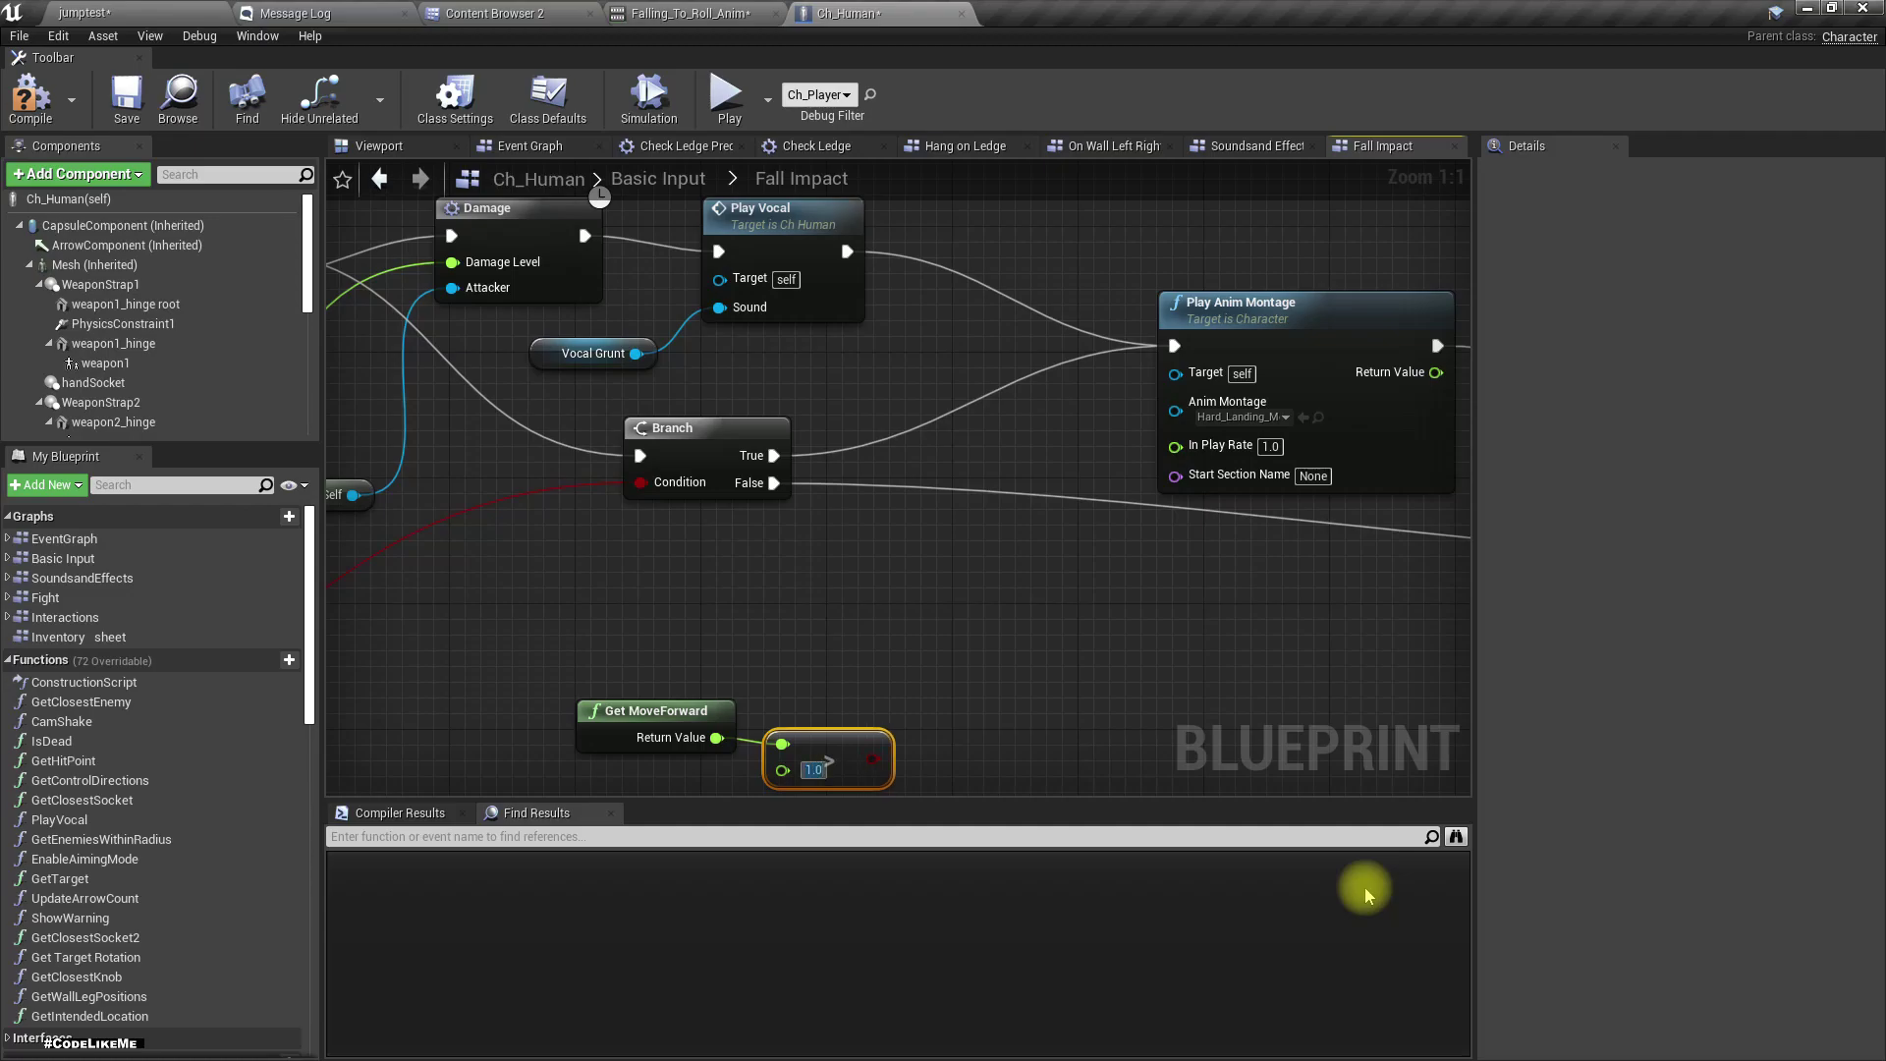
right_click_drag(836, 631, 836, 505)
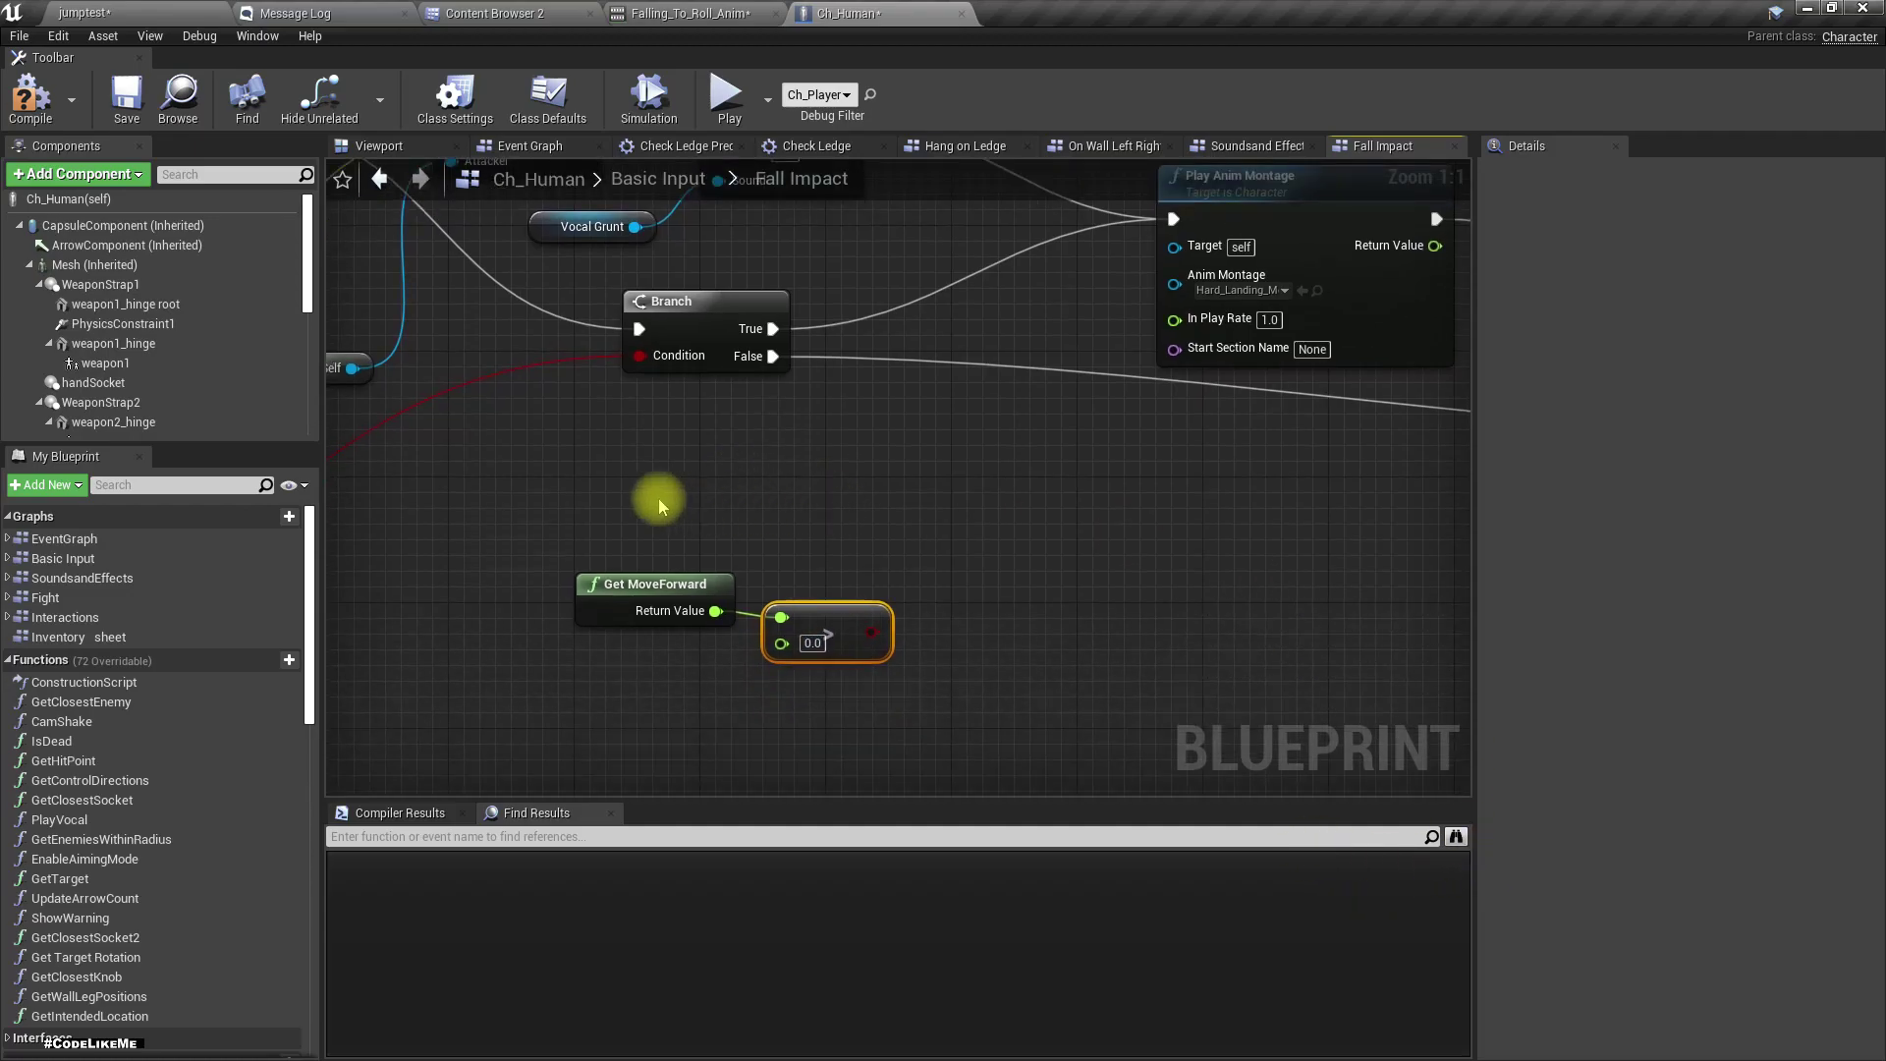
left_click_drag(841, 621, 716, 611)
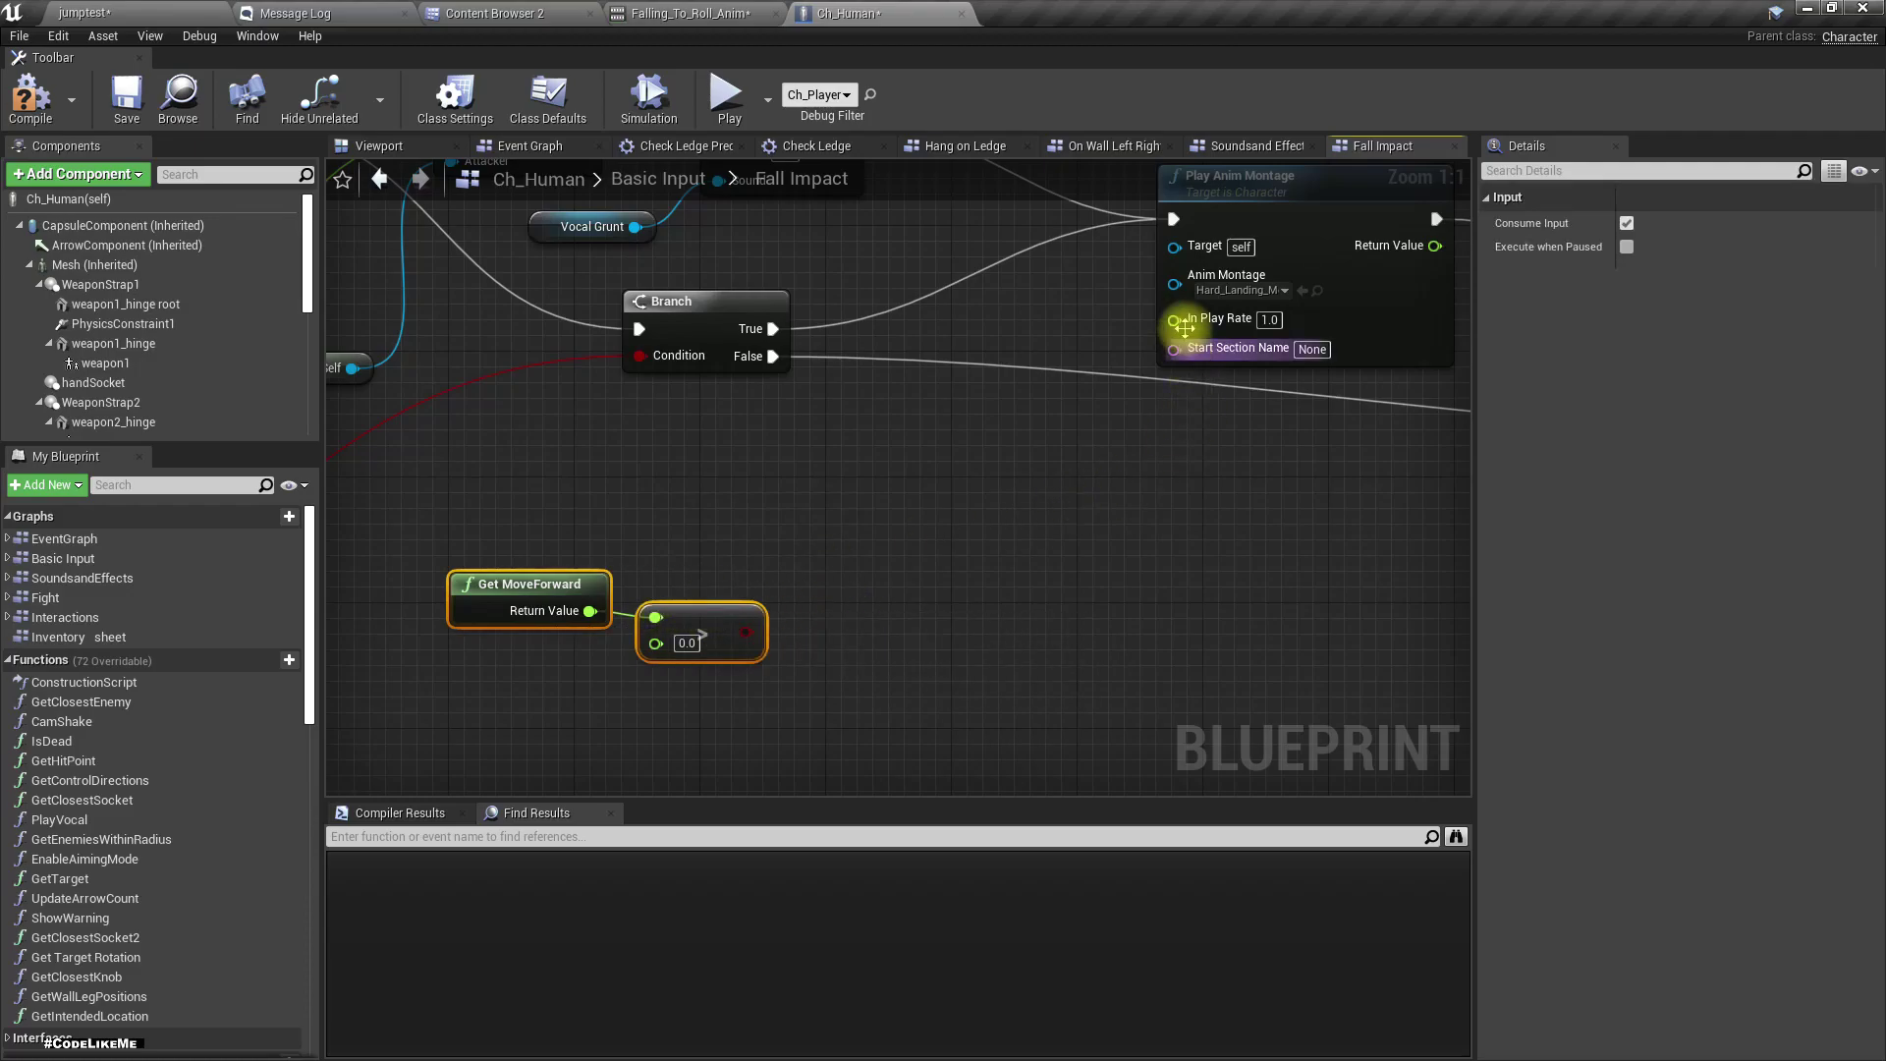
- Feed Play Anim Montage's Anim Montage input from a new Select node, using the MoveForward comparison as its index
left_click_drag(1173, 284, 1005, 508)
type("sele")
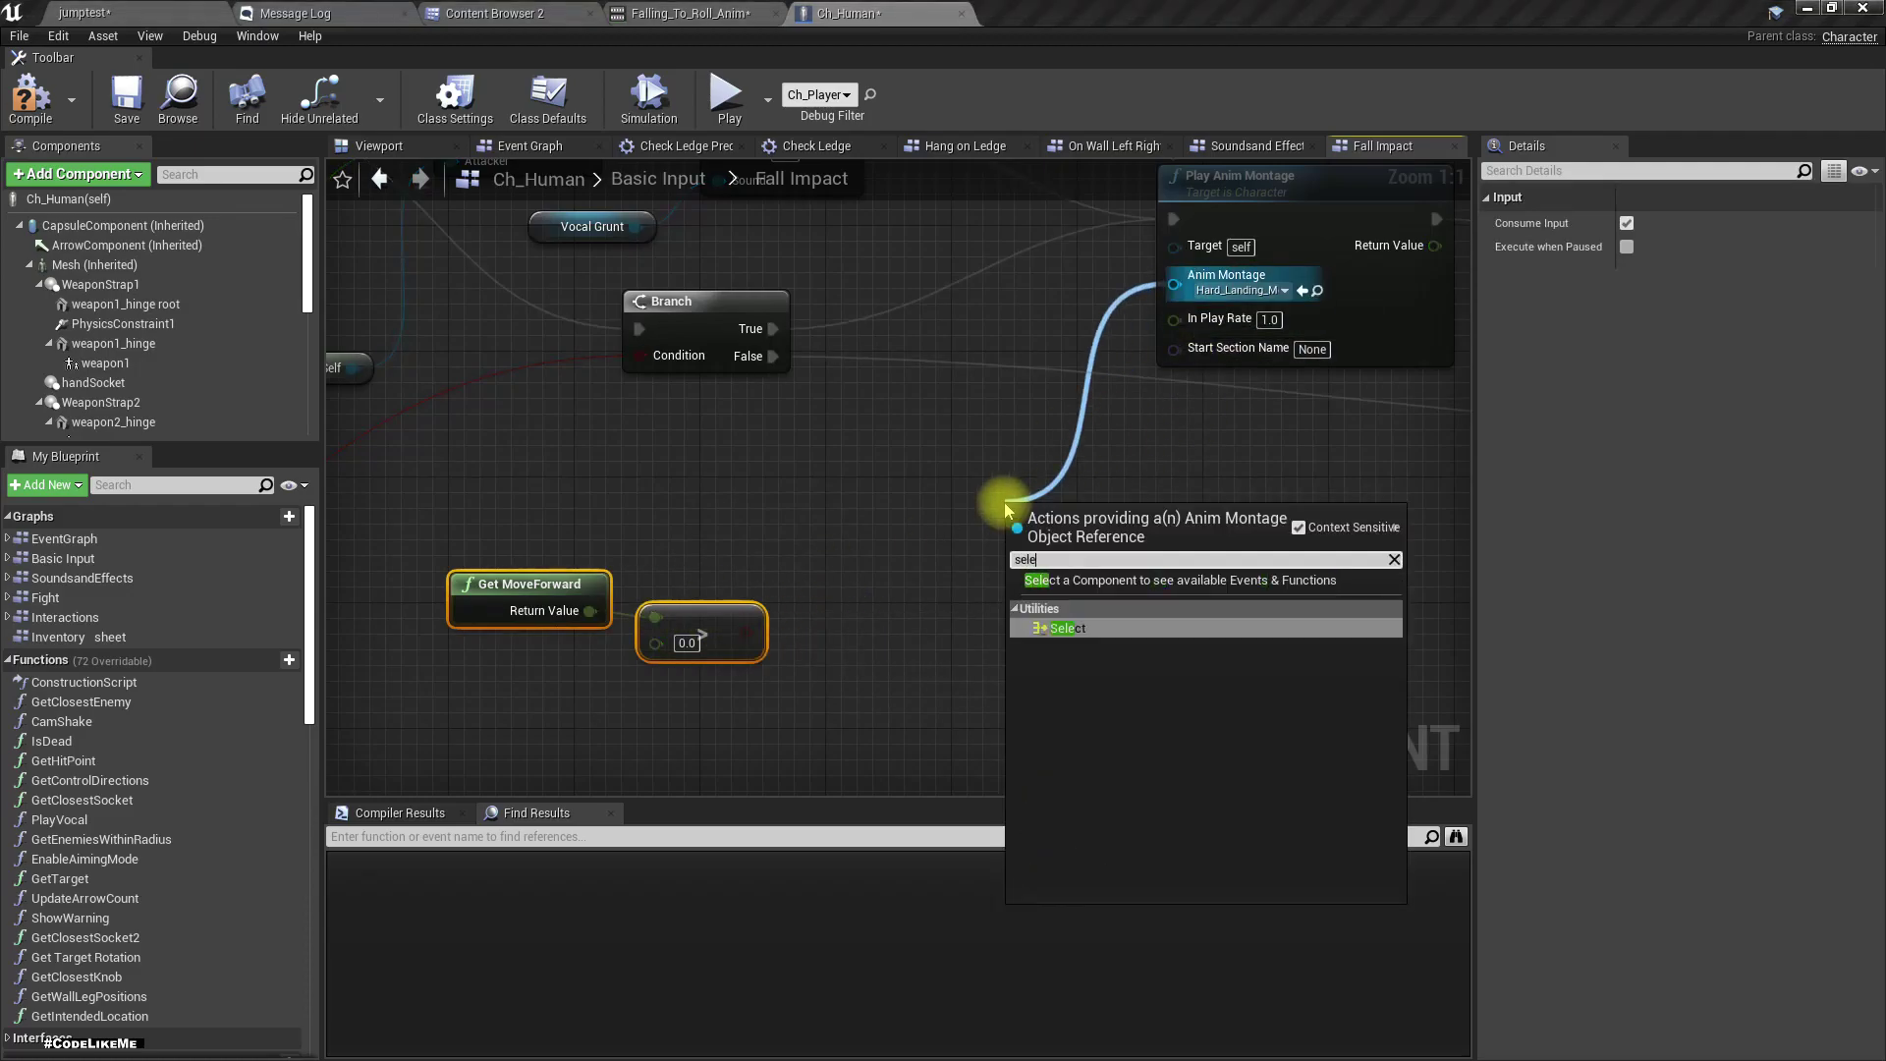
key("Return")
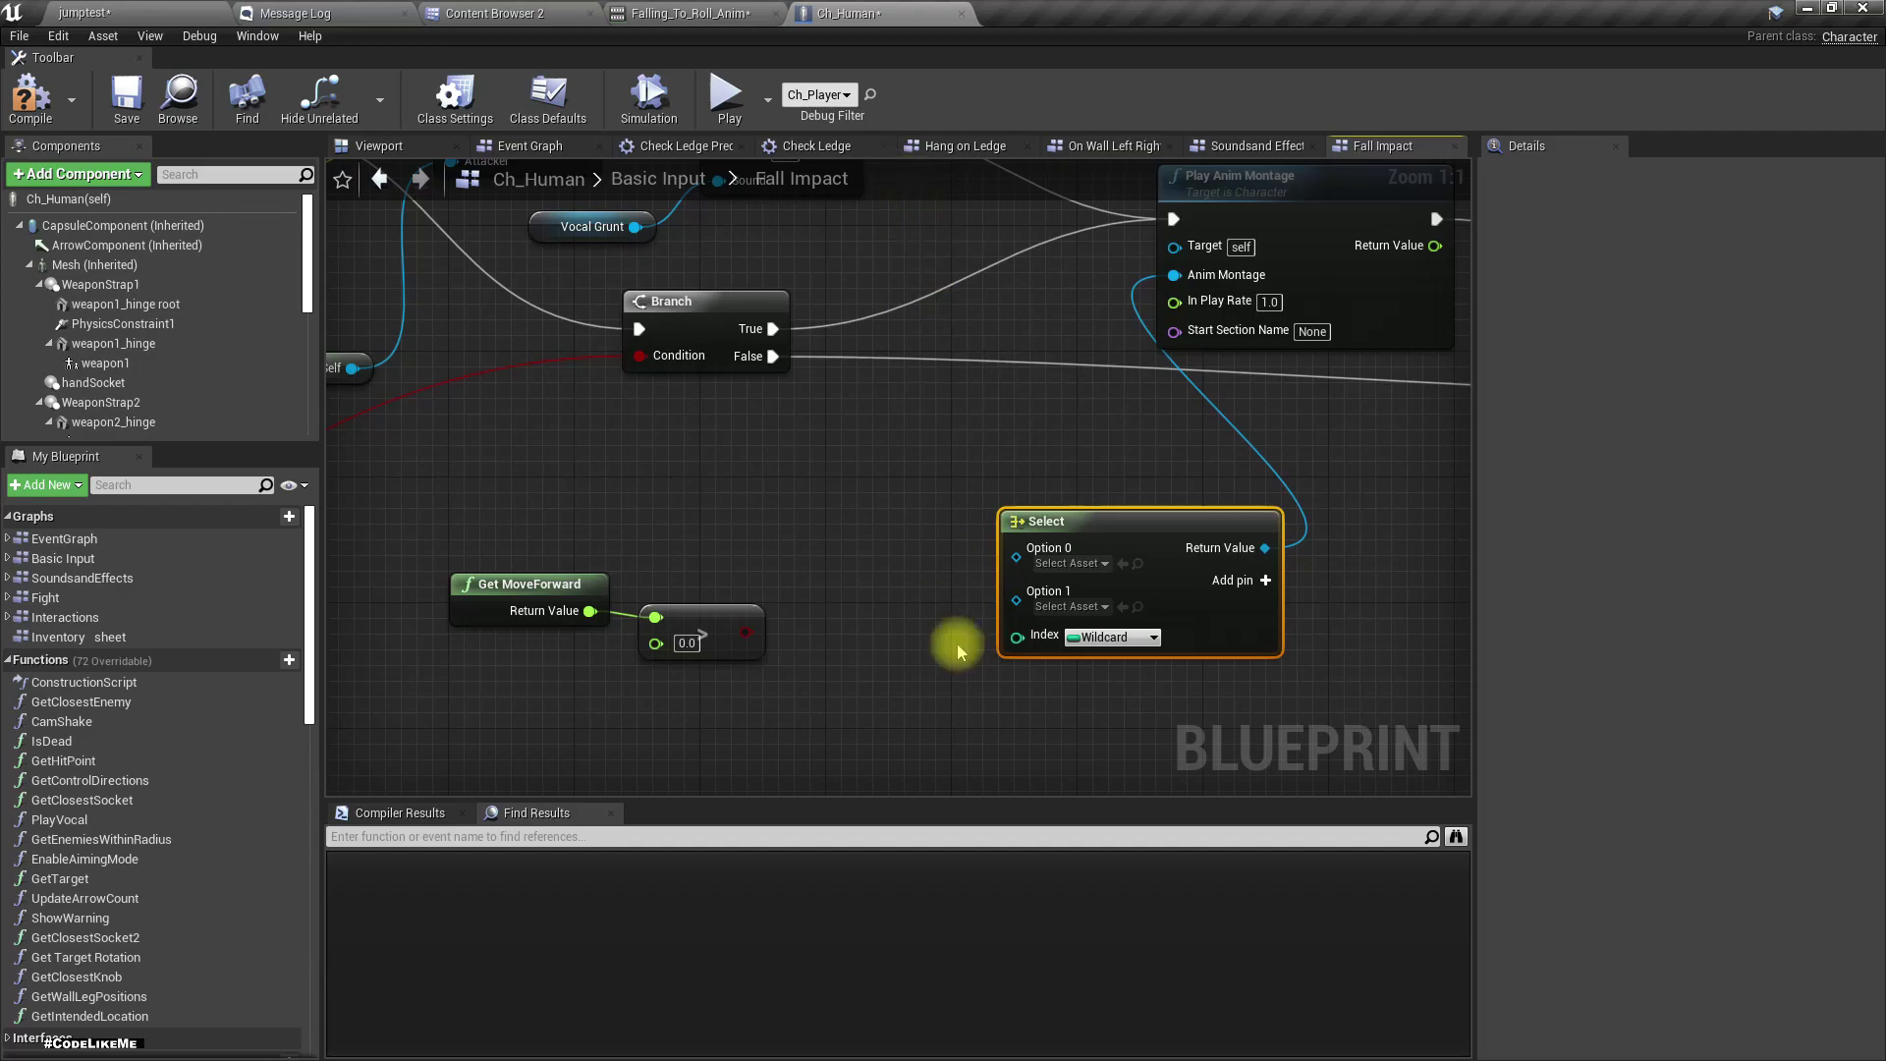
left_click_drag(748, 634, 1019, 636)
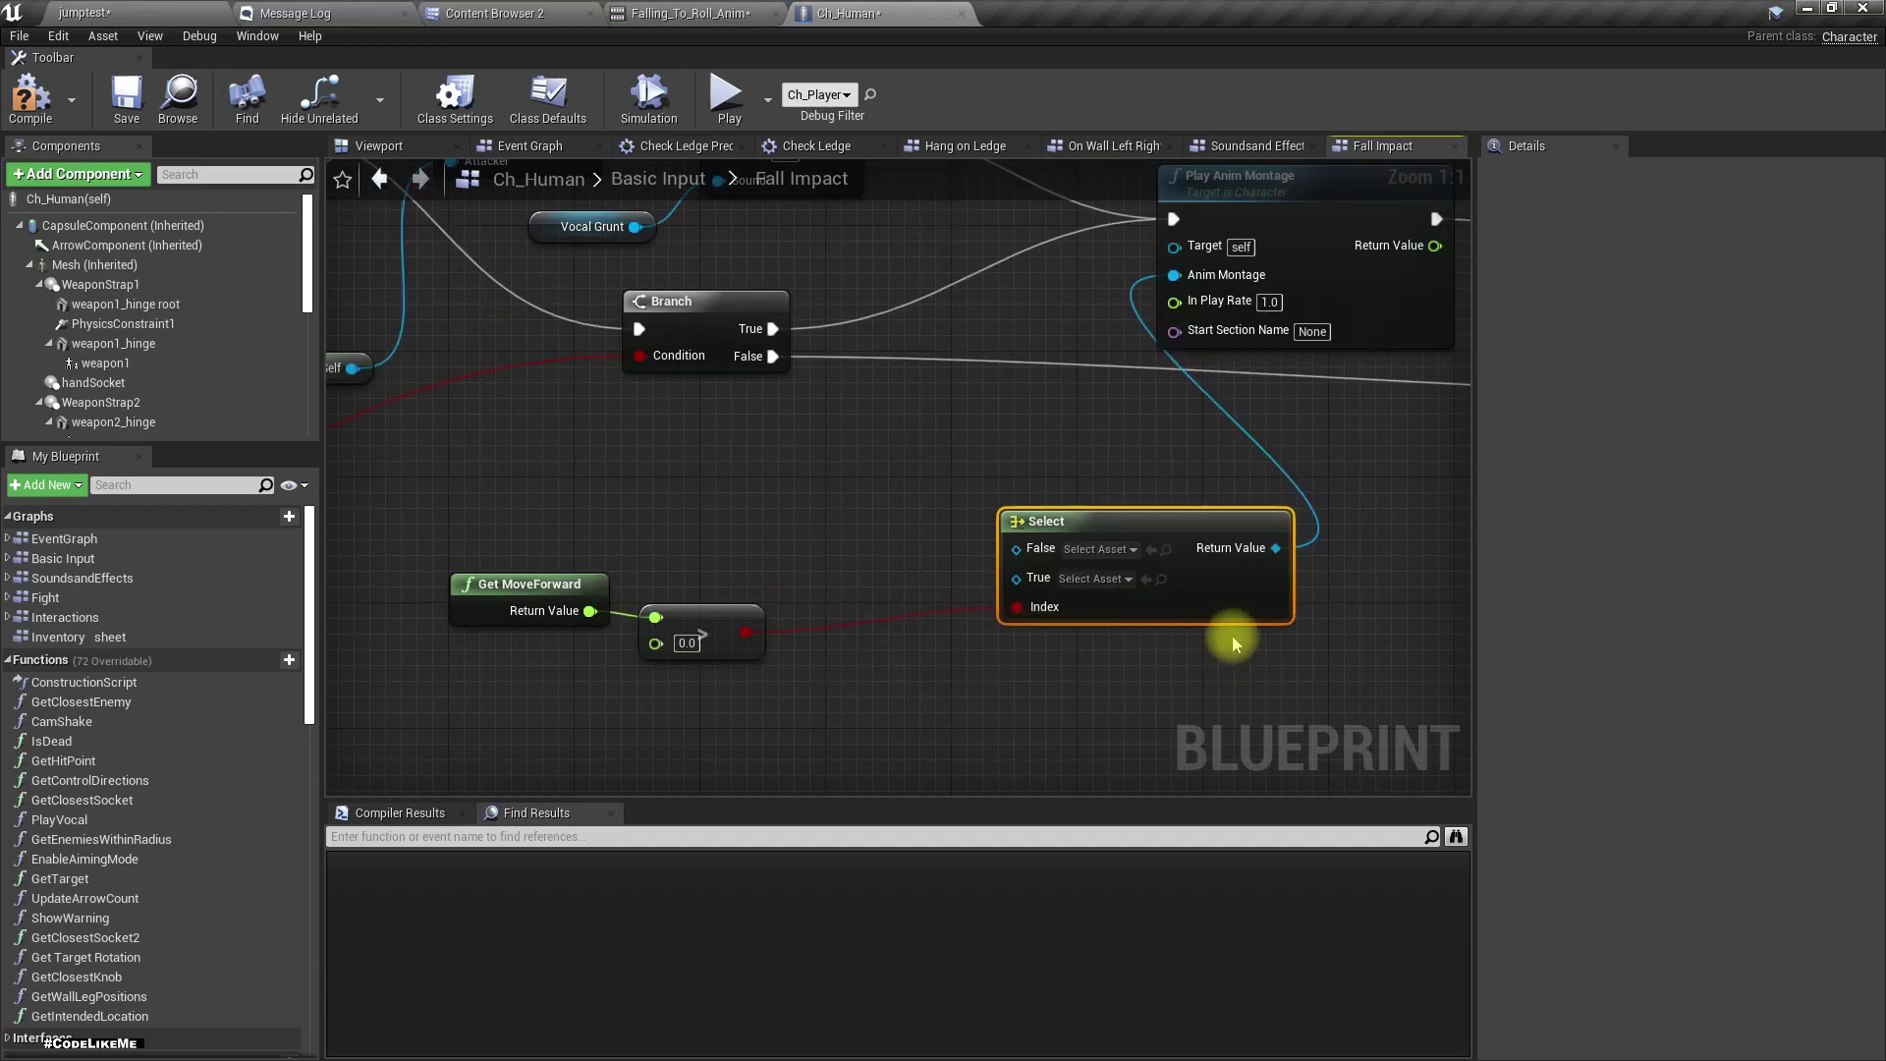
left_click_drag(1201, 527, 1107, 527)
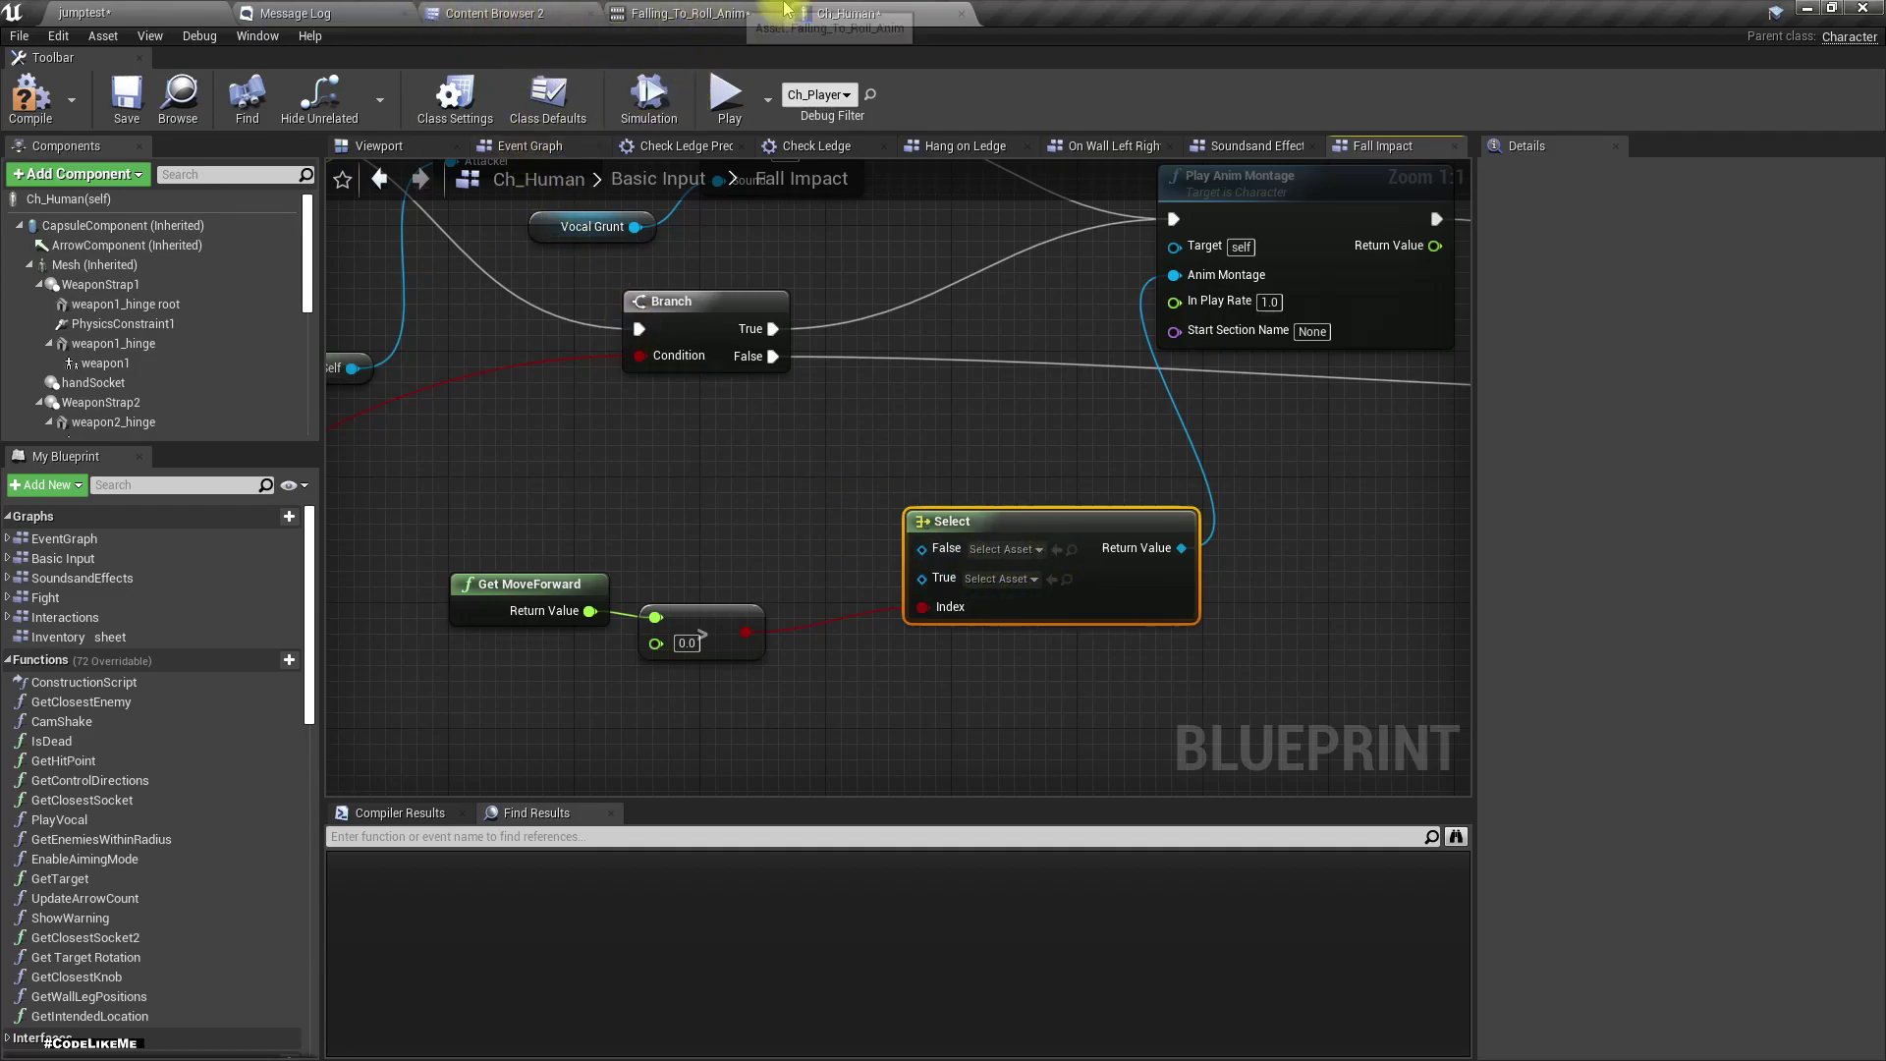
- Assign Hard_Landing_Montage from the Climbing folder to the Select node's False option
left_click(533, 12)
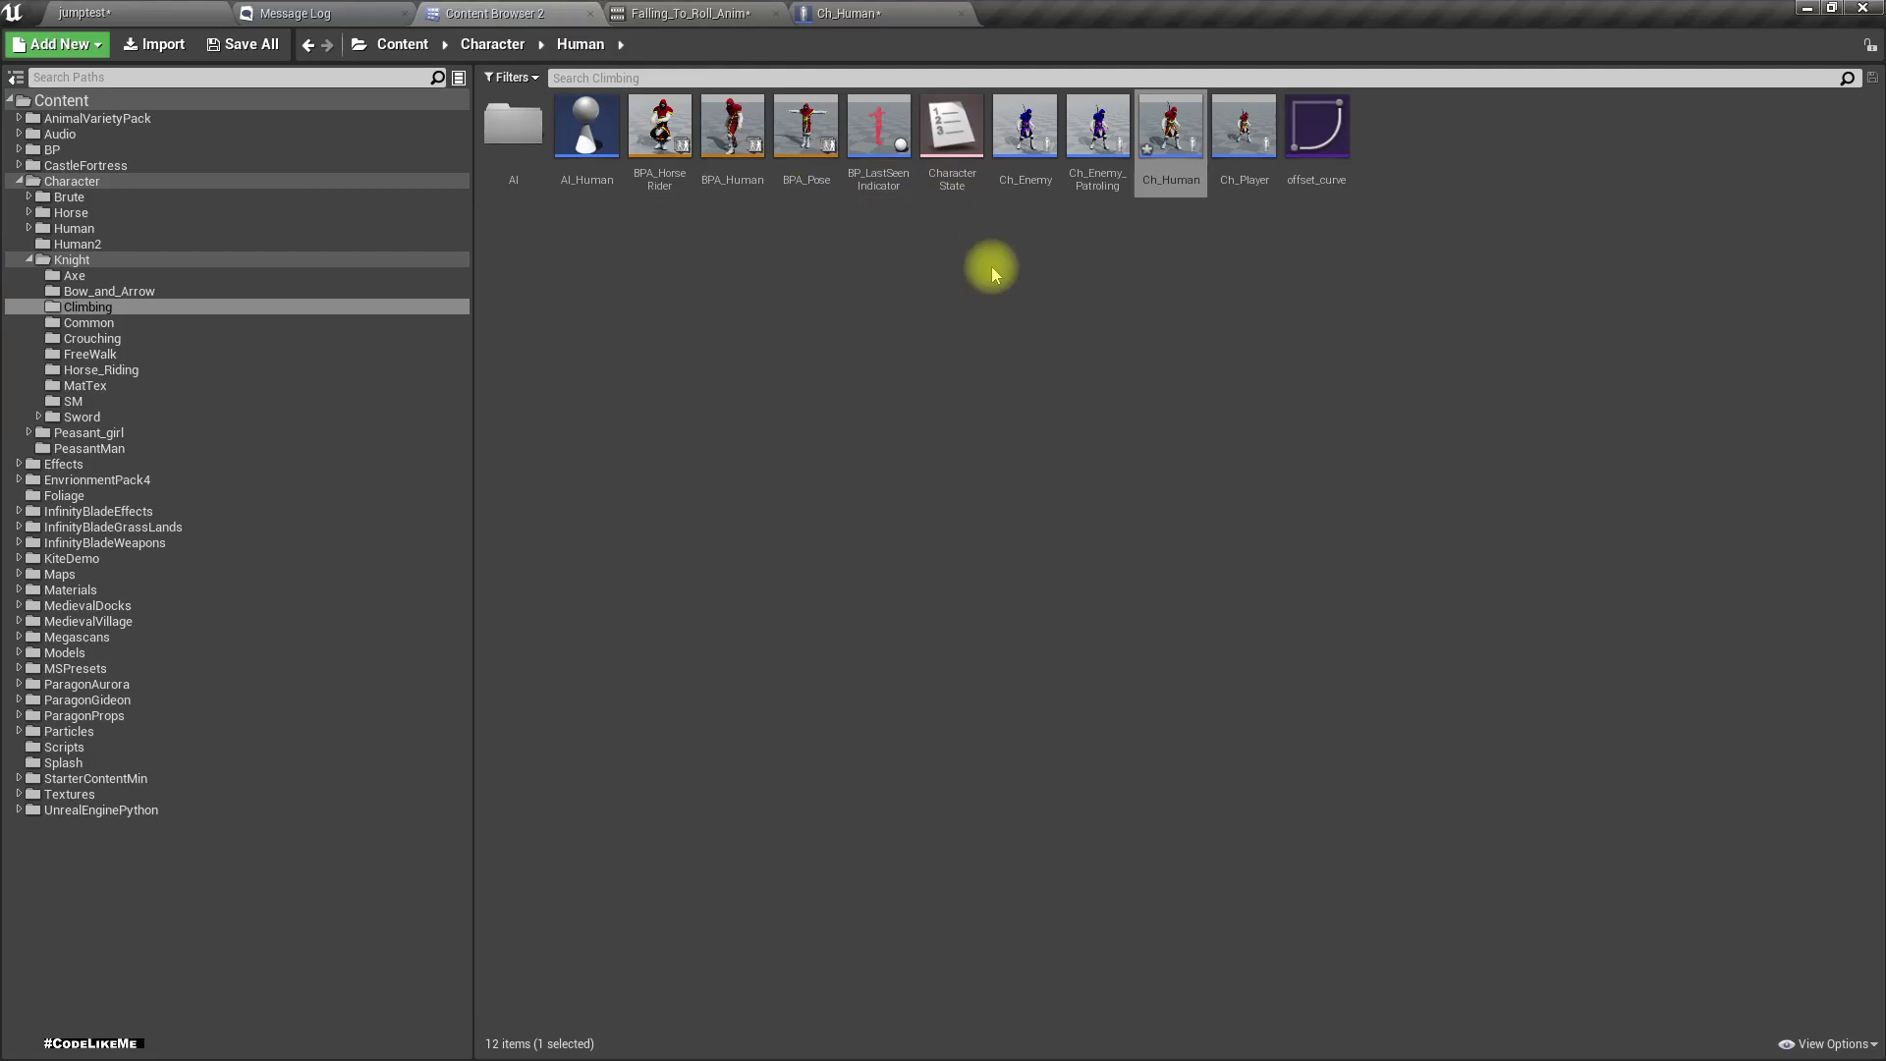
left_click(822, 9)
left_click(670, 13)
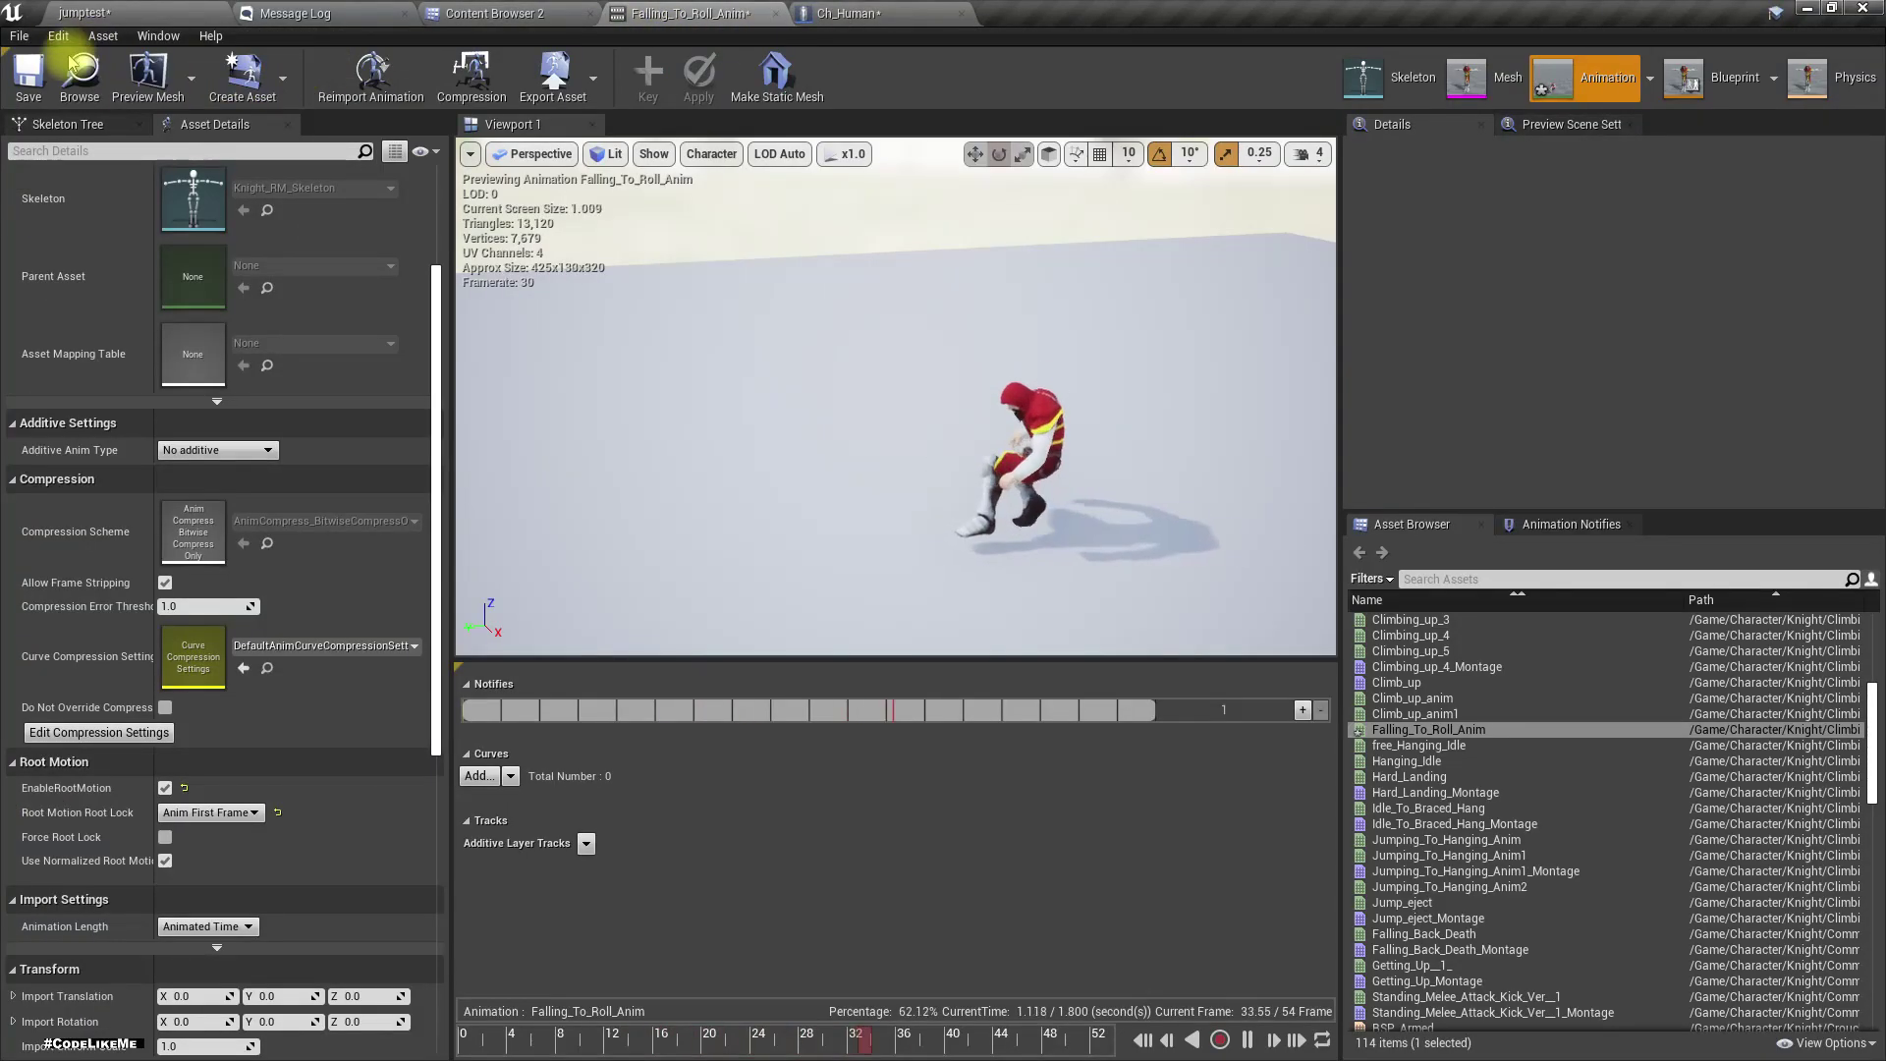
left_click(80, 86)
left_click(1442, 614)
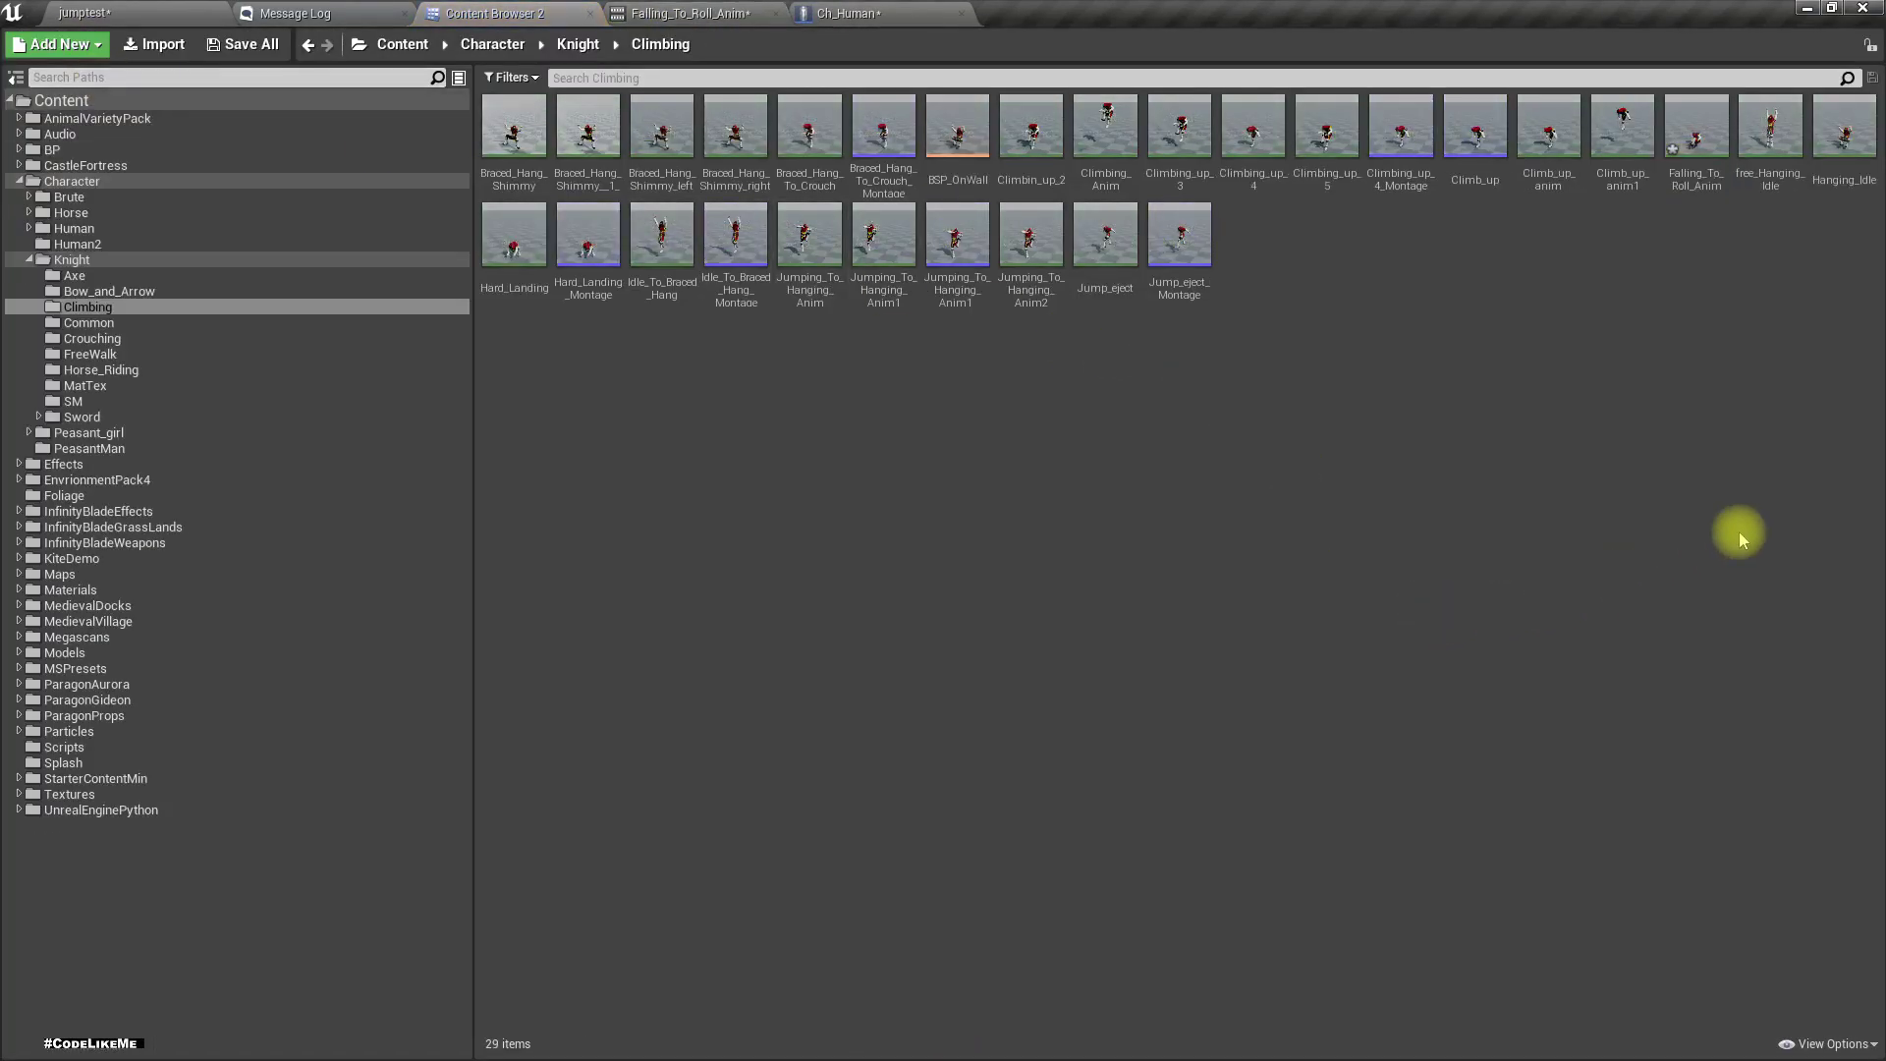
left_click_drag(602, 314, 980, 549)
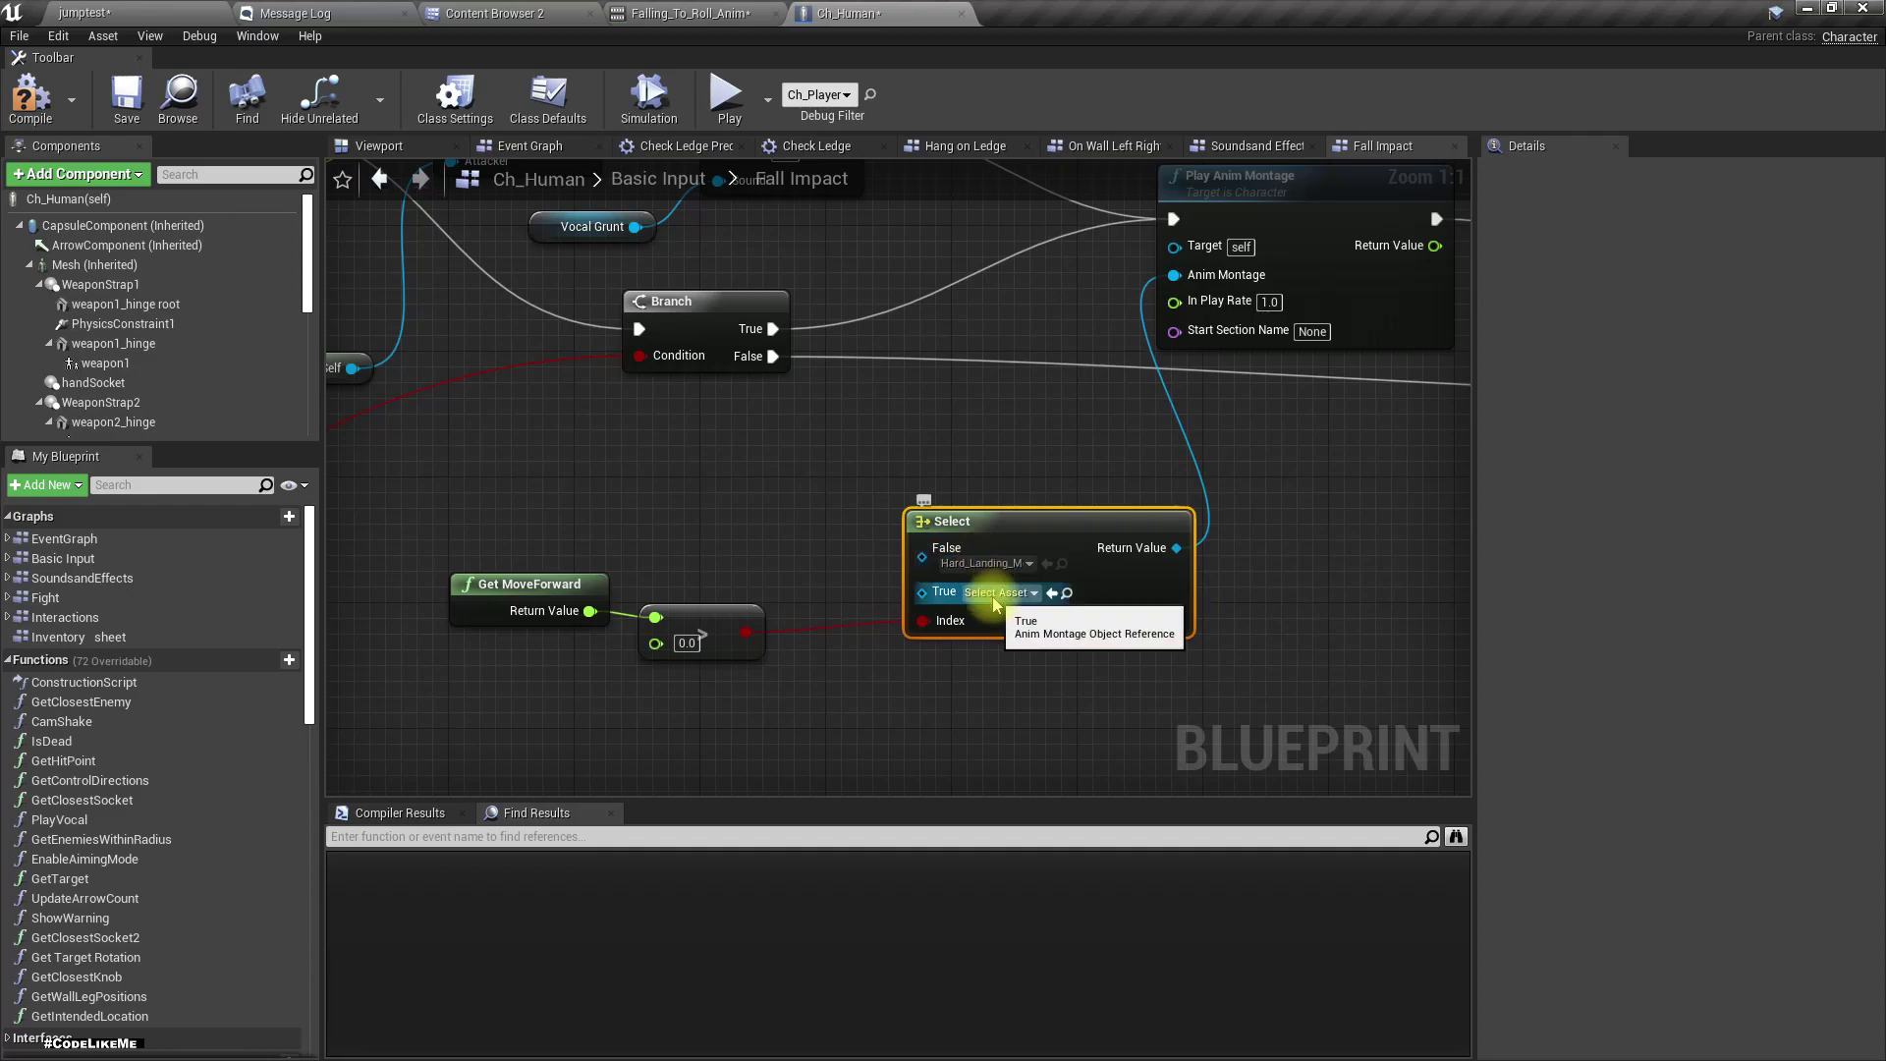
- Create an AnimMontage from Falling_To_Roll_Anim in the Climbing folder and open it
left_click(683, 13)
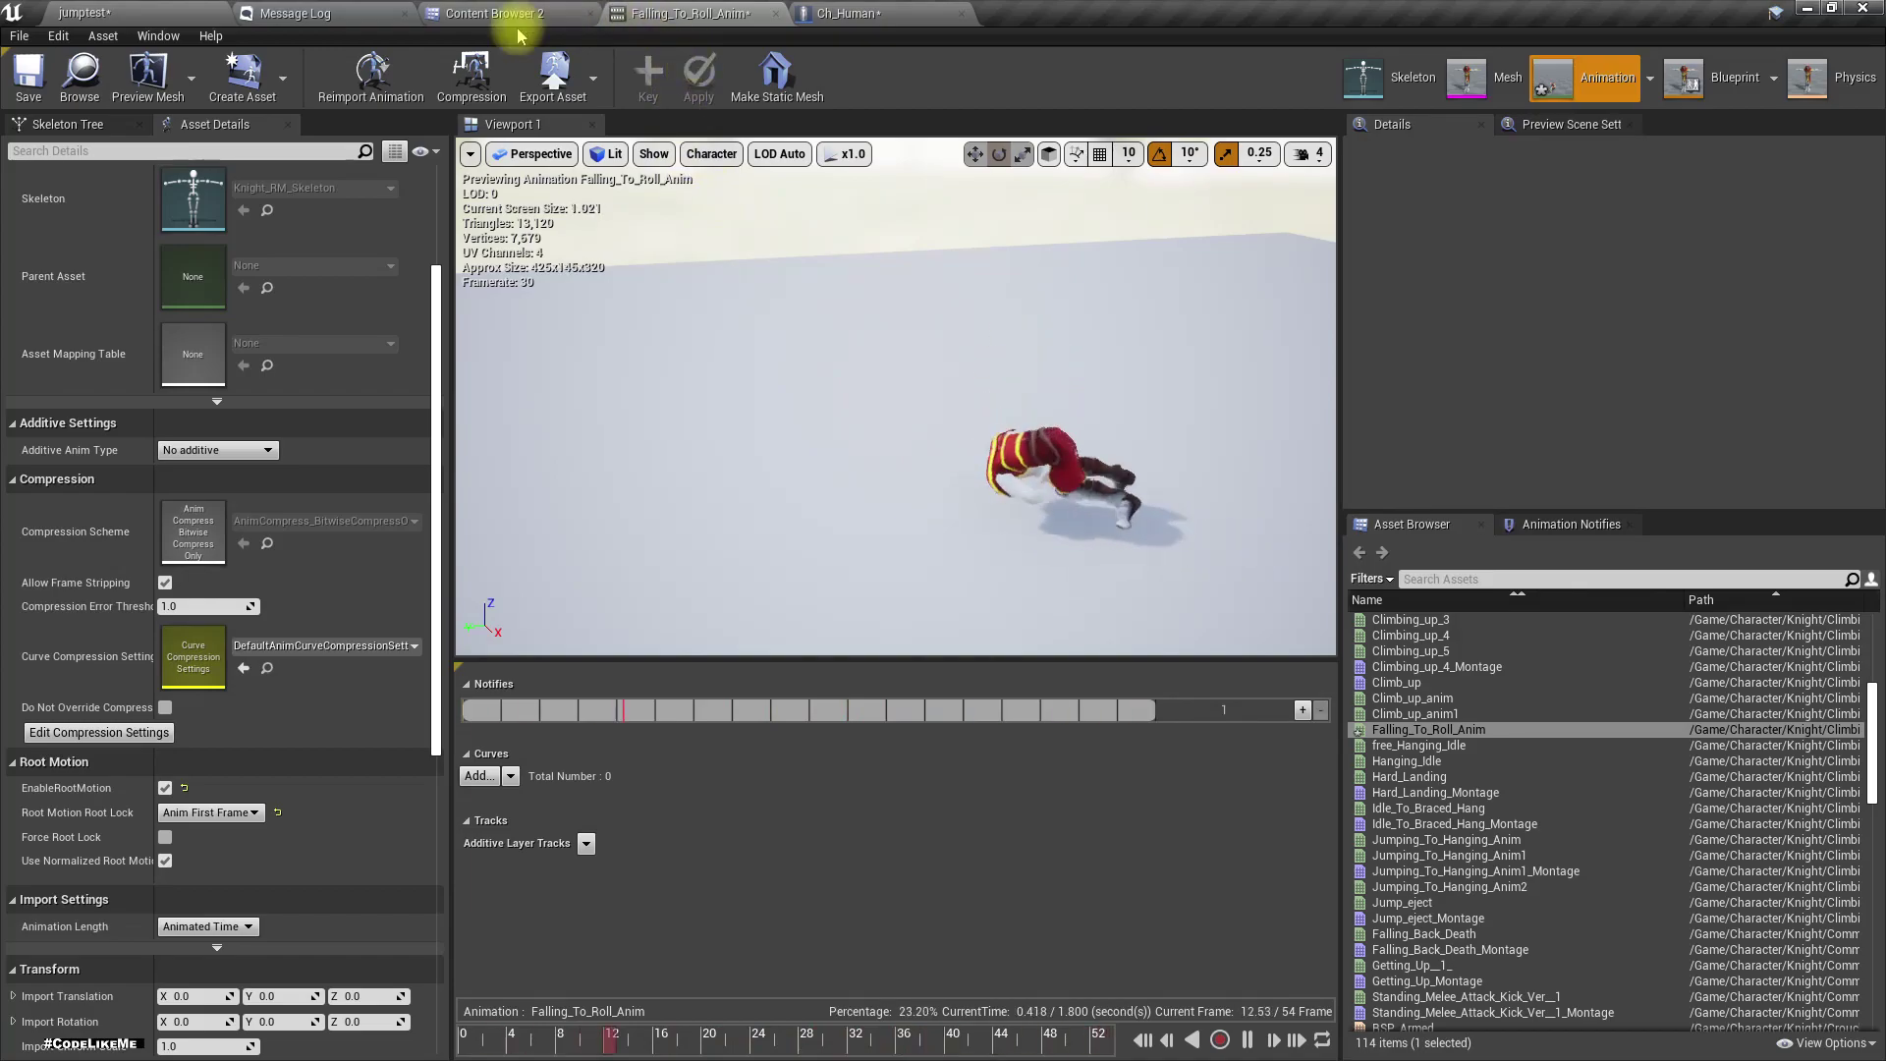
left_click(79, 75)
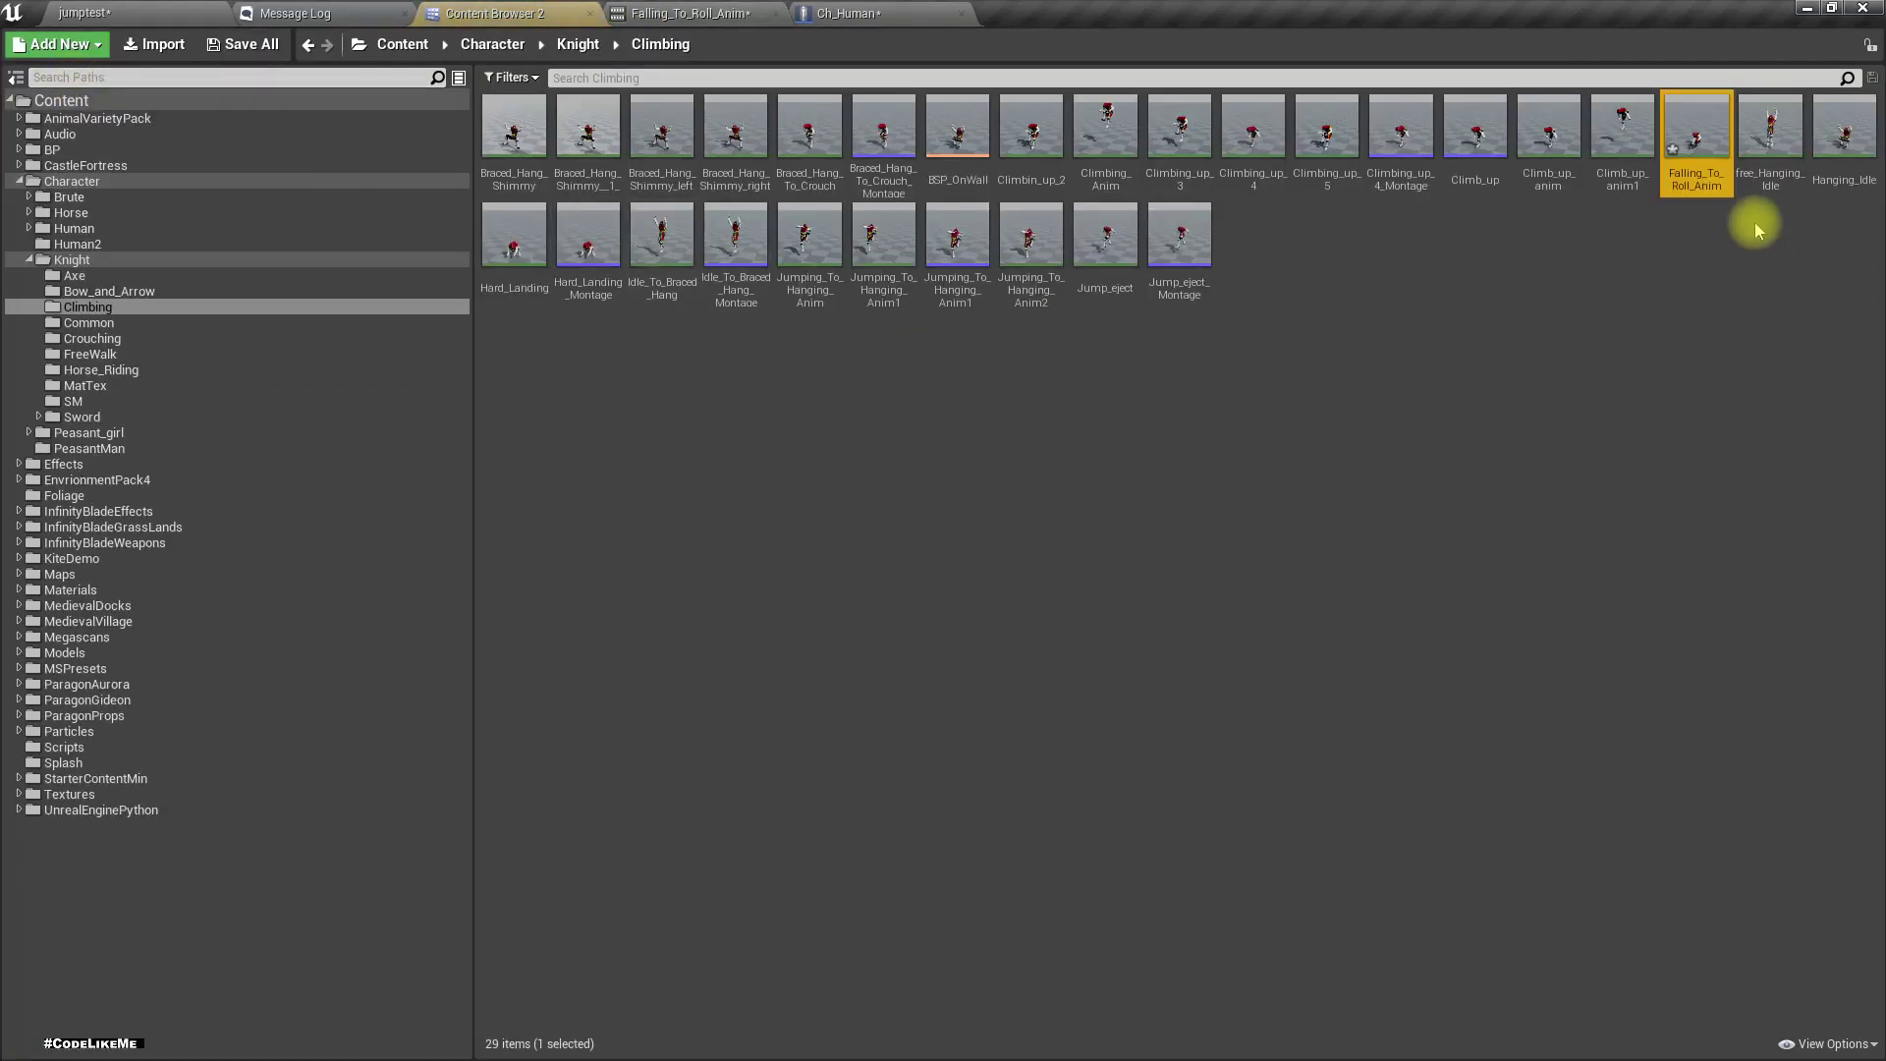
right_click(1713, 116)
mouse_move(1718, 143)
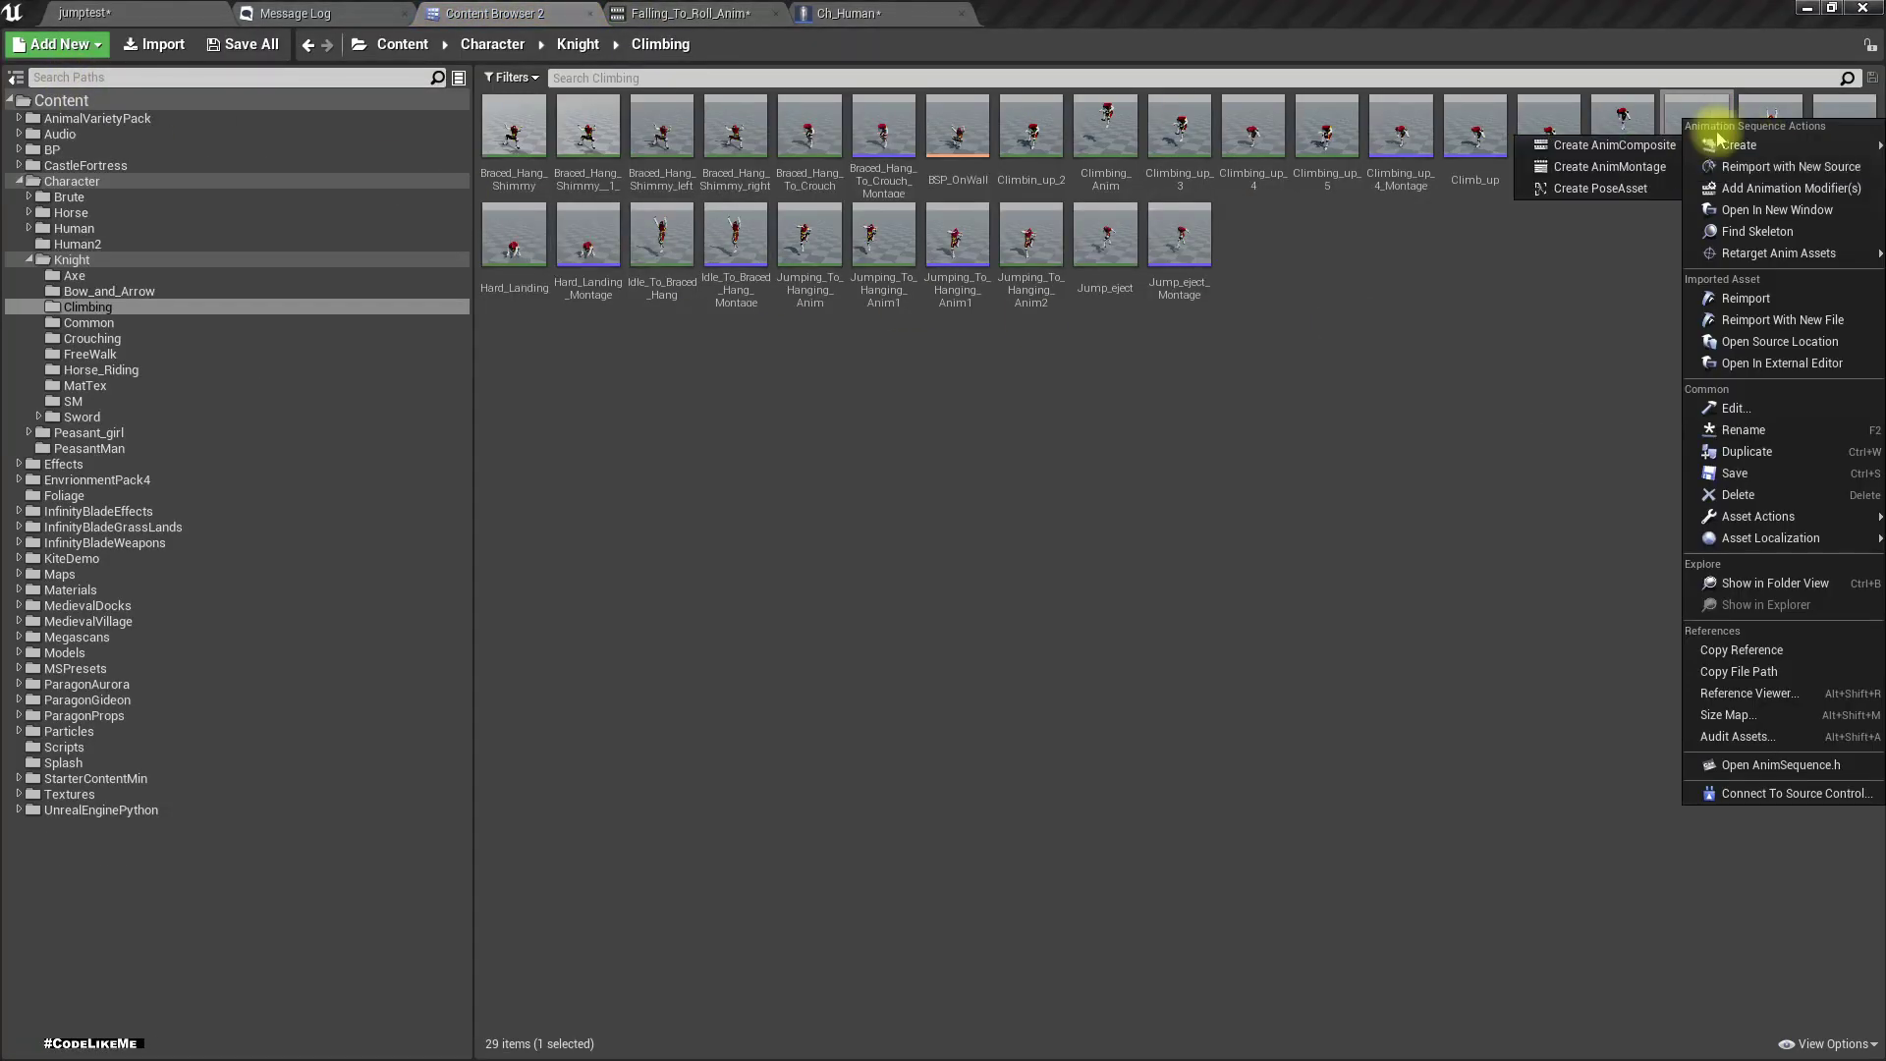
left_click(1585, 167)
double_click(1773, 135)
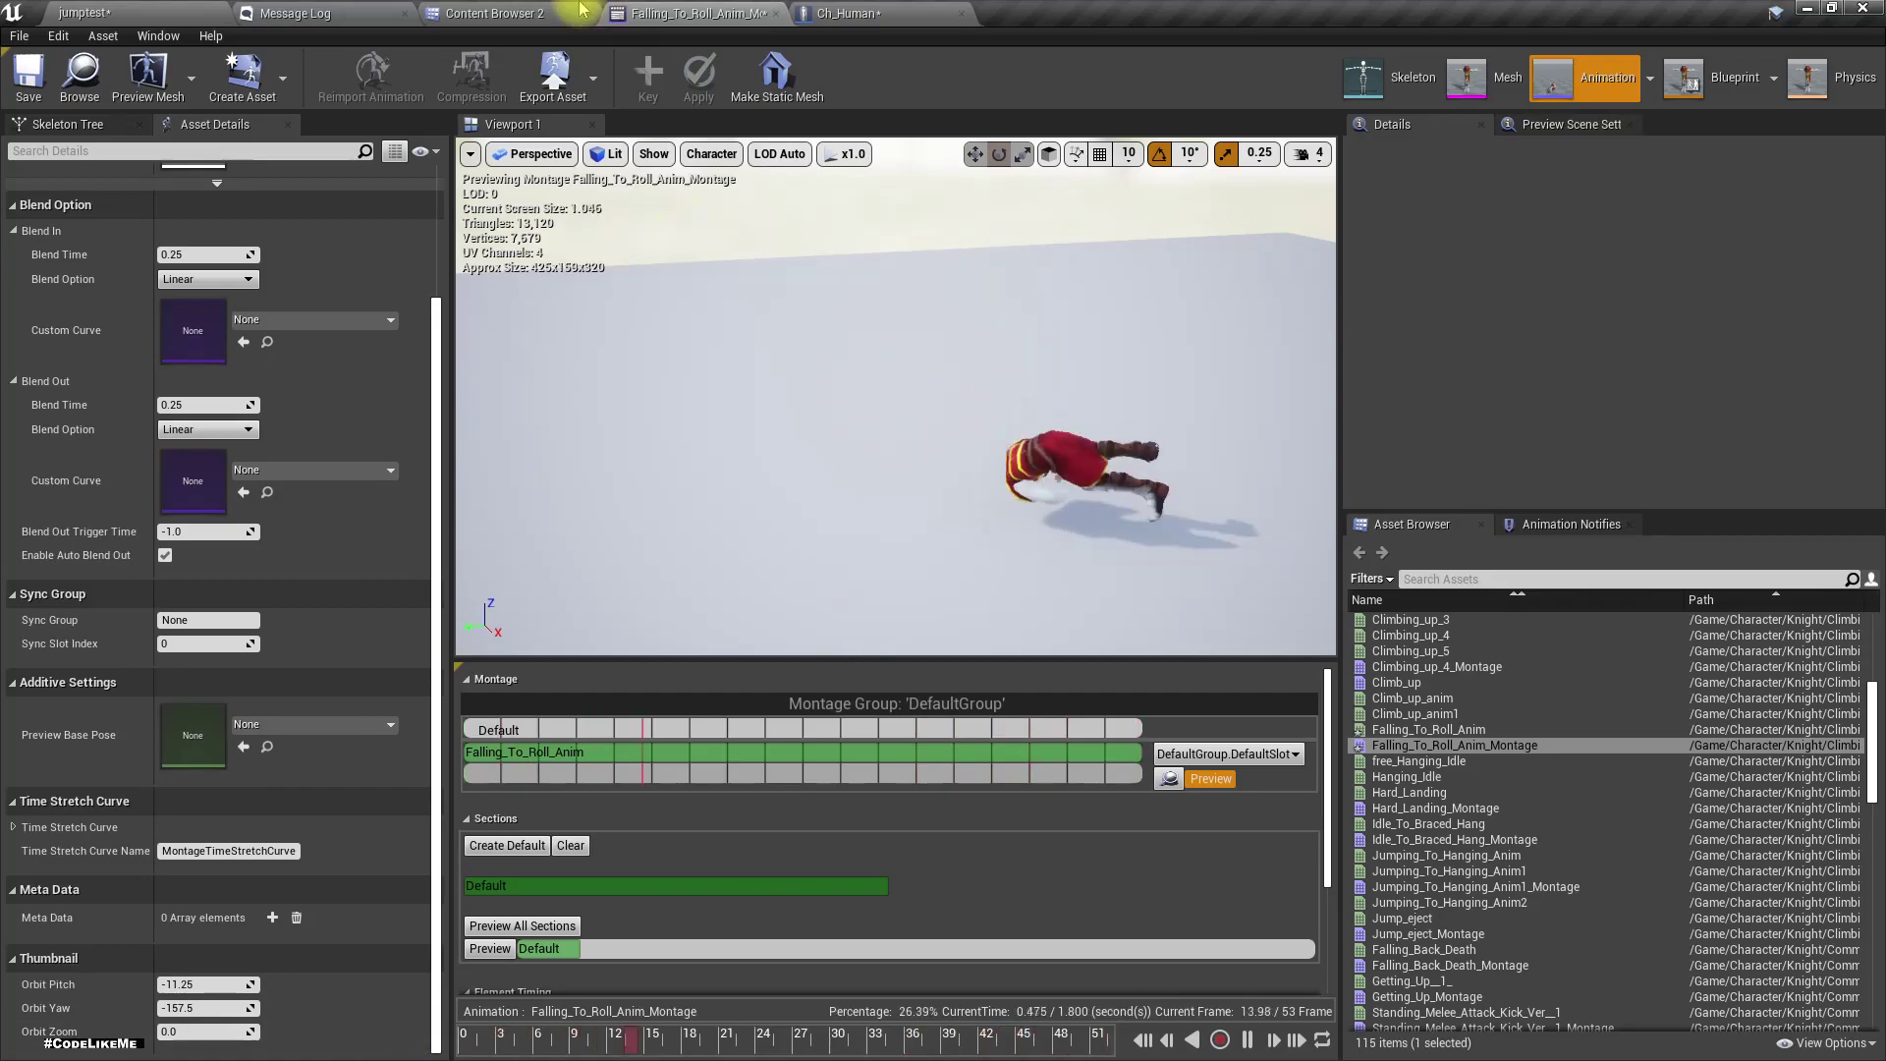
- Assign Falling_To_Roll_Anim_Montage to the Select node's True option and compile Ch_Human
left_click(80, 79)
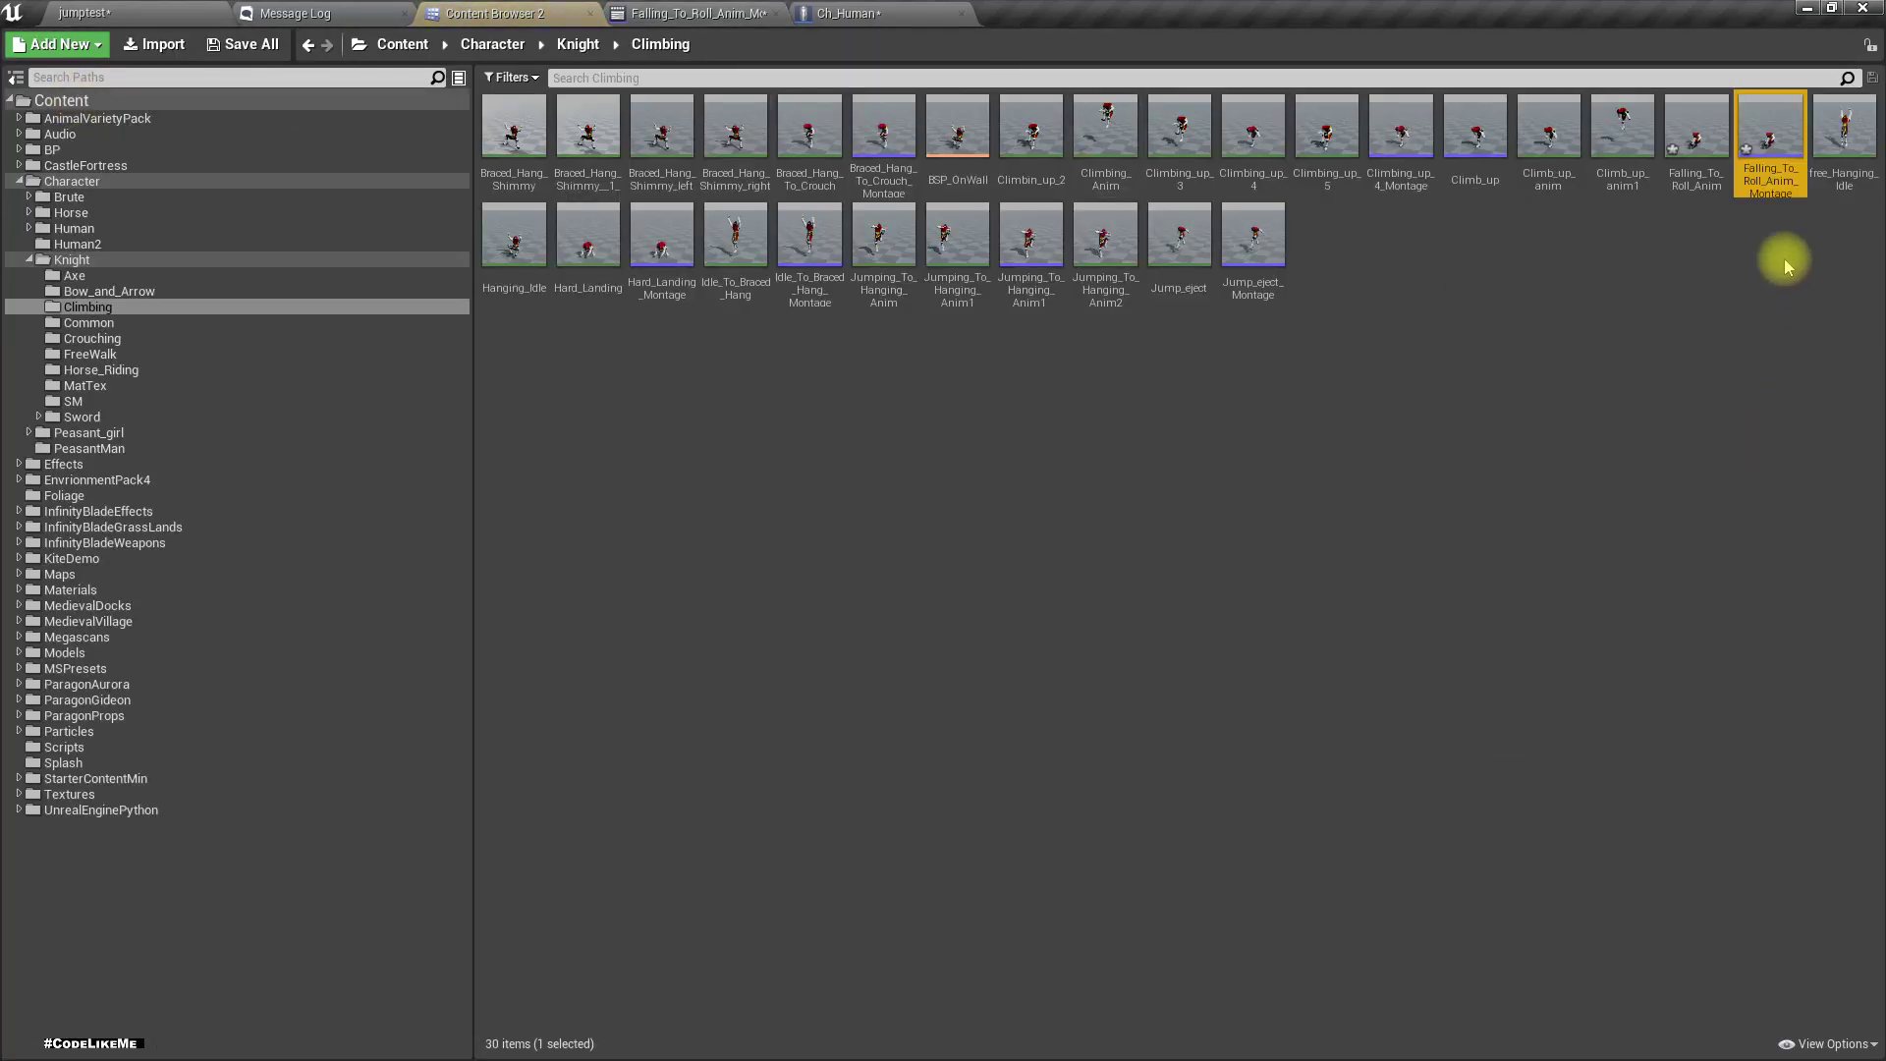
left_click_drag(1759, 135, 972, 605)
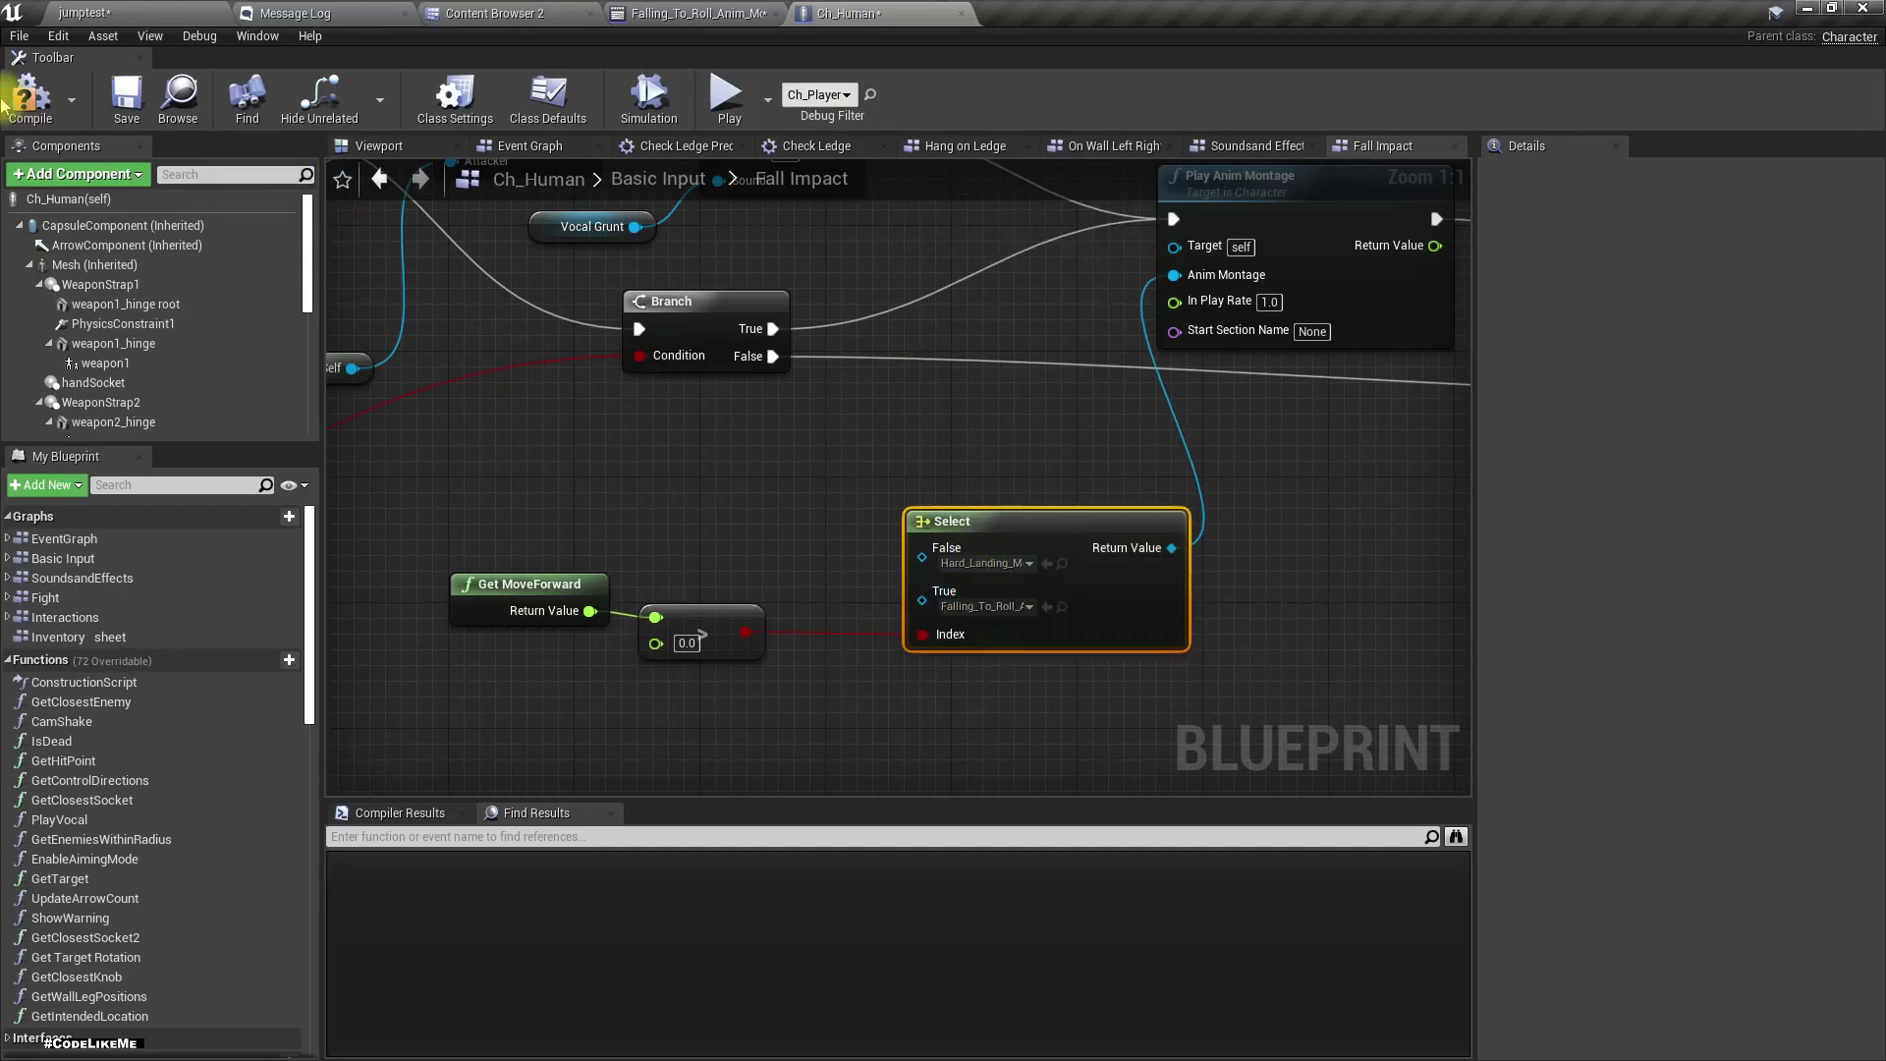
left_click(86, 95)
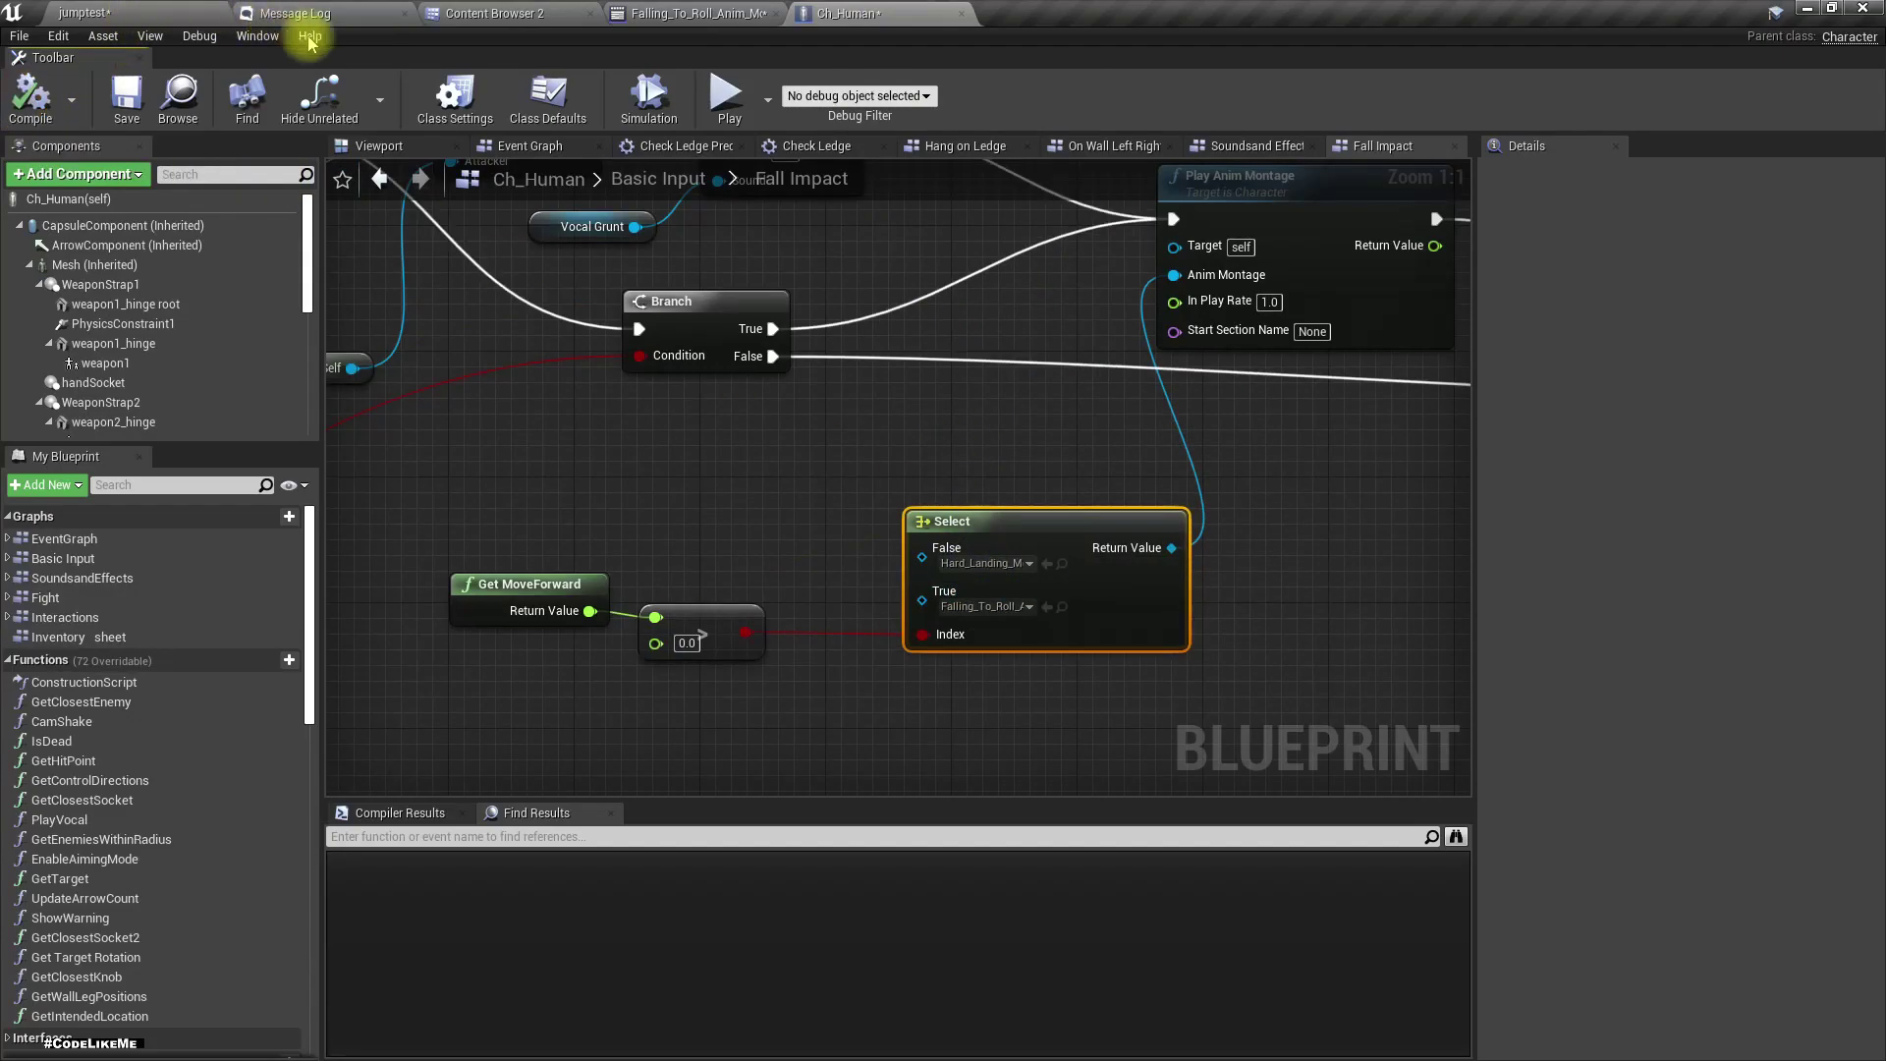
- Play-test the jumptest level full screen twice, moving the knight forward off the ledge to check the landing roll
left_click(169, 10)
right_click_drag(814, 486, 849, 481)
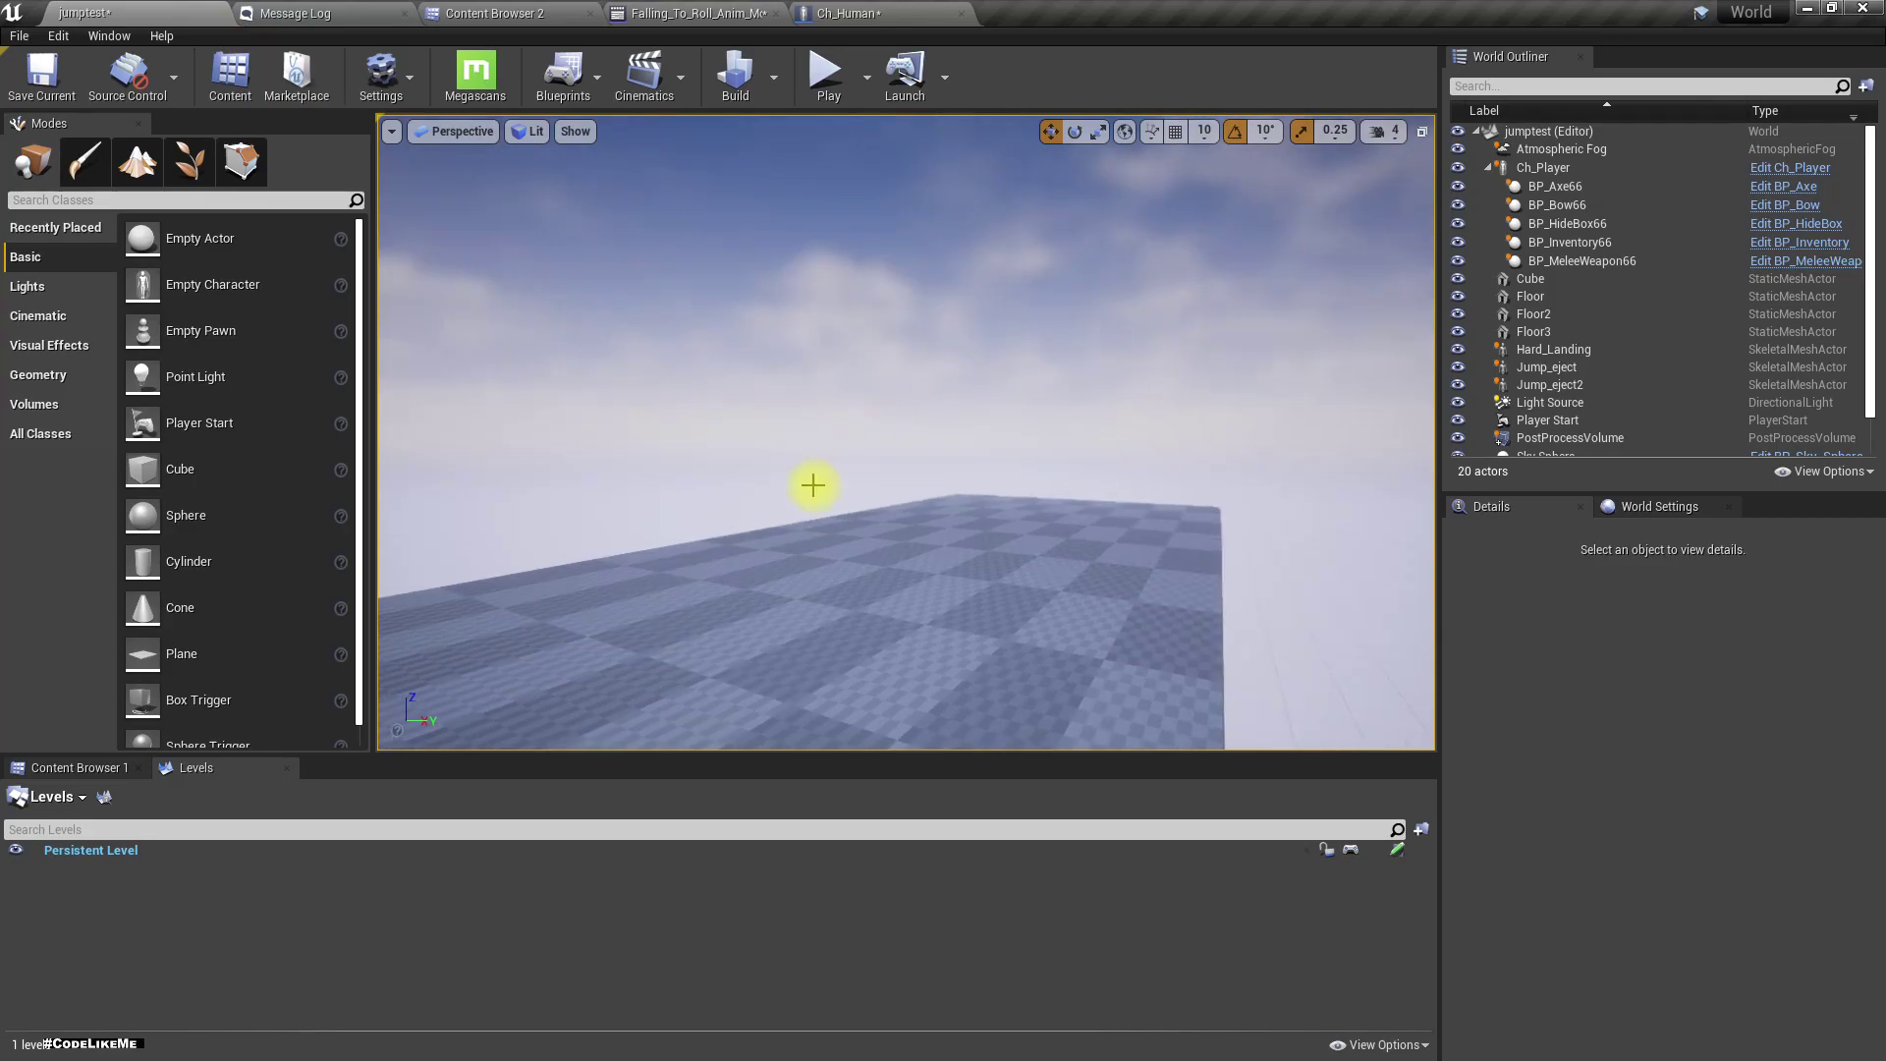
key("F11")
key("alt+p")
key("w")
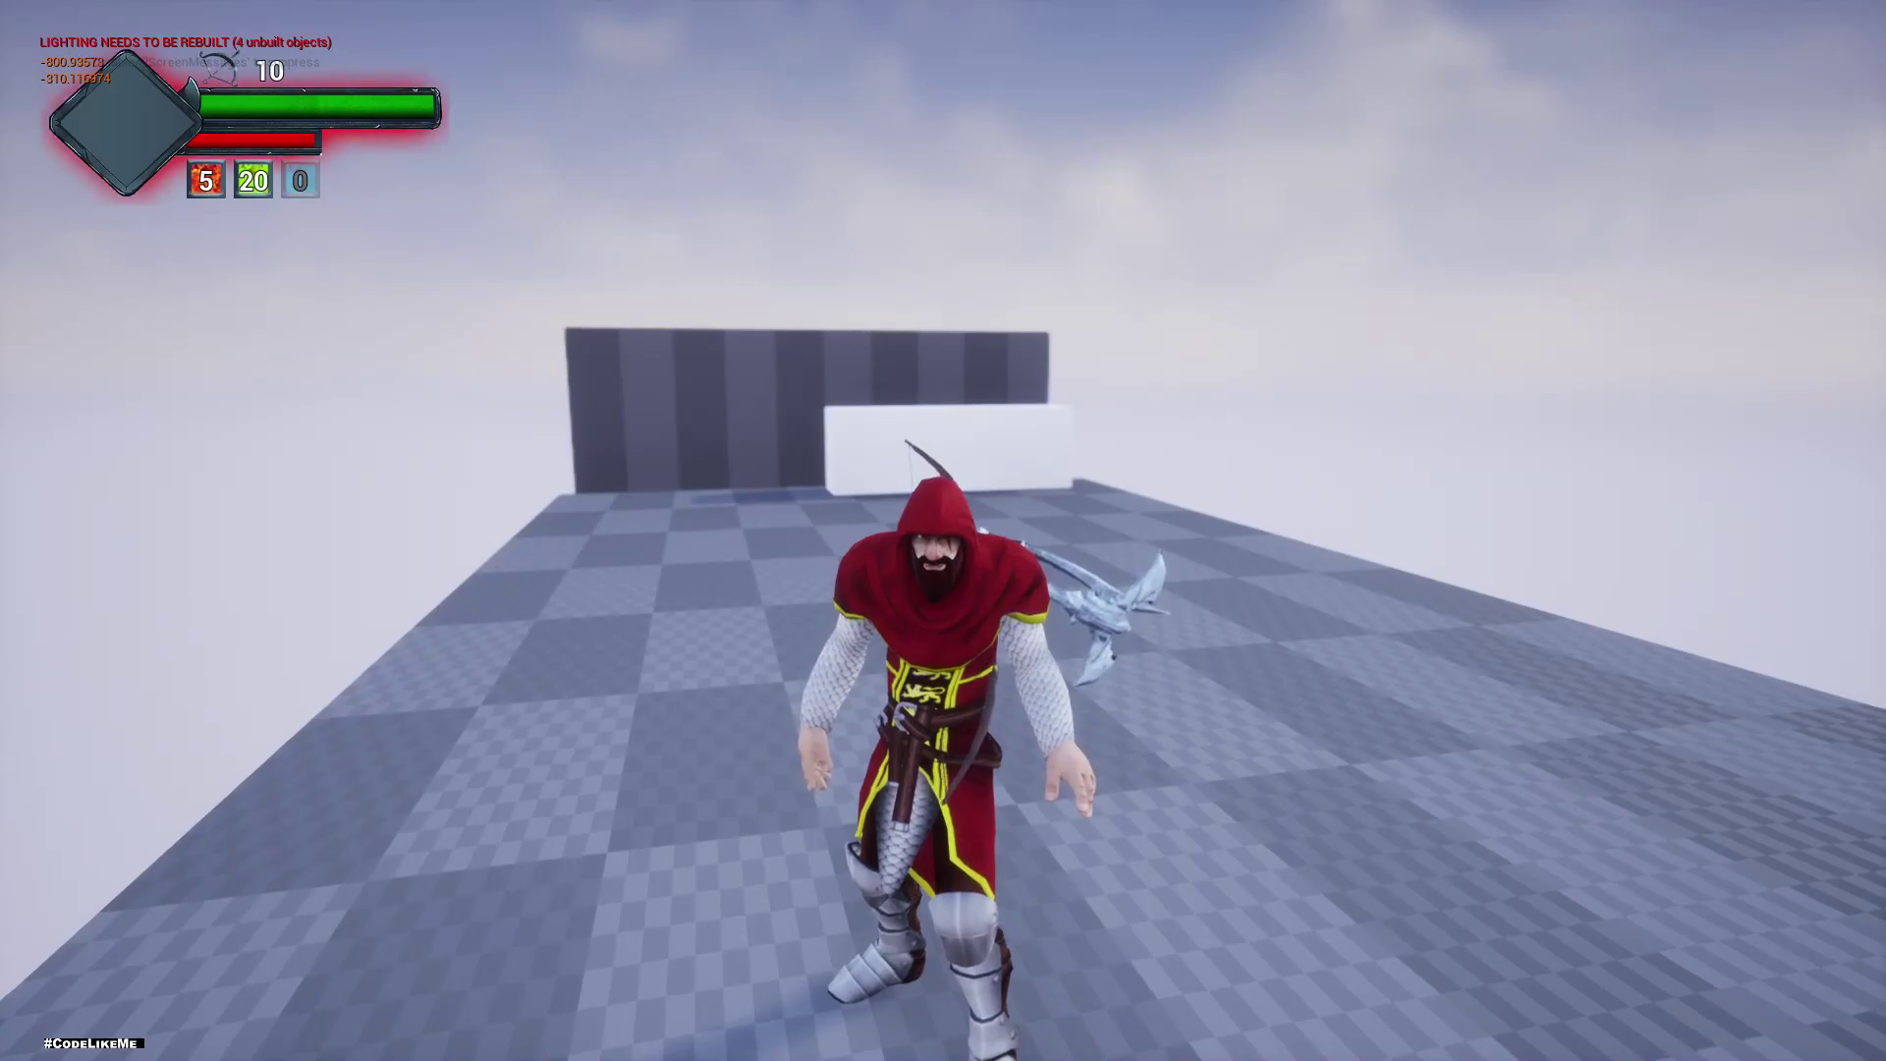
key("Escape")
key("alt+p")
key("w")
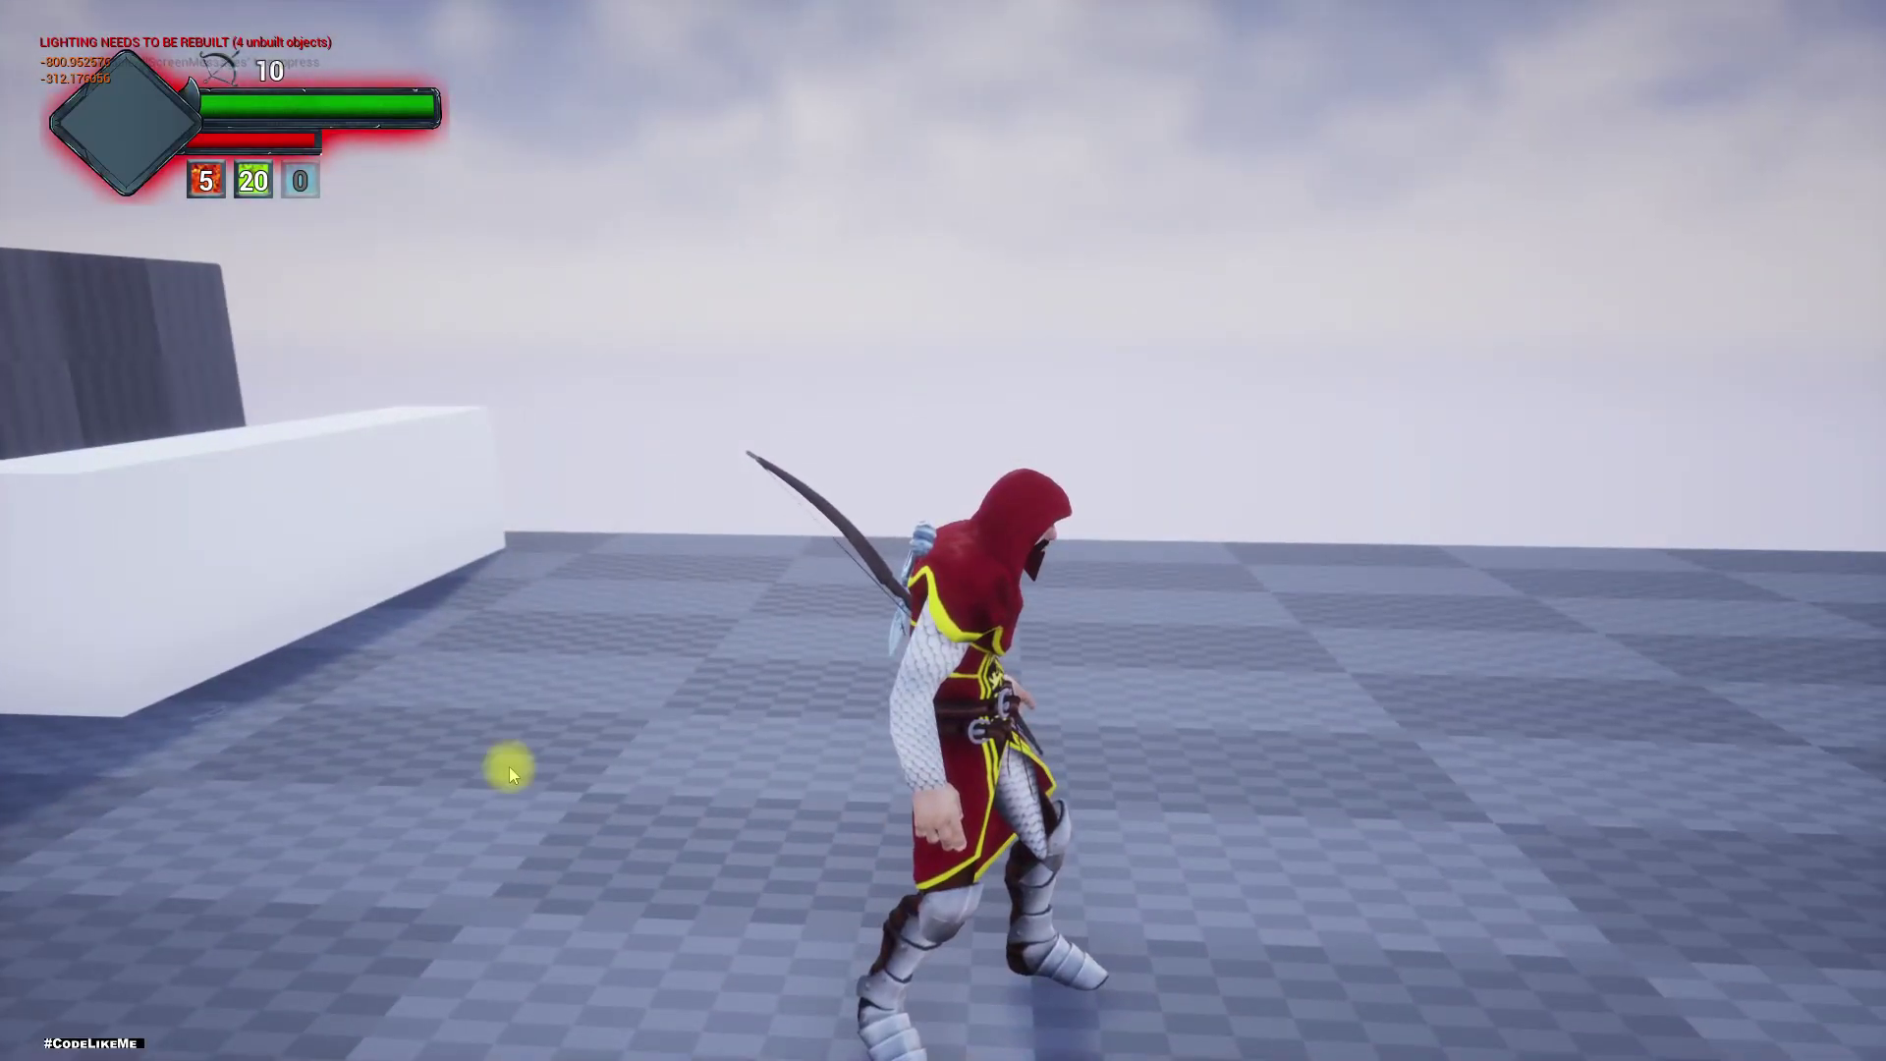
key("Escape")
right_click_drag(576, 770, 536, 731)
key("s")
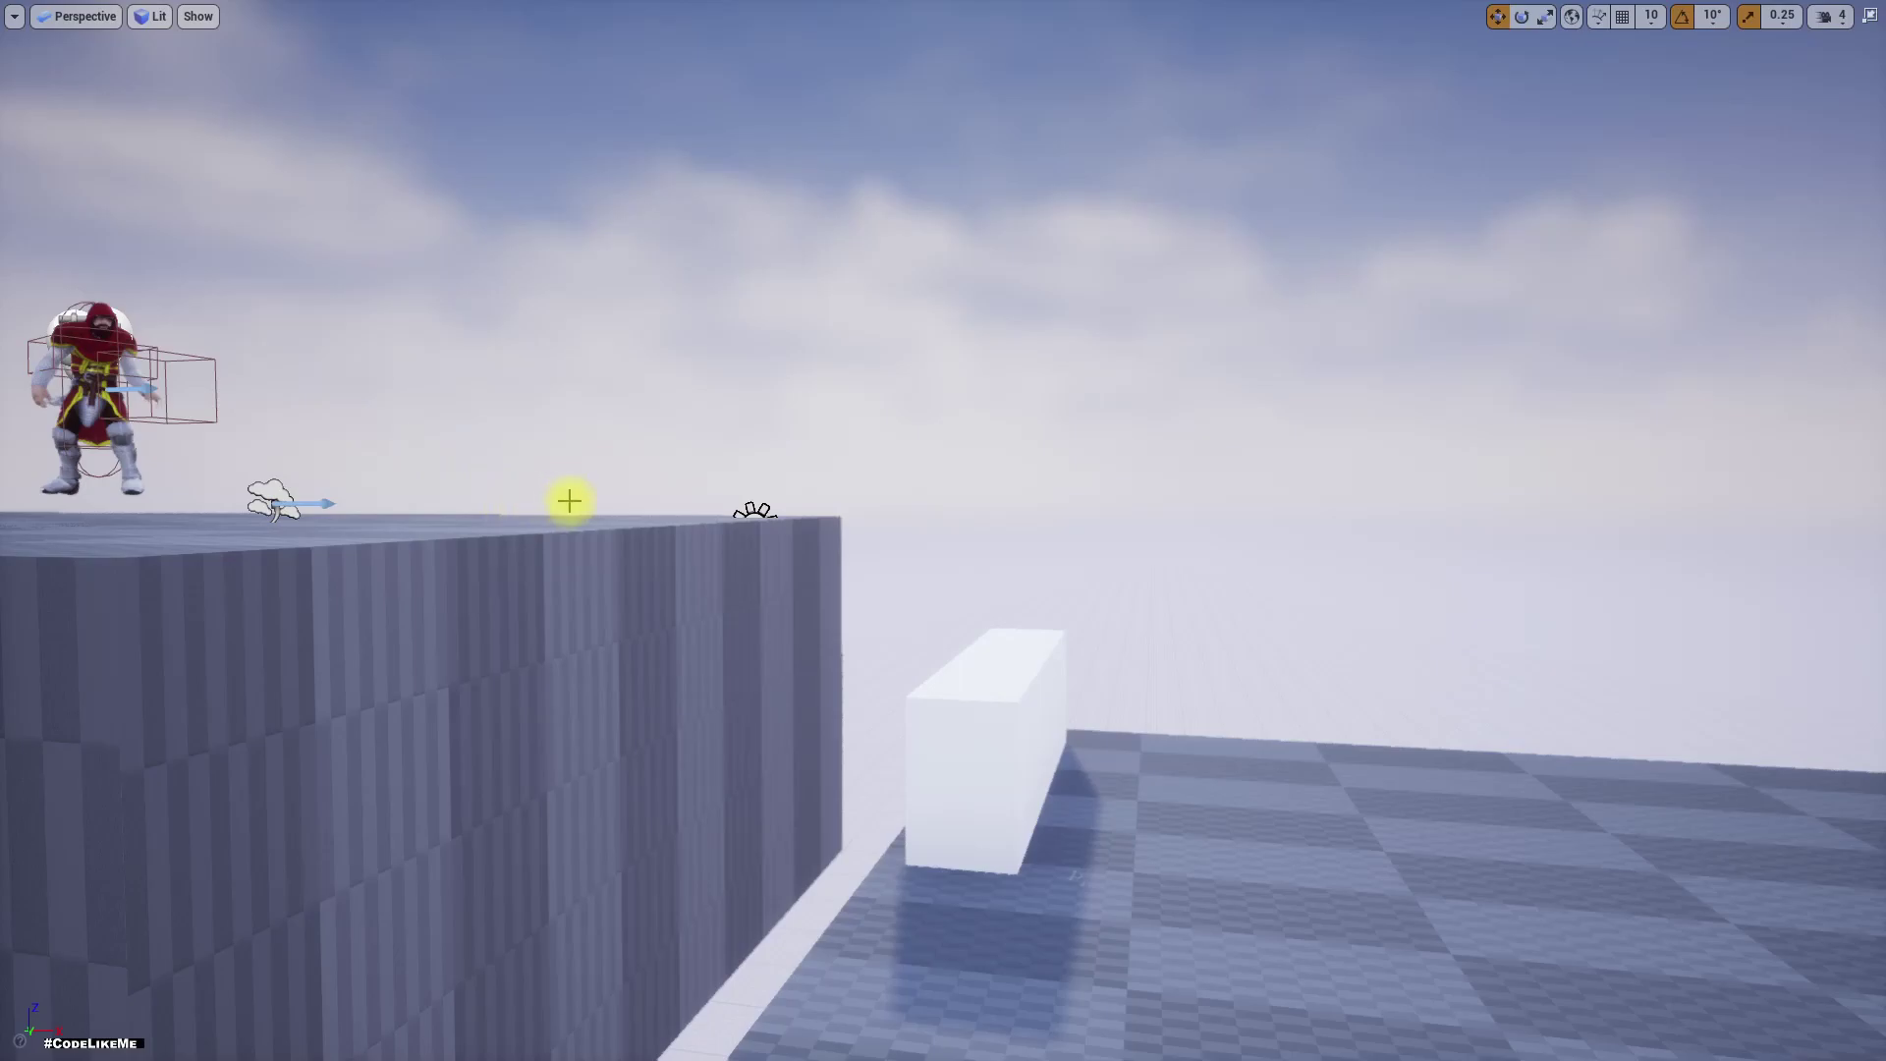
- Place Falling_To_Roll_Anim from the Climbing folder on the lower floor beside the white cube, rotated to face away from the ledge
right_click_drag(172, 451, 236, 405)
key("F11")
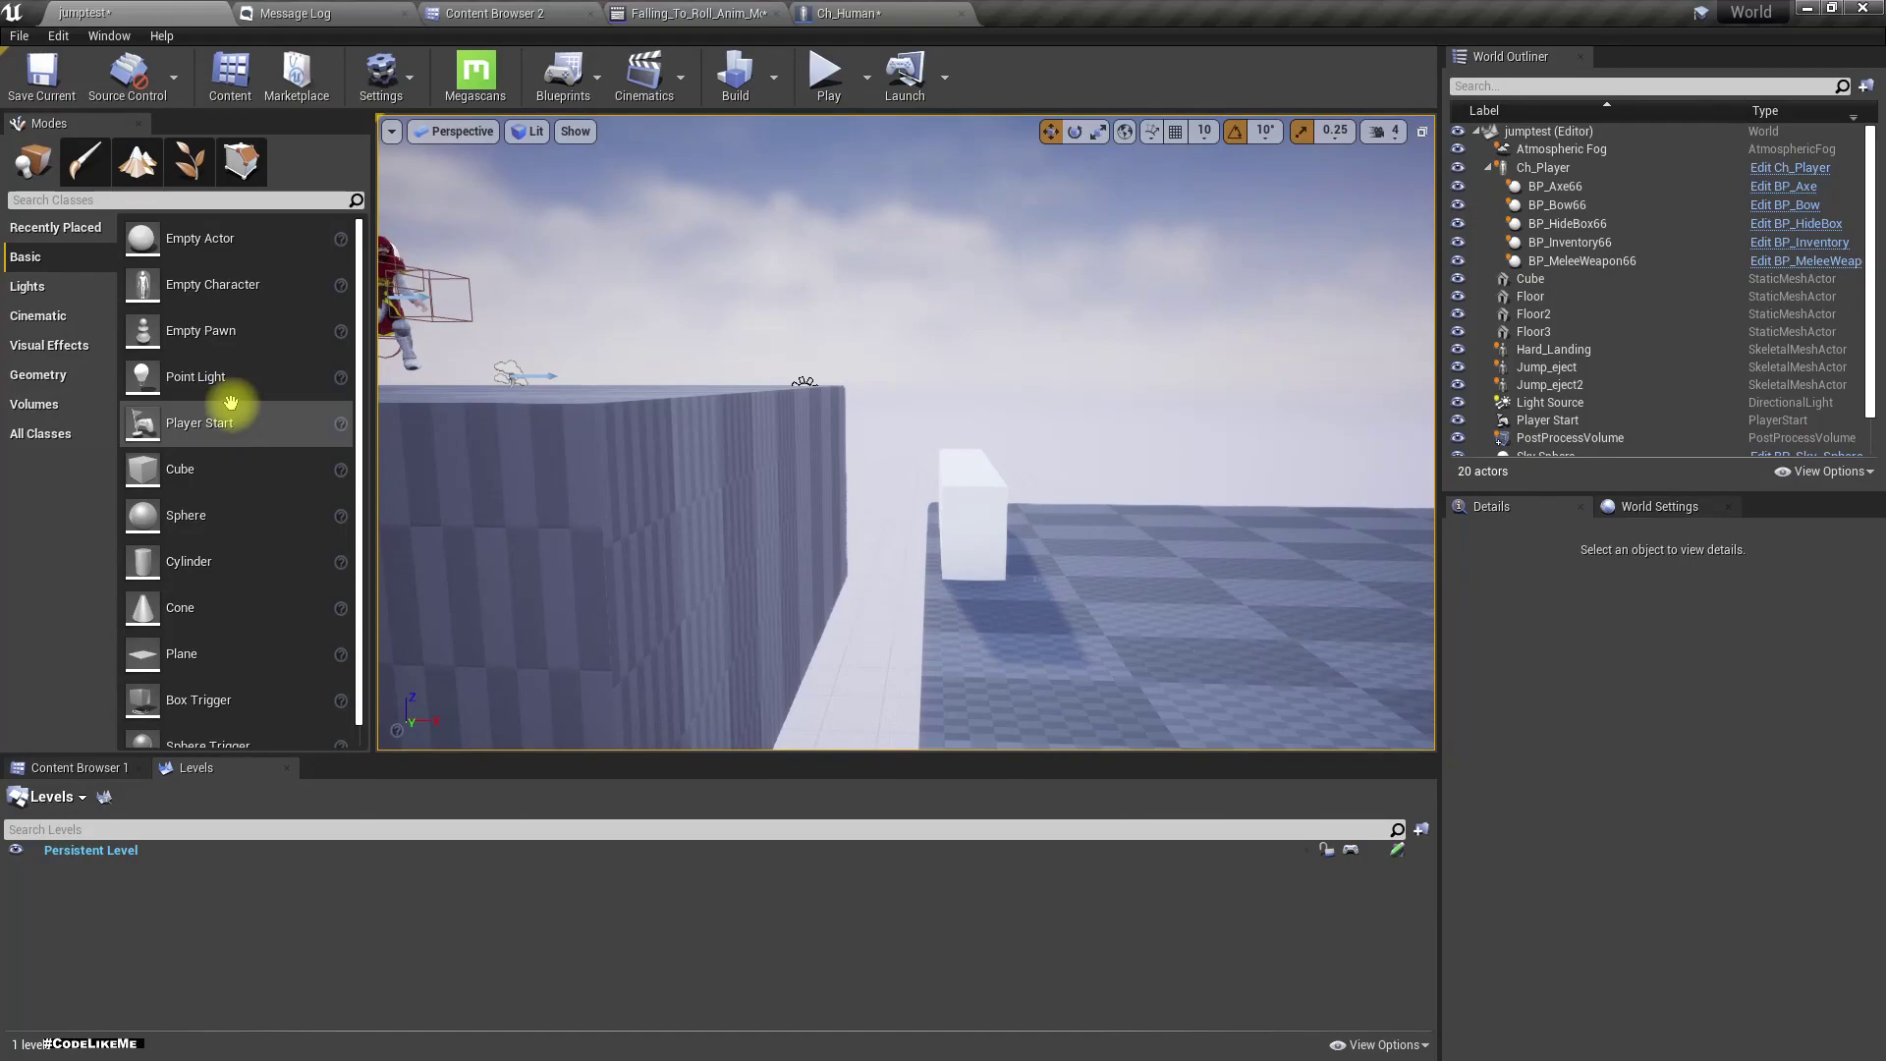
left_click(471, 13)
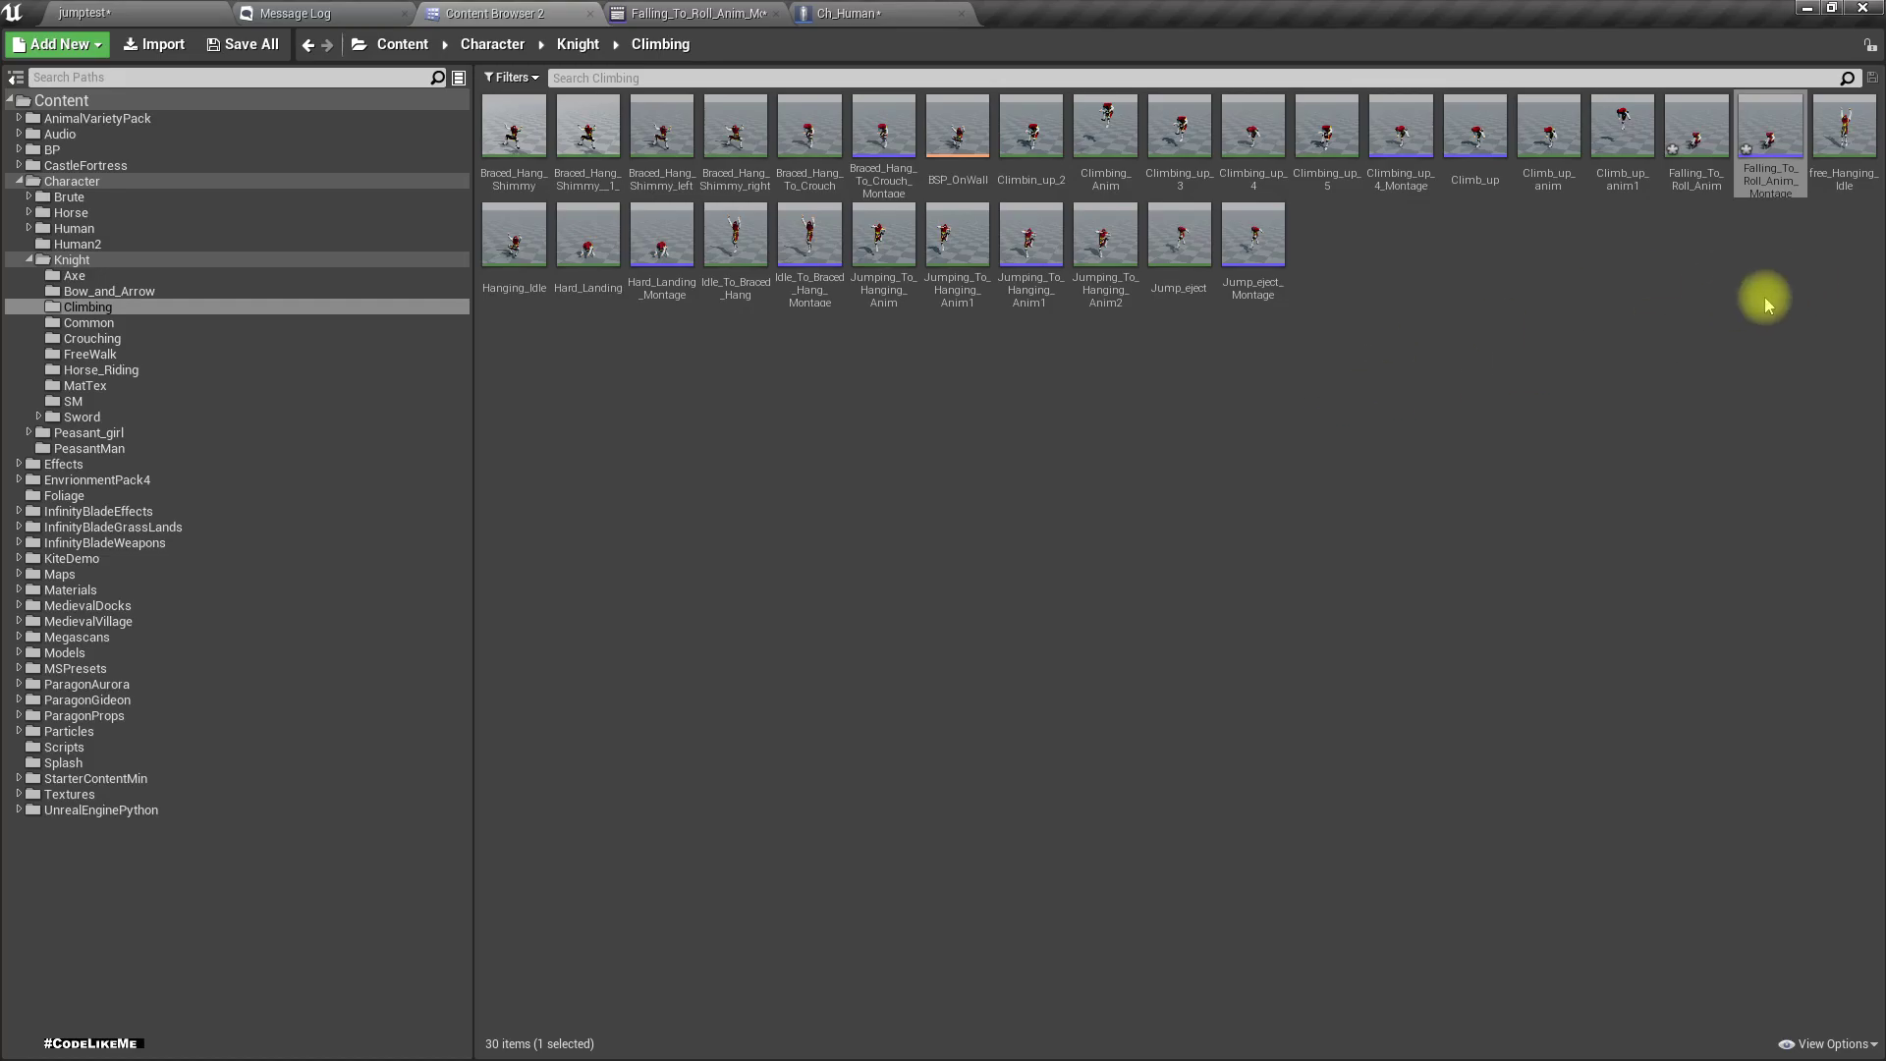
left_click_drag(1683, 141, 1375, 629)
key("e")
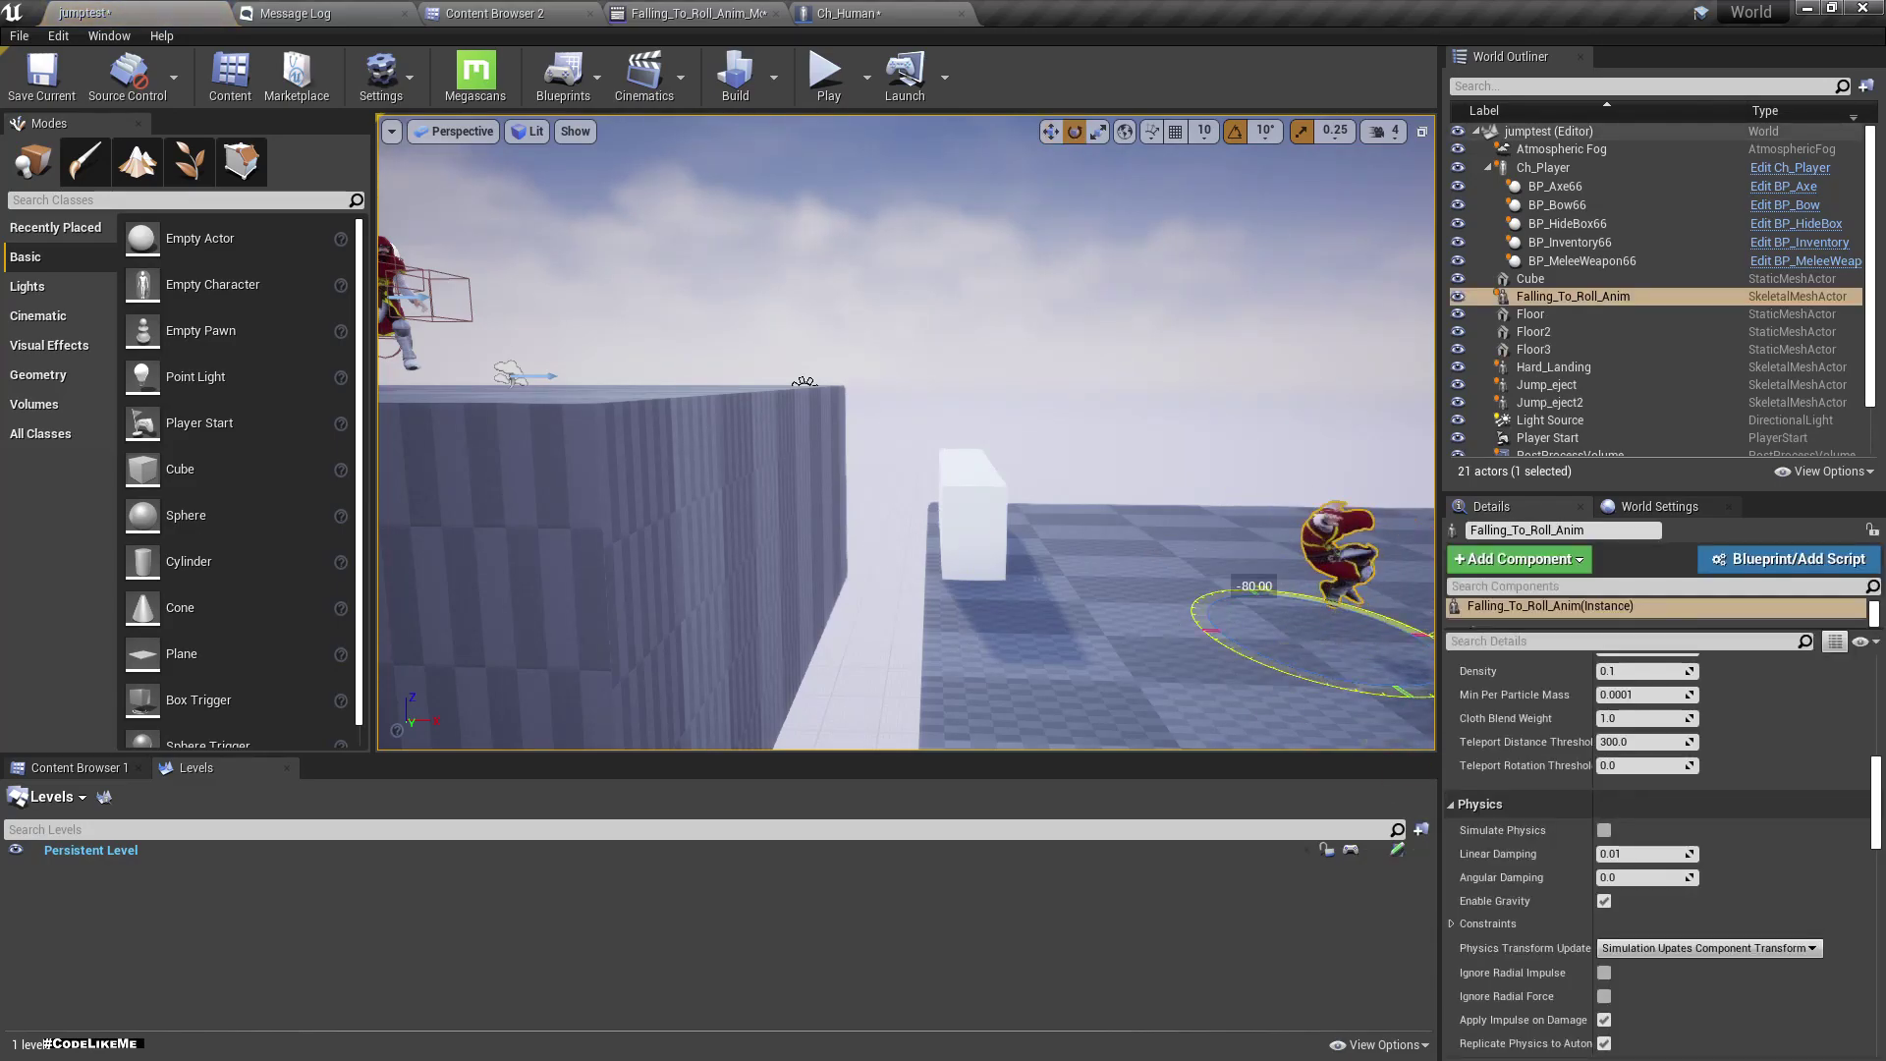
key("w")
right_click_drag(1293, 669, 1214, 595)
key("d")
key("w")
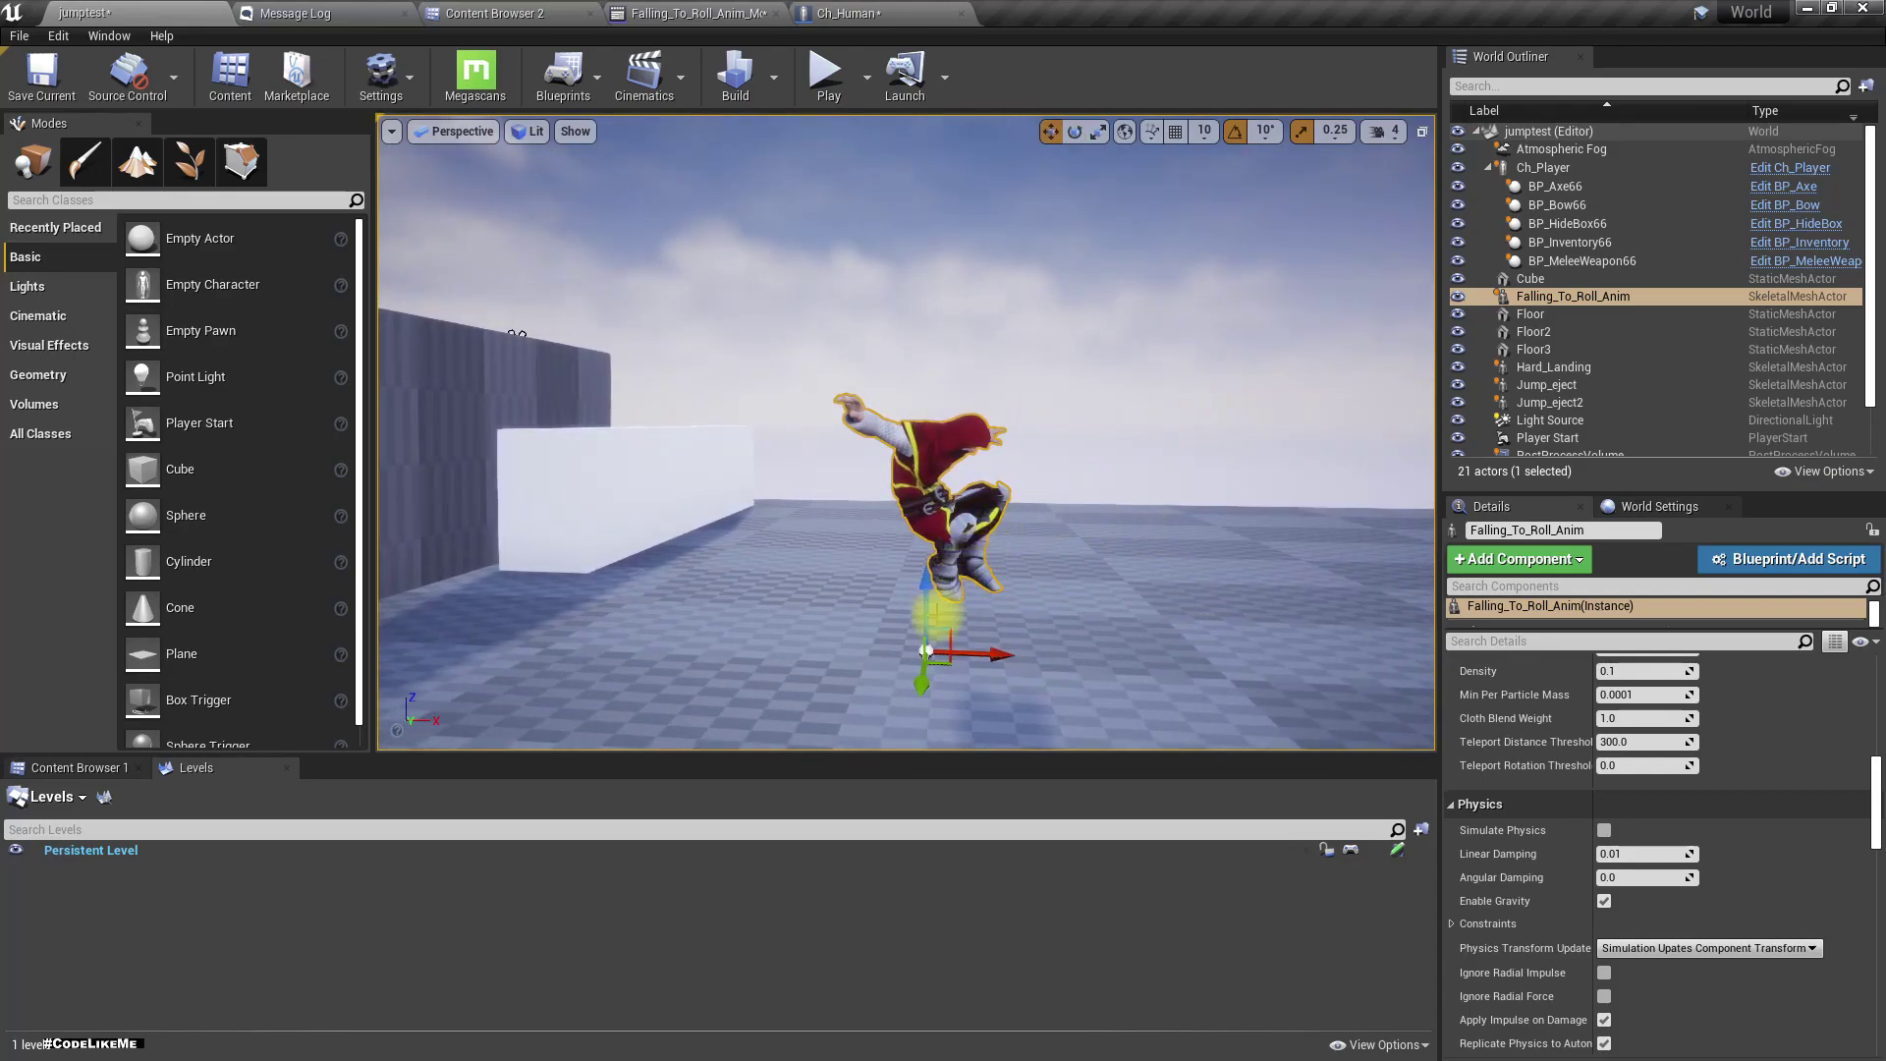
- Scrub the placed Falling_To_Roll_Anim's Initial Position from the mid-roll pose at 0.485714 to 1.8, examining its poses
scroll(1849, 847, "up", 10)
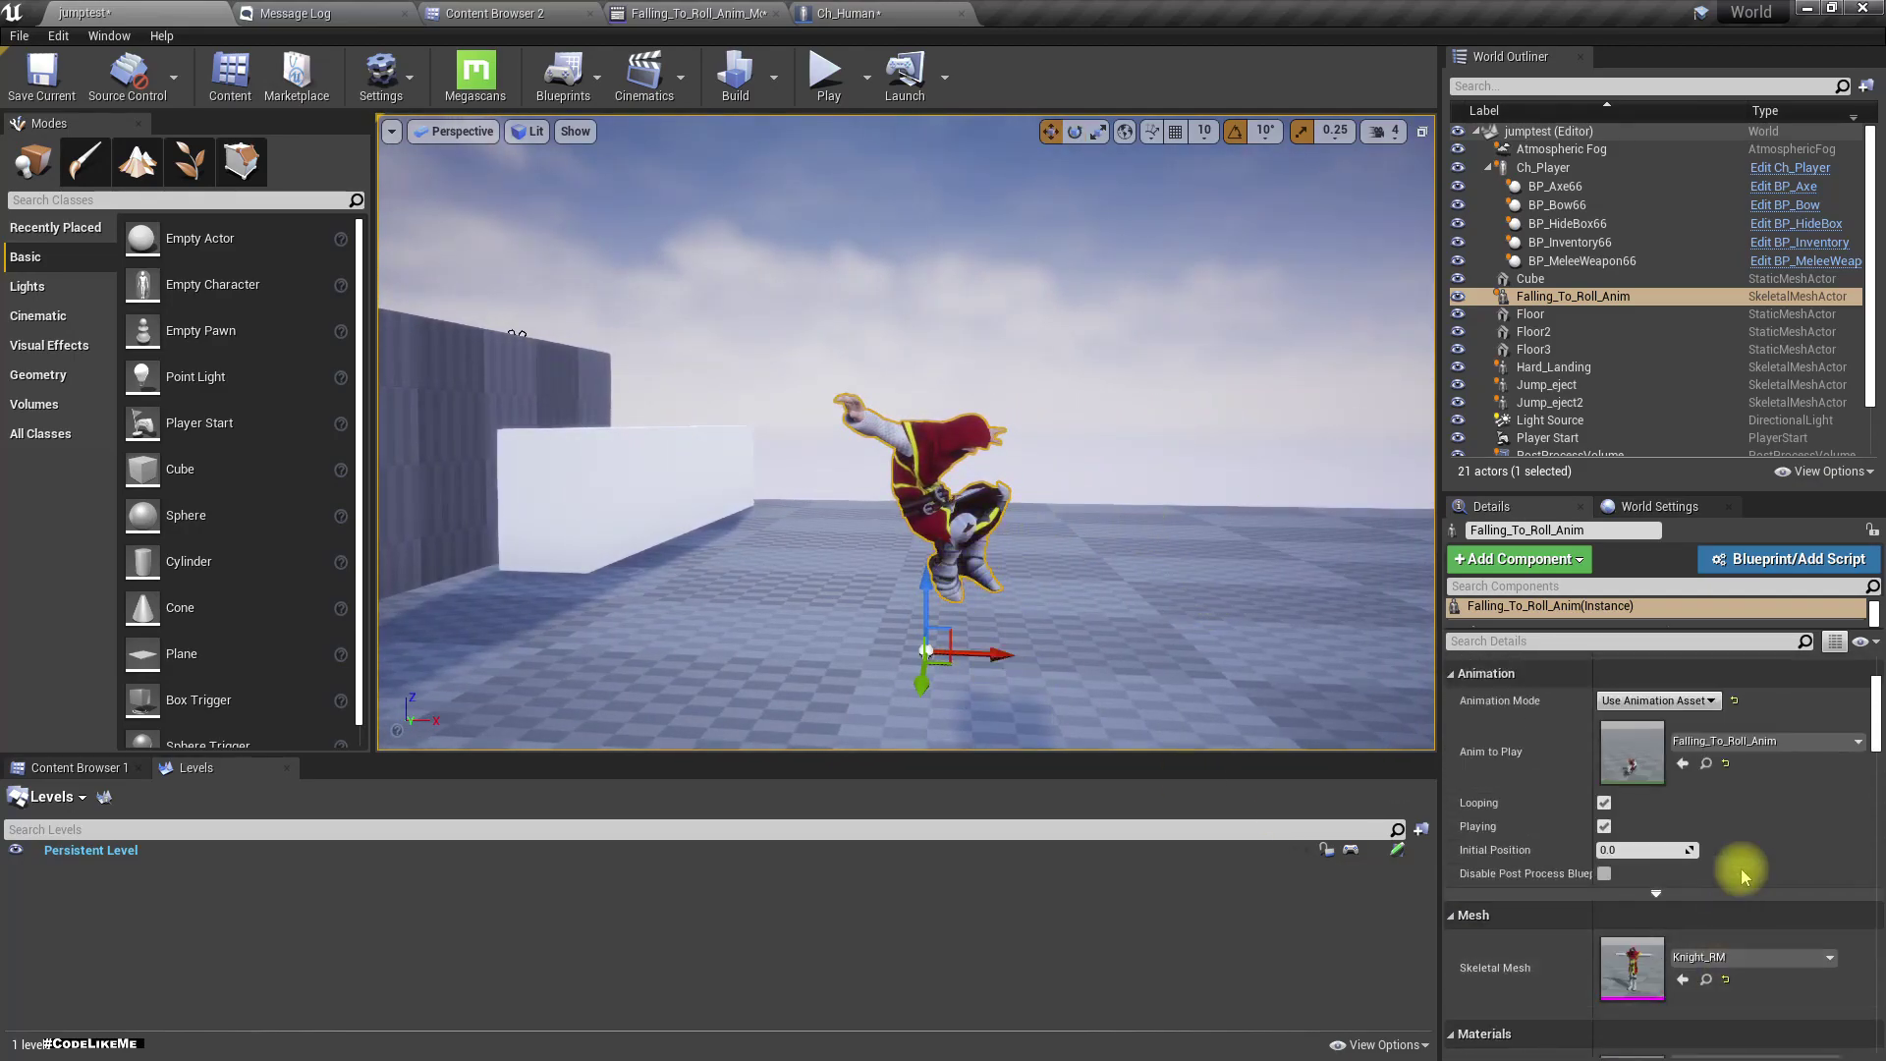
scroll(1728, 874, "down", 2)
left_click_drag(1634, 852, 1697, 851)
middle_click_drag(1203, 647, 1190, 746)
scroll(1203, 647, "up", 5)
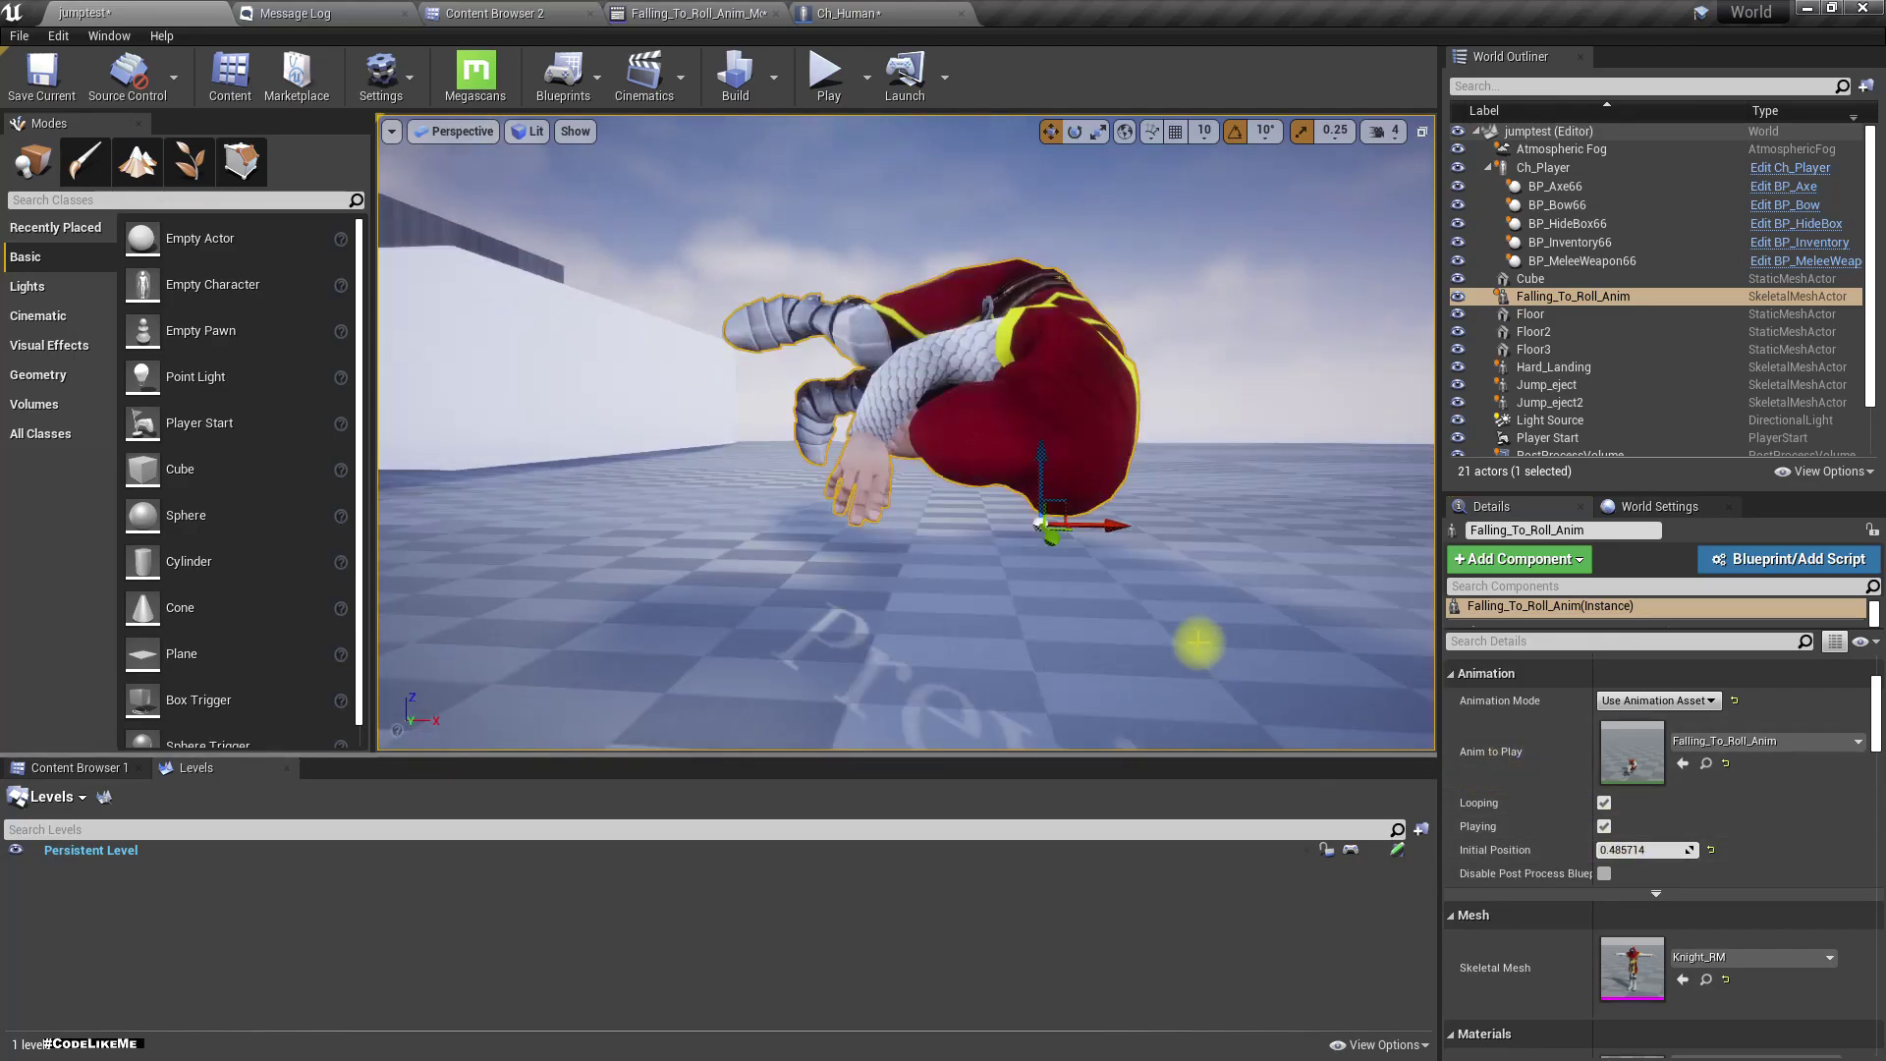
middle_click_drag(1204, 648, 1277, 688)
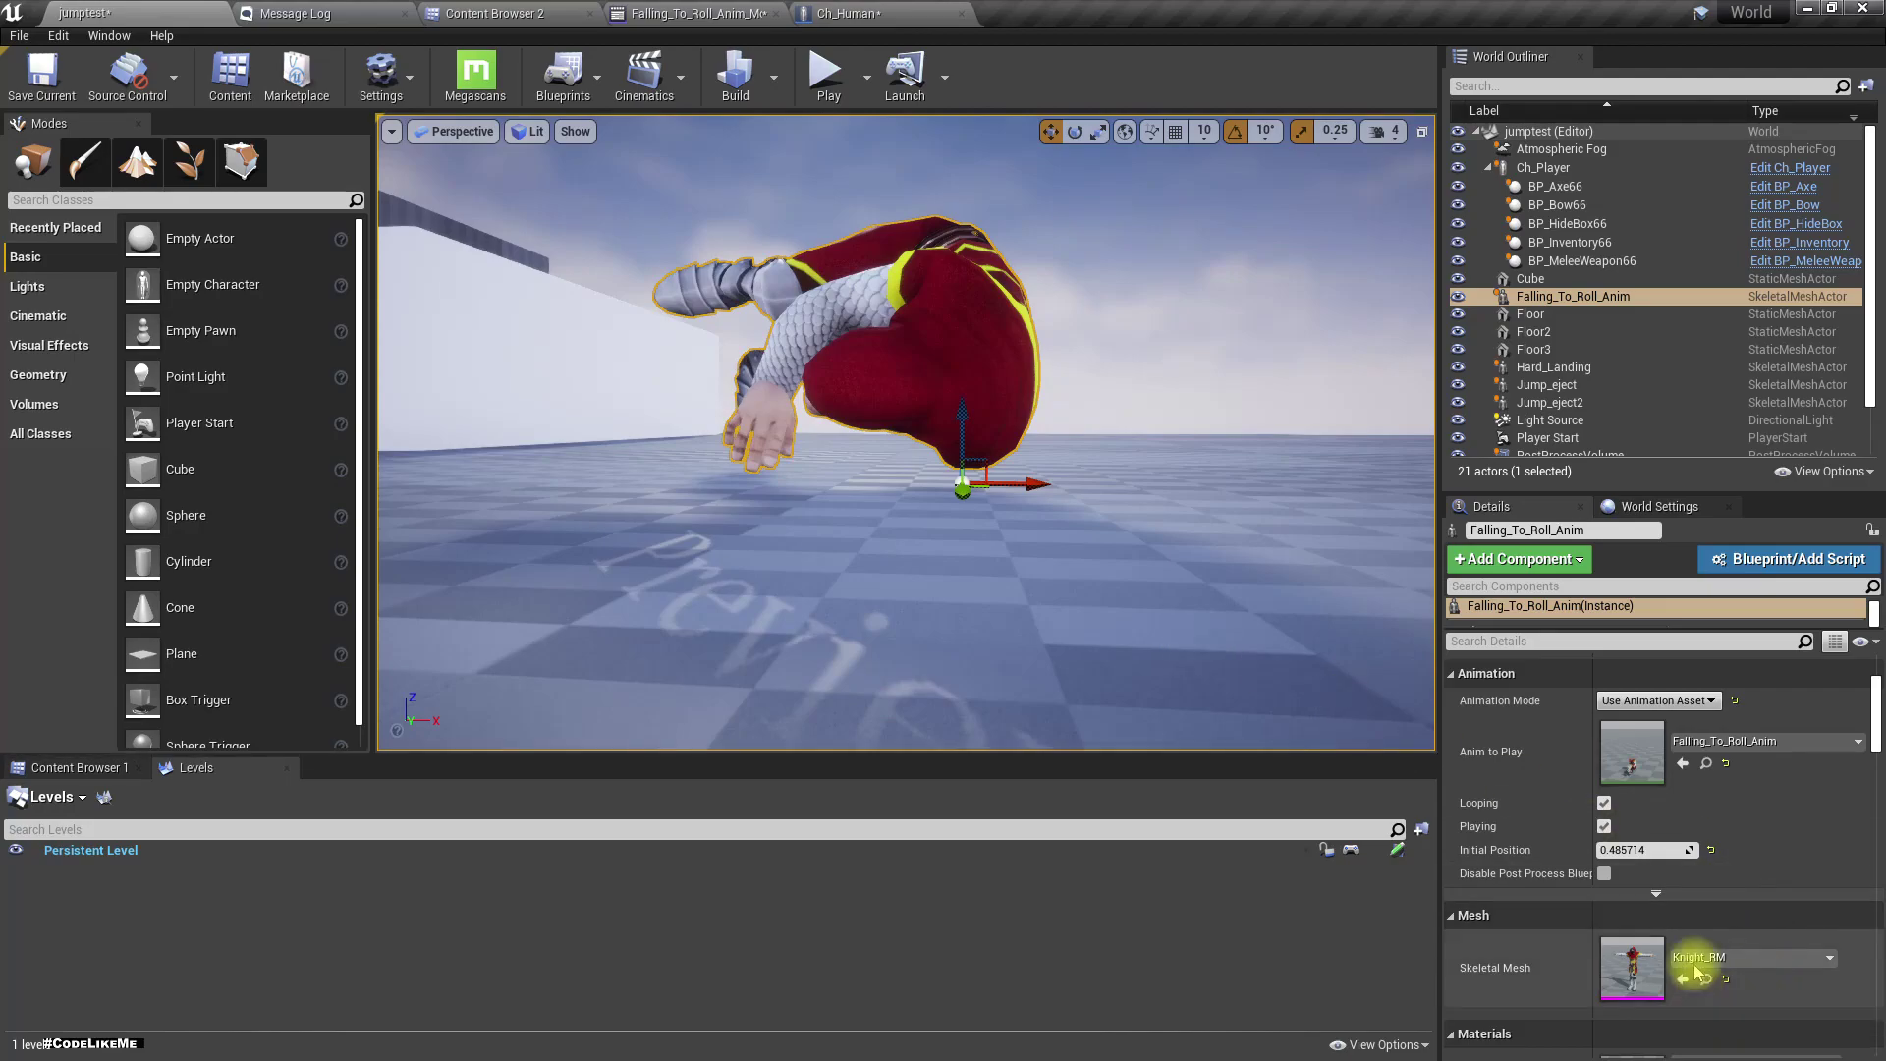
left_click_drag(1645, 849, 1709, 850)
left_click(1710, 850)
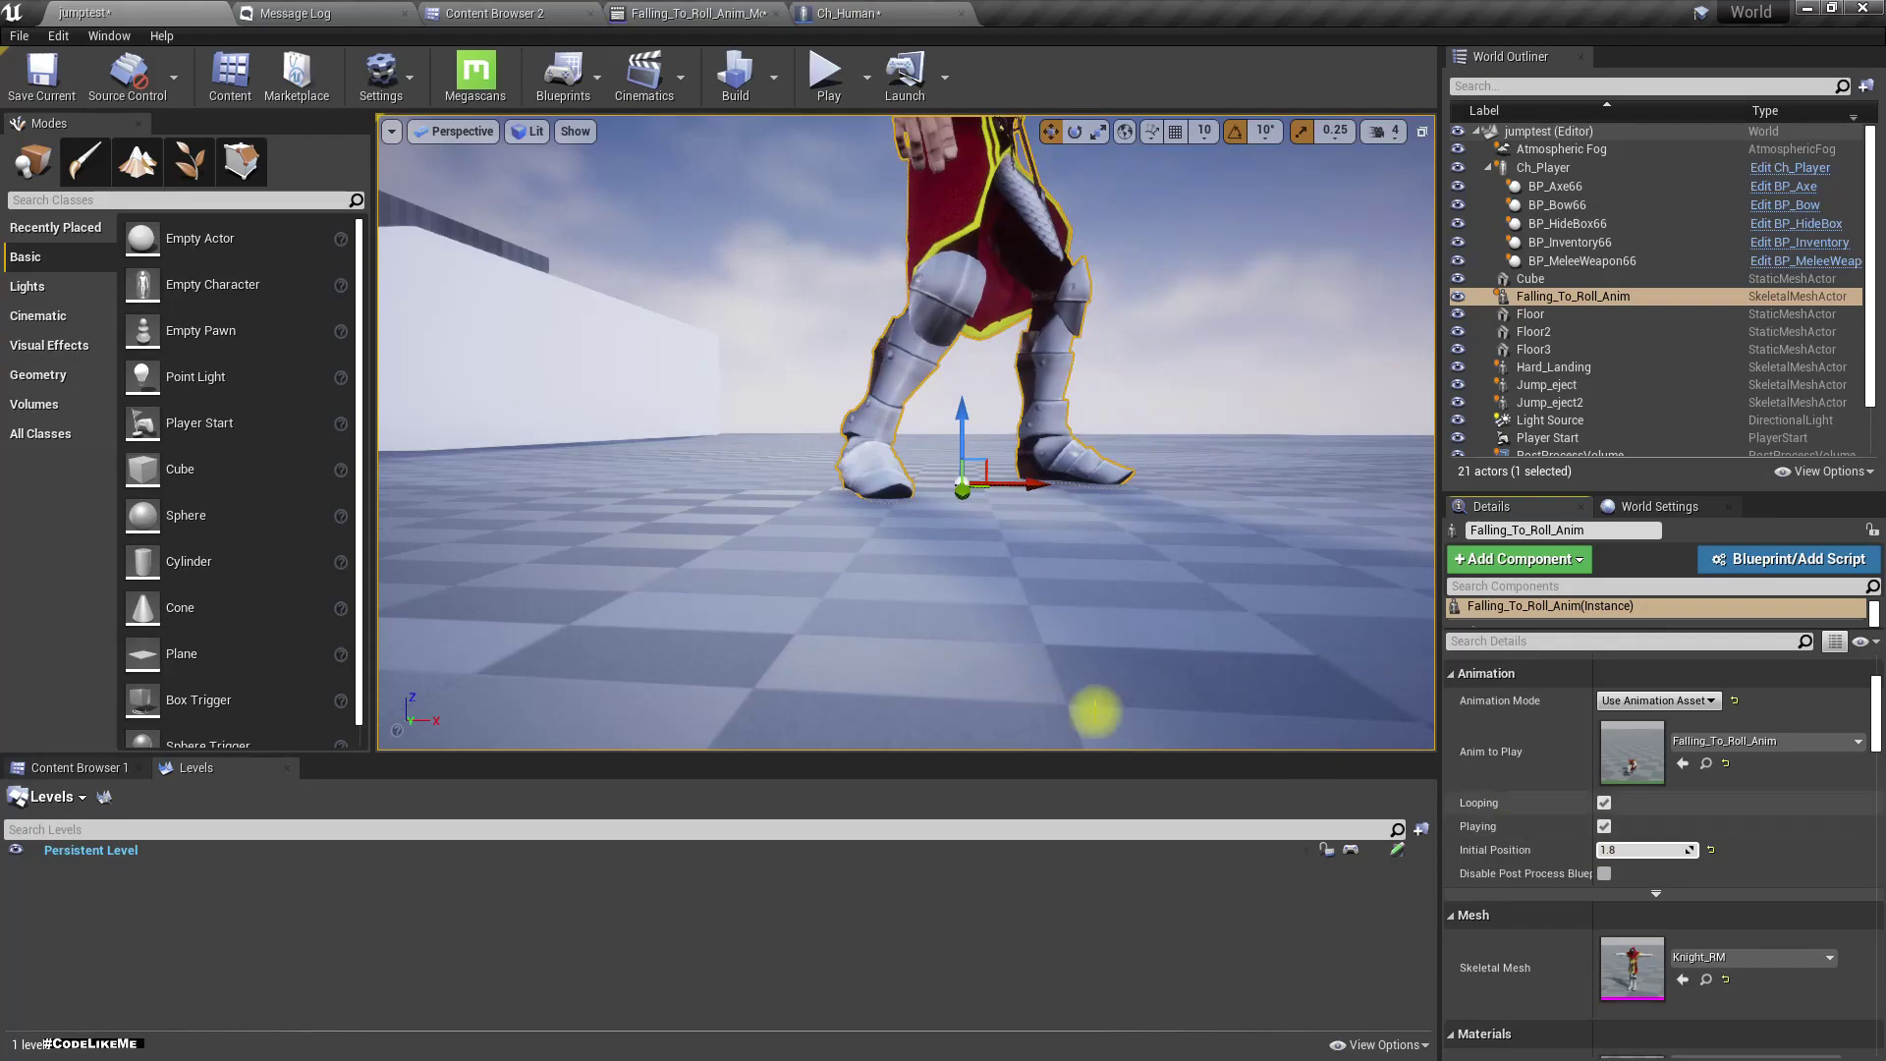
key("f")
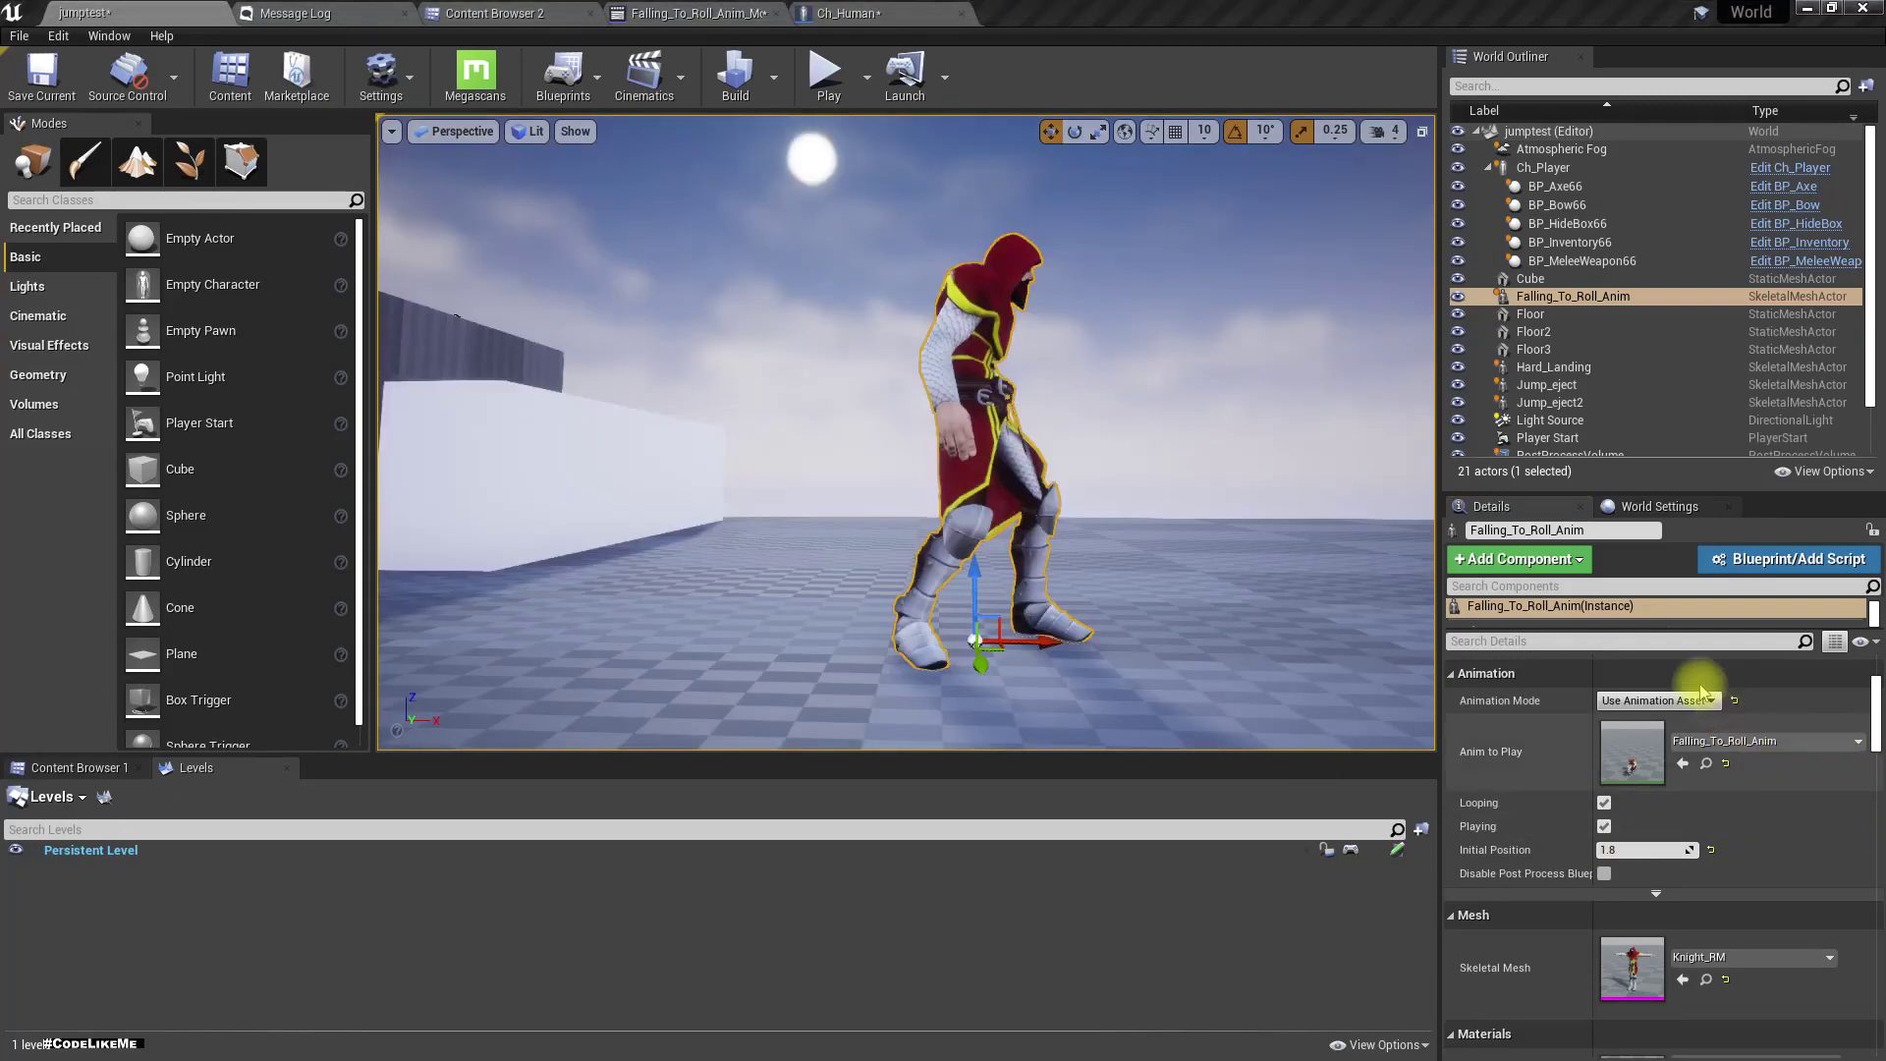
- Open Ch_Player from the world's game mode settings and disable Do Collision Test on its SpringArm
left_click(1658, 506)
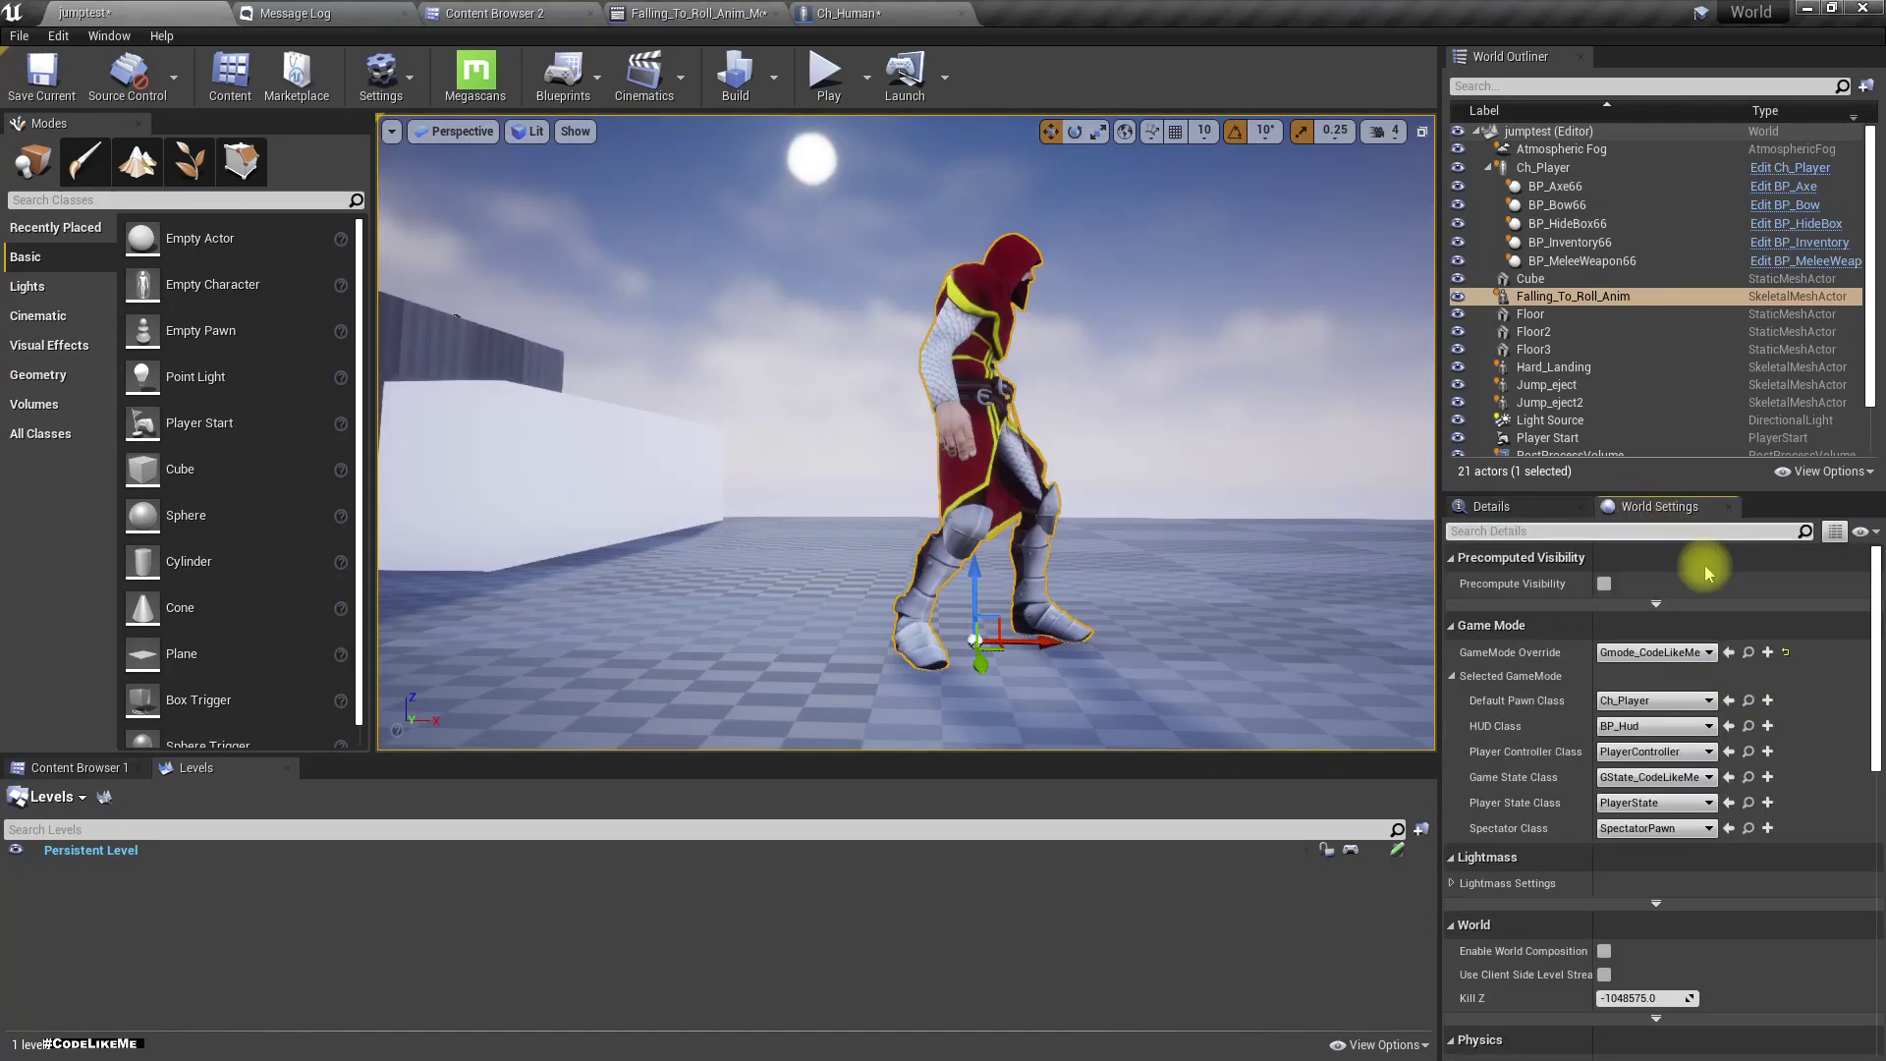
left_click(1748, 701)
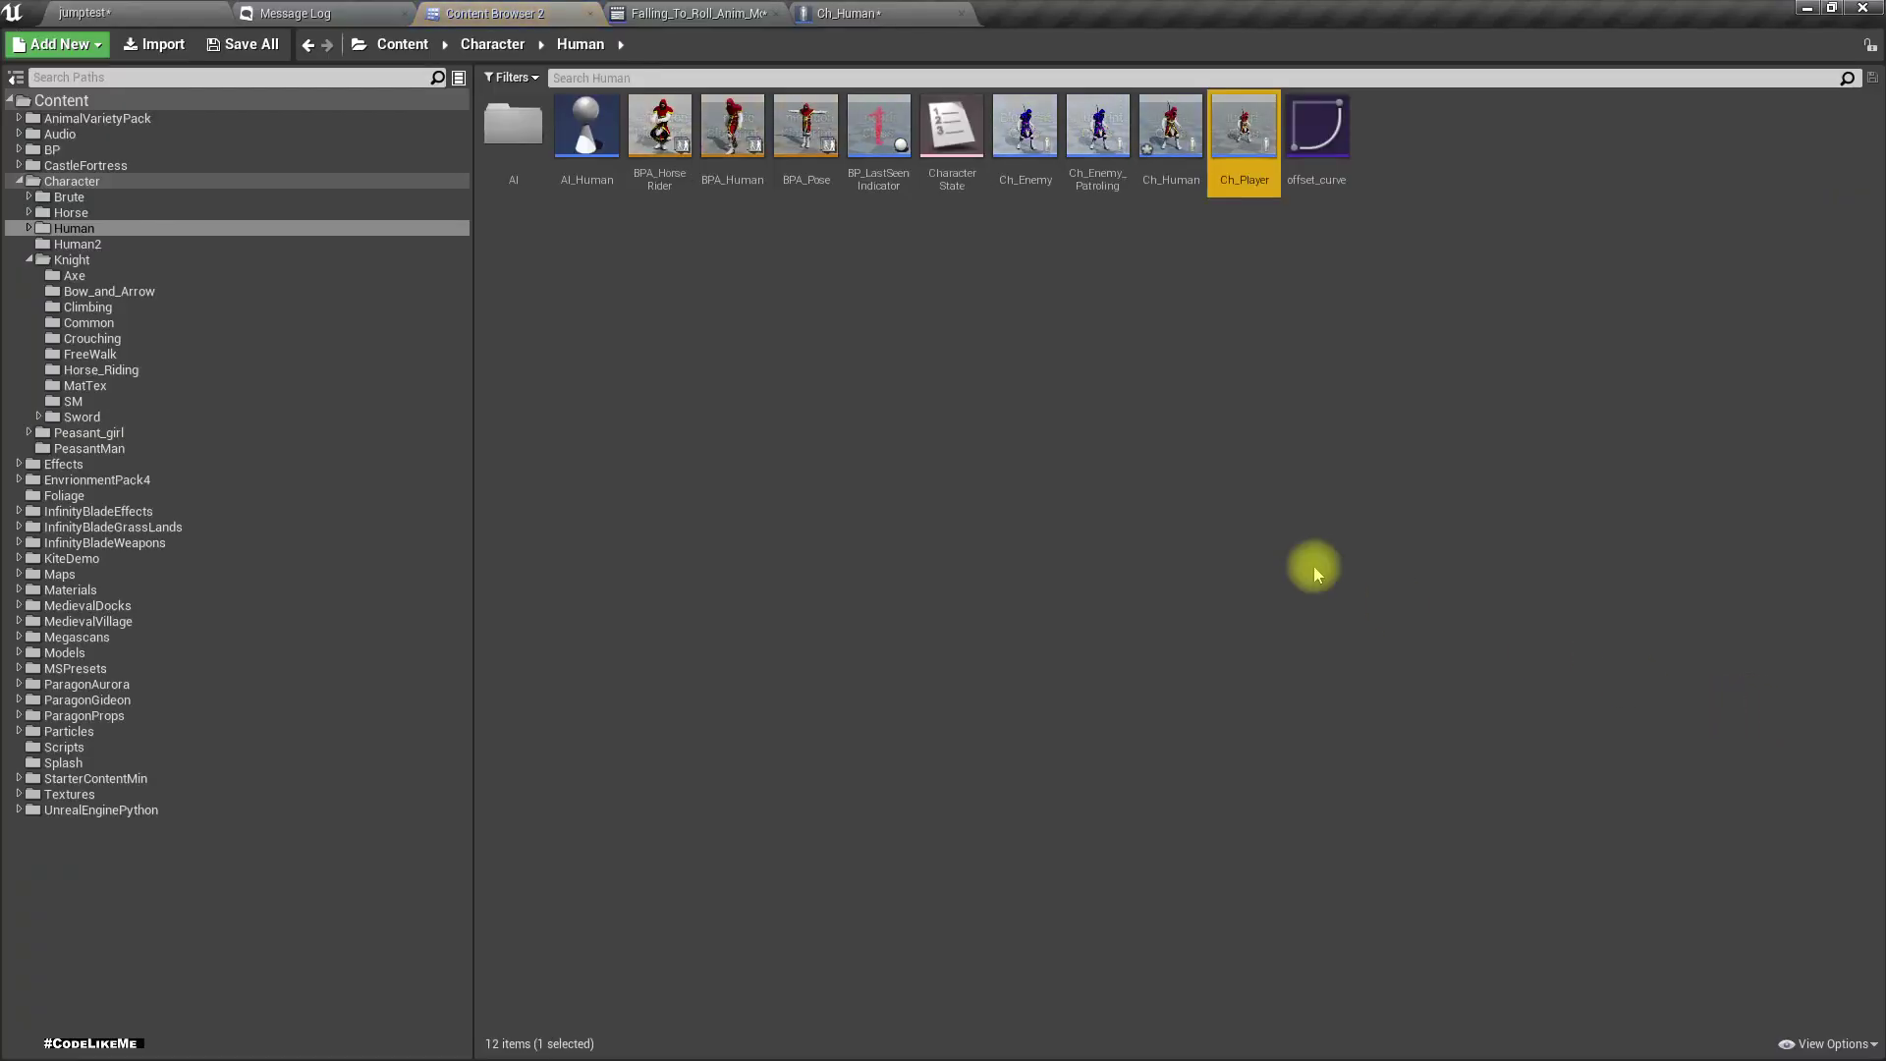
double_click(1217, 173)
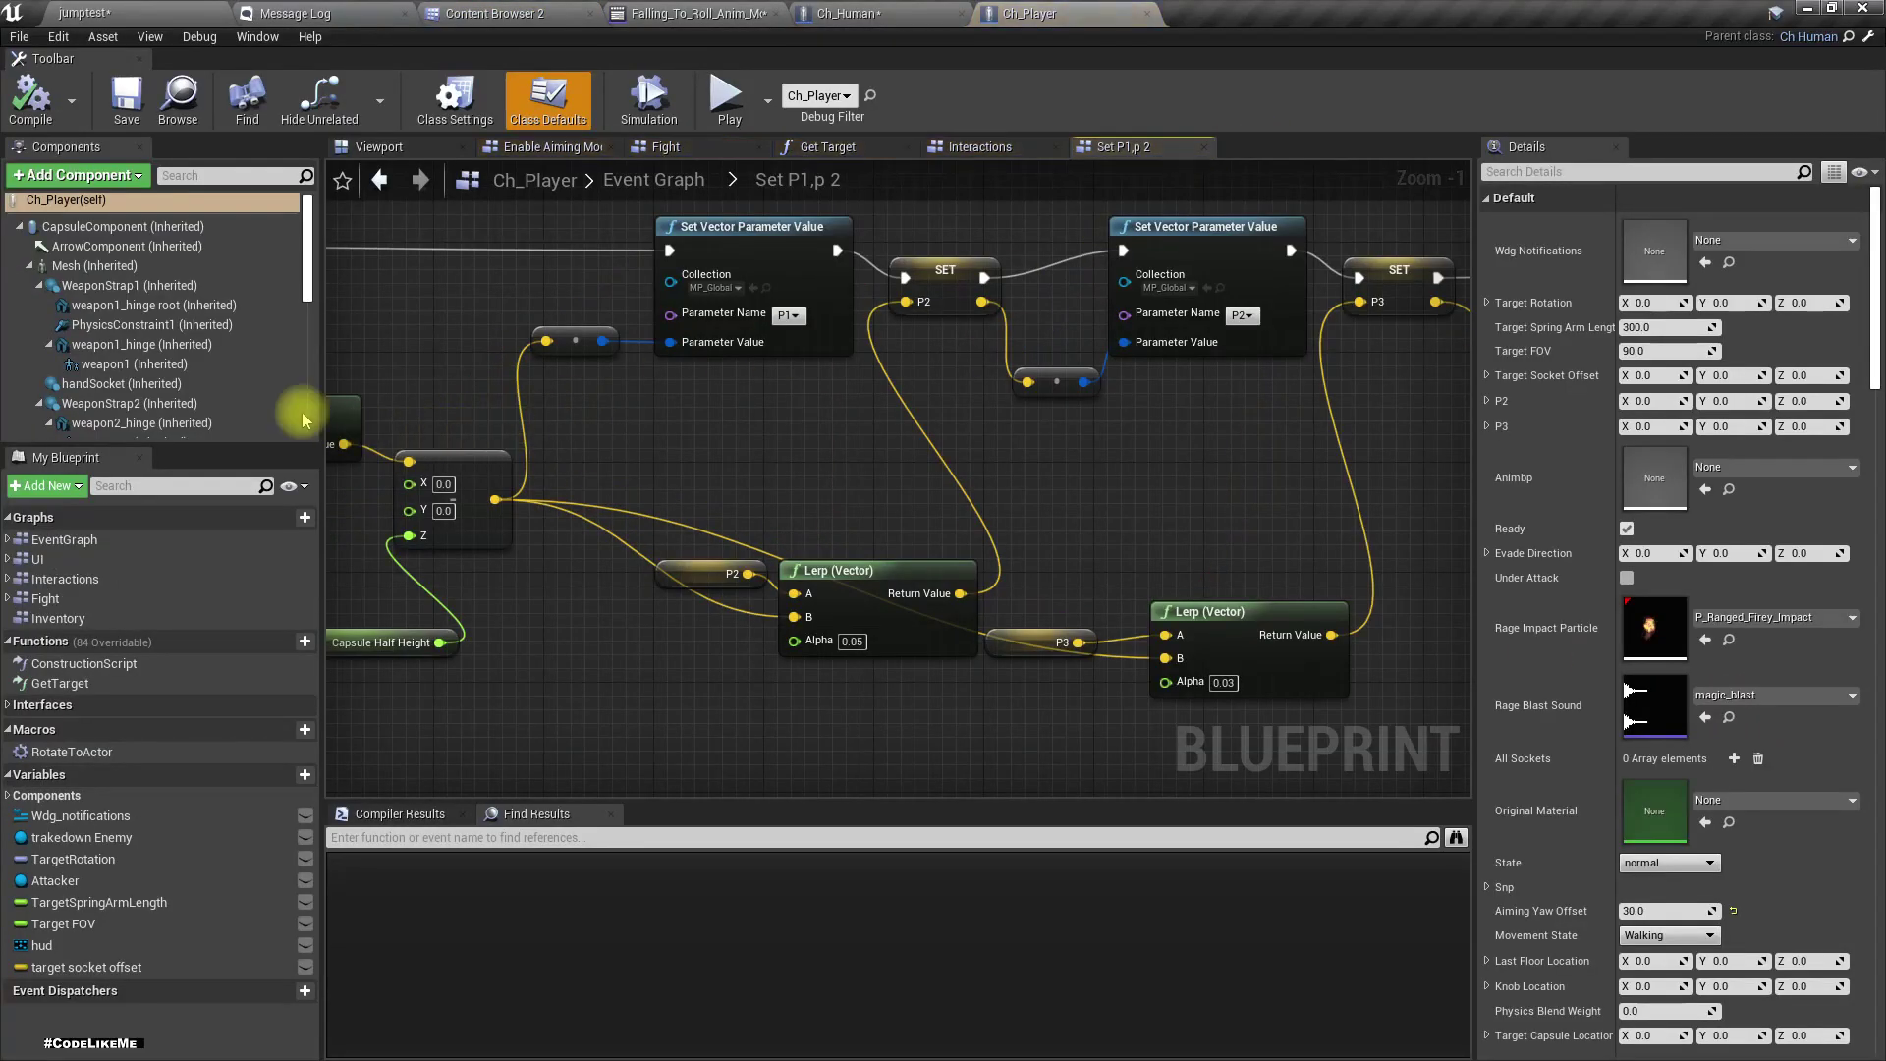
scroll(202, 388, "down", 2)
scroll(196, 383, "down", 5)
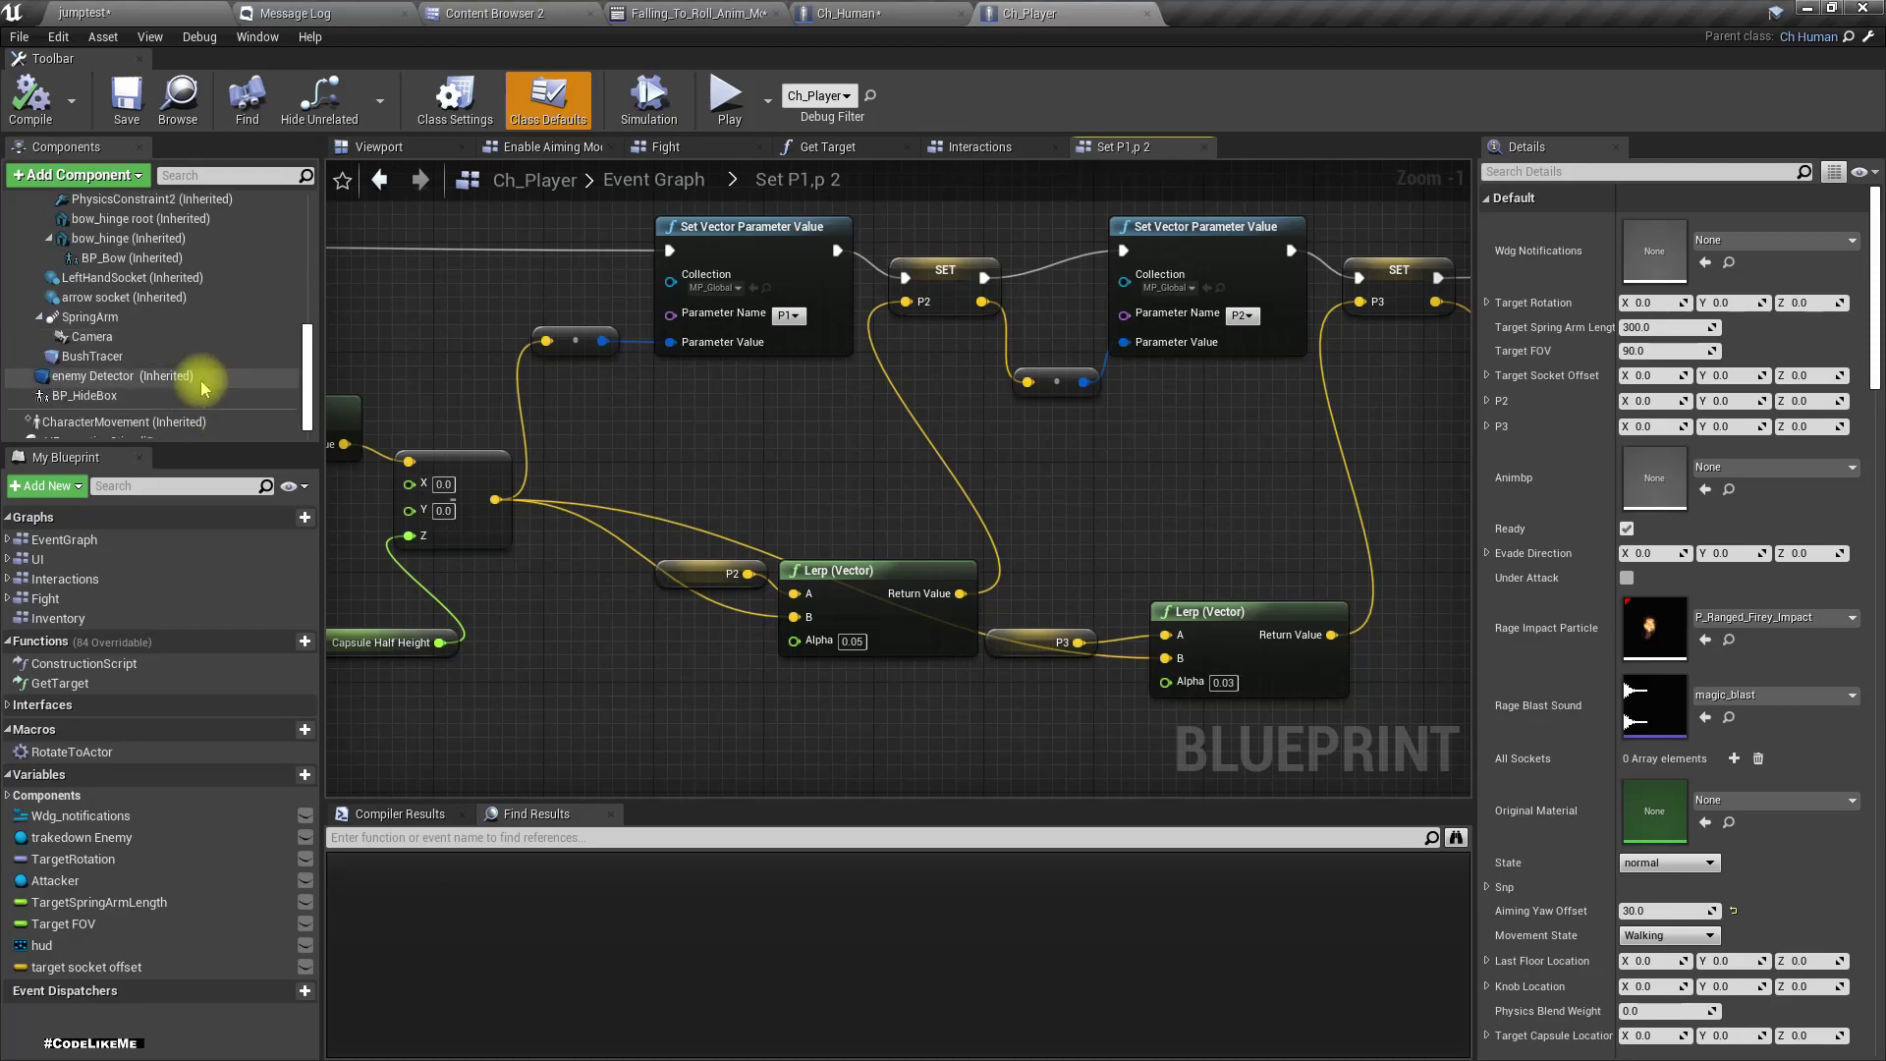
left_click(90, 302)
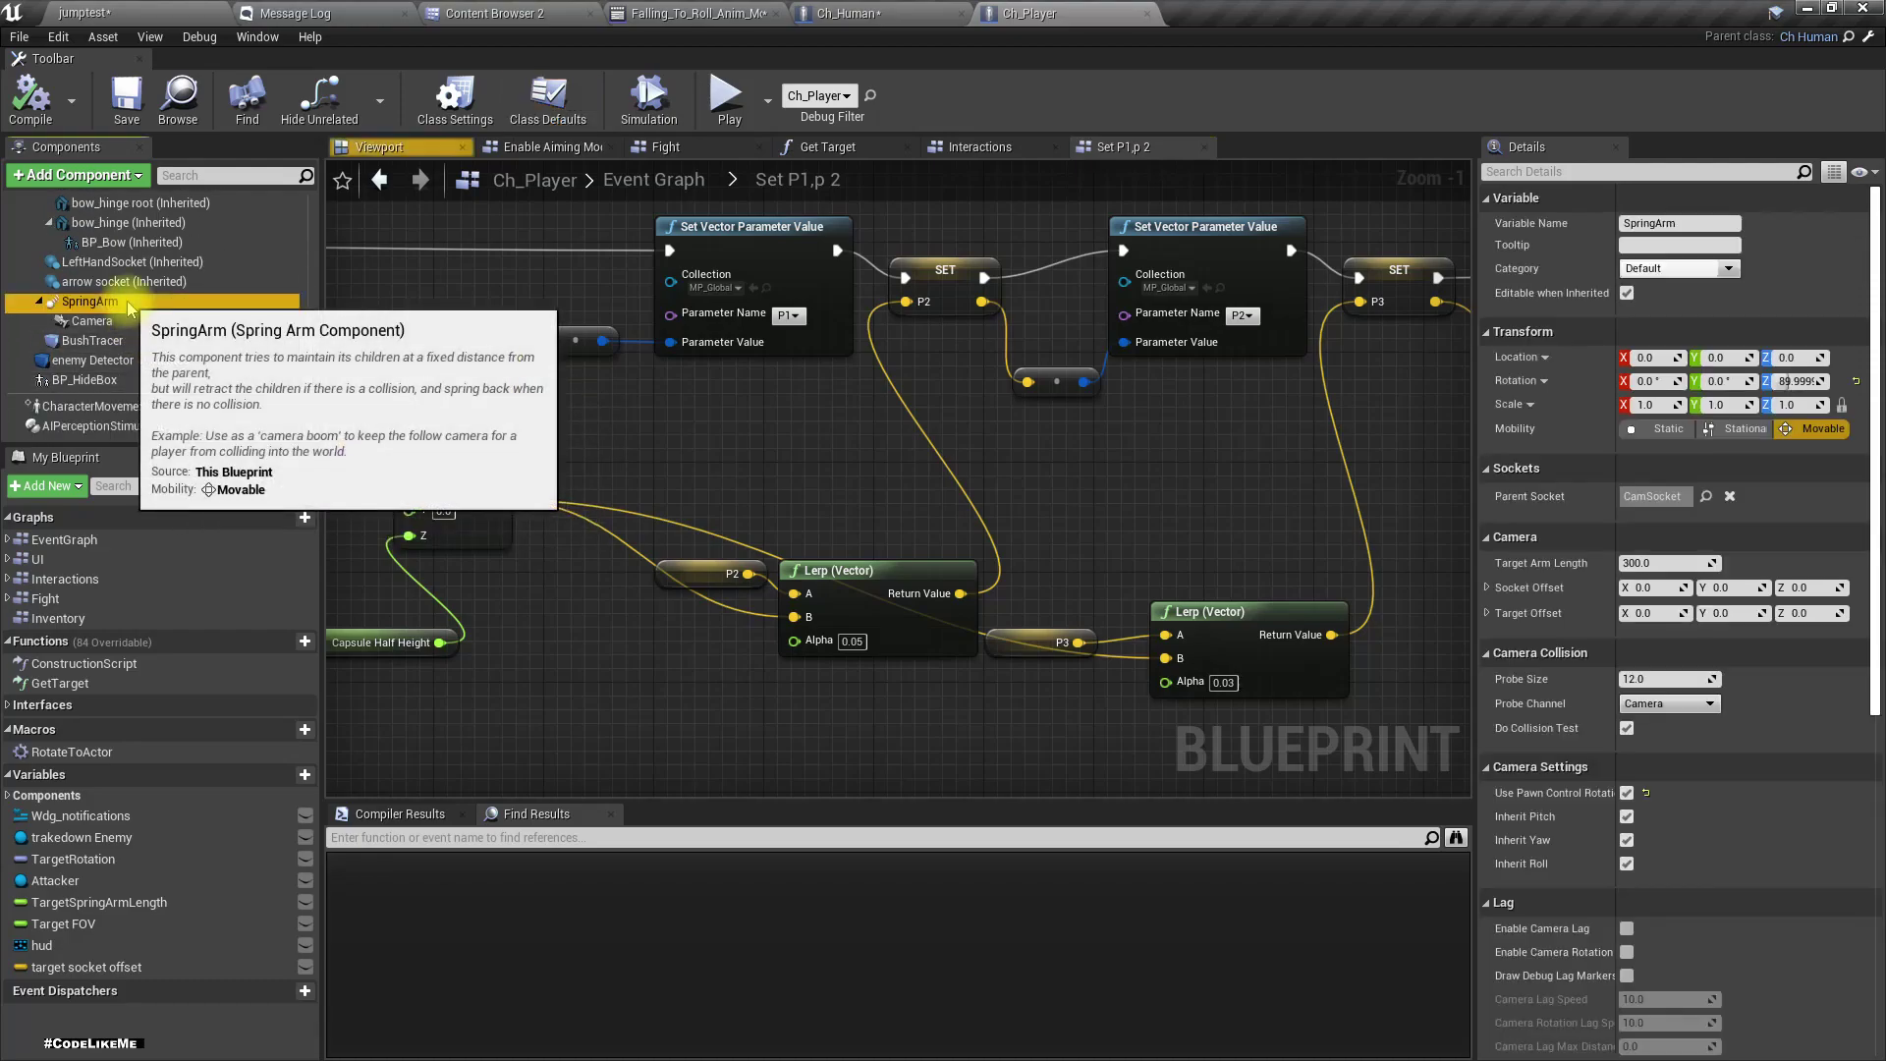
left_click(1626, 730)
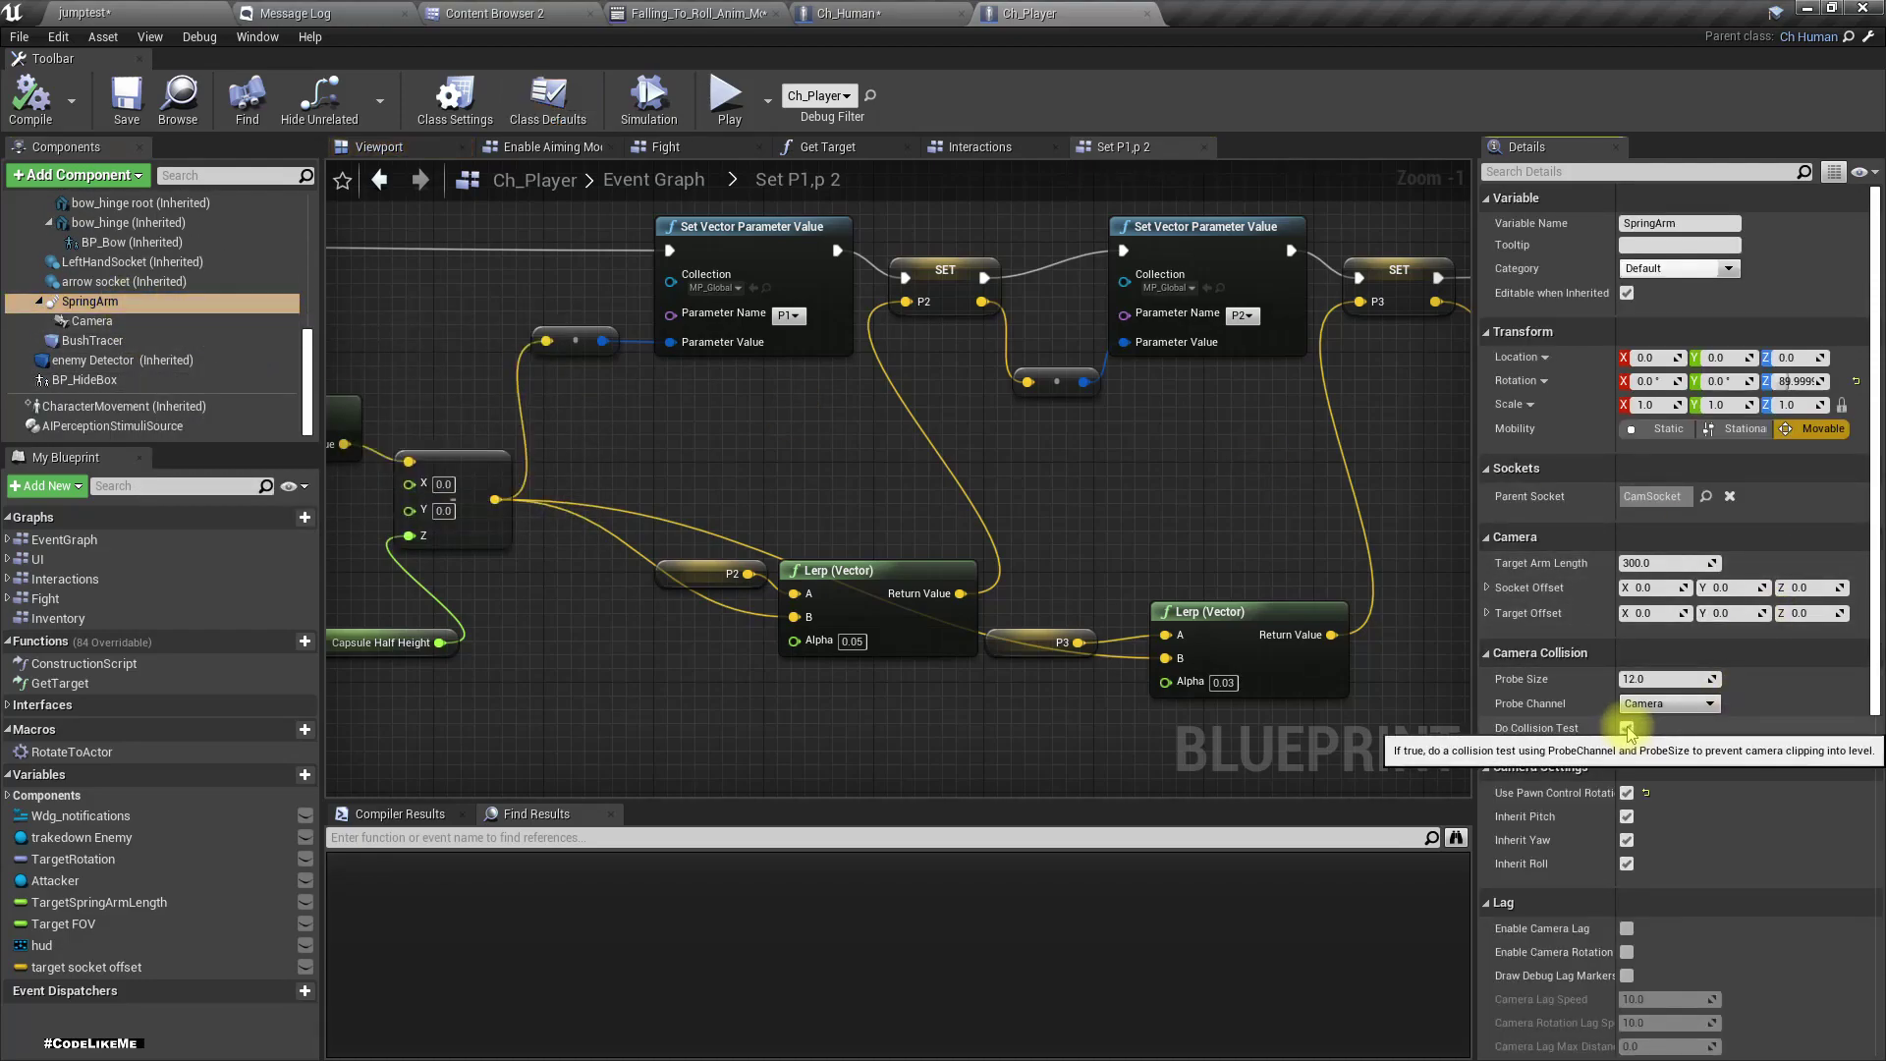
left_click(361, 268)
- Play-test jumptest full screen, moving the knight toward the ledge to view the placed roll animation from above
left_click(83, 13)
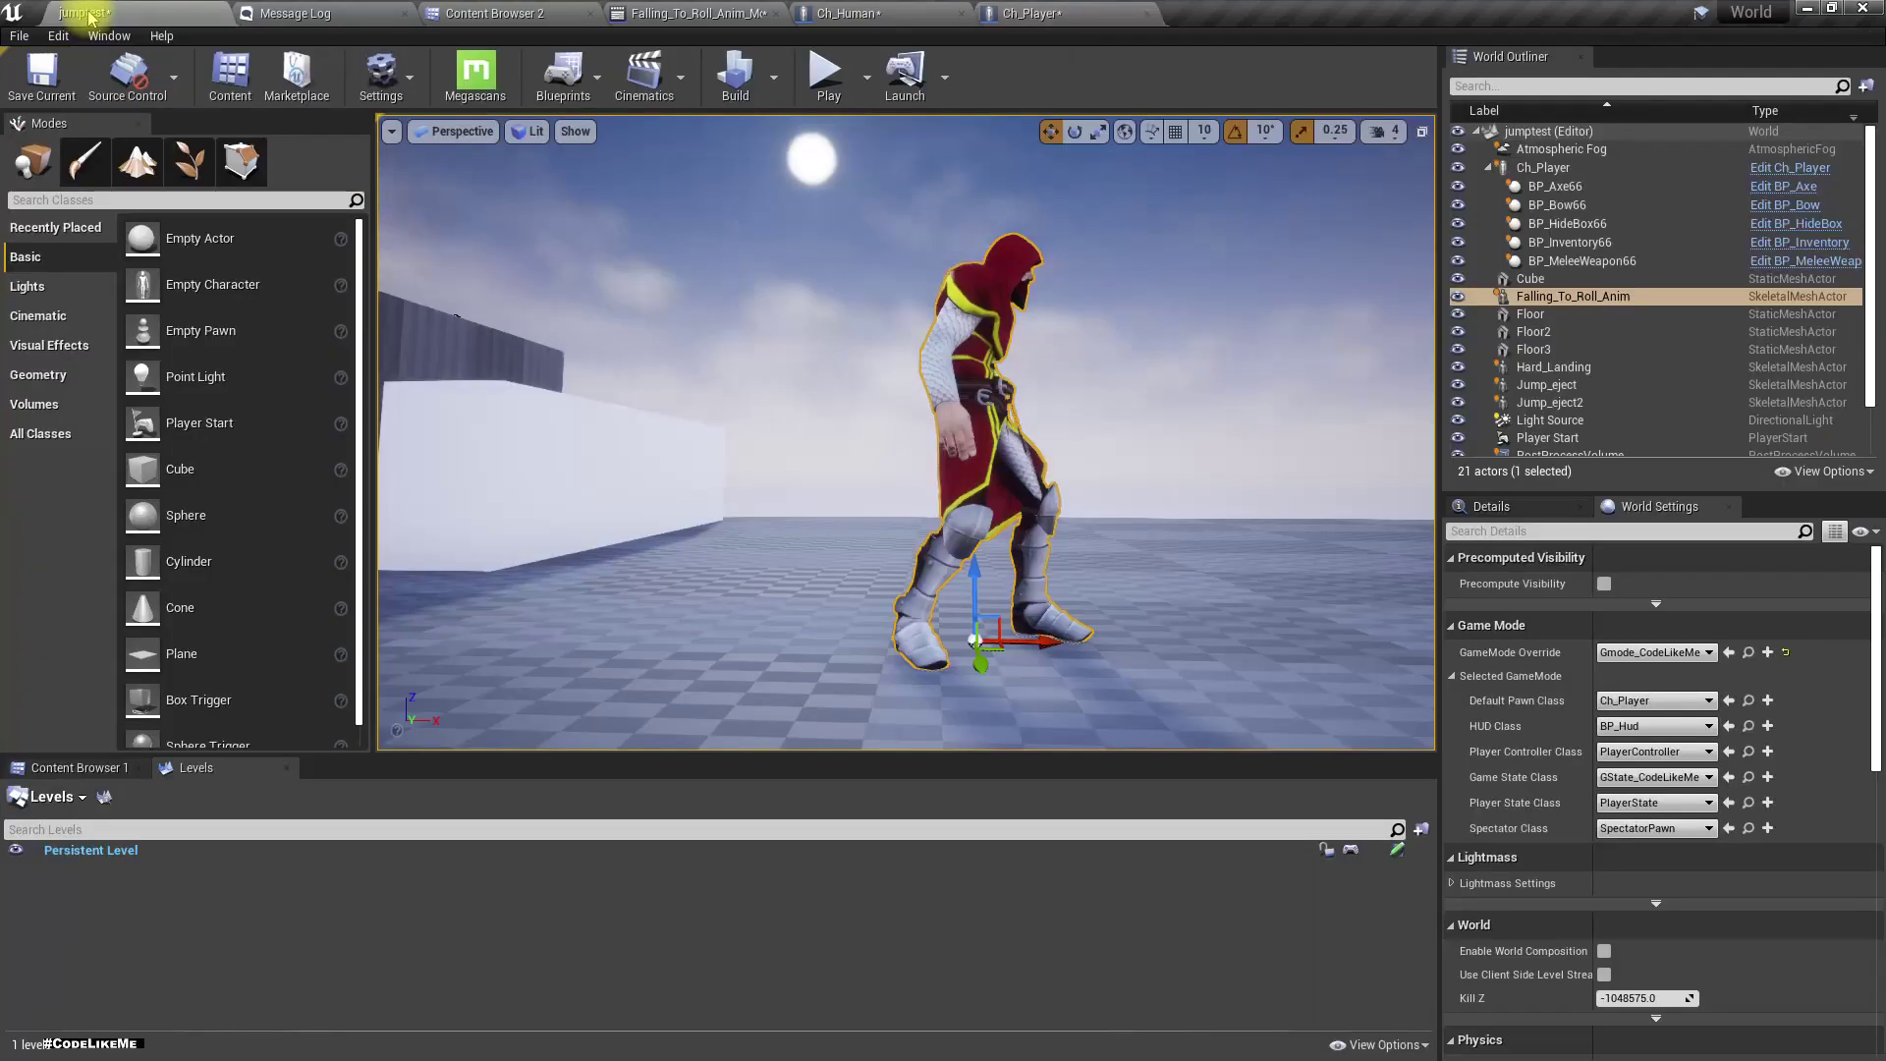
scroll(673, 273, "up", 3)
key("F11")
key("alt+p")
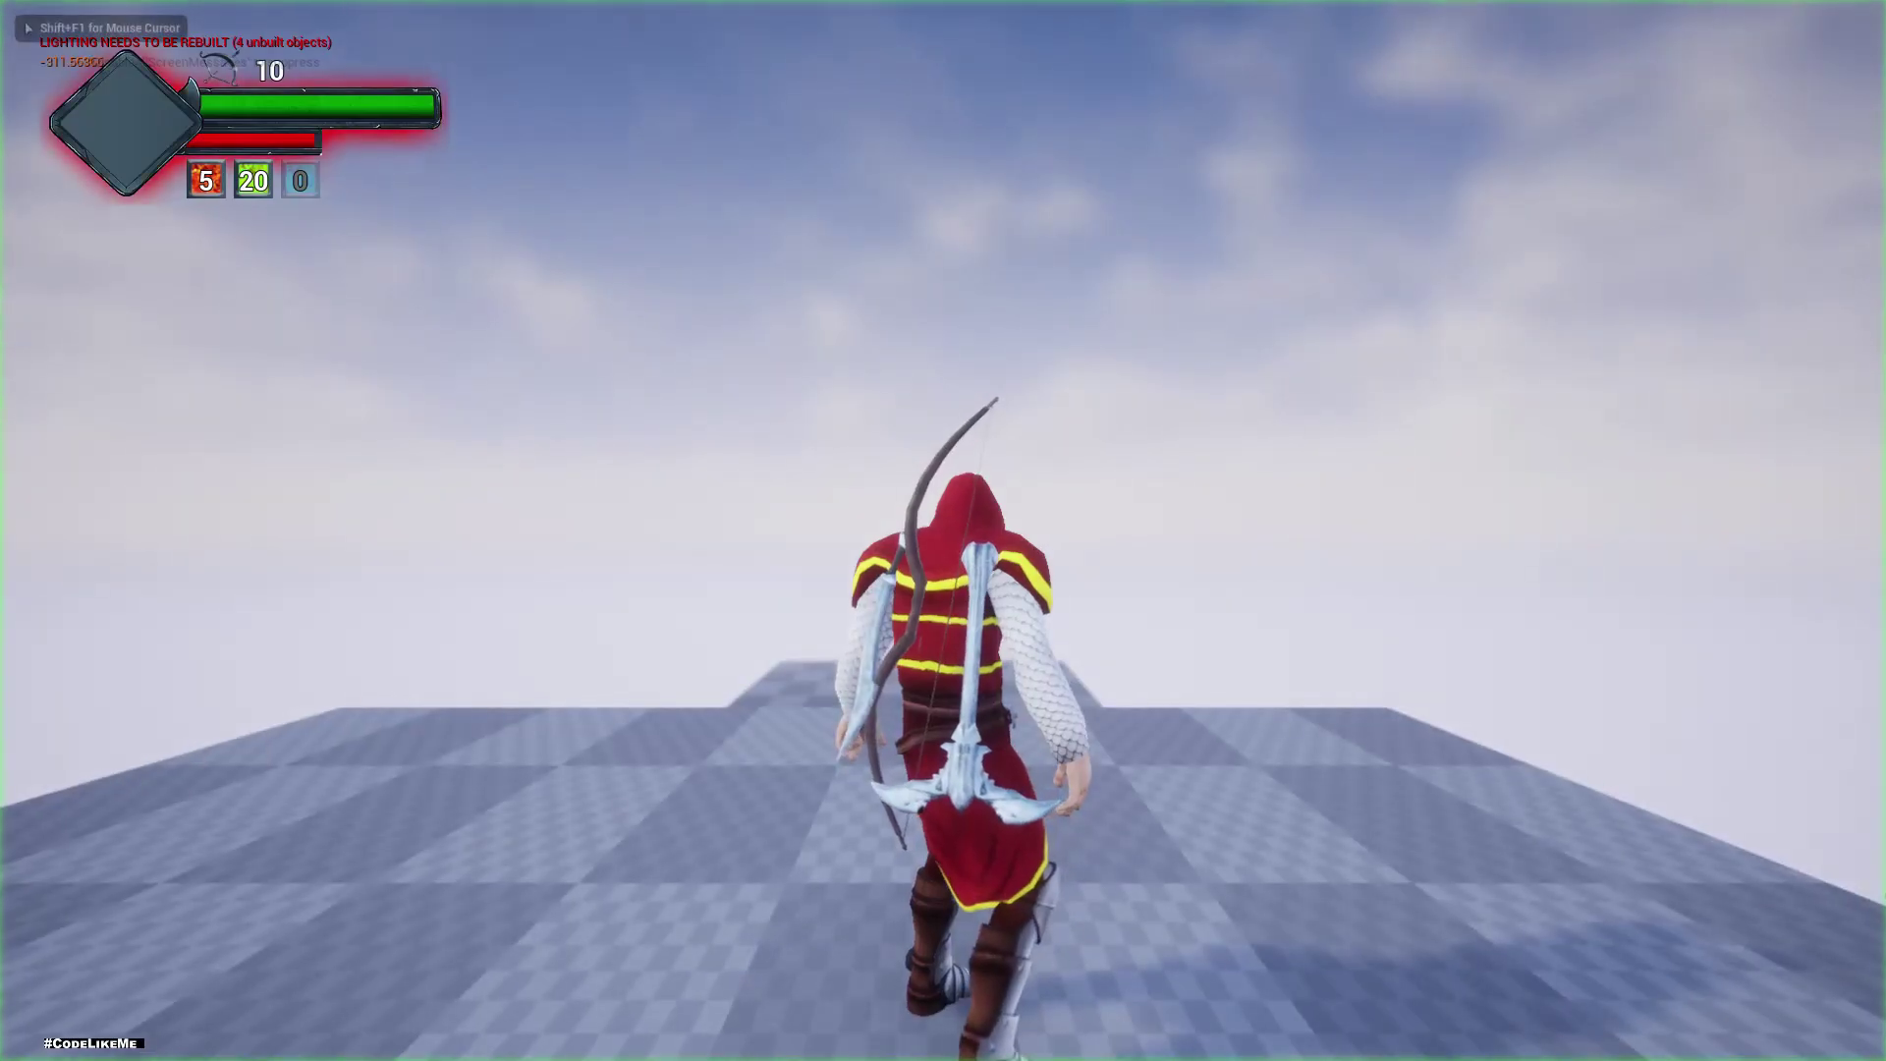
key("w")
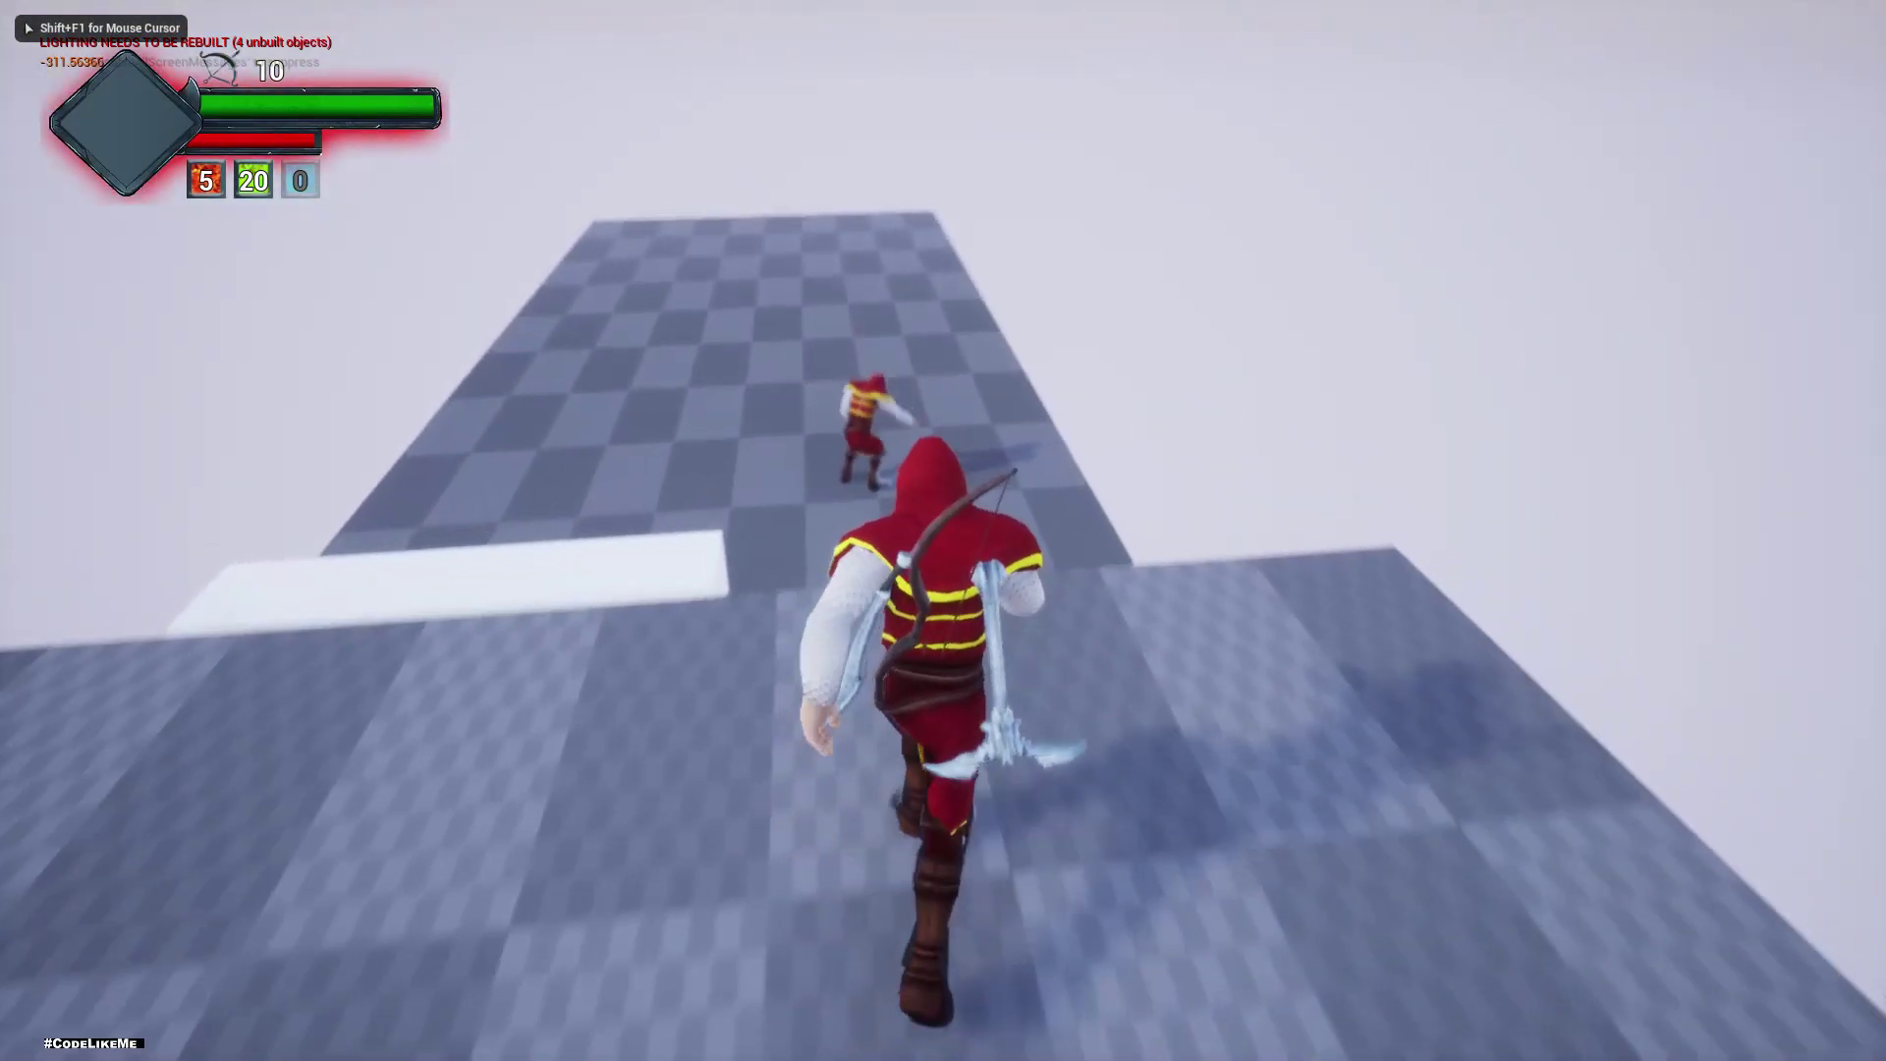
left_click(779, 497)
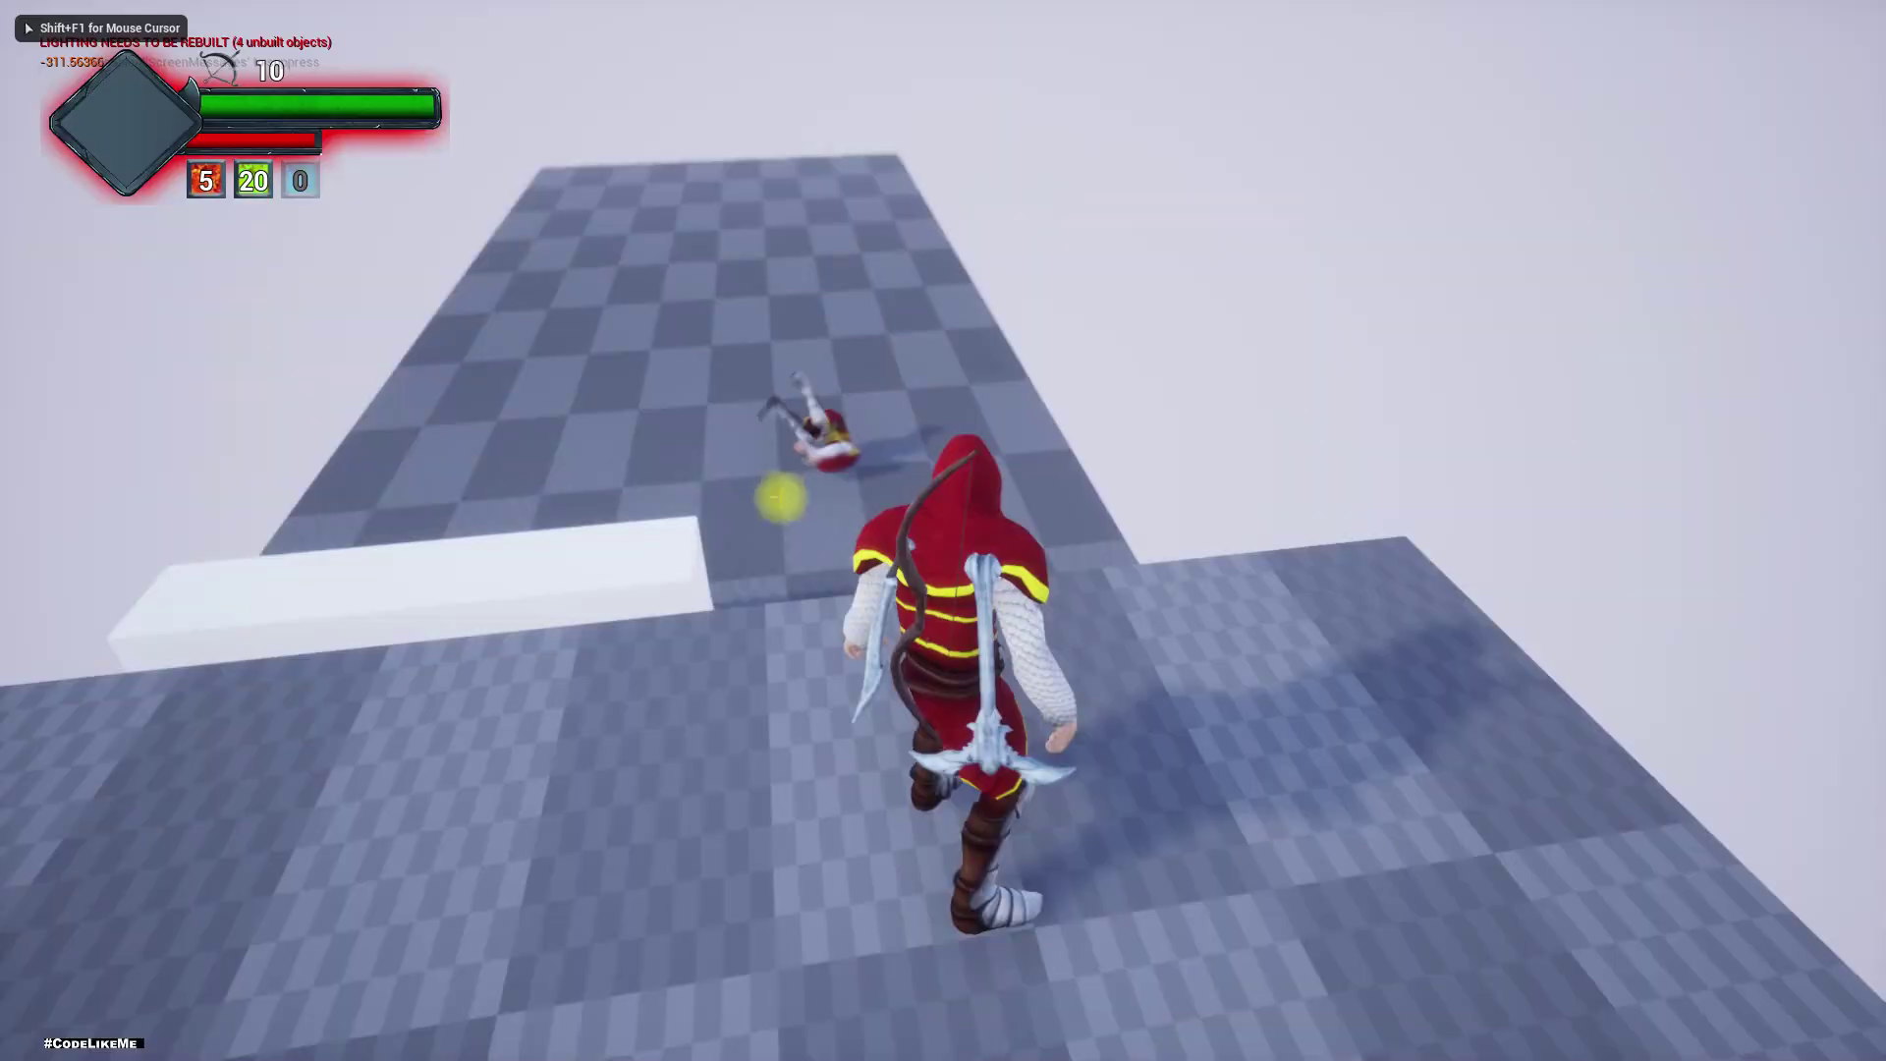
key("Escape")
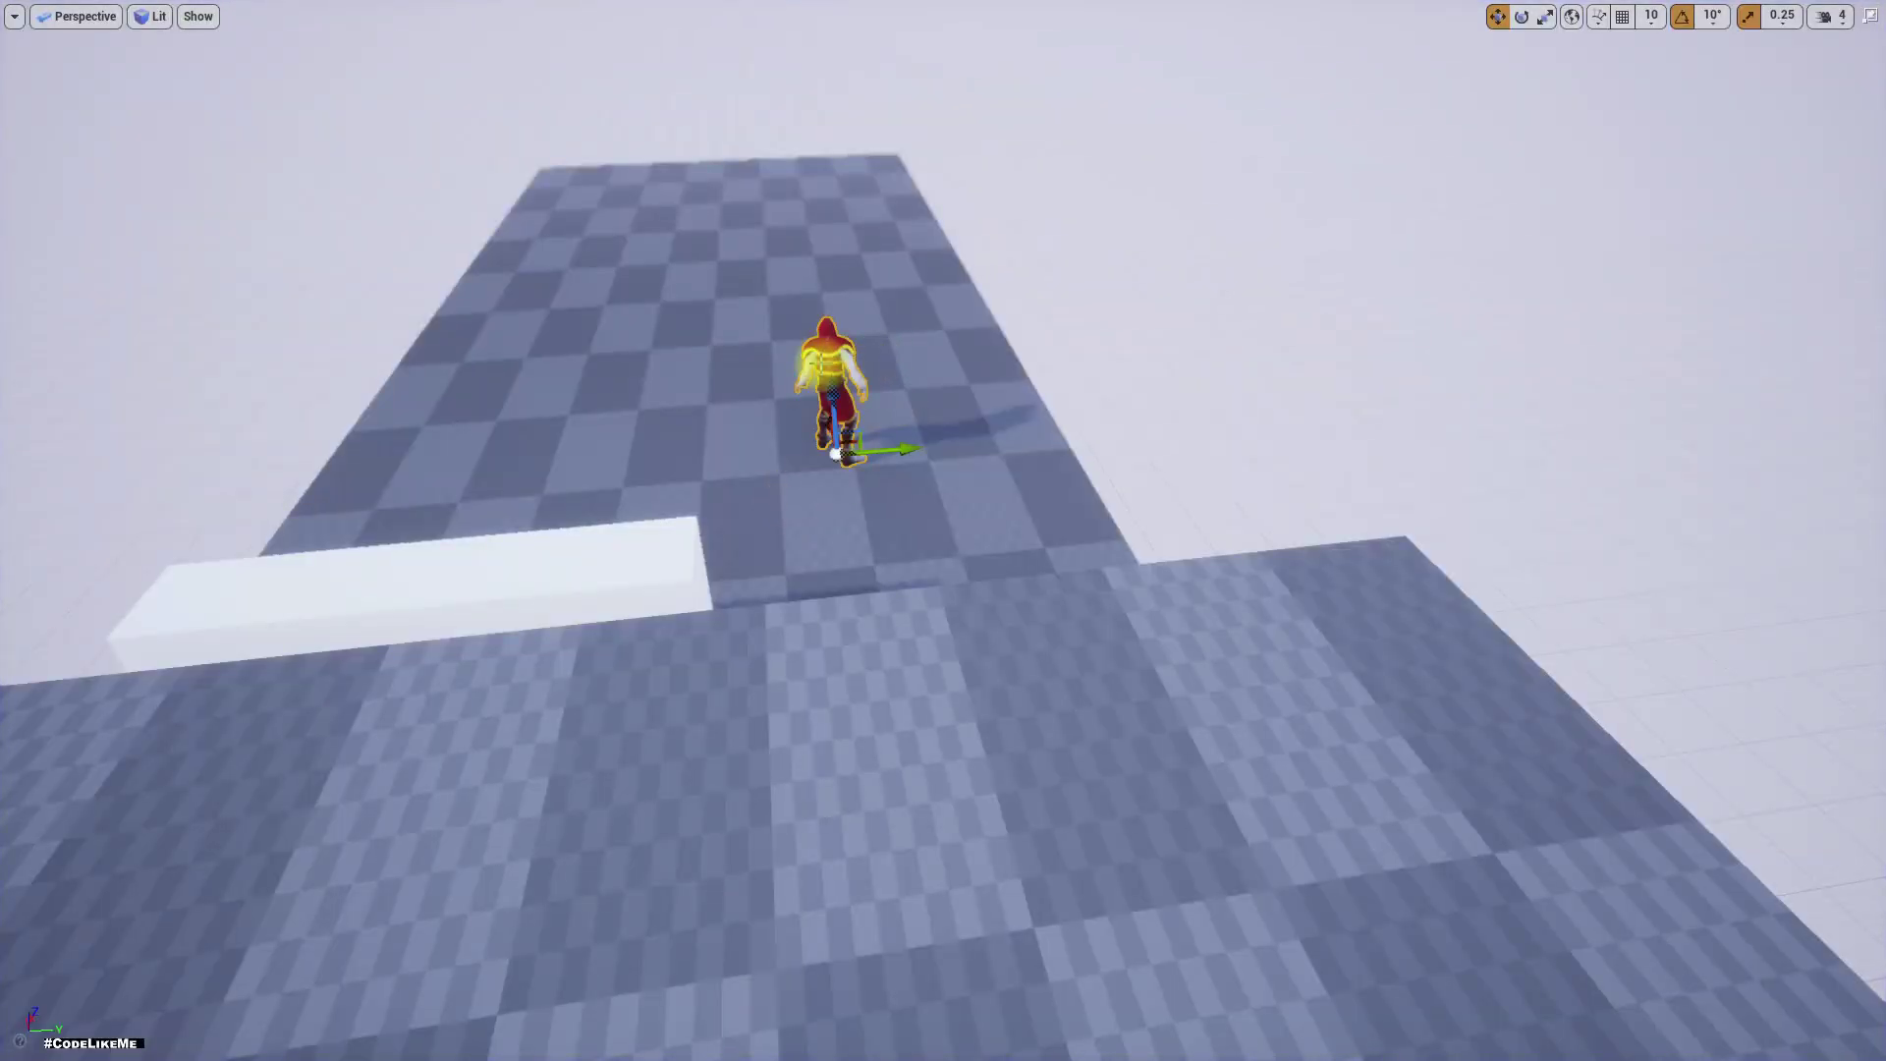
- Play-test the level again, switching weapons and running off the ledge to check the roll and camera from different directions
key("alt+p")
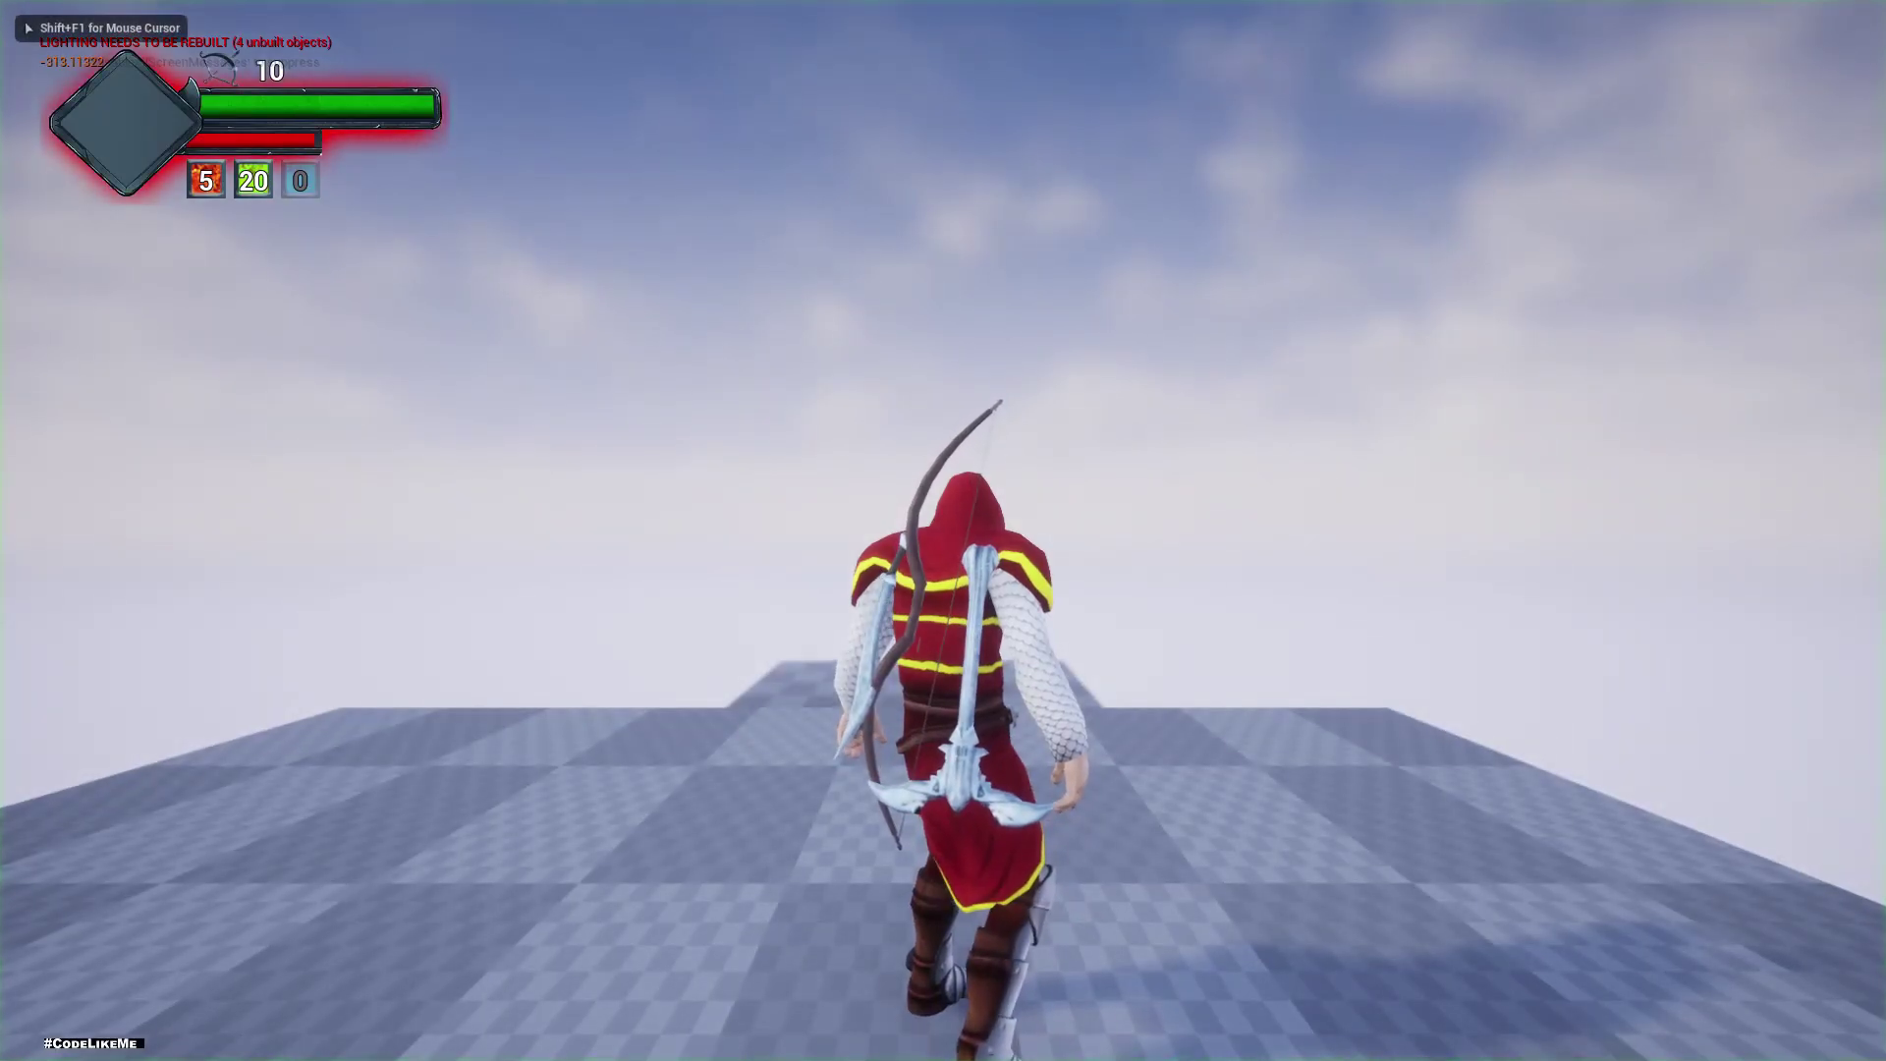
key("1")
key("2")
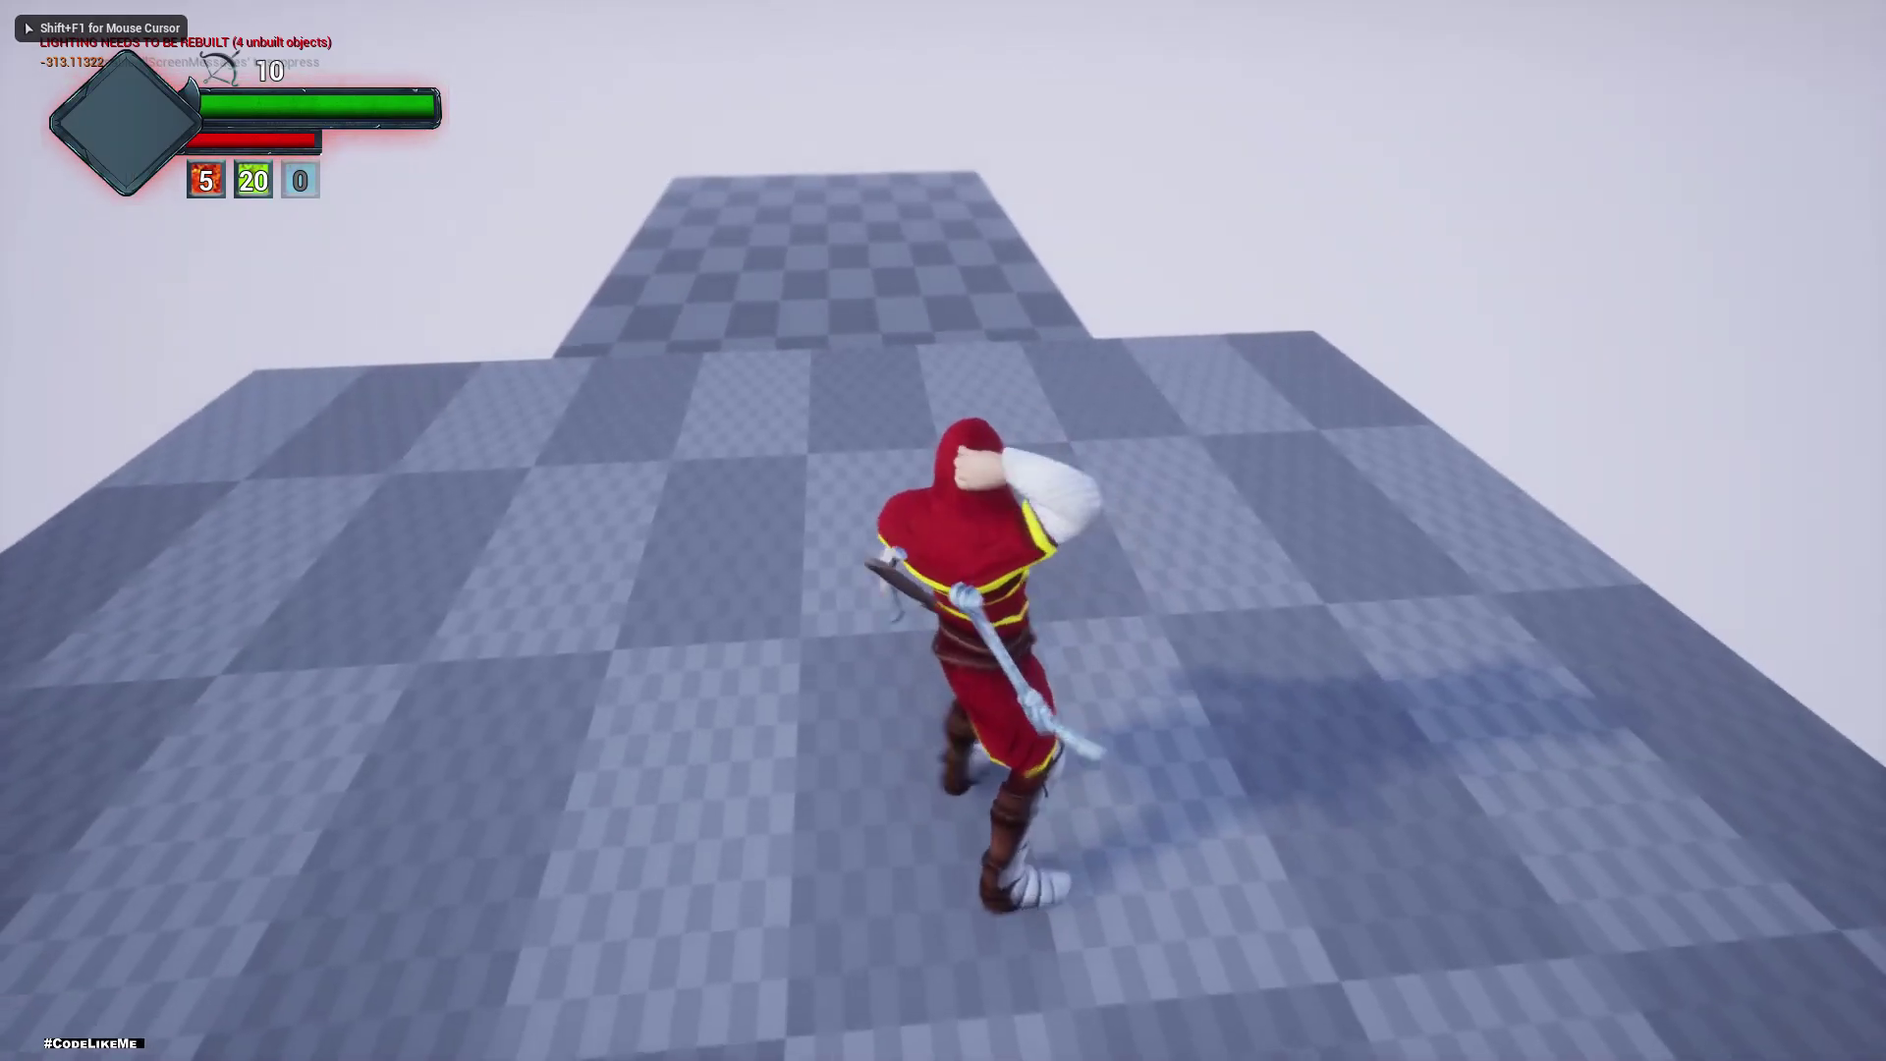
key("w")
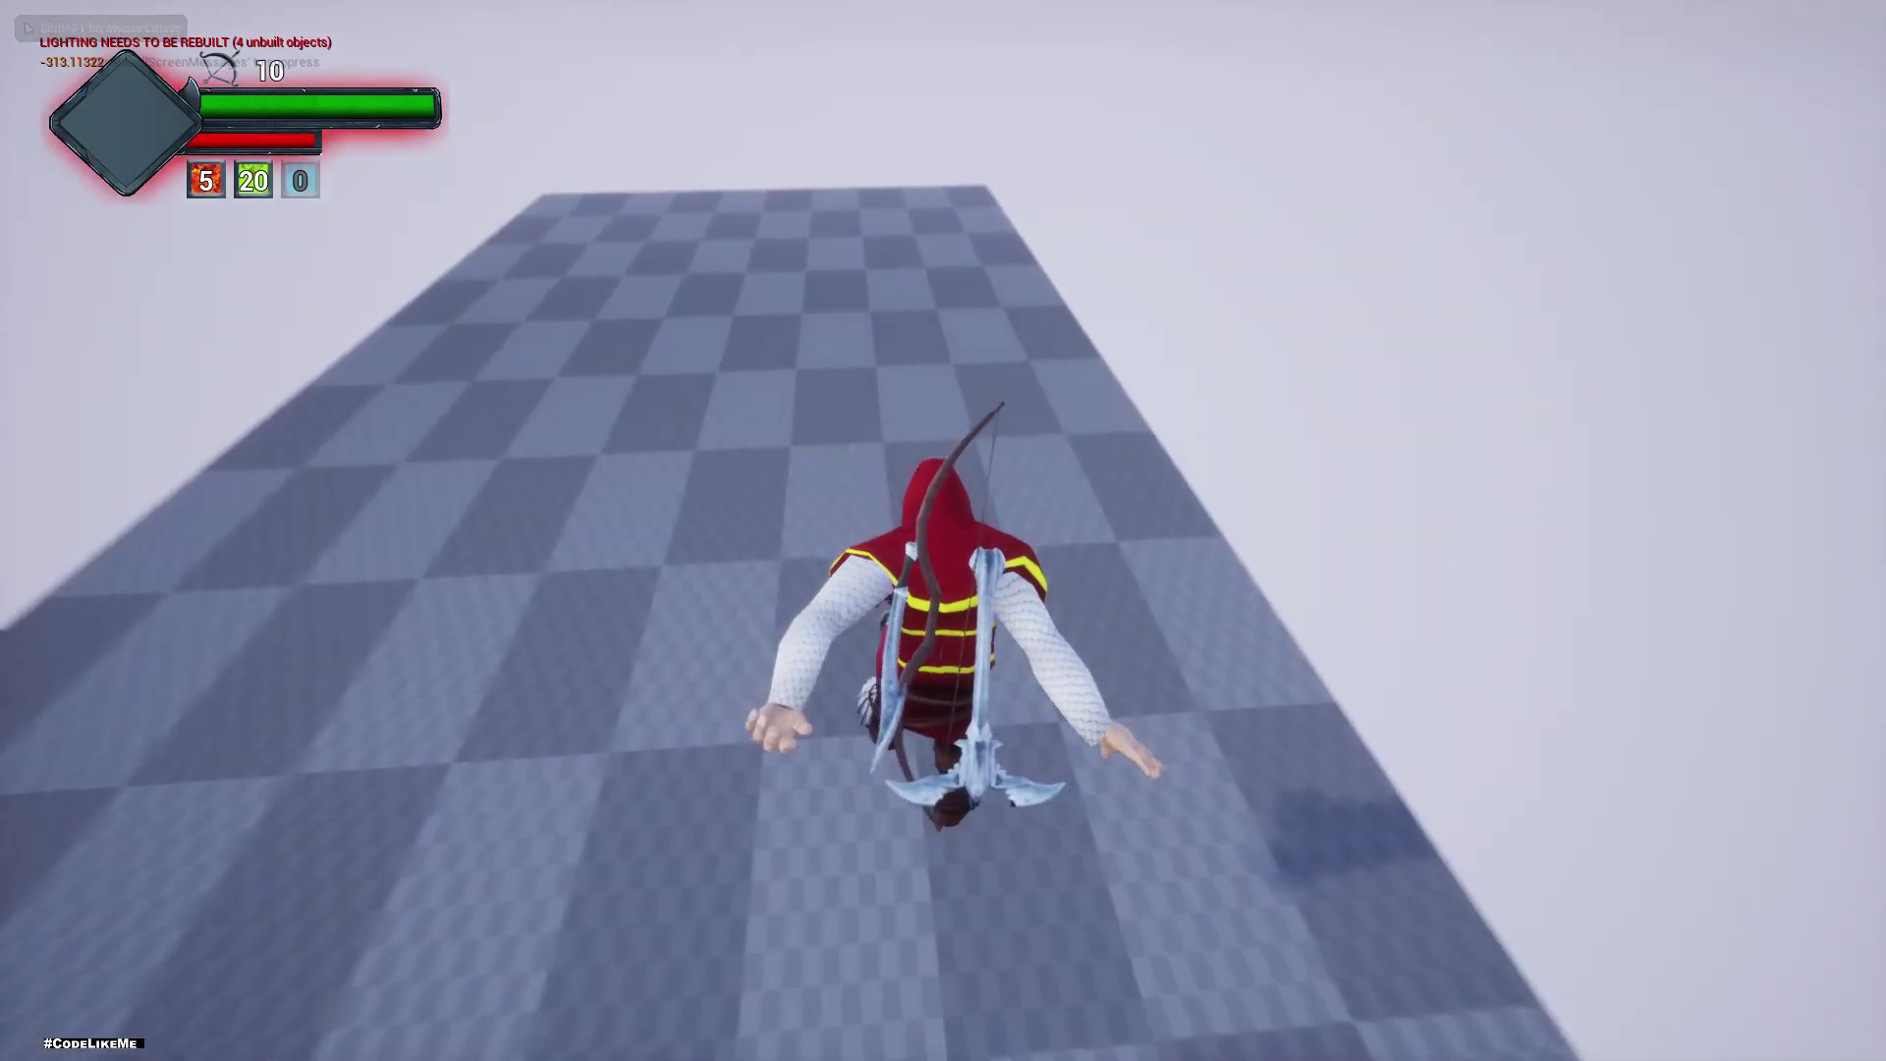
key("d")
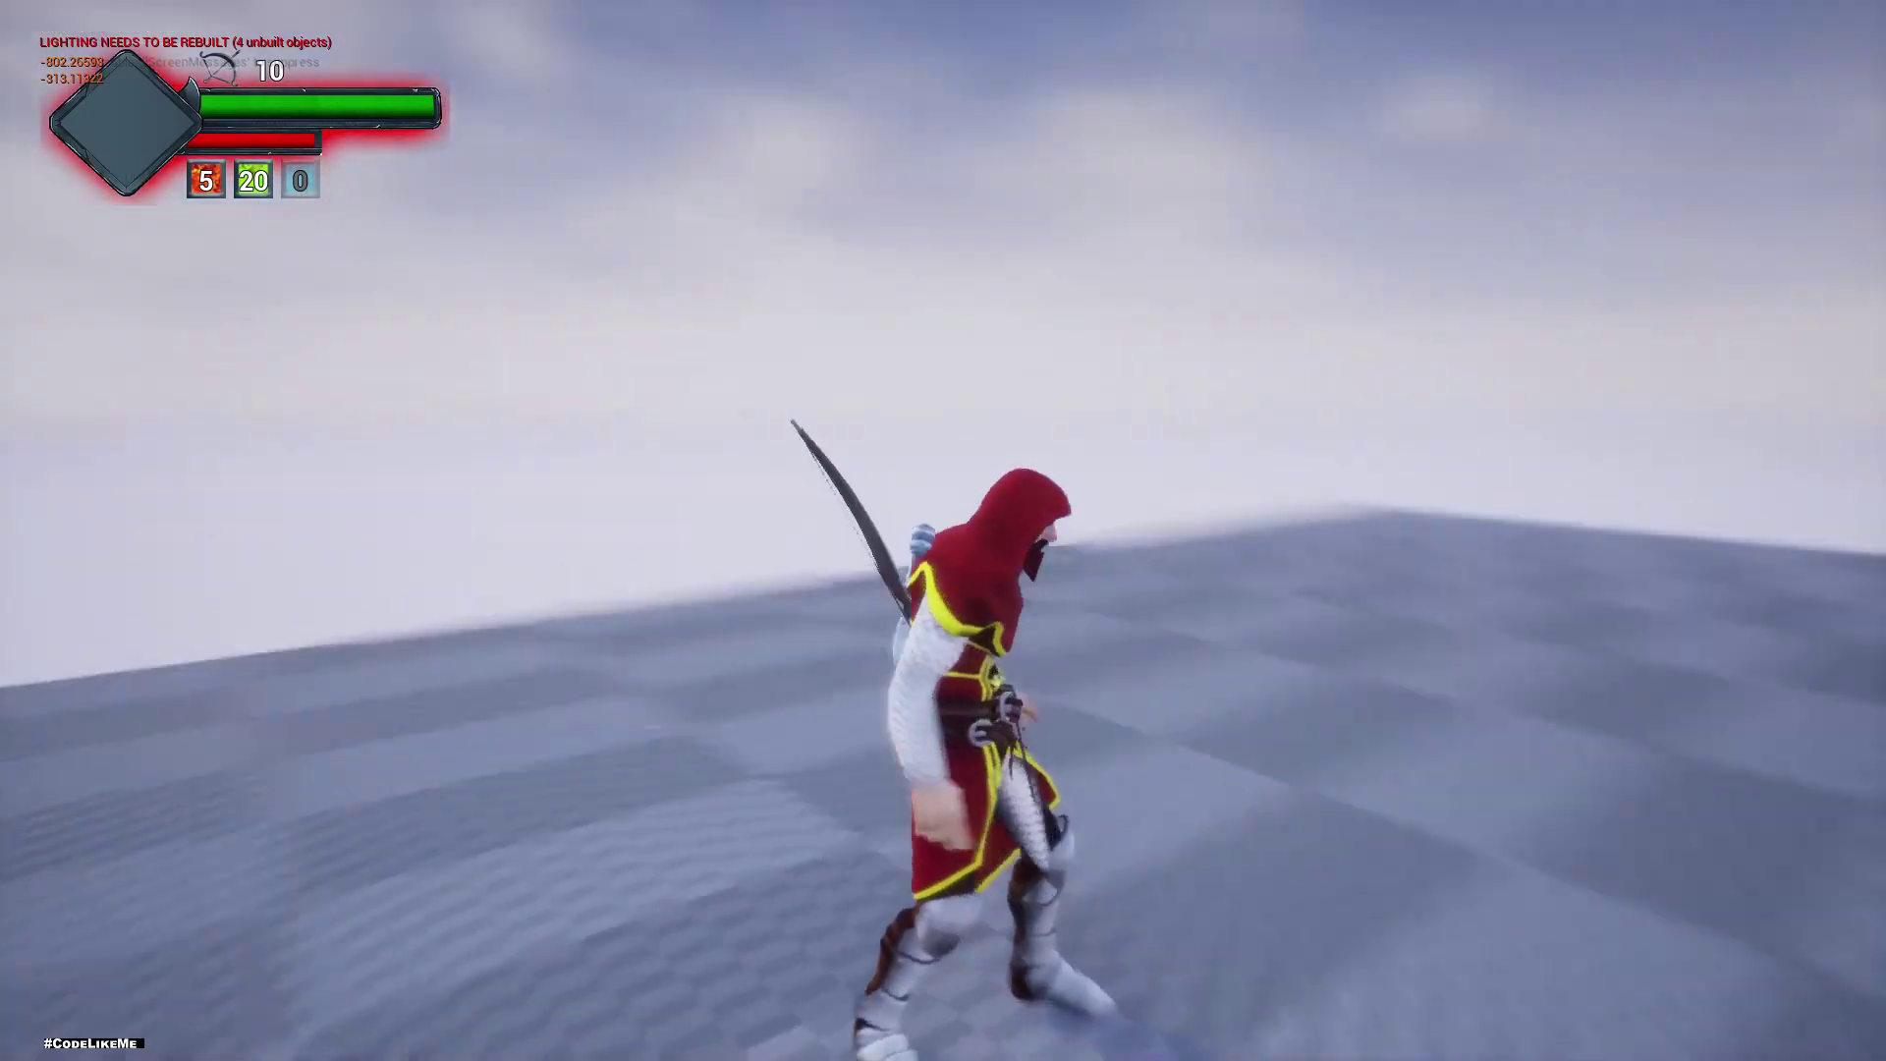
key("w")
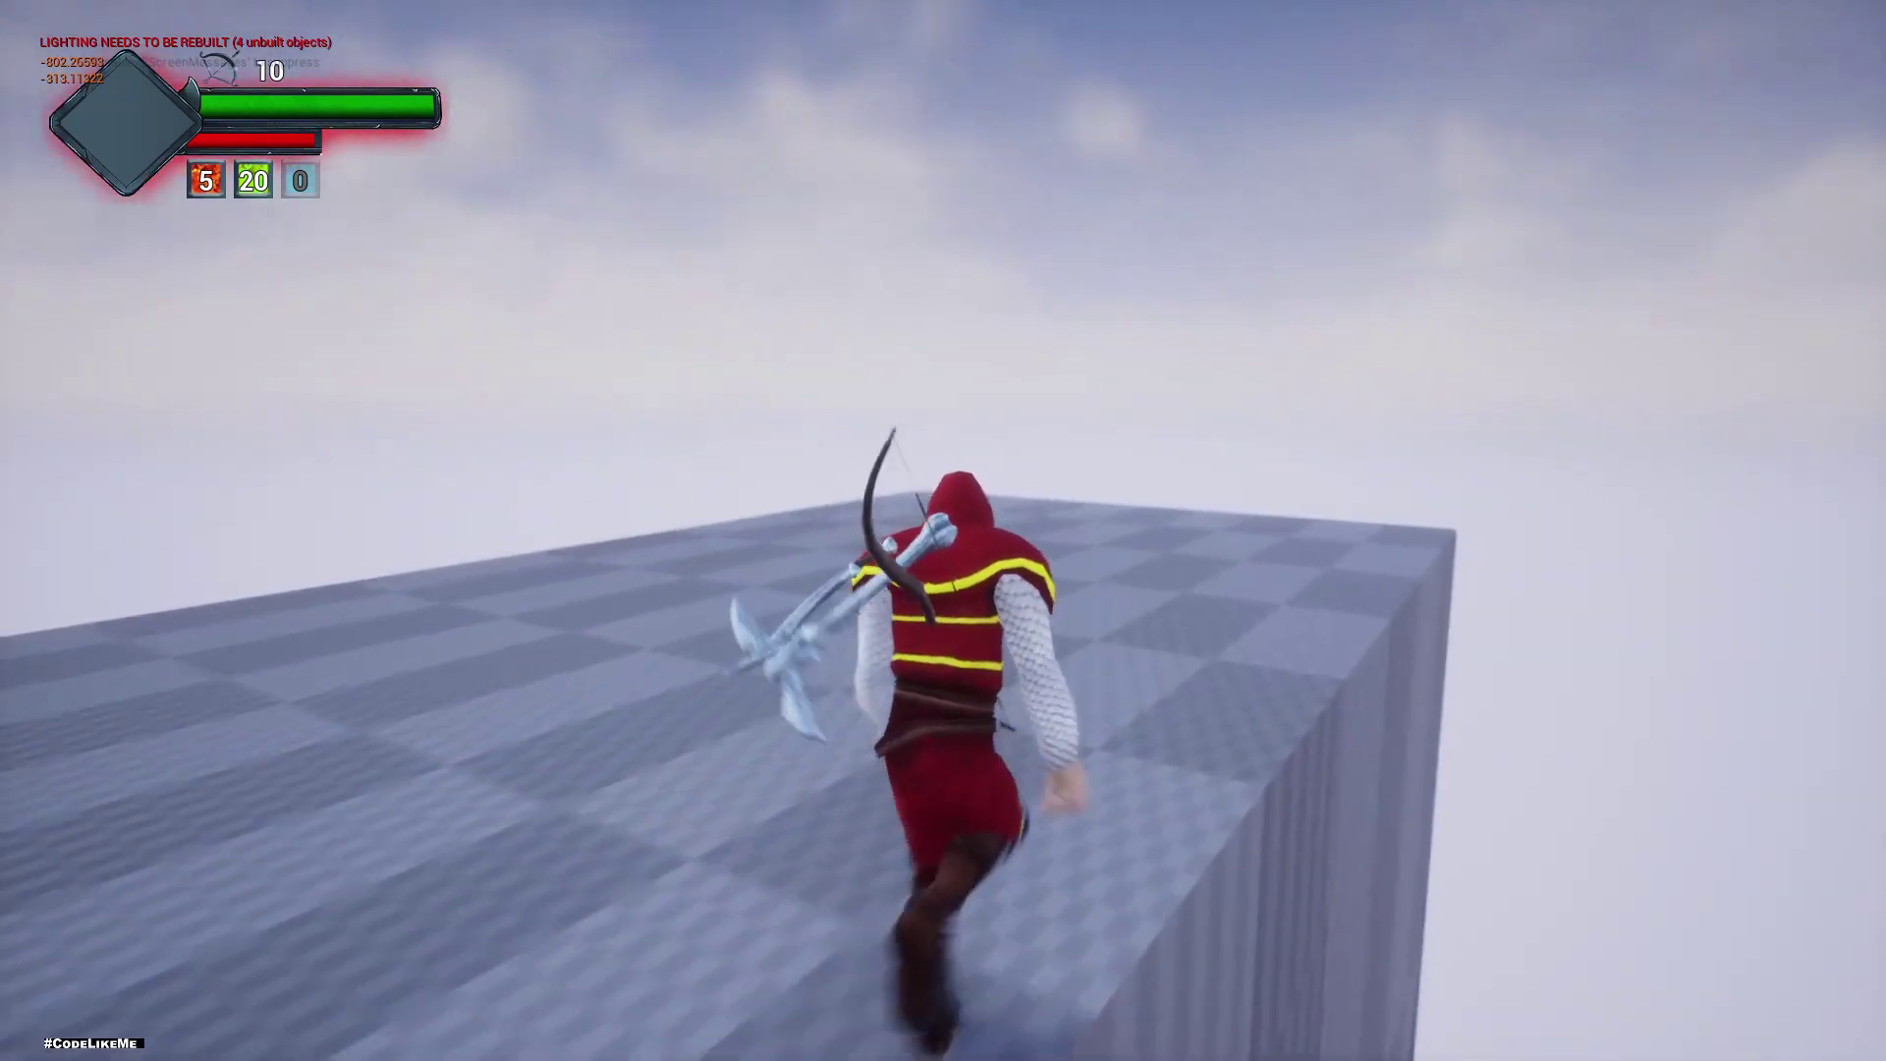
key("Escape")
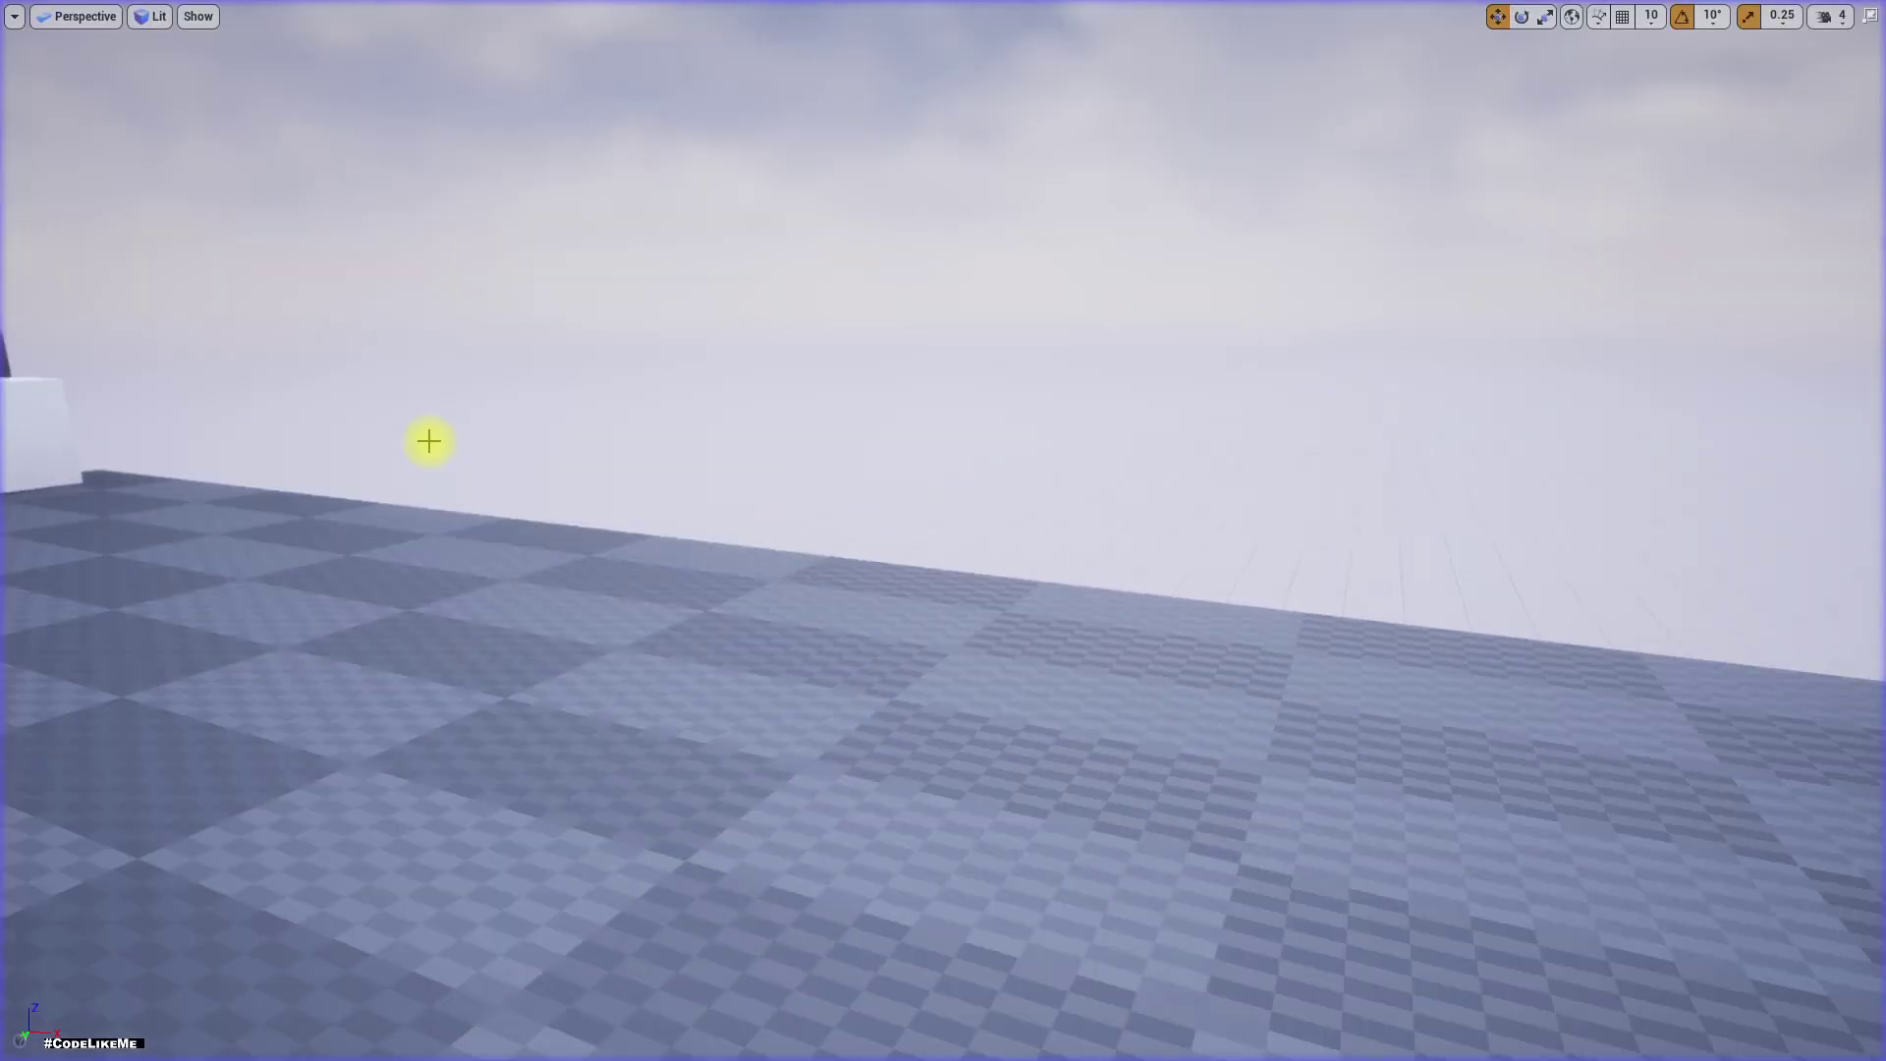
- Play-test another forward run with a jump to check how the back weapons behave on landing, and leave full screen
key("alt+p")
key("w")
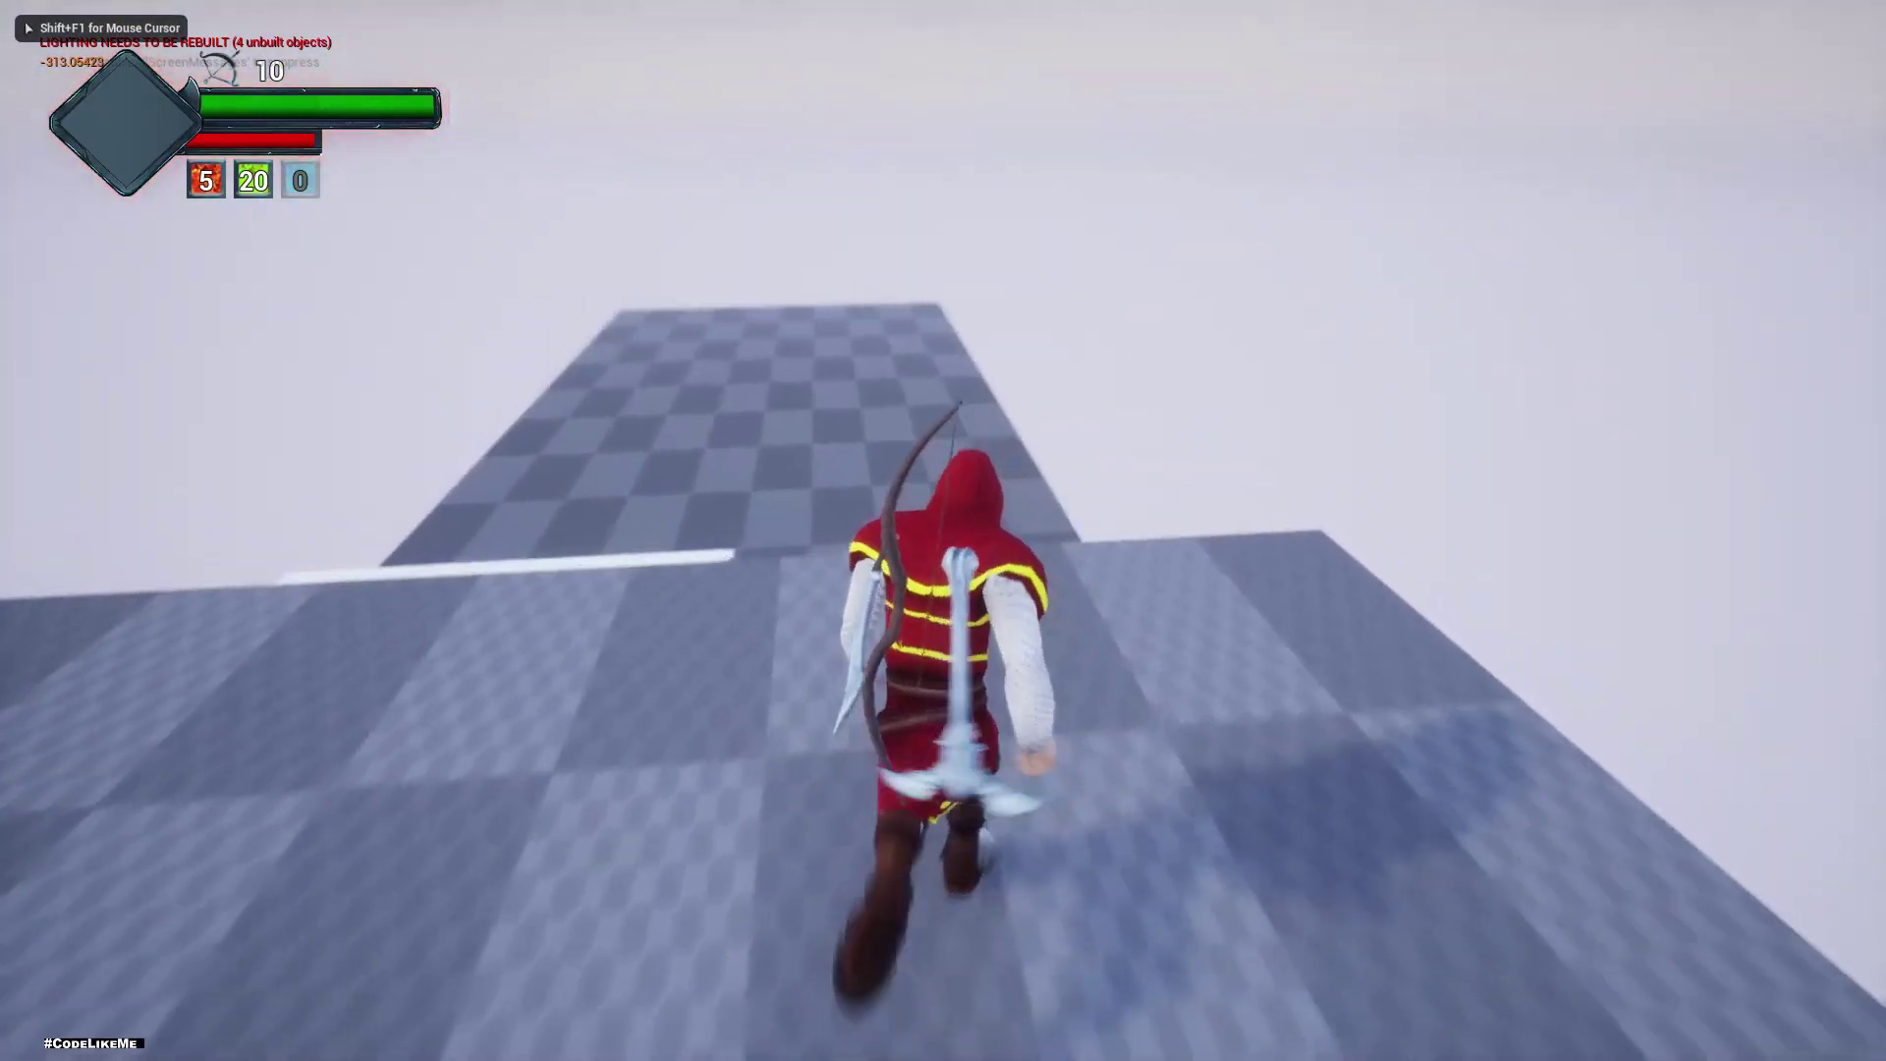
key("space")
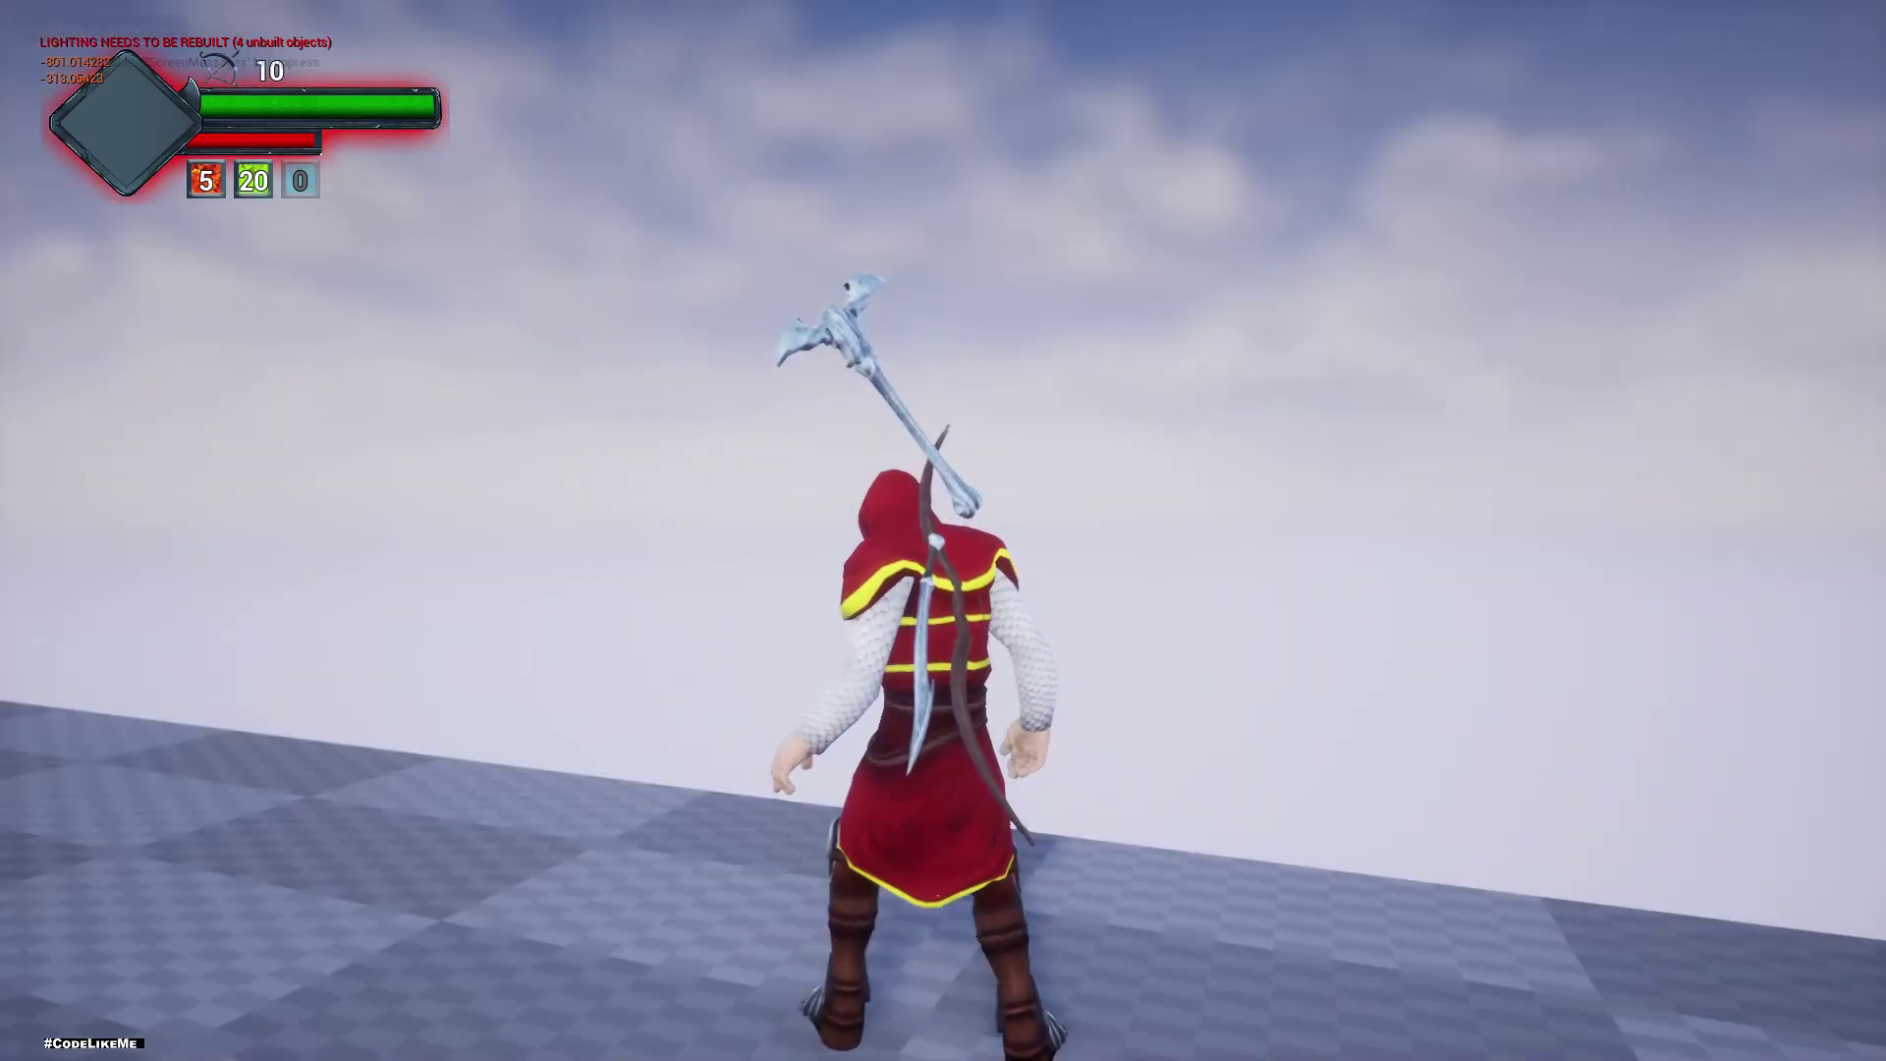
key("Escape")
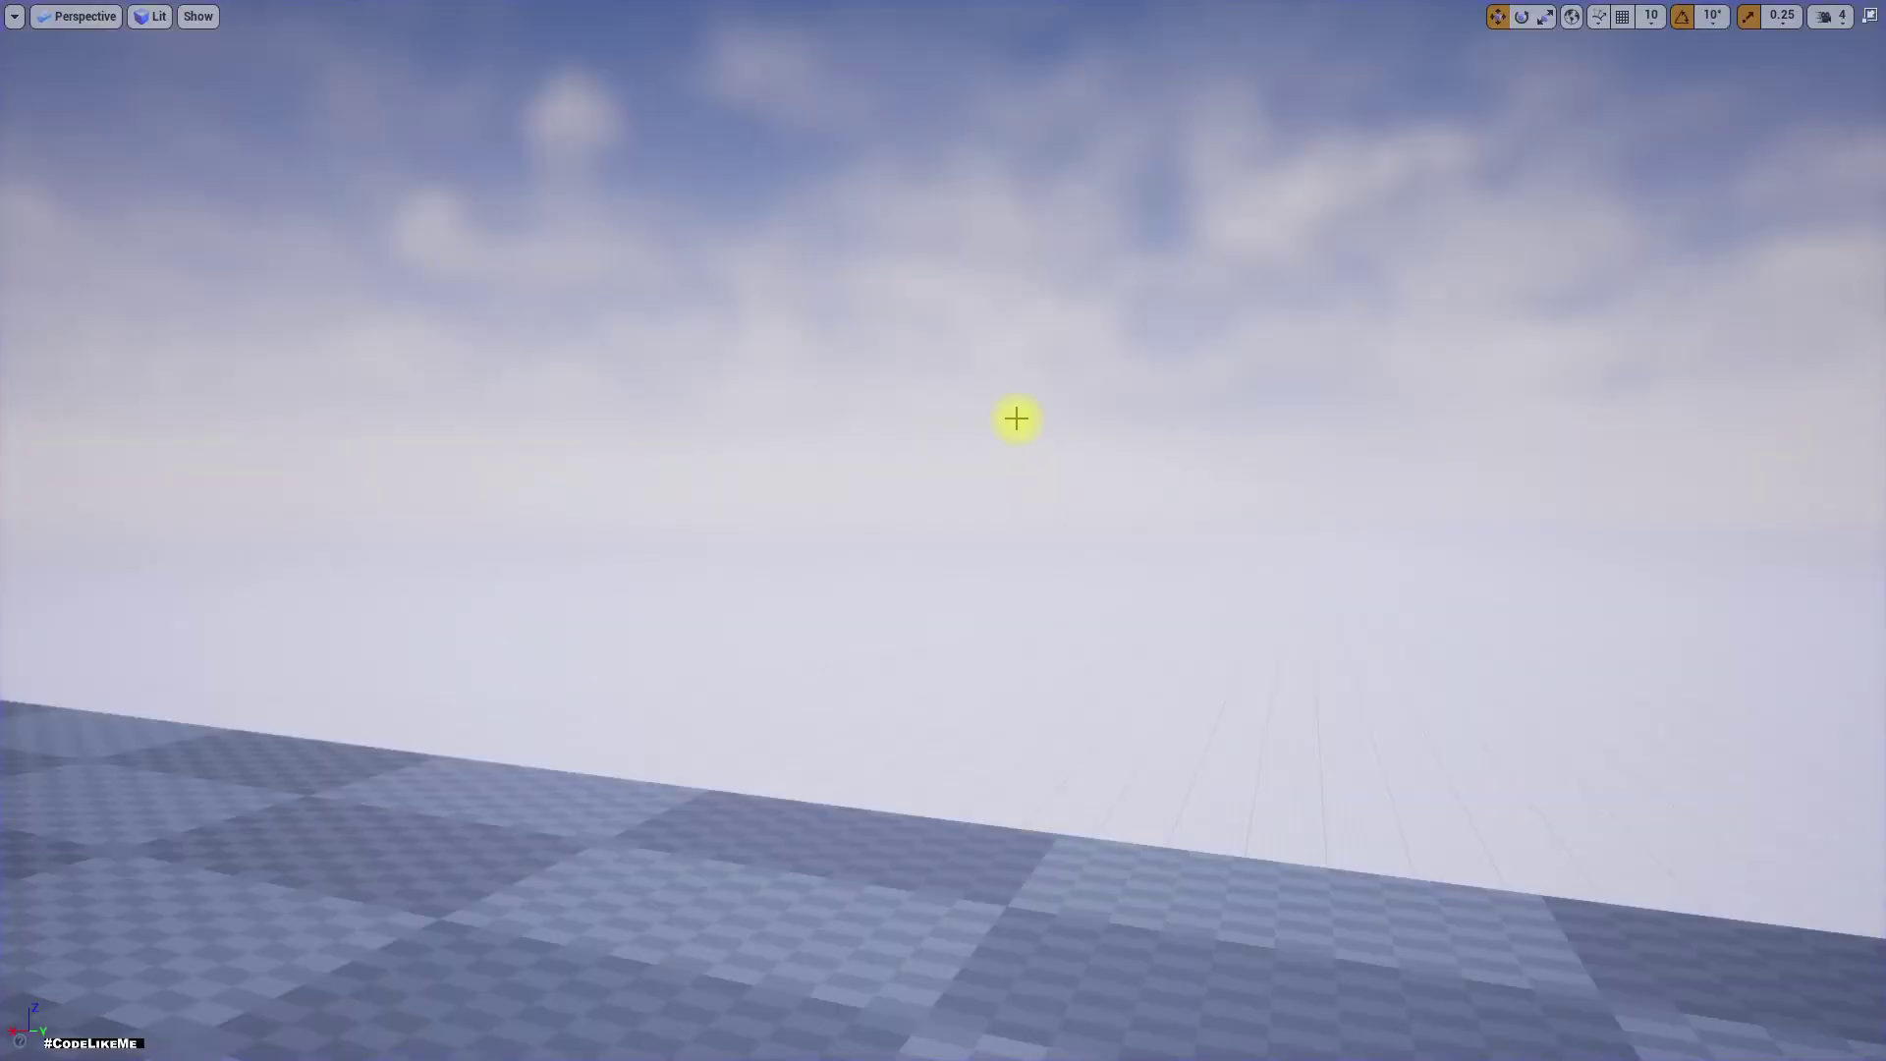
key("F11")
- Select PhysicsConstraint1 and PhysicsConstraint under the weapon straps in Ch_Human and open their shared Twist Limit for editing
left_click(1022, 13)
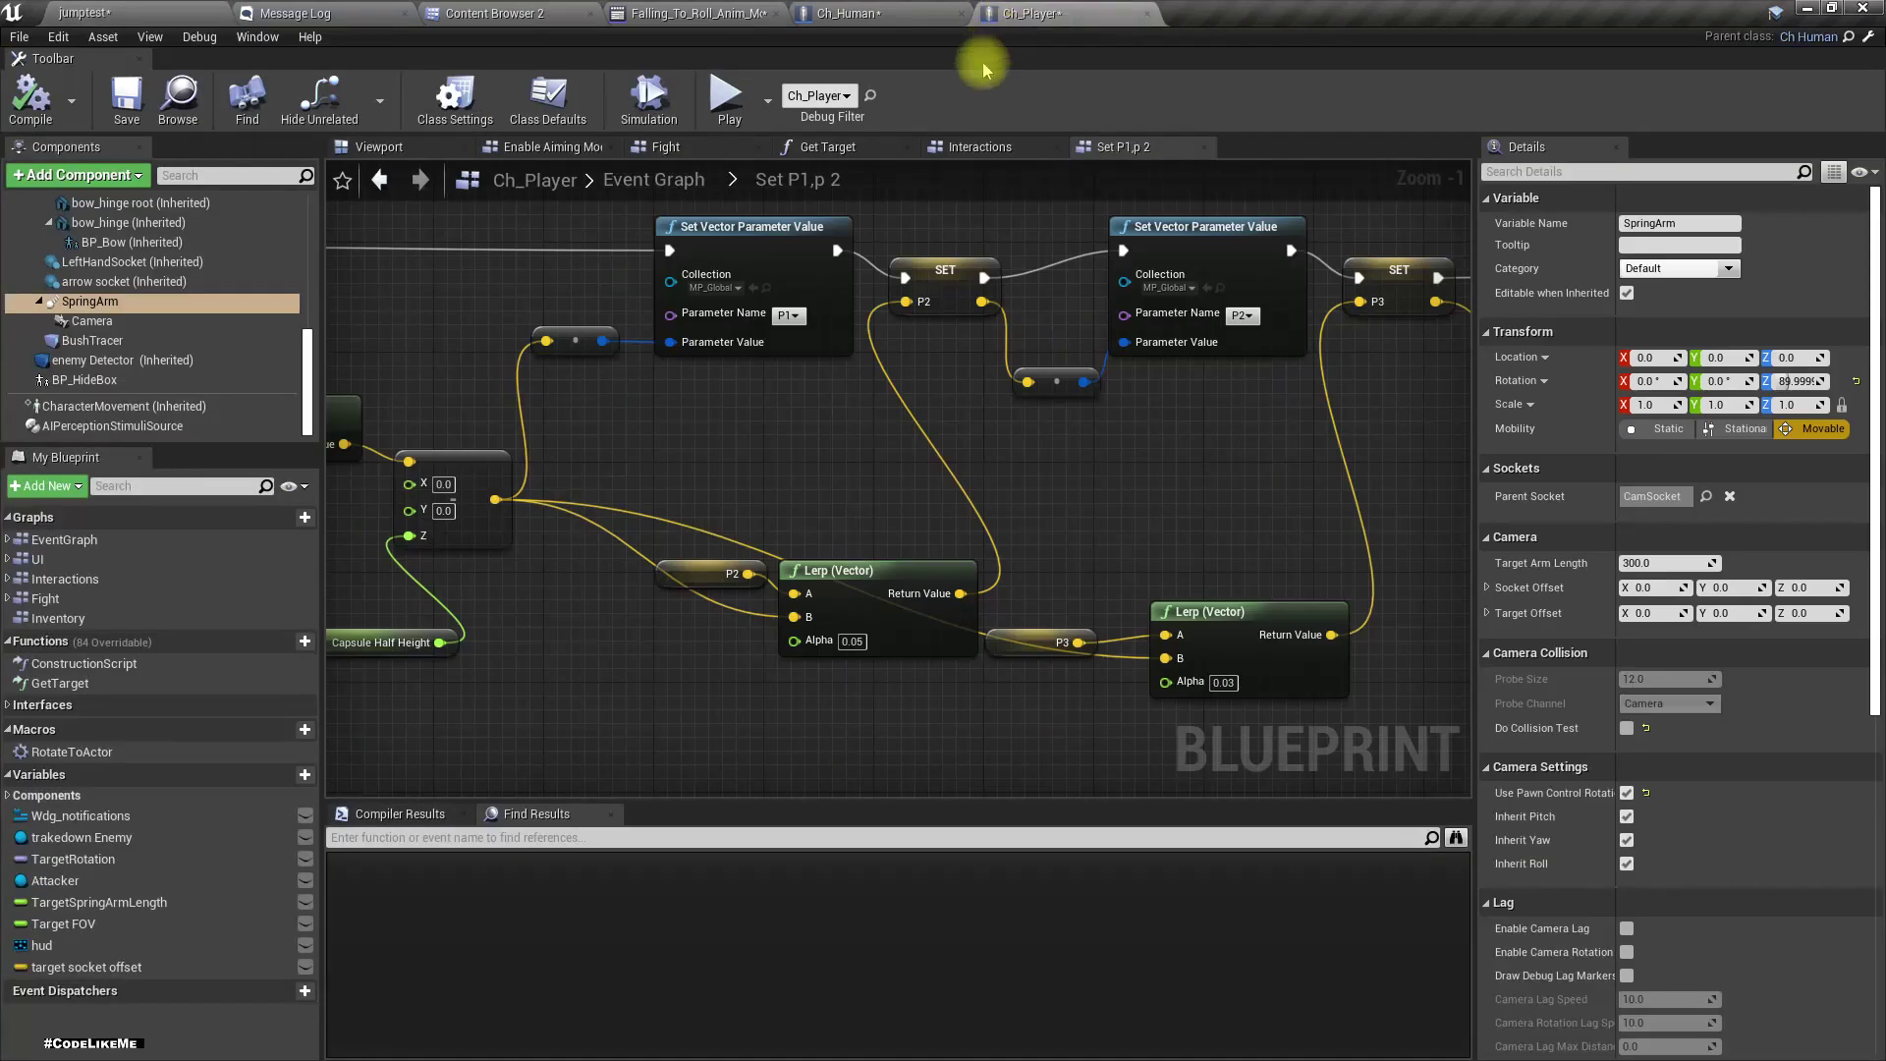
left_click(887, 13)
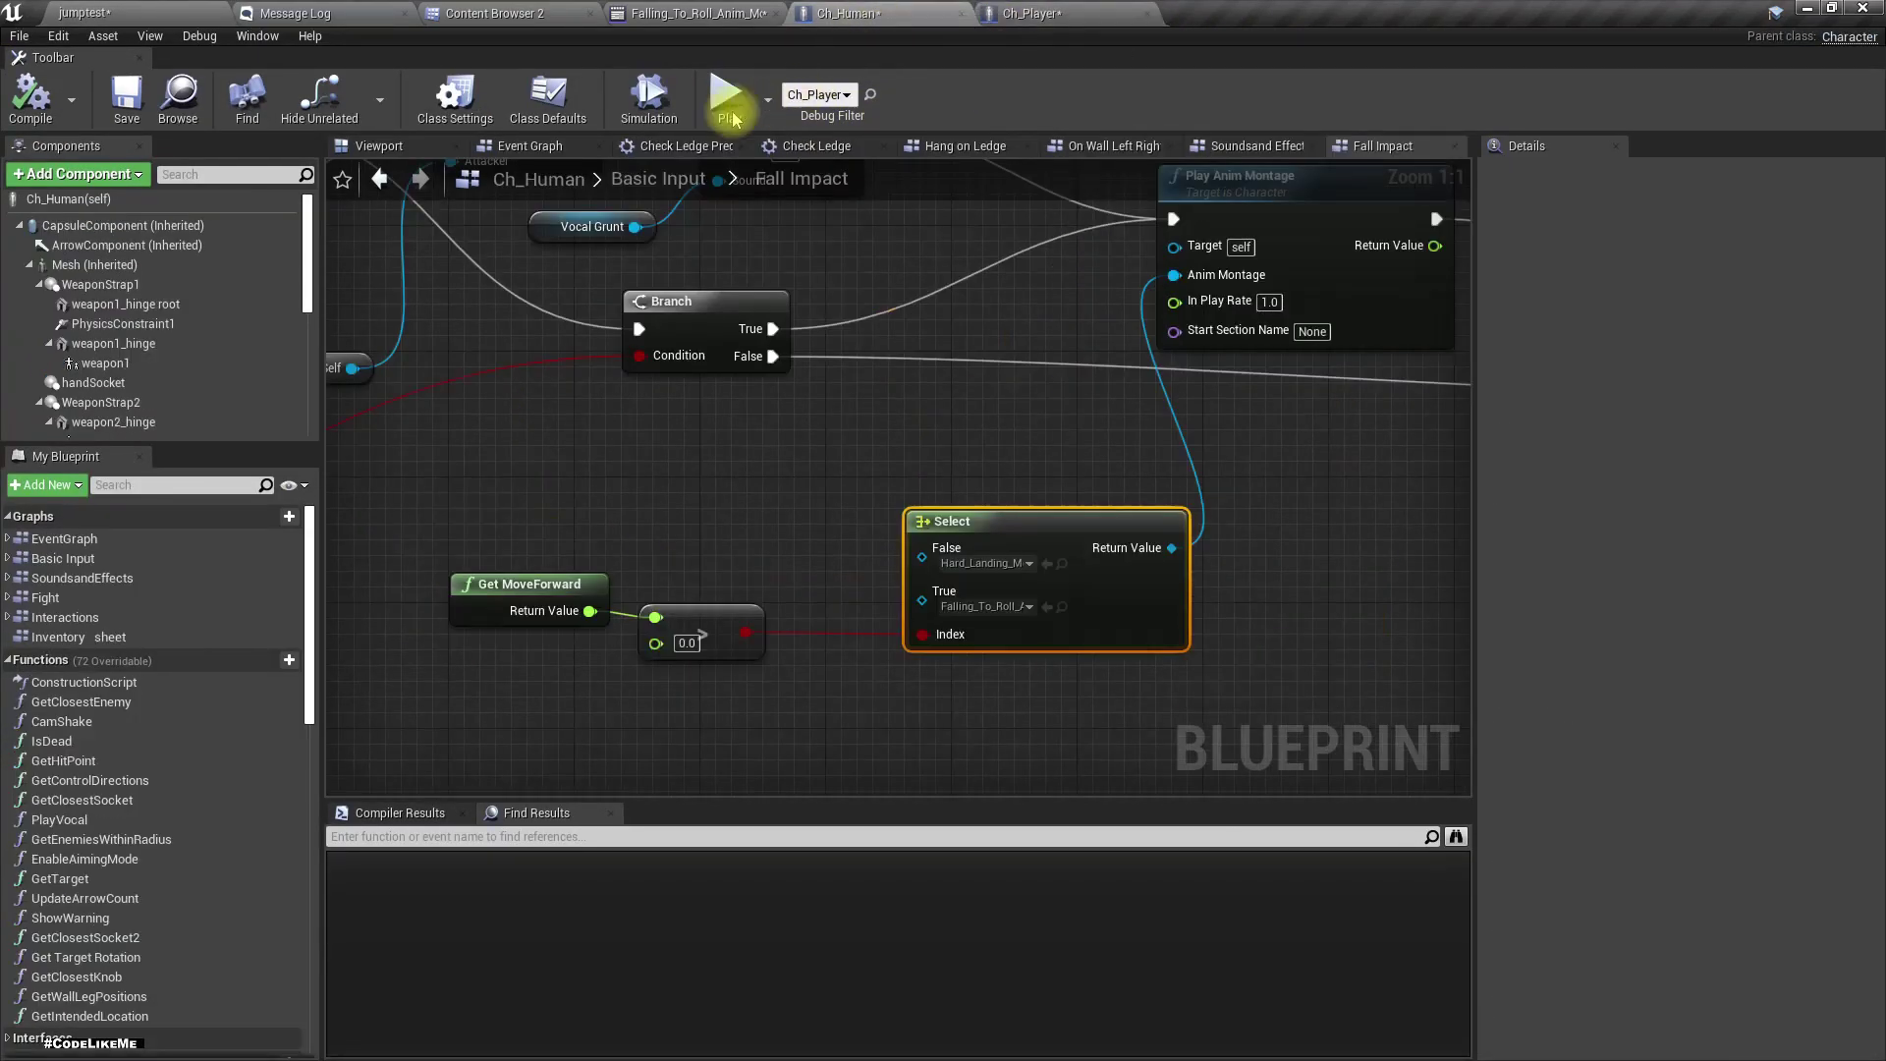
left_click(442, 146)
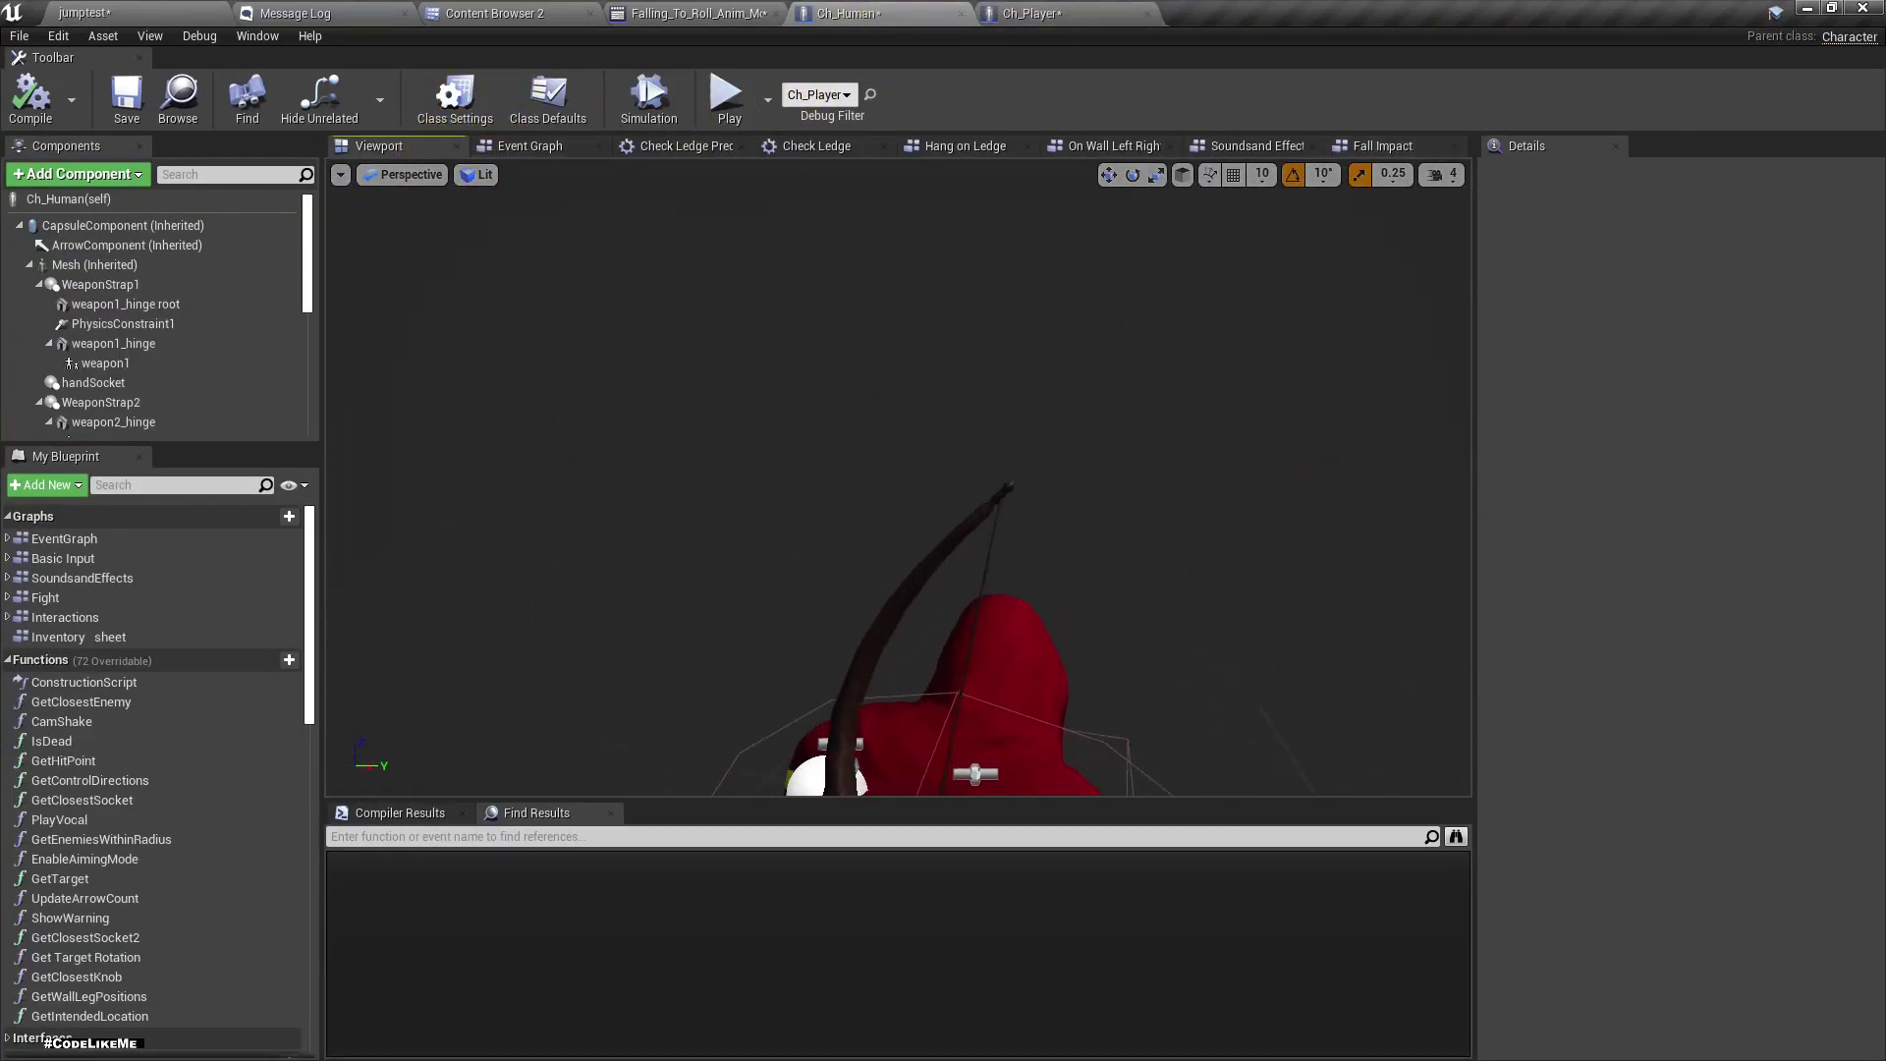
right_click_drag(905, 502, 850, 526)
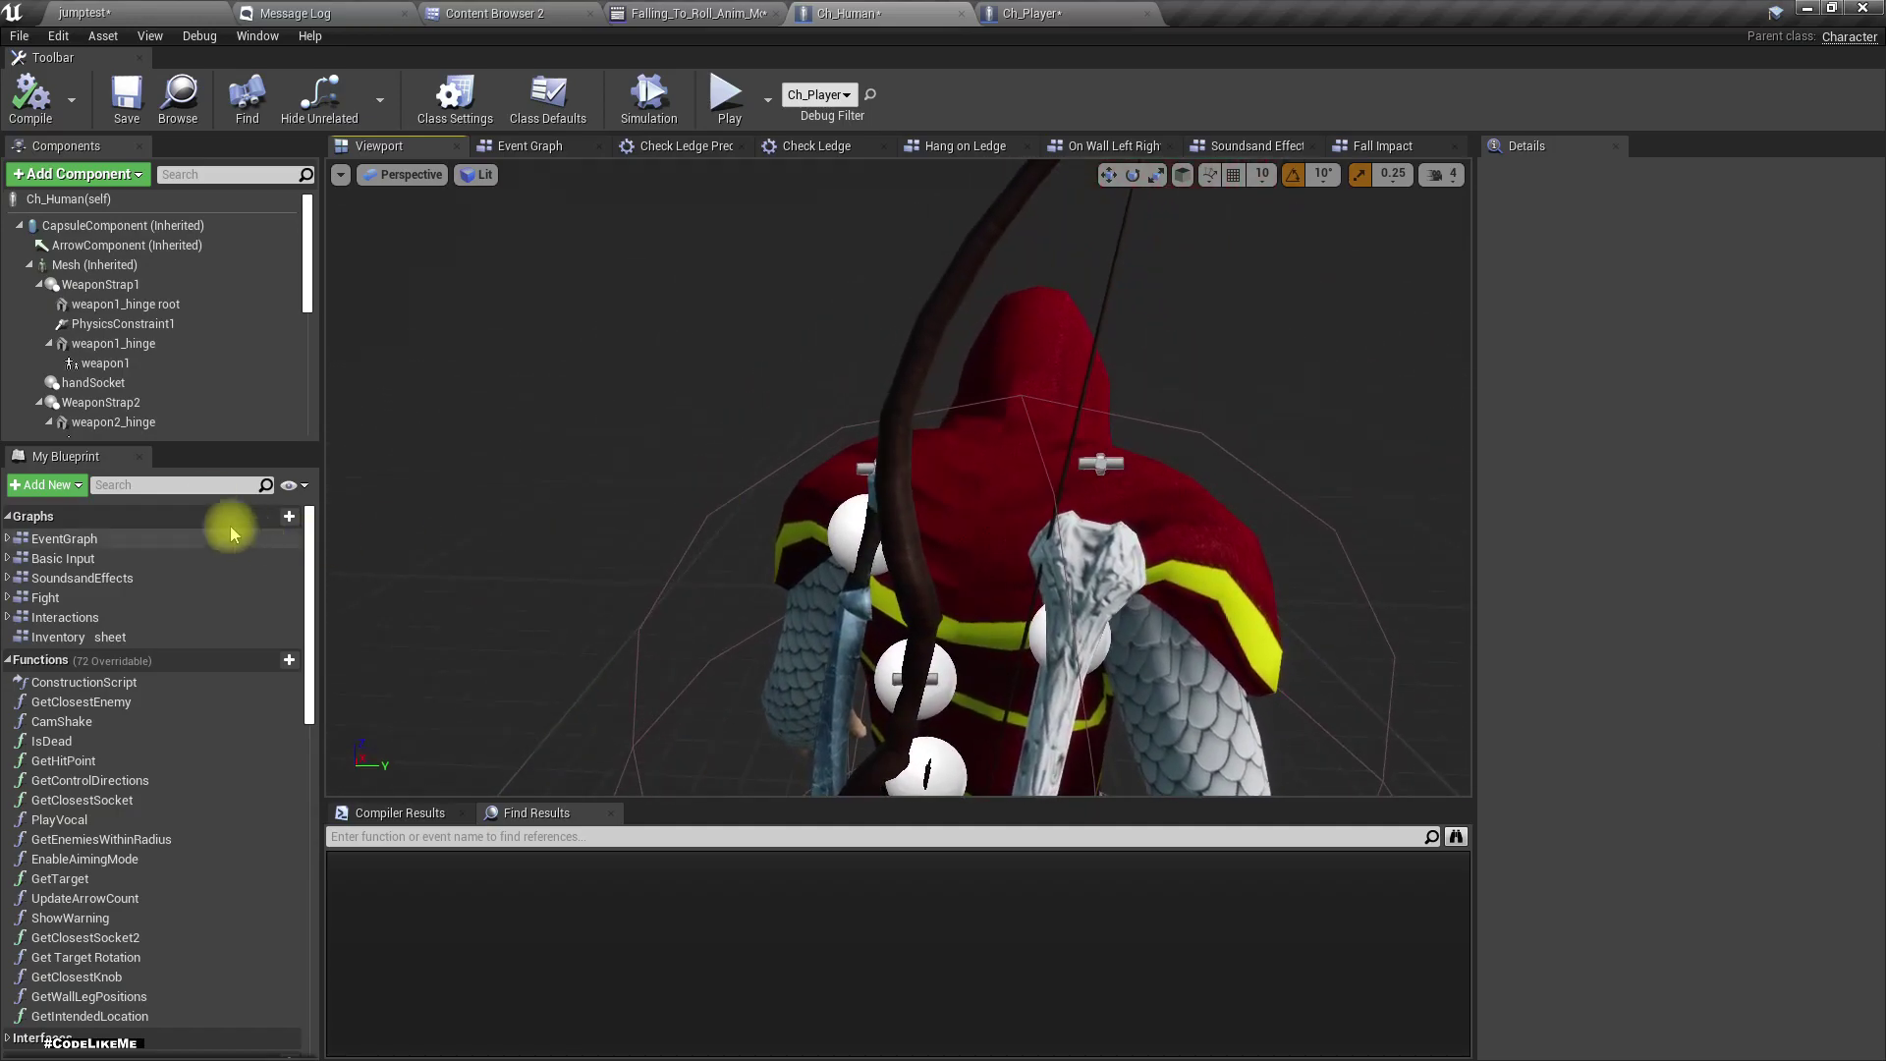
left_click(115, 325)
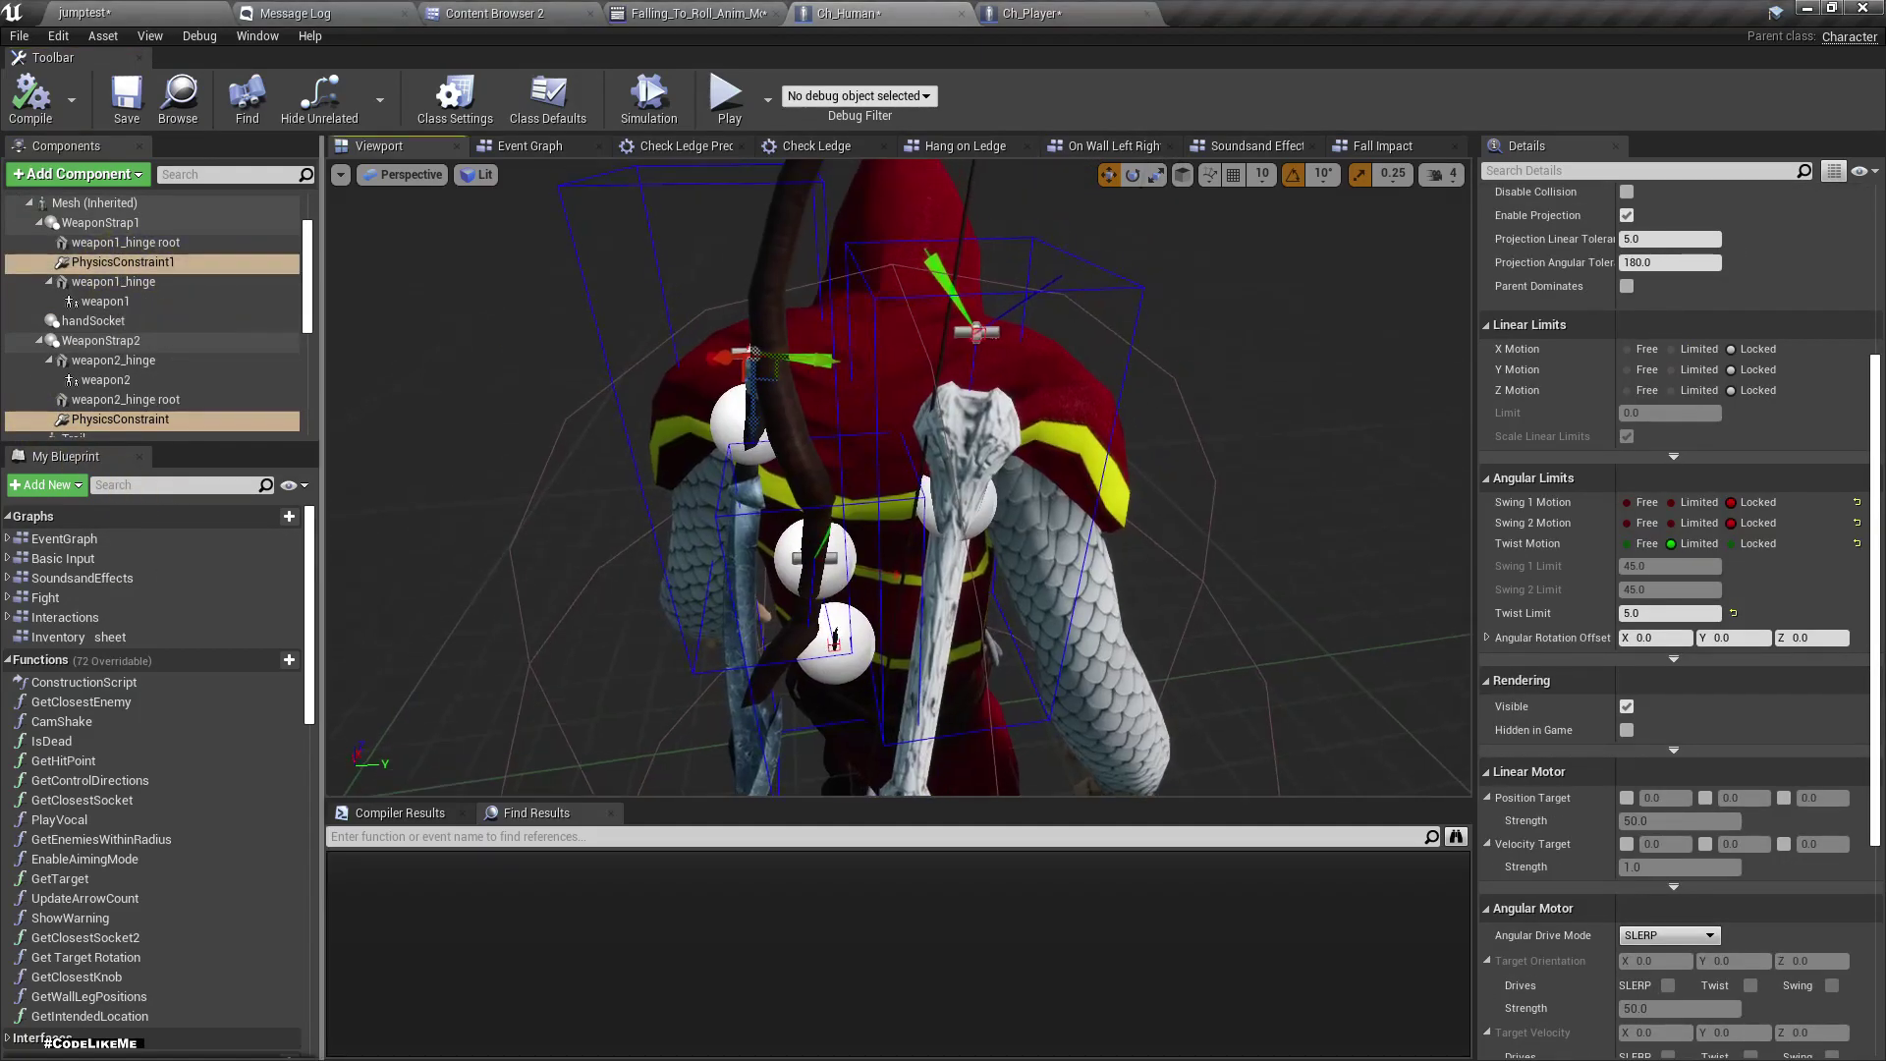
left_click(1646, 612)
left_click(1646, 613)
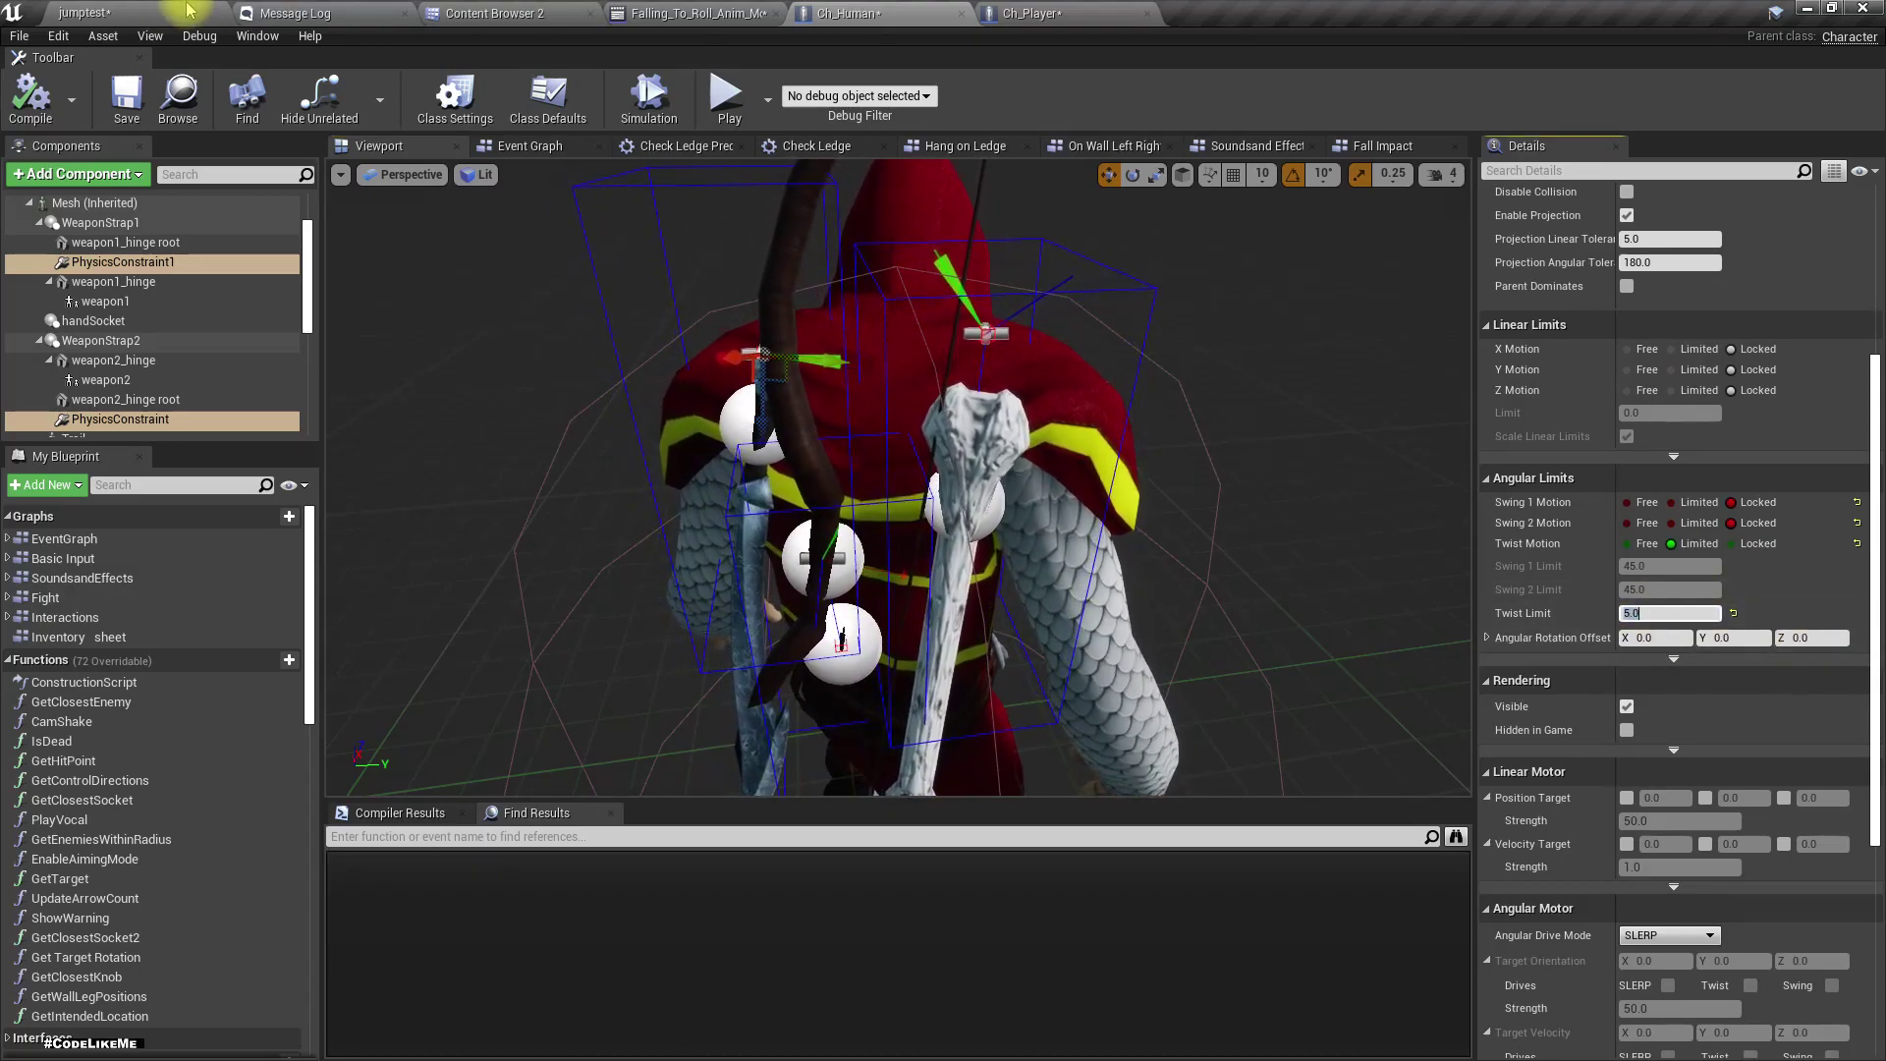
- Save Ch_Human and play-test jumptest full screen with a forward run and a jump to check the back weapons
left_click(126, 93)
left_click(128, 12)
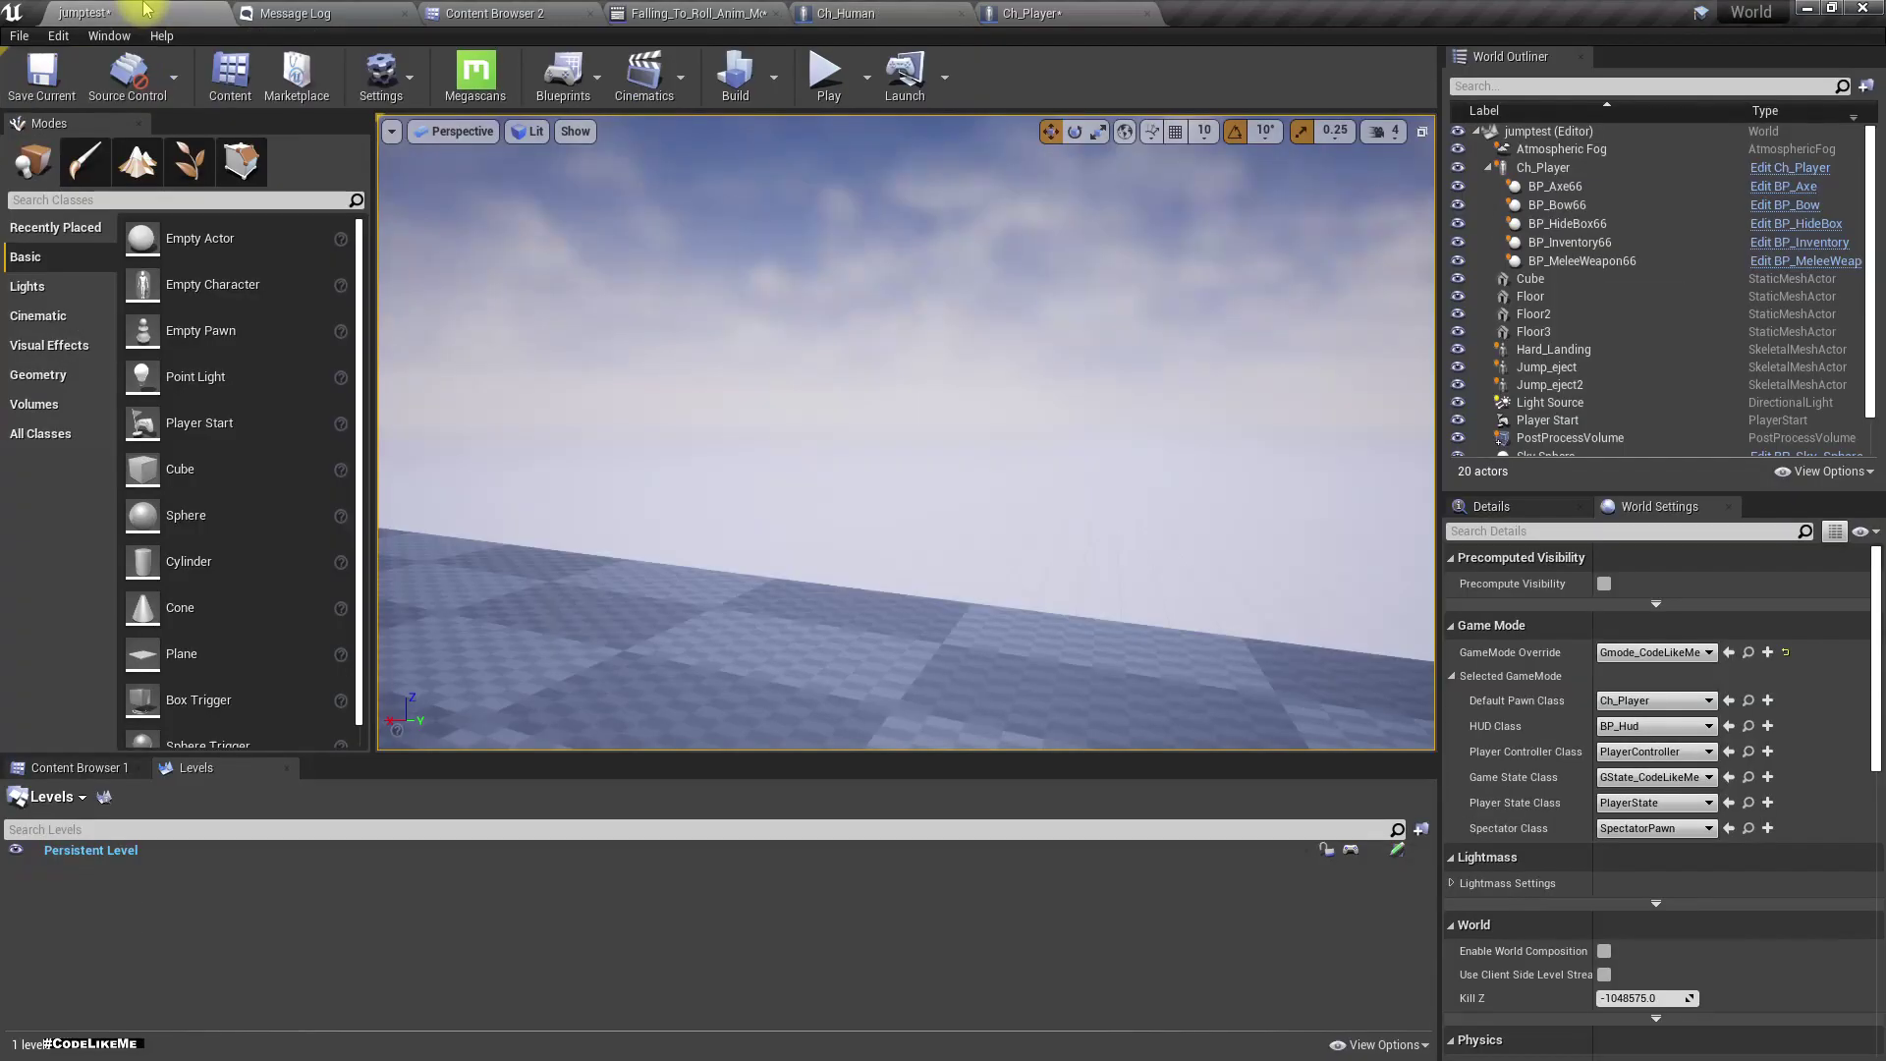
key("F11")
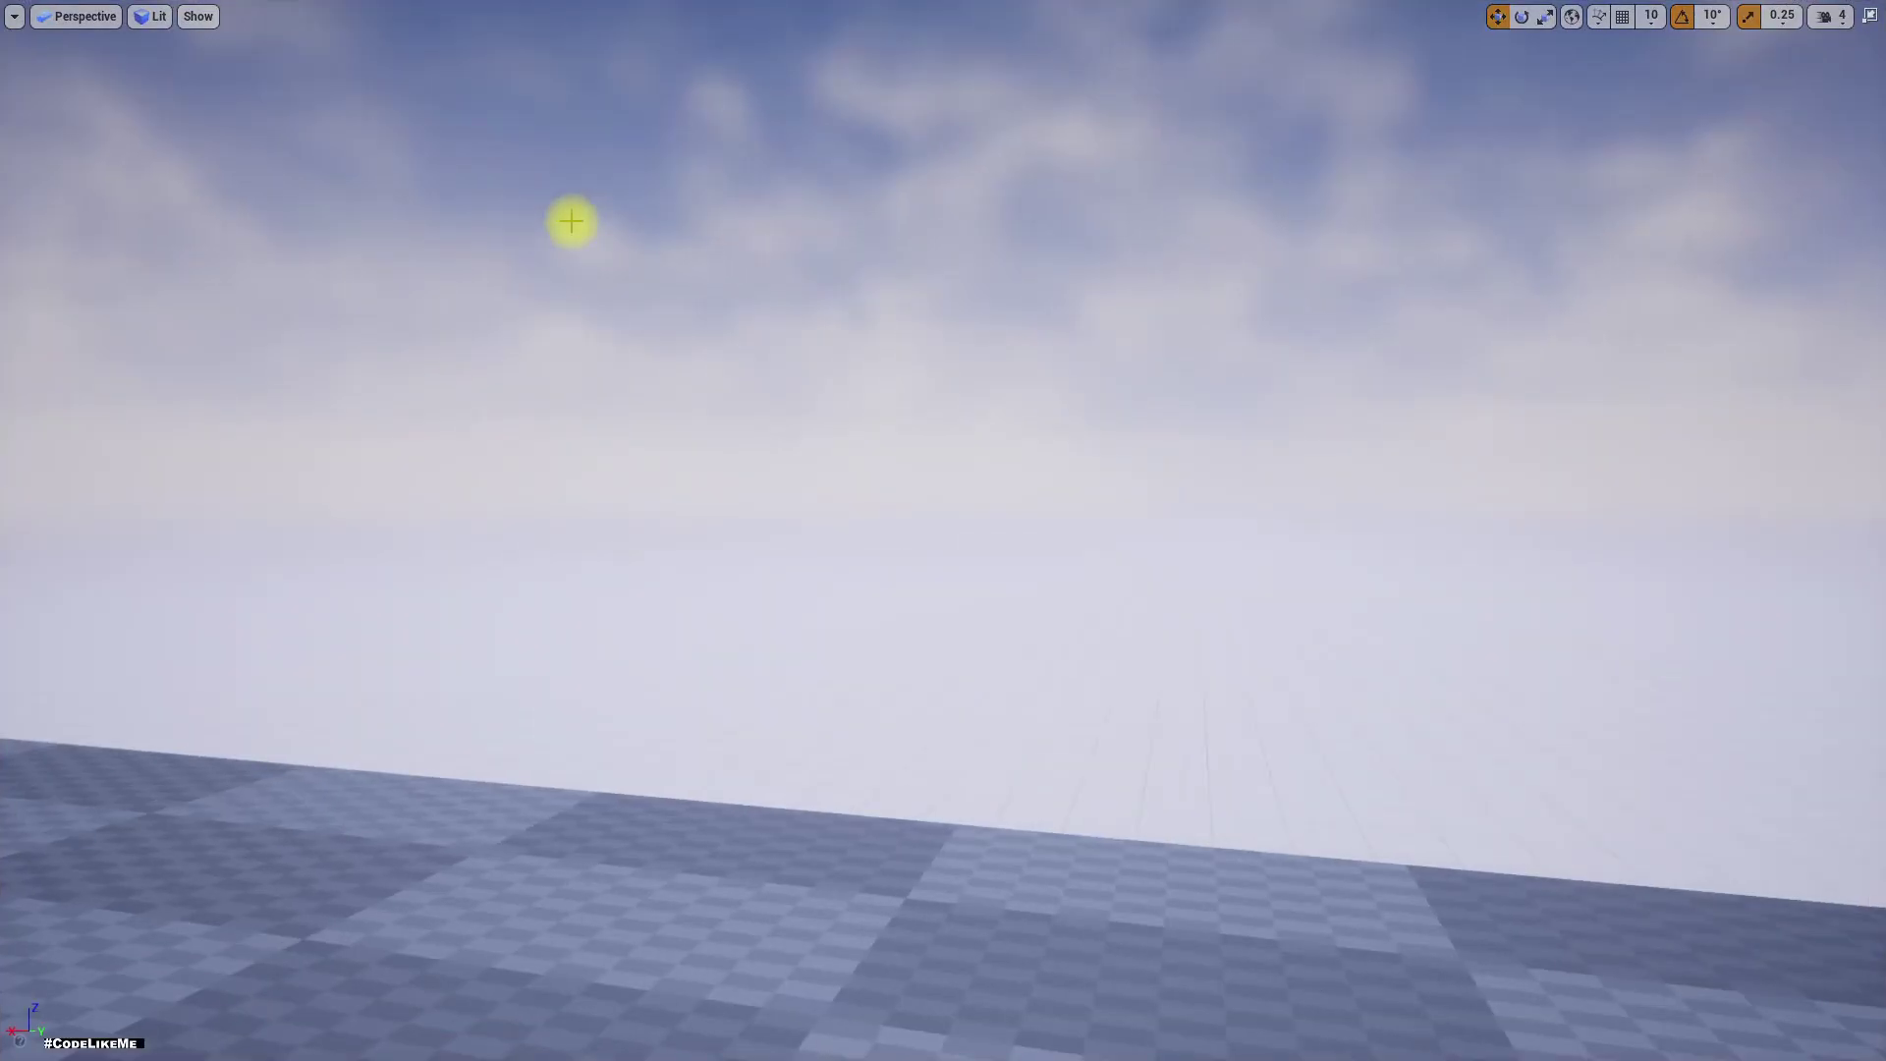
key("alt+p")
key("w")
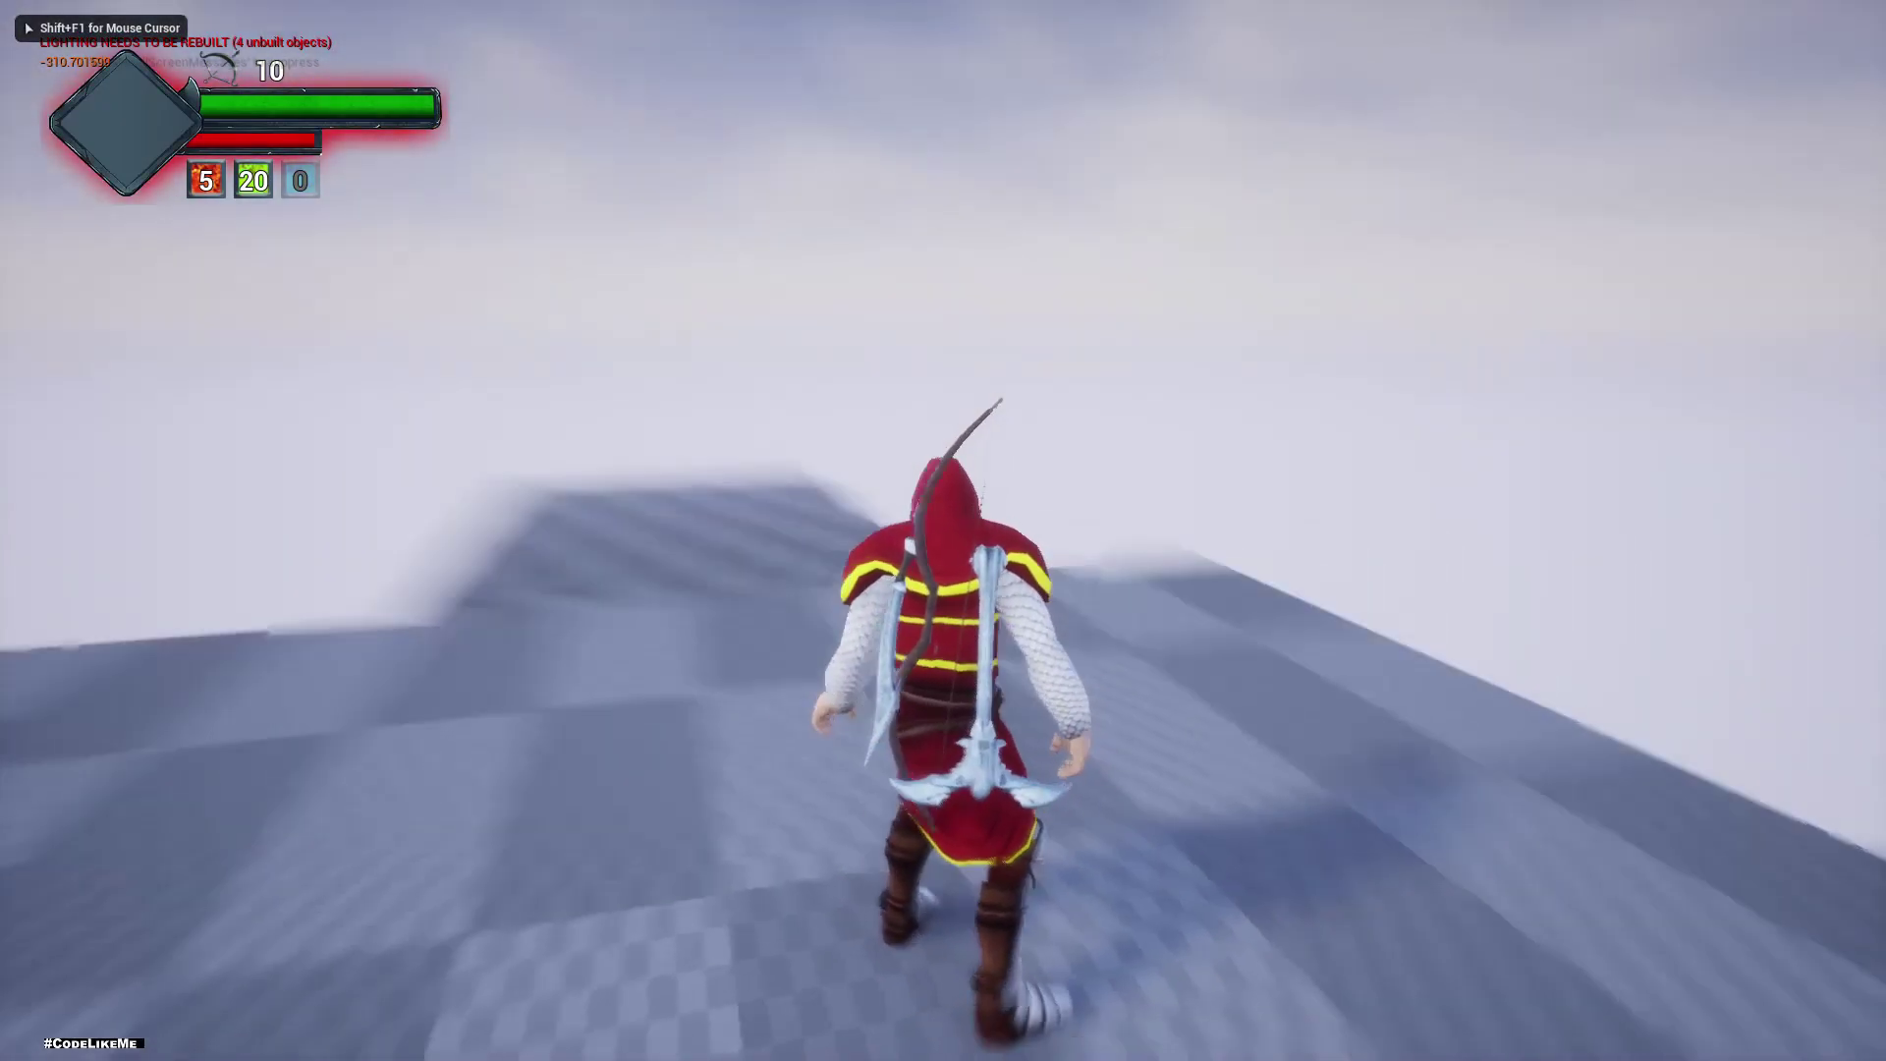
key("space")
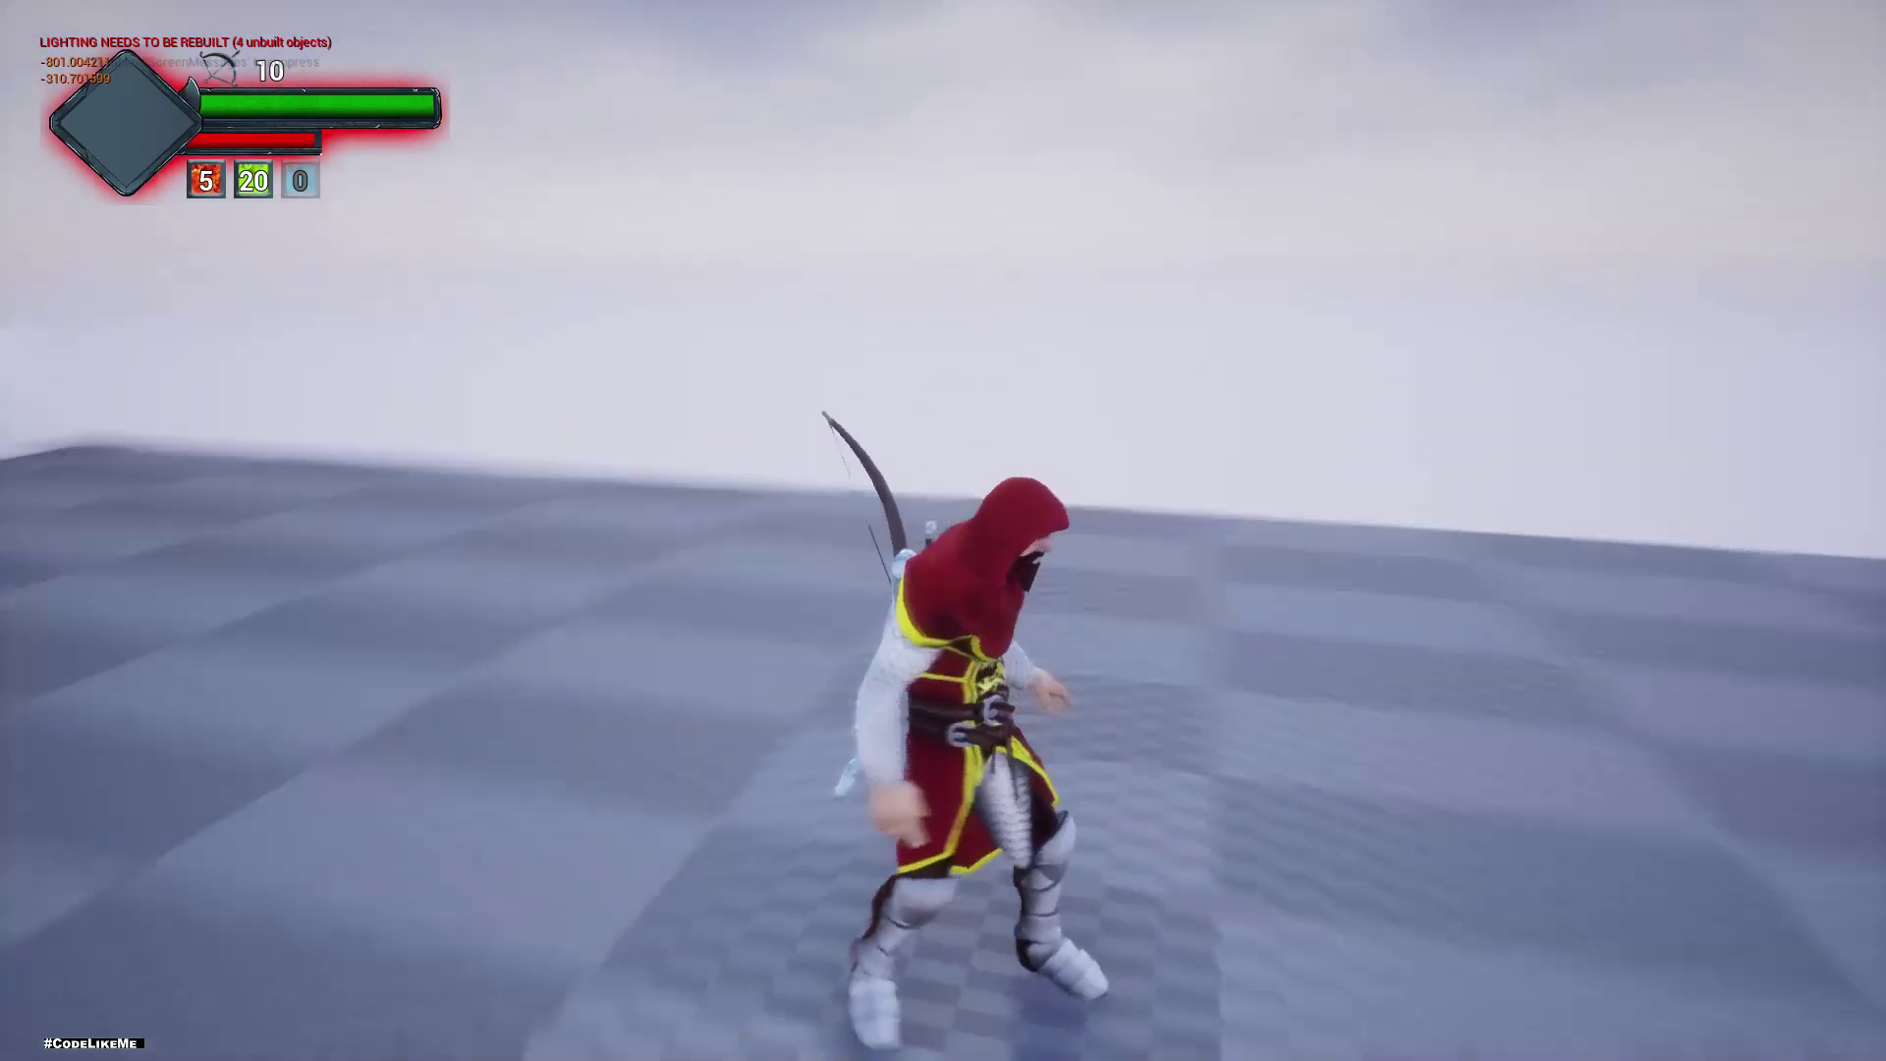
key("Escape")
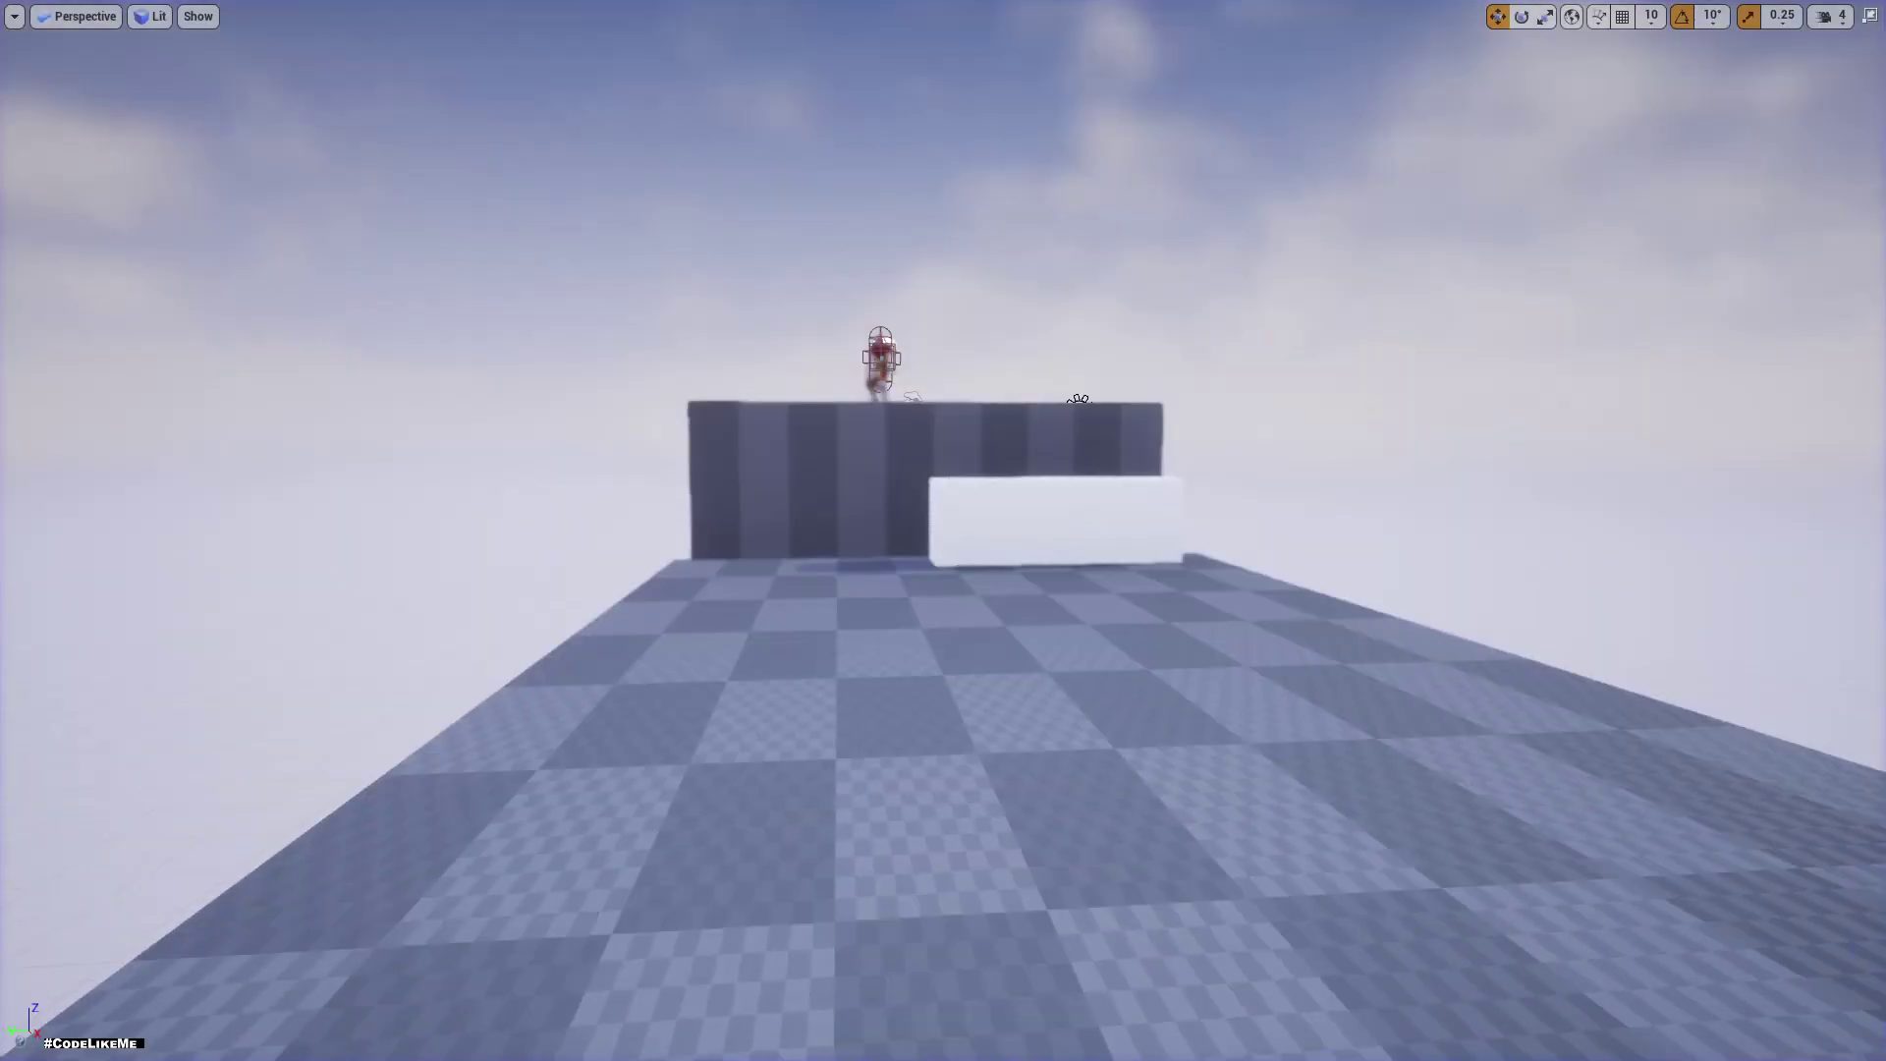
right_click_drag(530, 452, 598, 463)
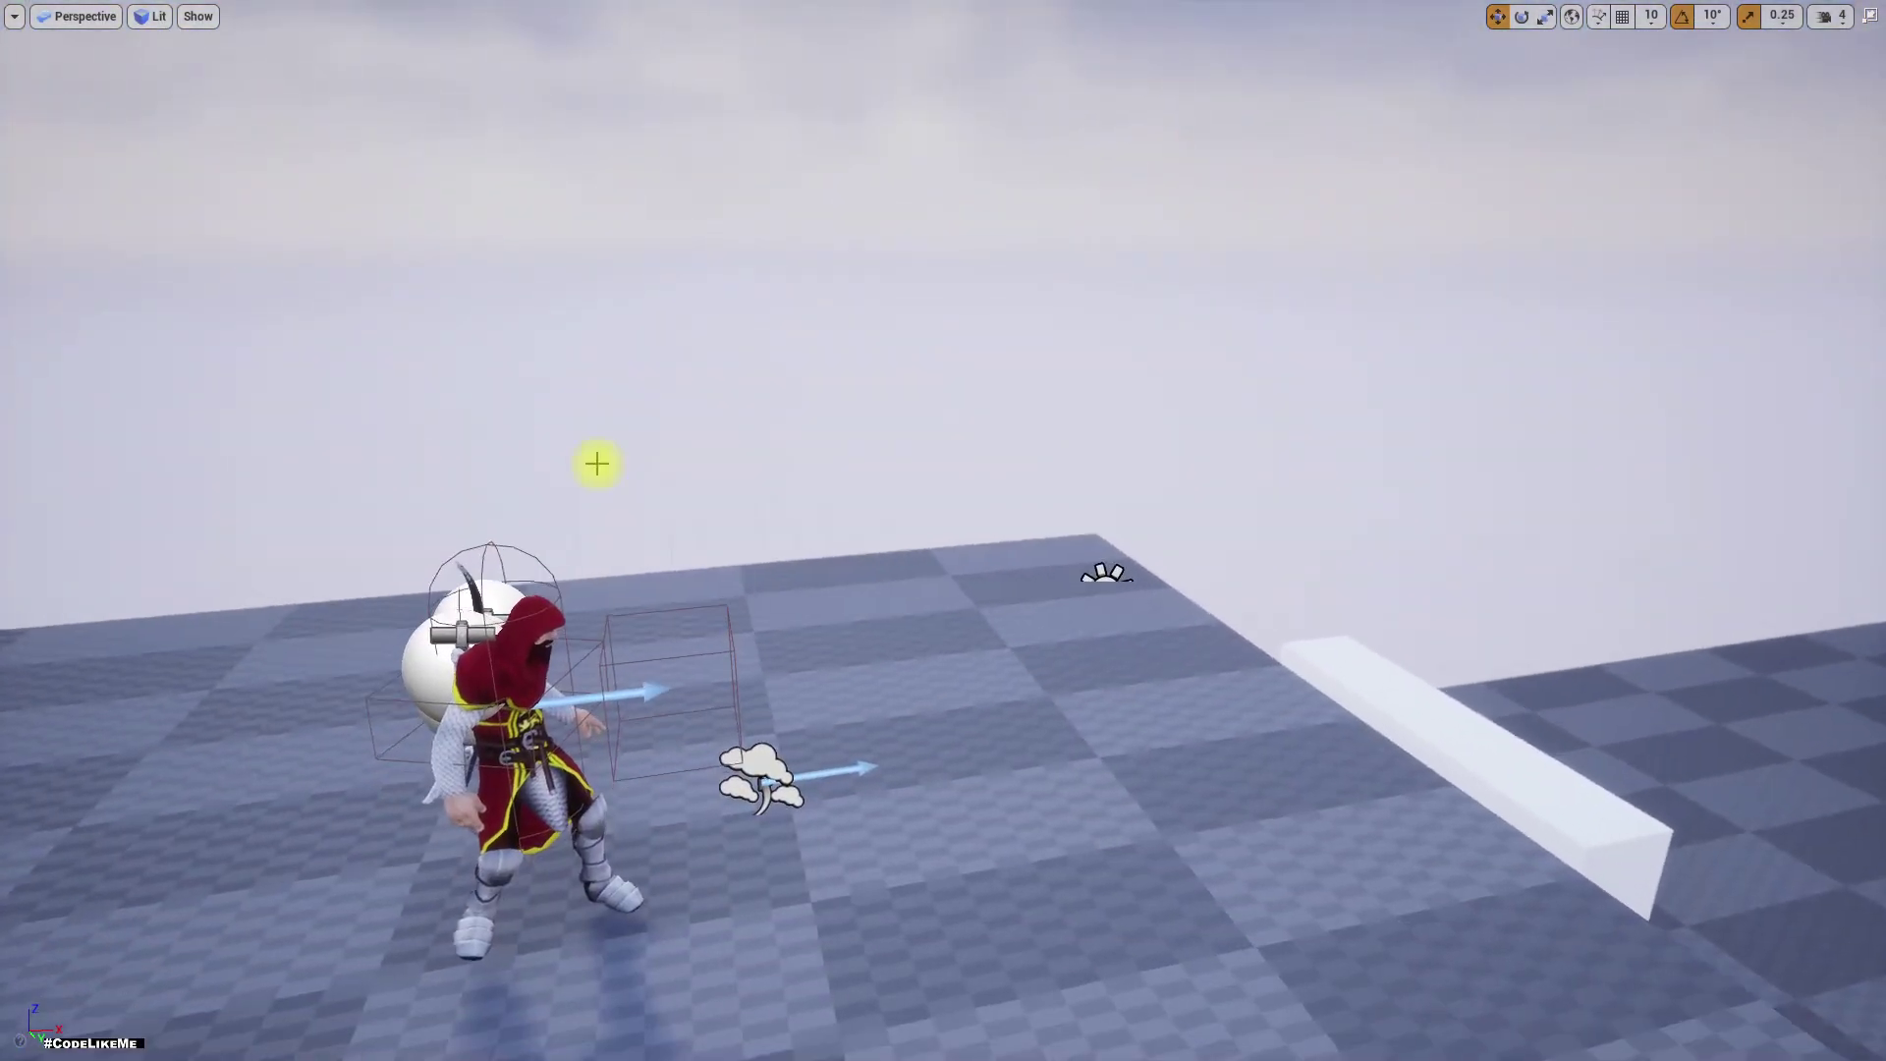
key("F11")
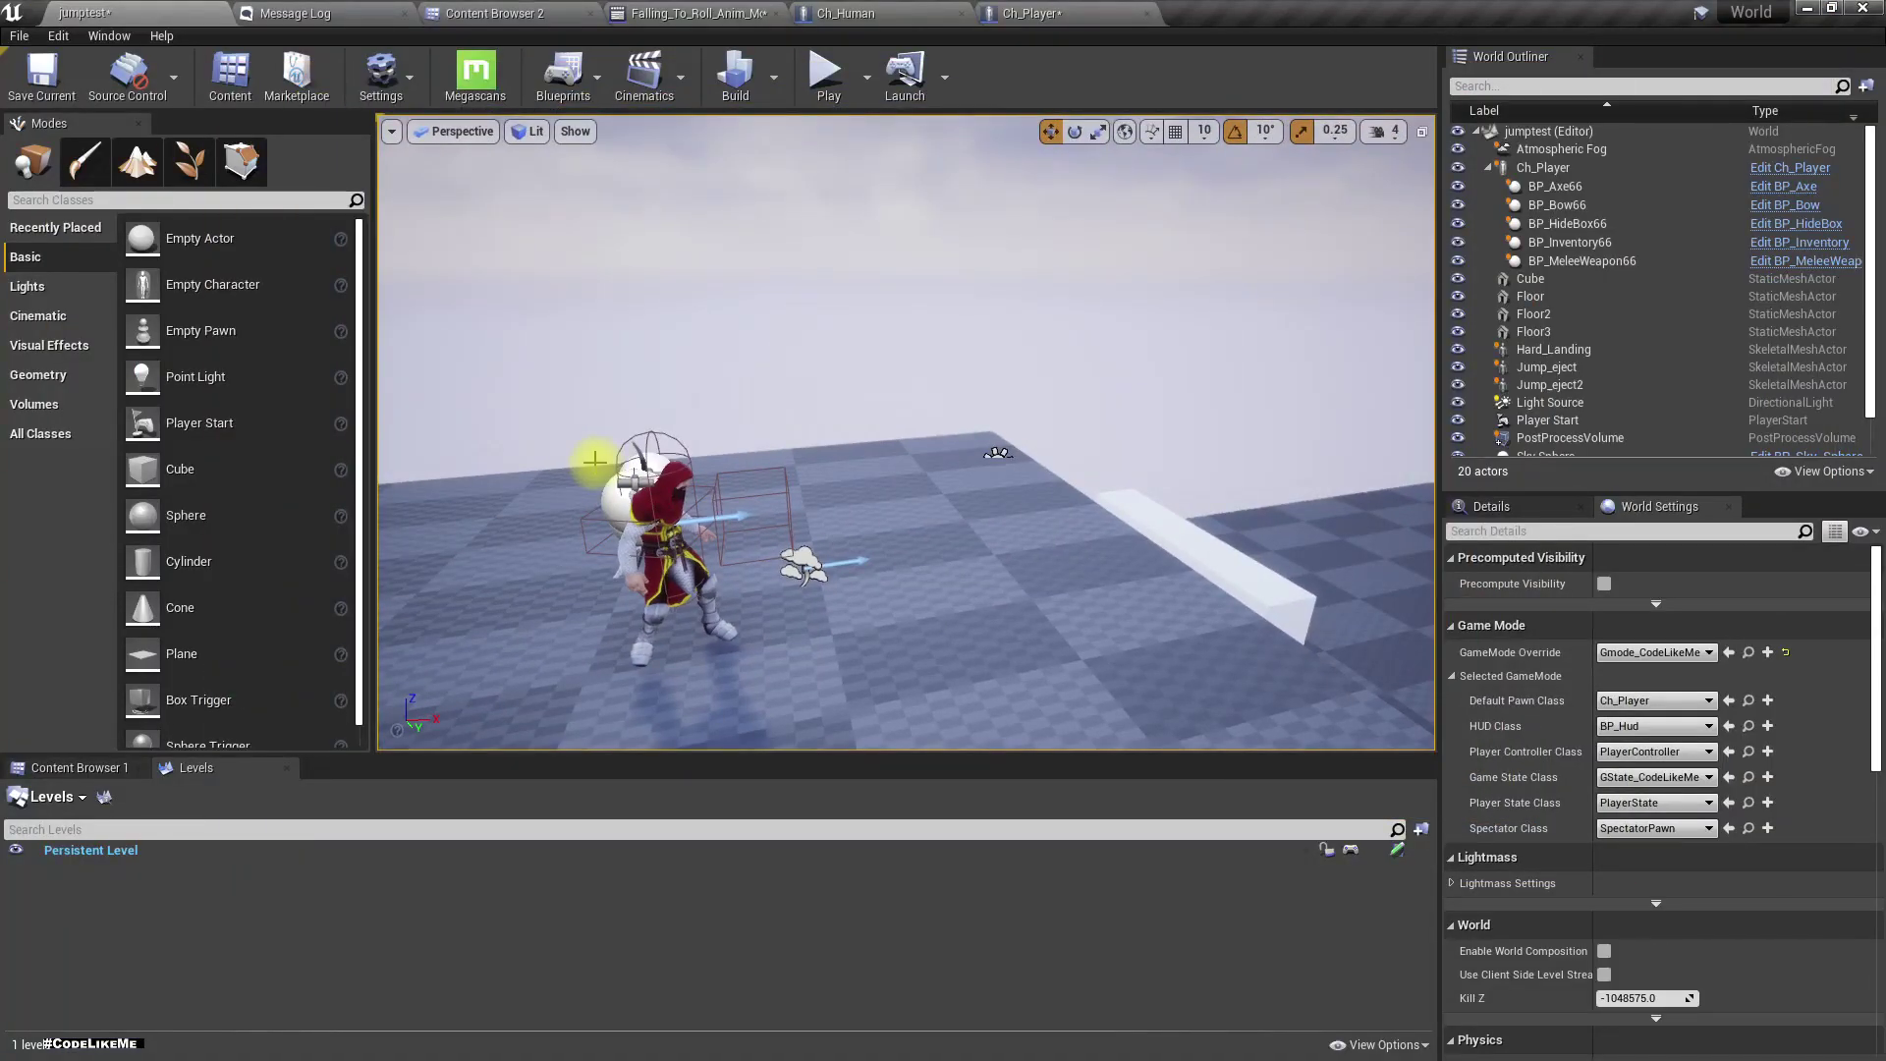
- Enable Do Collision Test for the SpringArm in Ch_Player
left_click(1119, 13)
left_click(1627, 729)
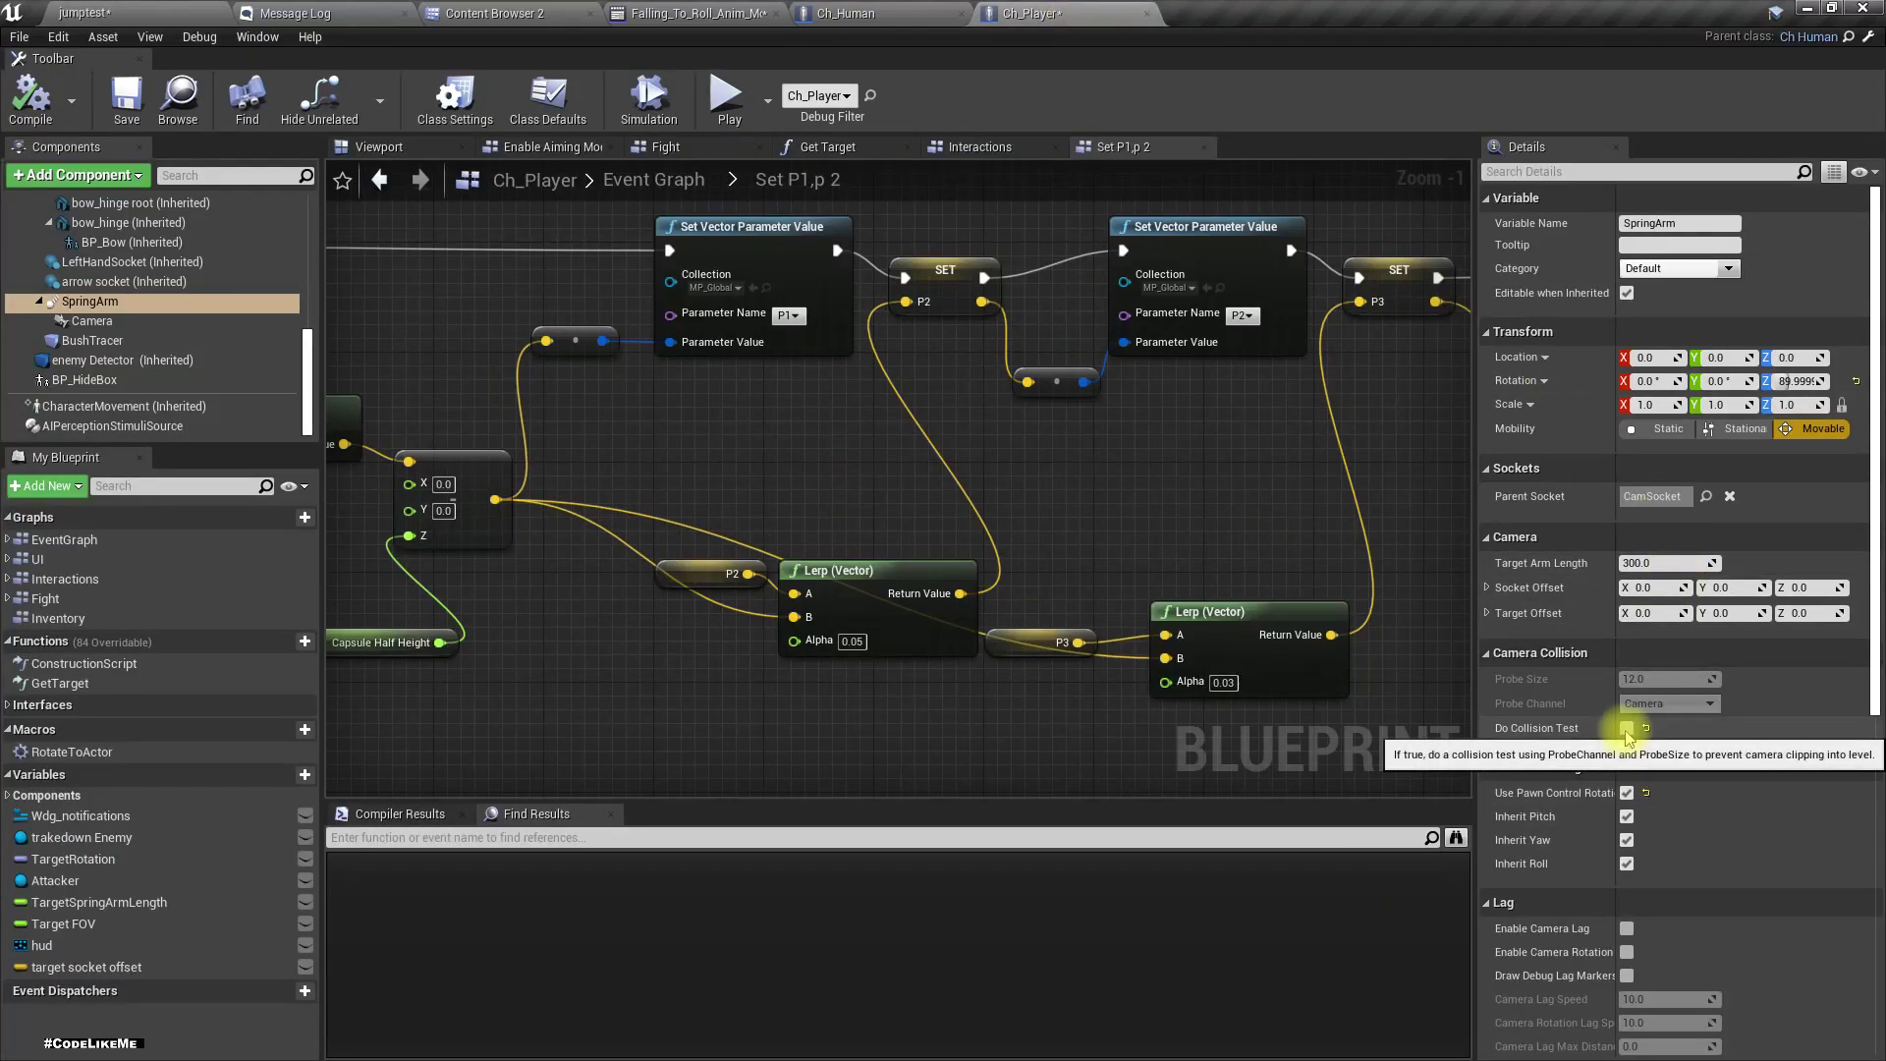
left_click(1627, 731)
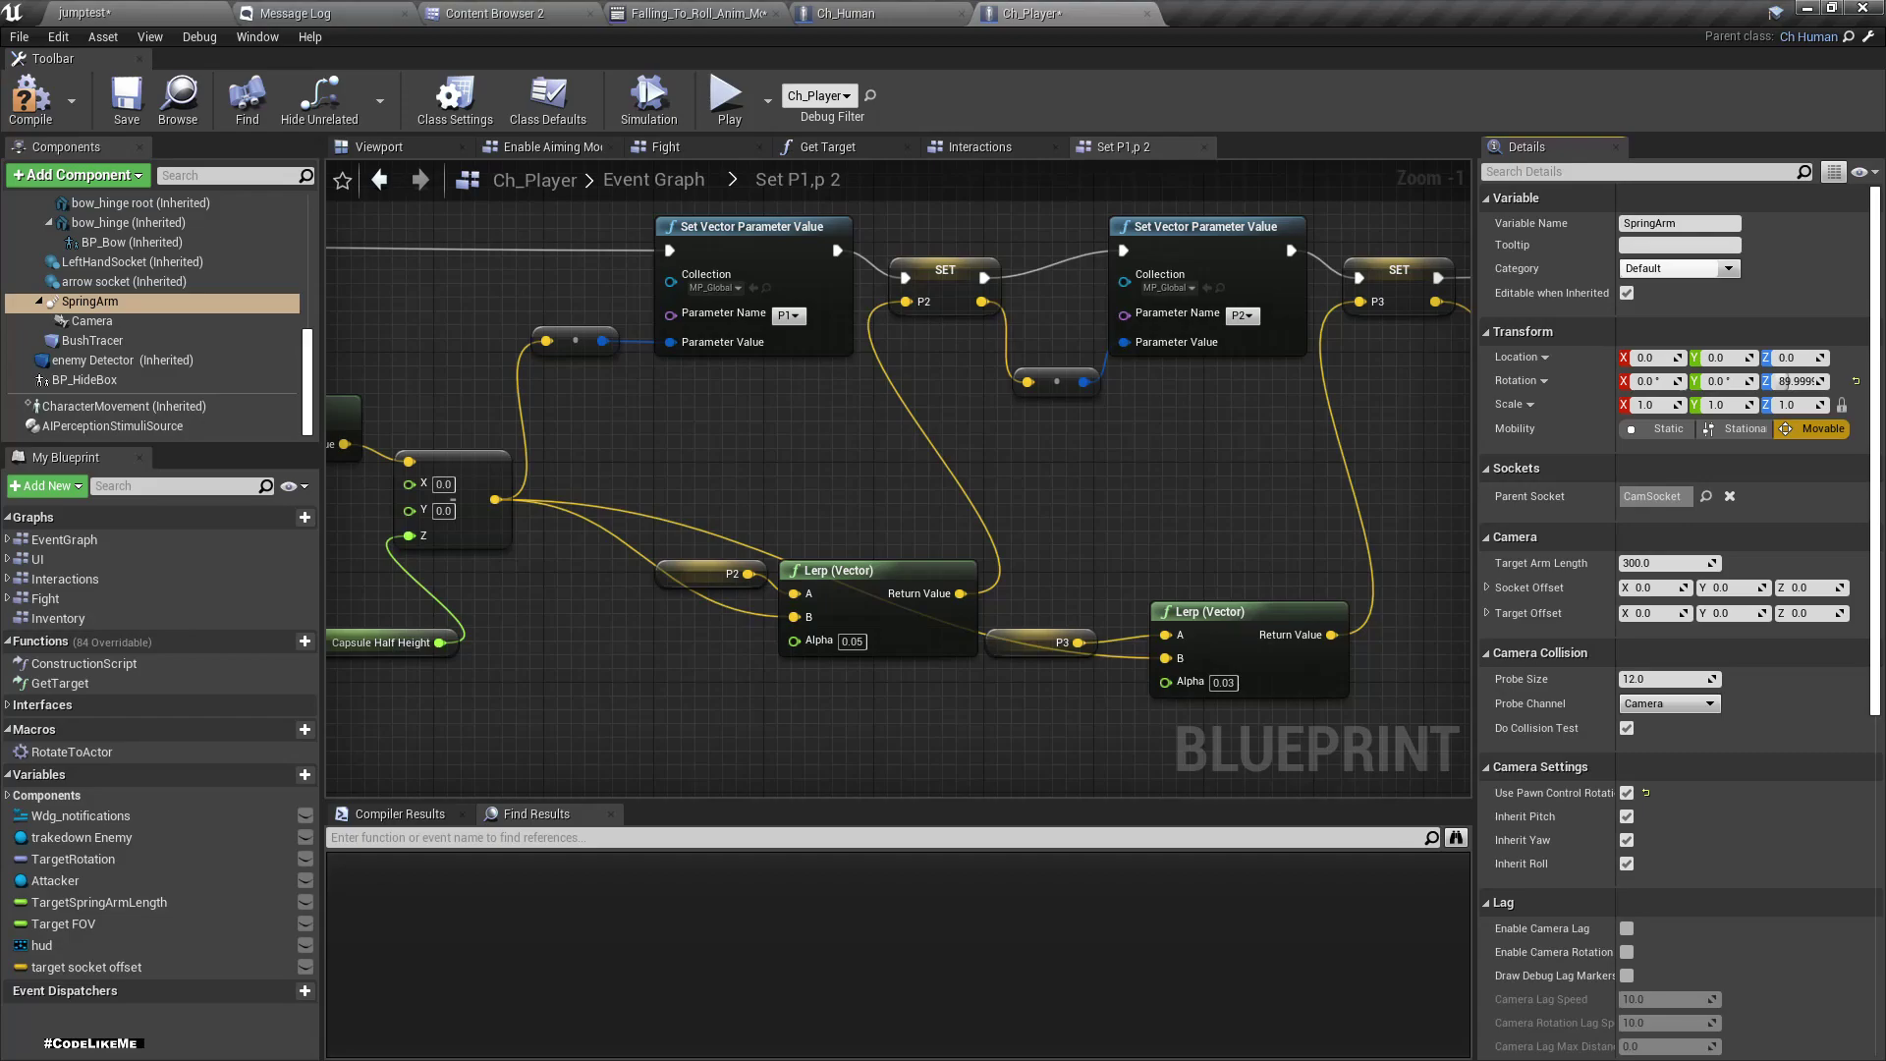
- Inspect the first frames of Falling_To_Roll_Anim_Montage and the transform of the root bone in its skeleton
left_click(697, 14)
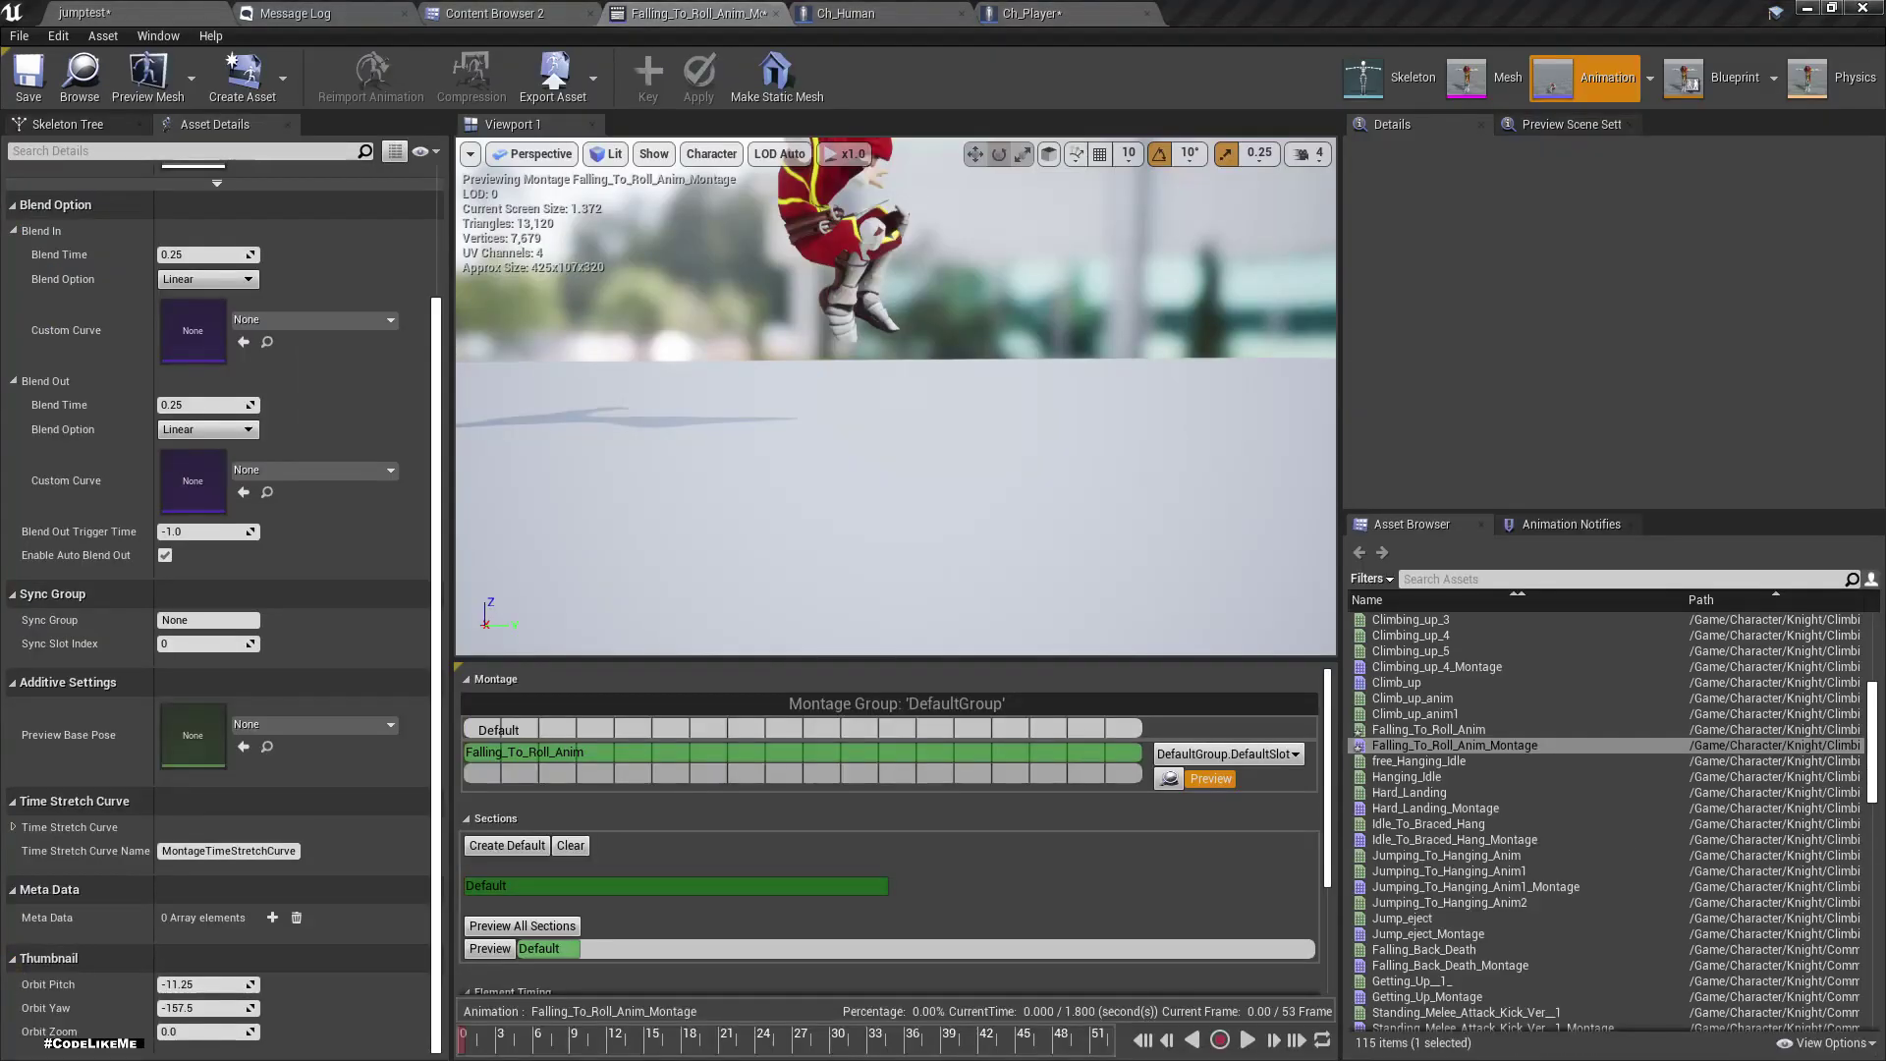
mouse_move(474, 1039)
left_mouse_down()
mouse_move(884, 1043)
mouse_move(464, 1037)
left_mouse_up()
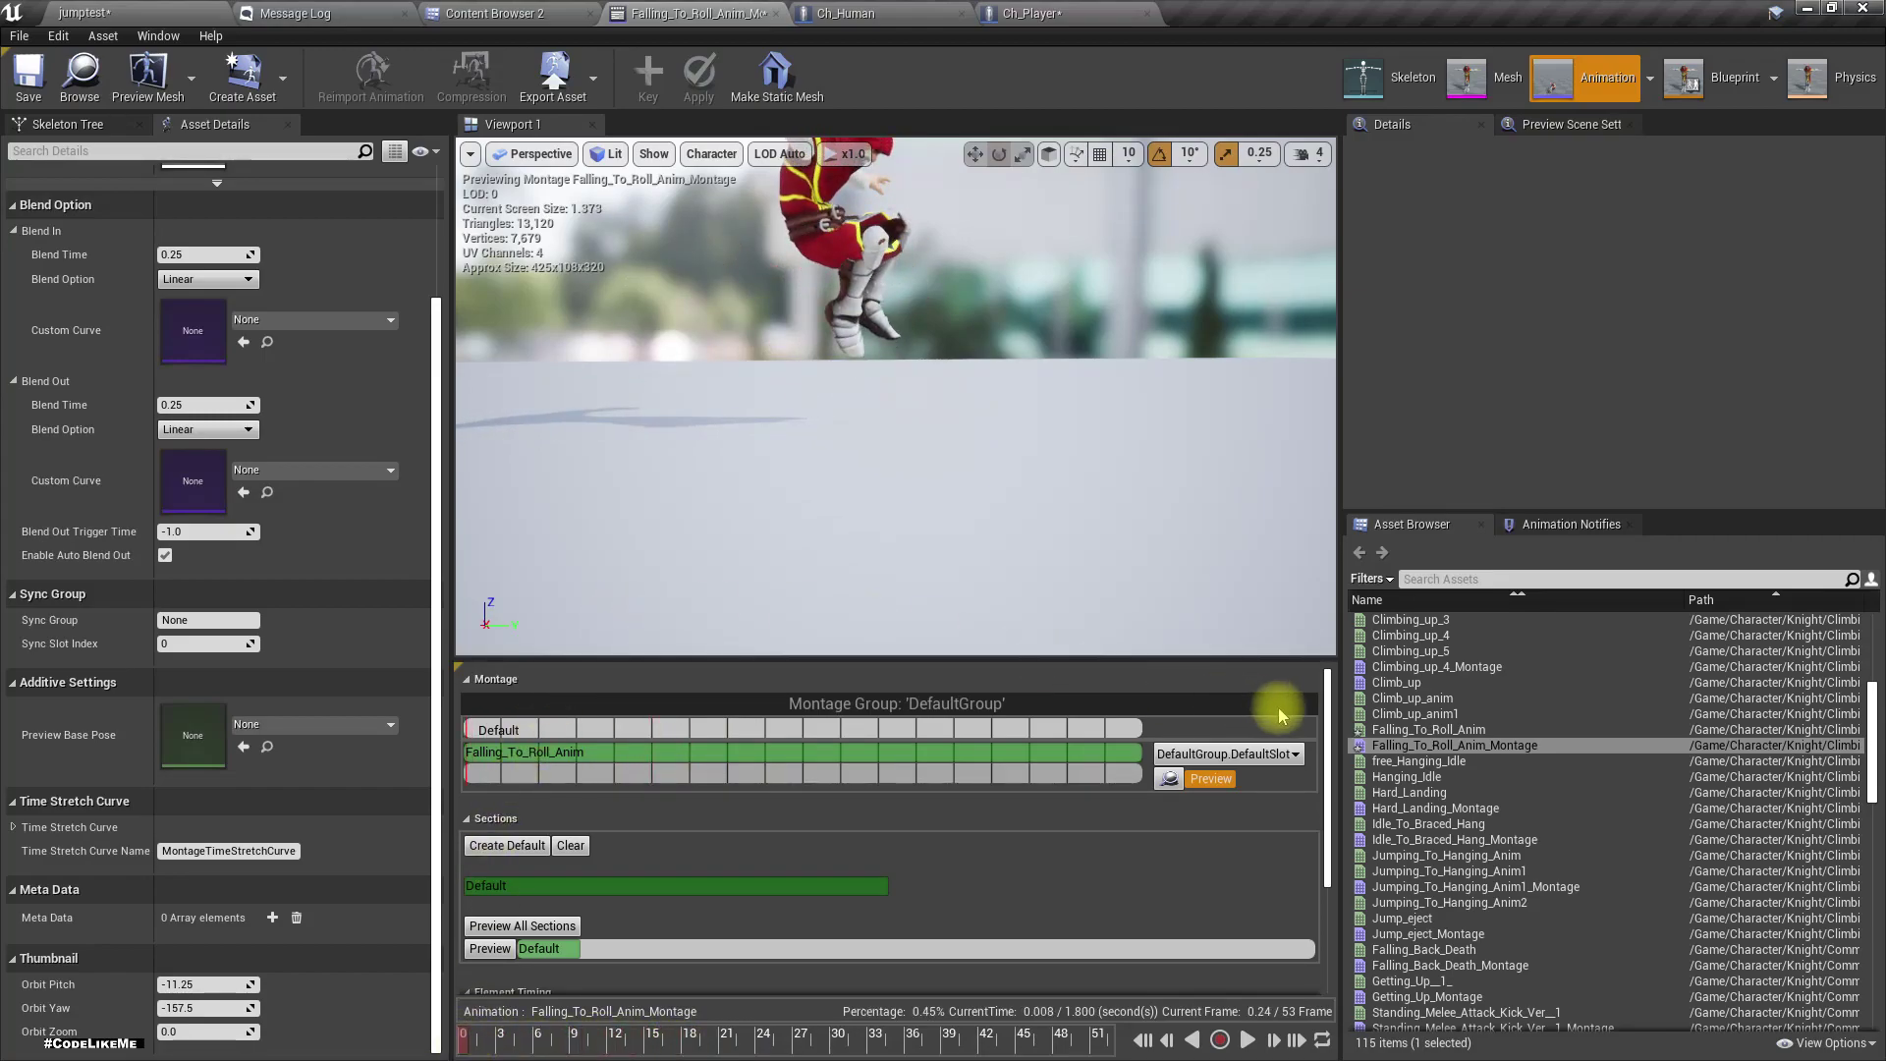
left_click_drag(1328, 724, 1360, 889)
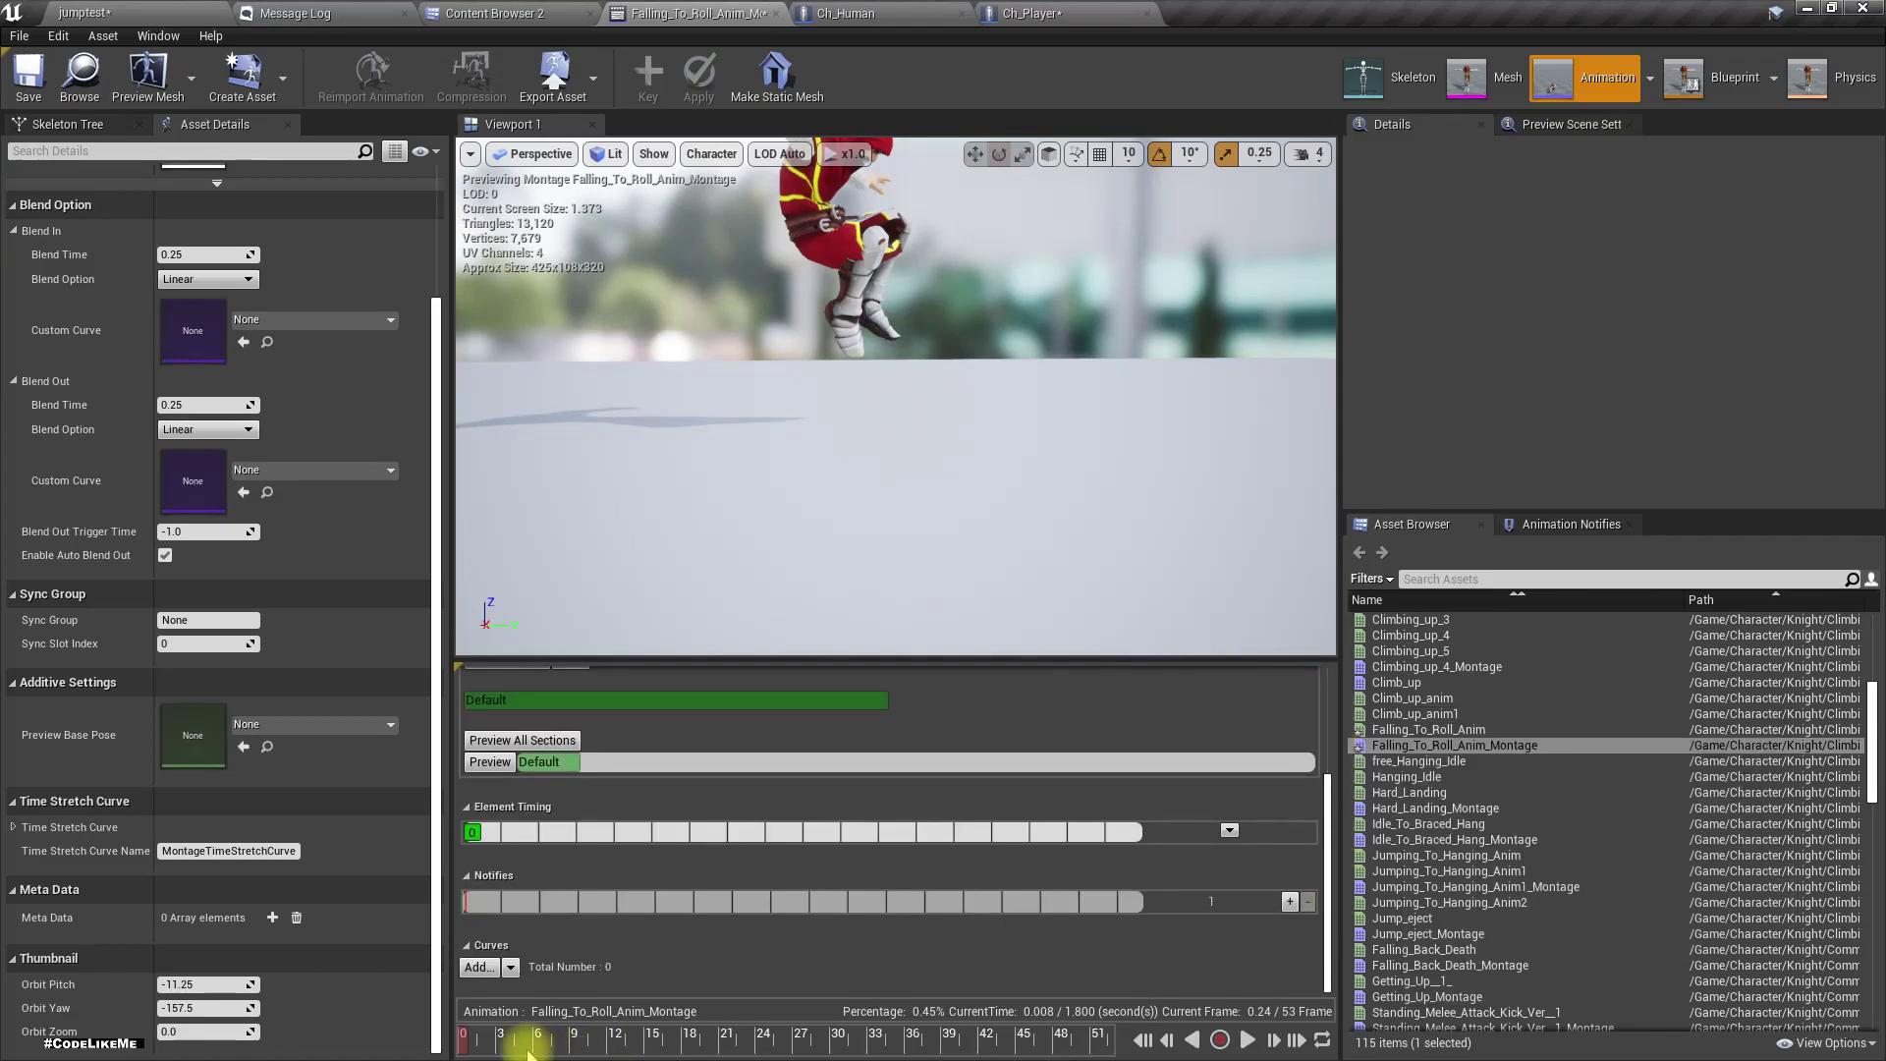
mouse_move(464, 1041)
left_mouse_down()
mouse_move(535, 1032)
mouse_move(432, 1033)
left_mouse_up()
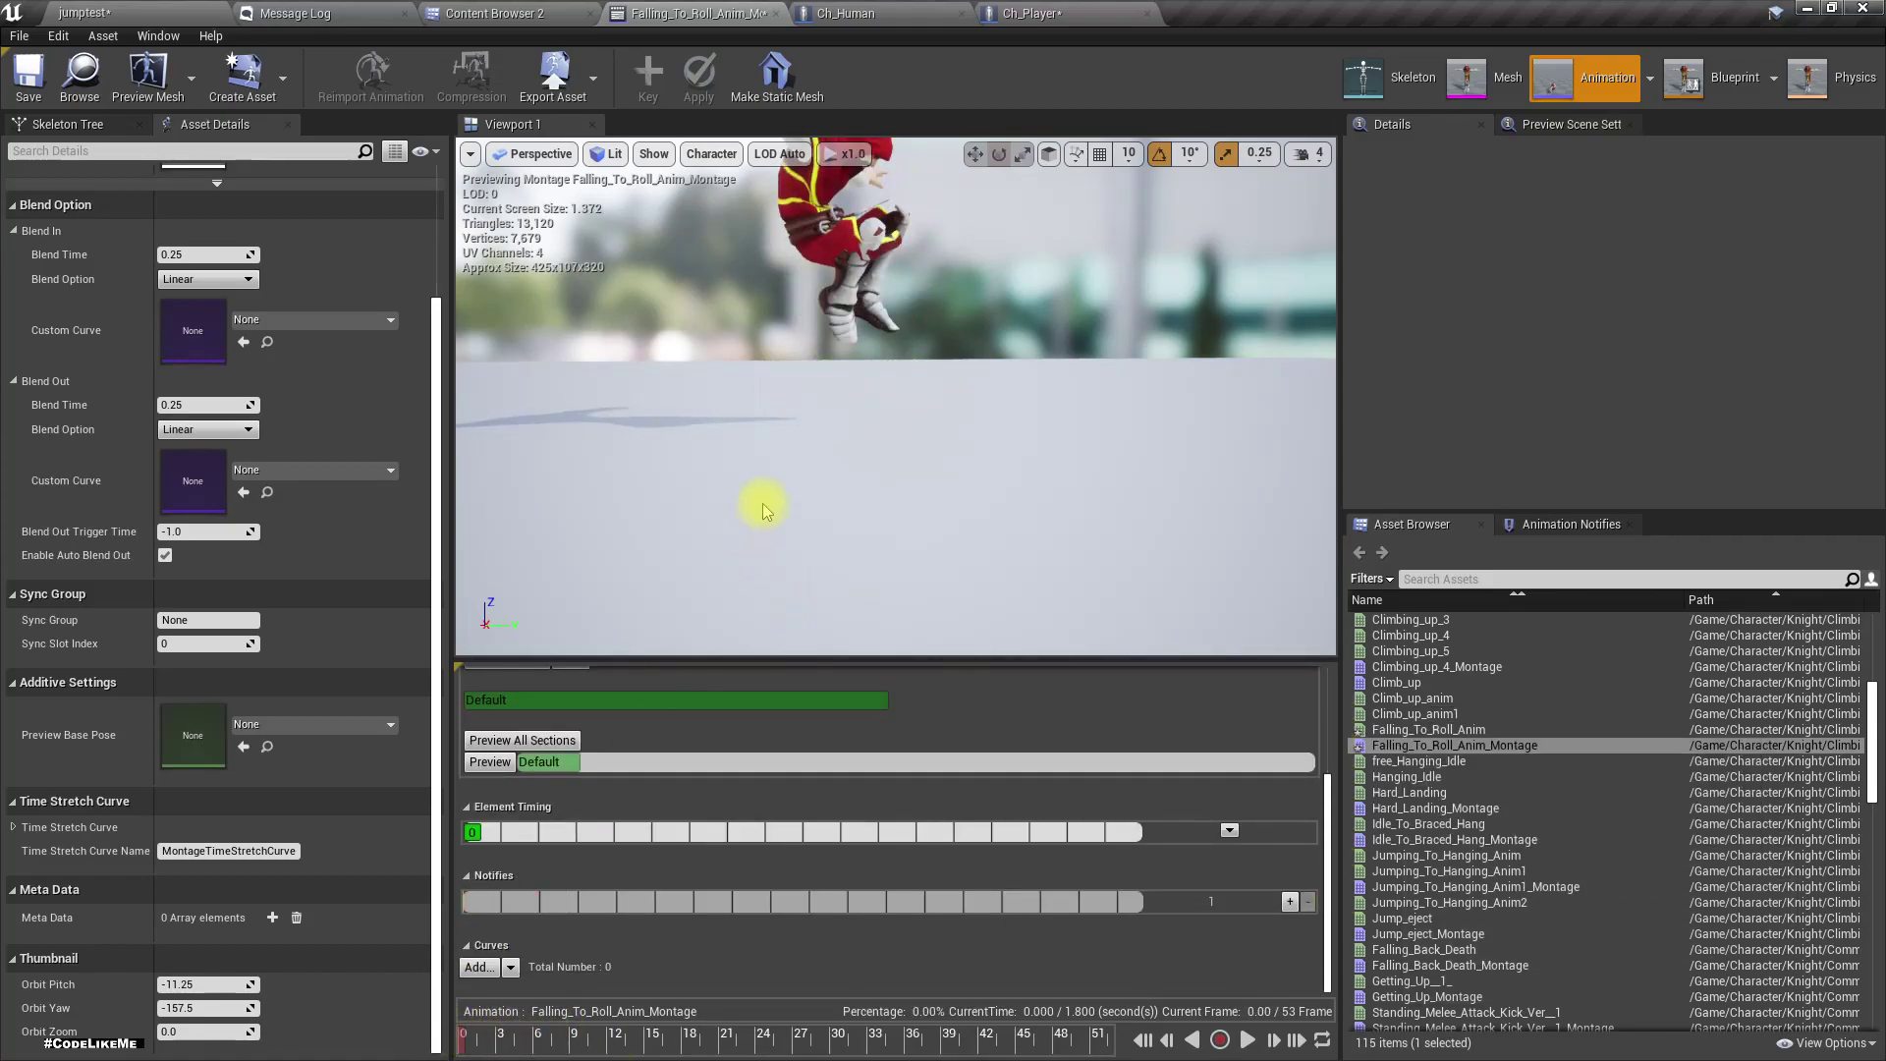
scroll(250, 315, "up", 10)
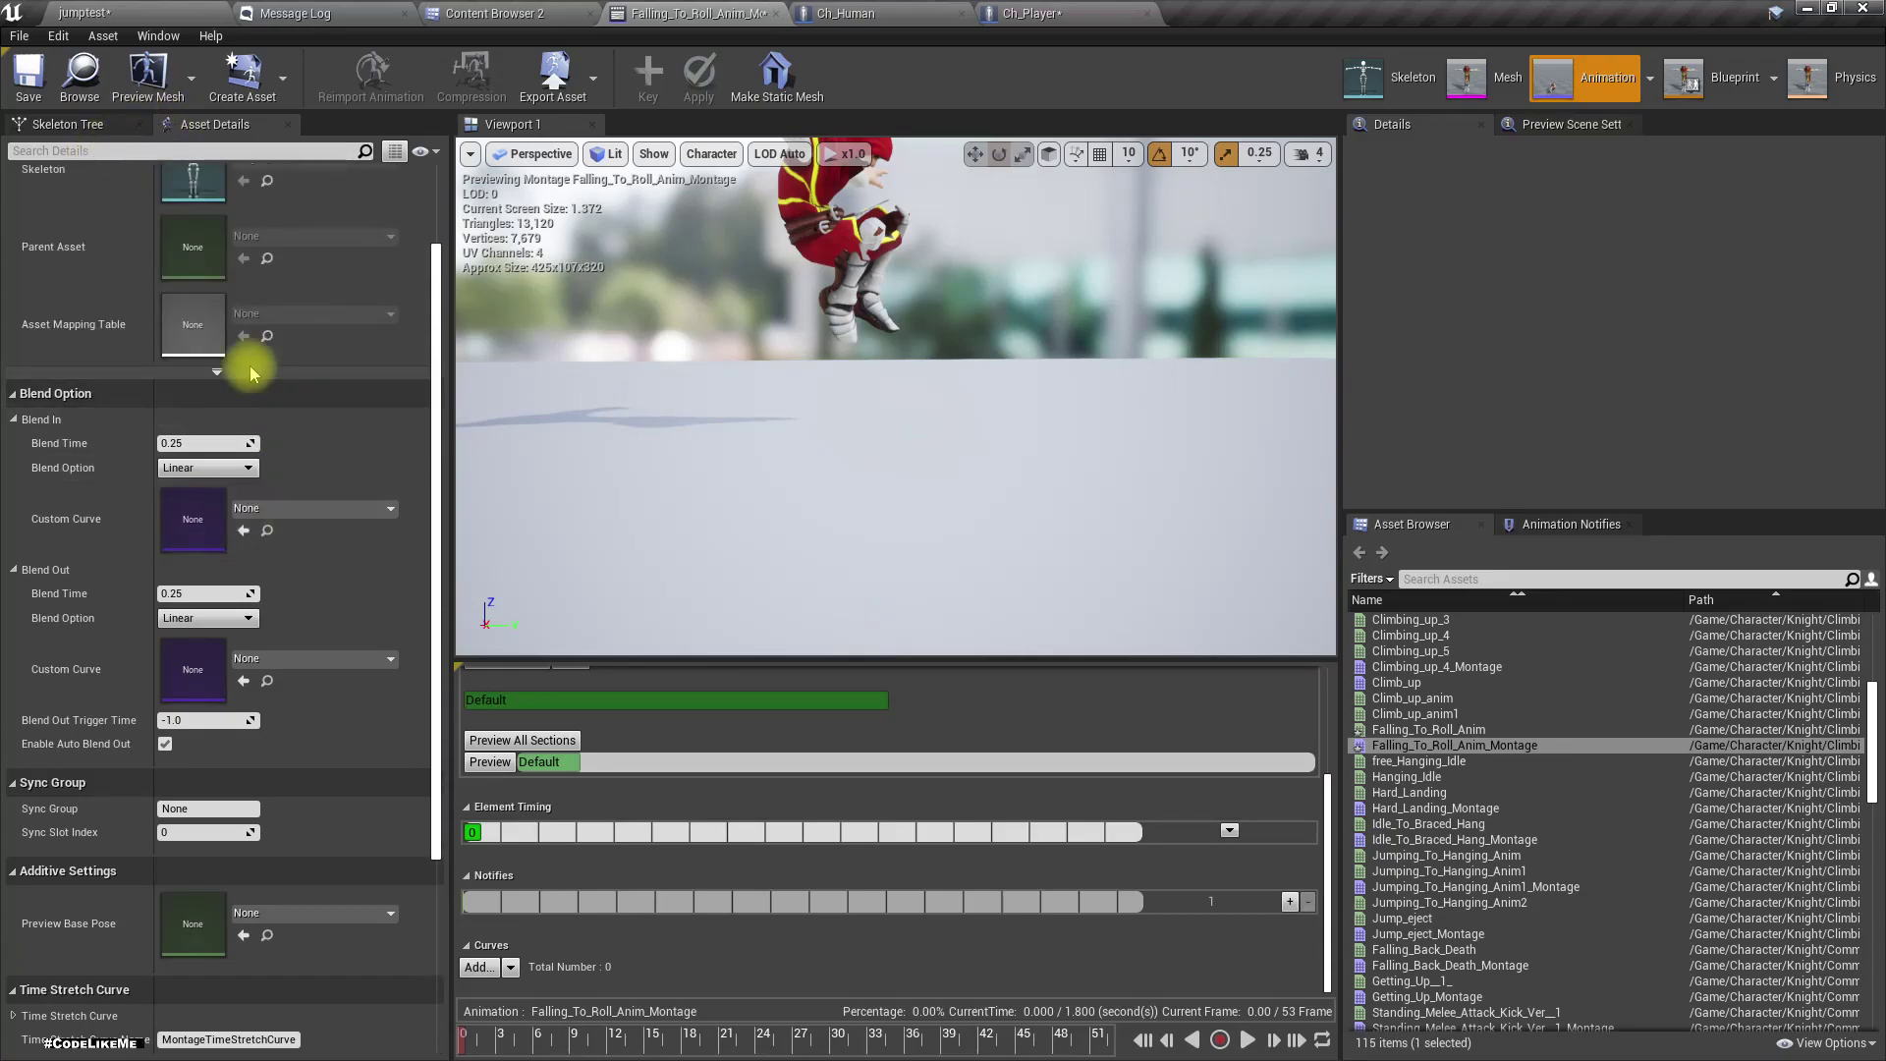
left_click(63, 125)
left_click(69, 176)
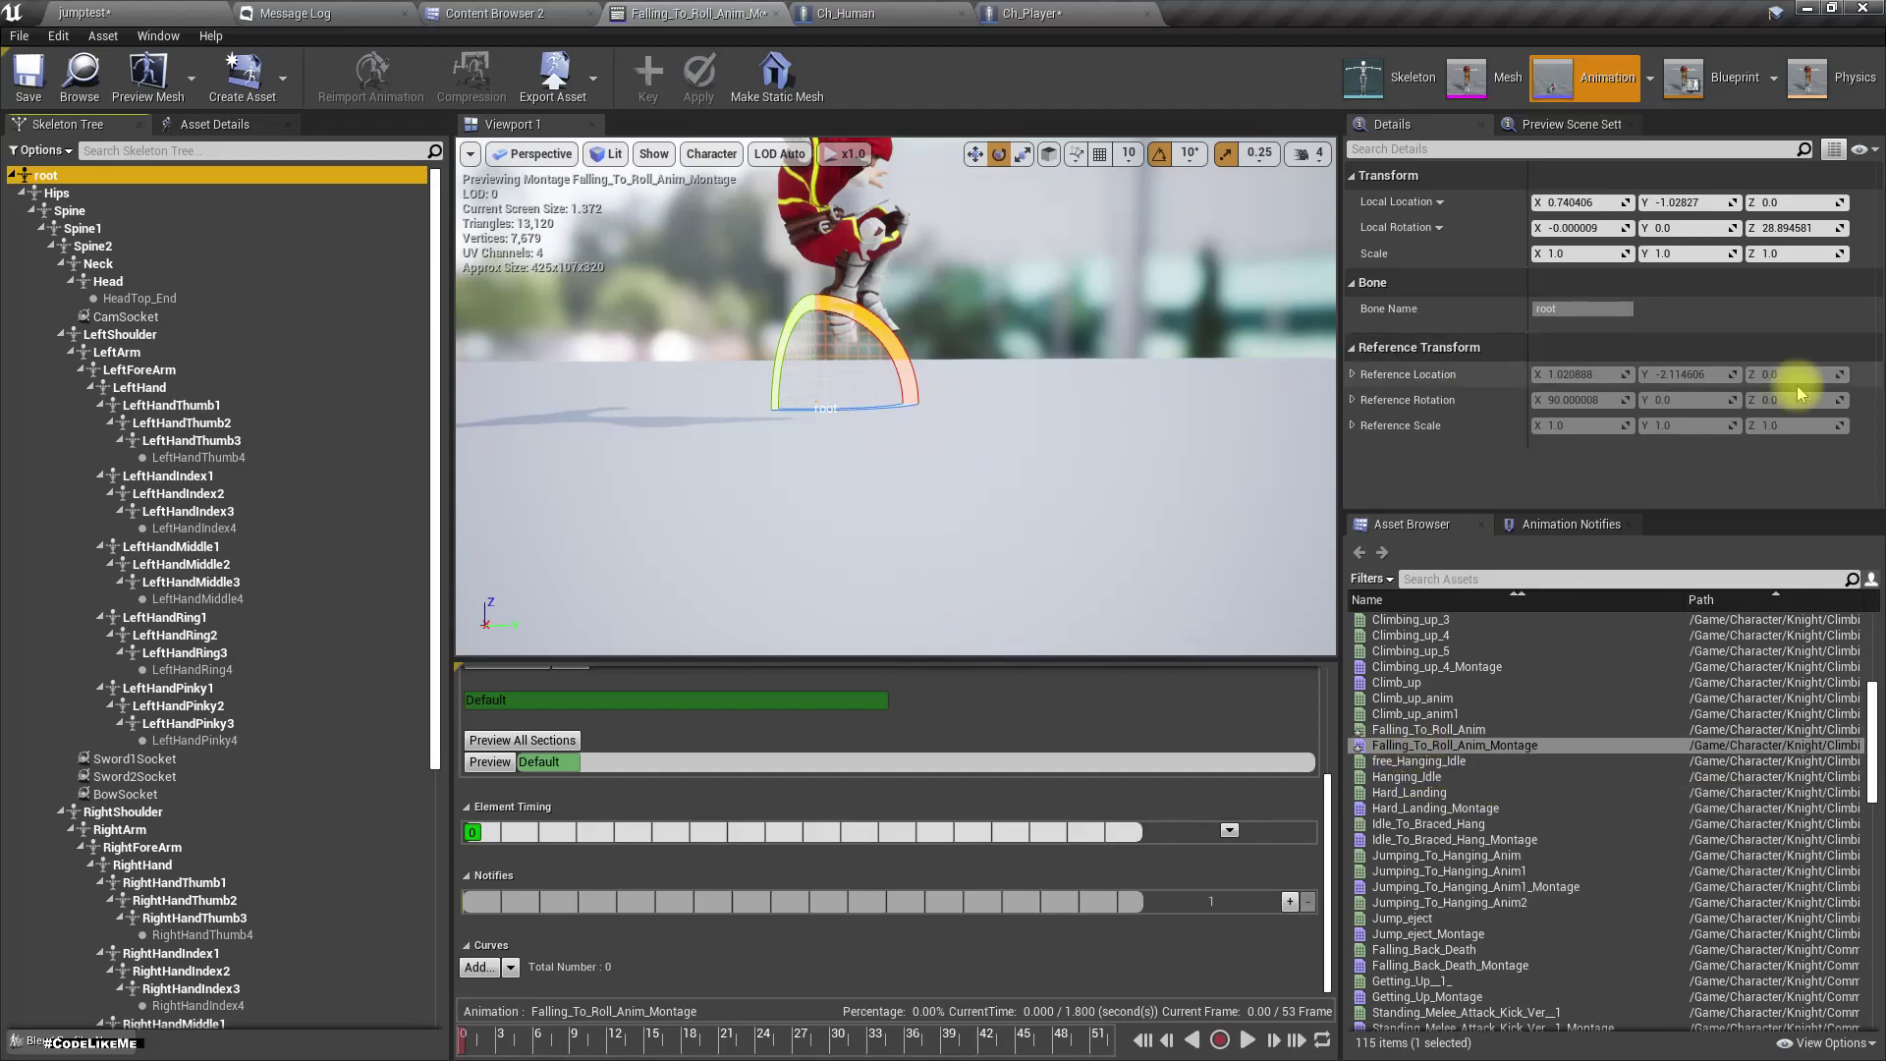
- Open Falling_To_Roll_Anim and add a key for the Hips bone at frame 0
left_click(1426, 729)
double_click(1426, 732)
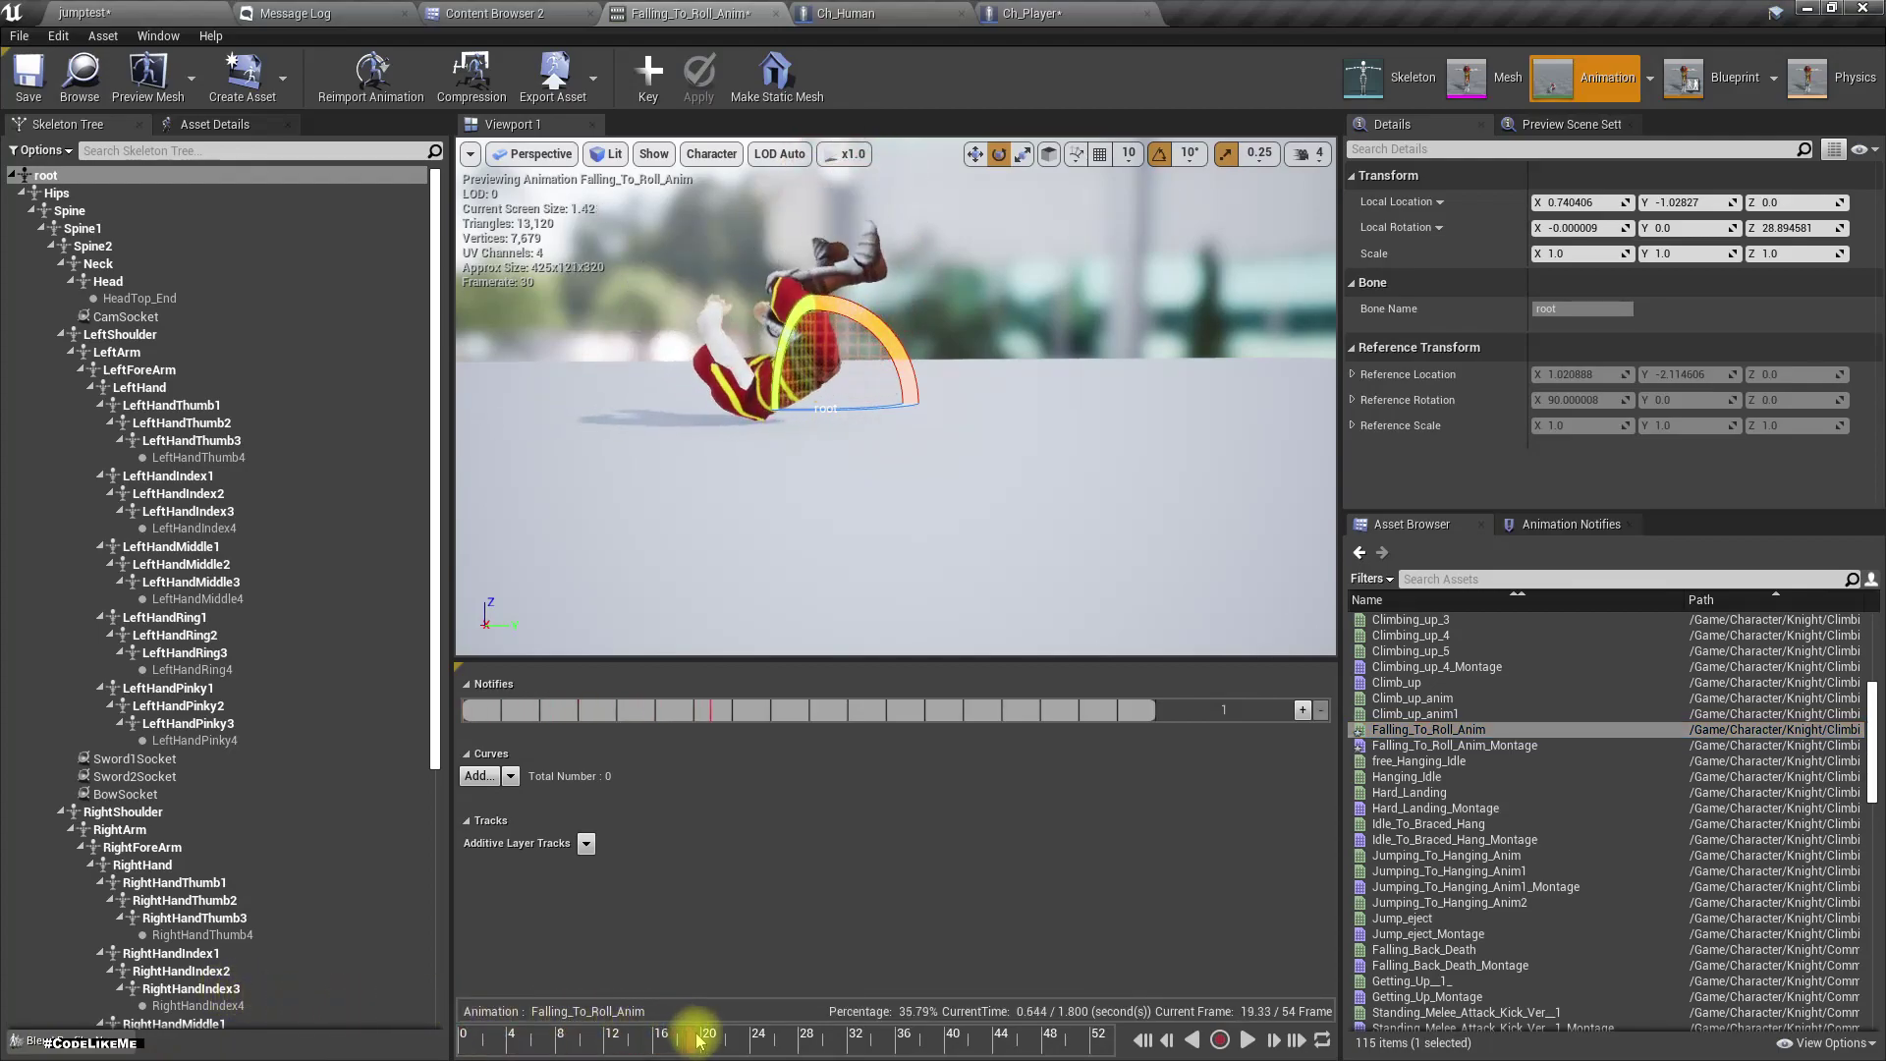
left_click(126, 191)
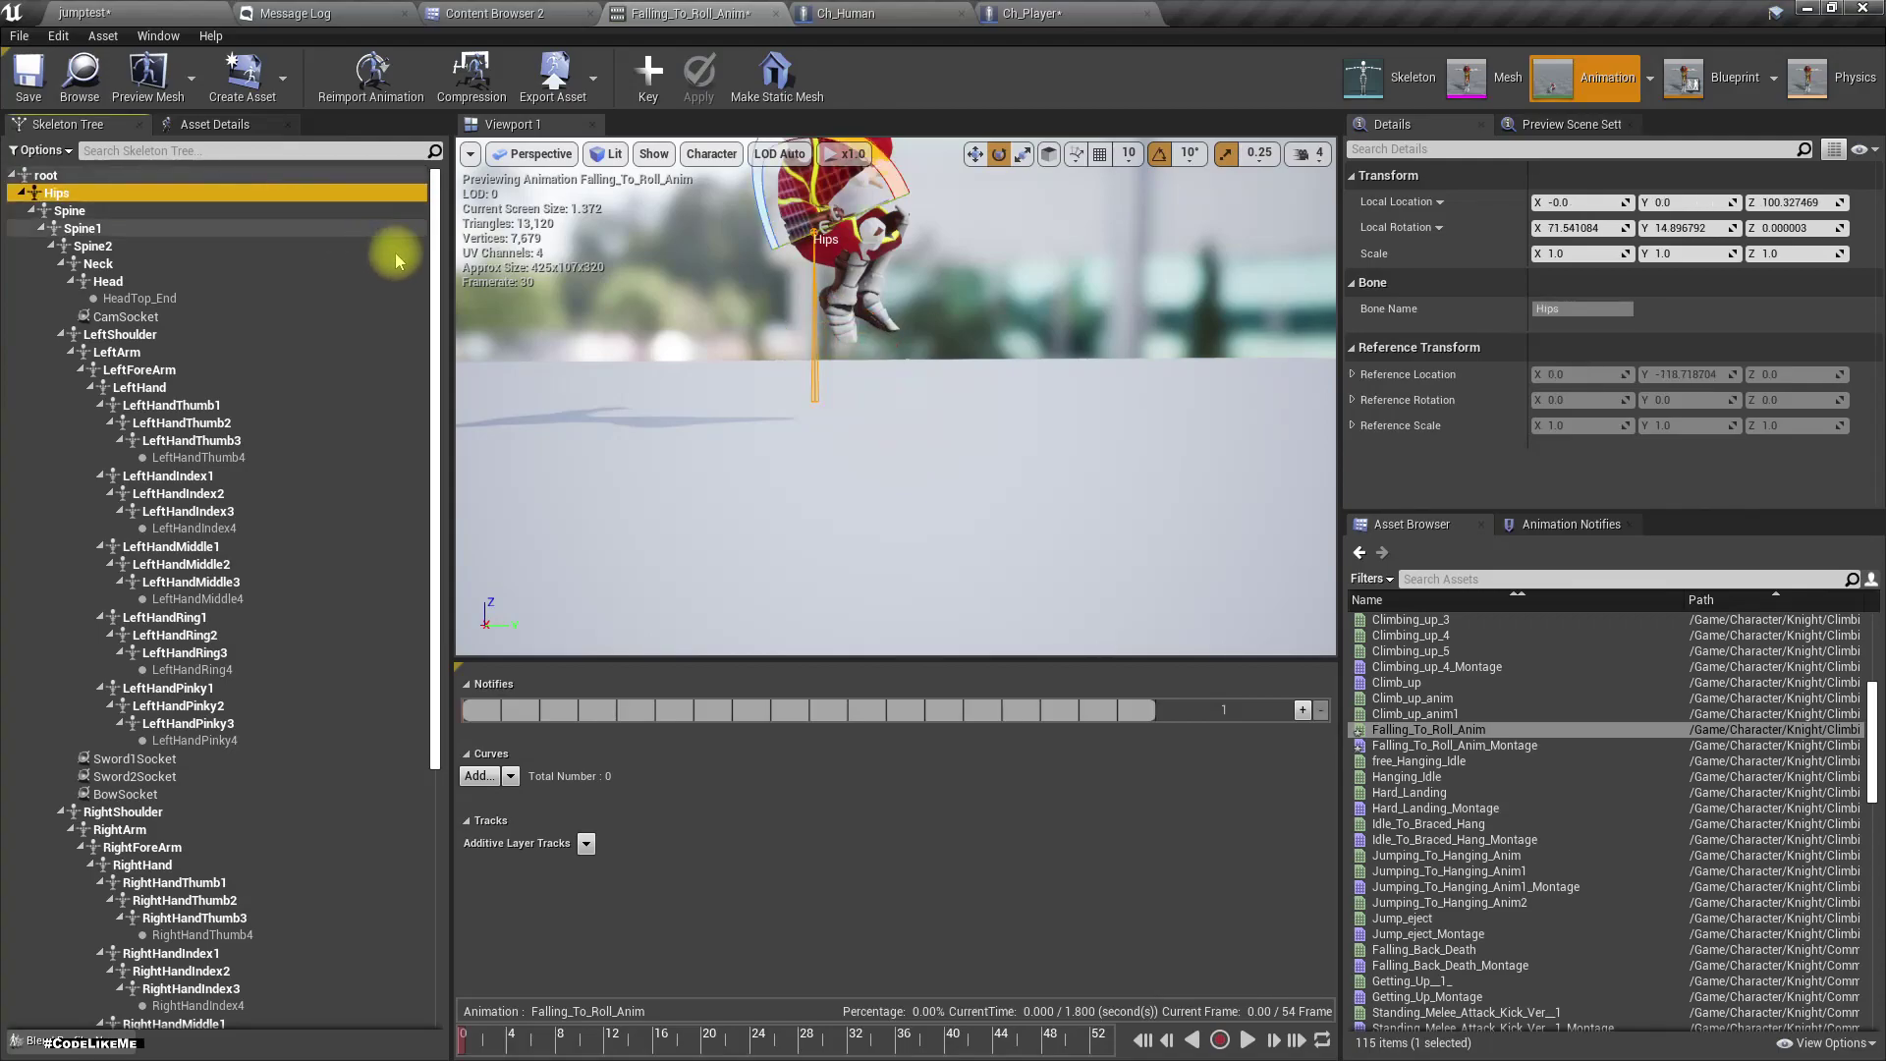
left_click(467, 1041)
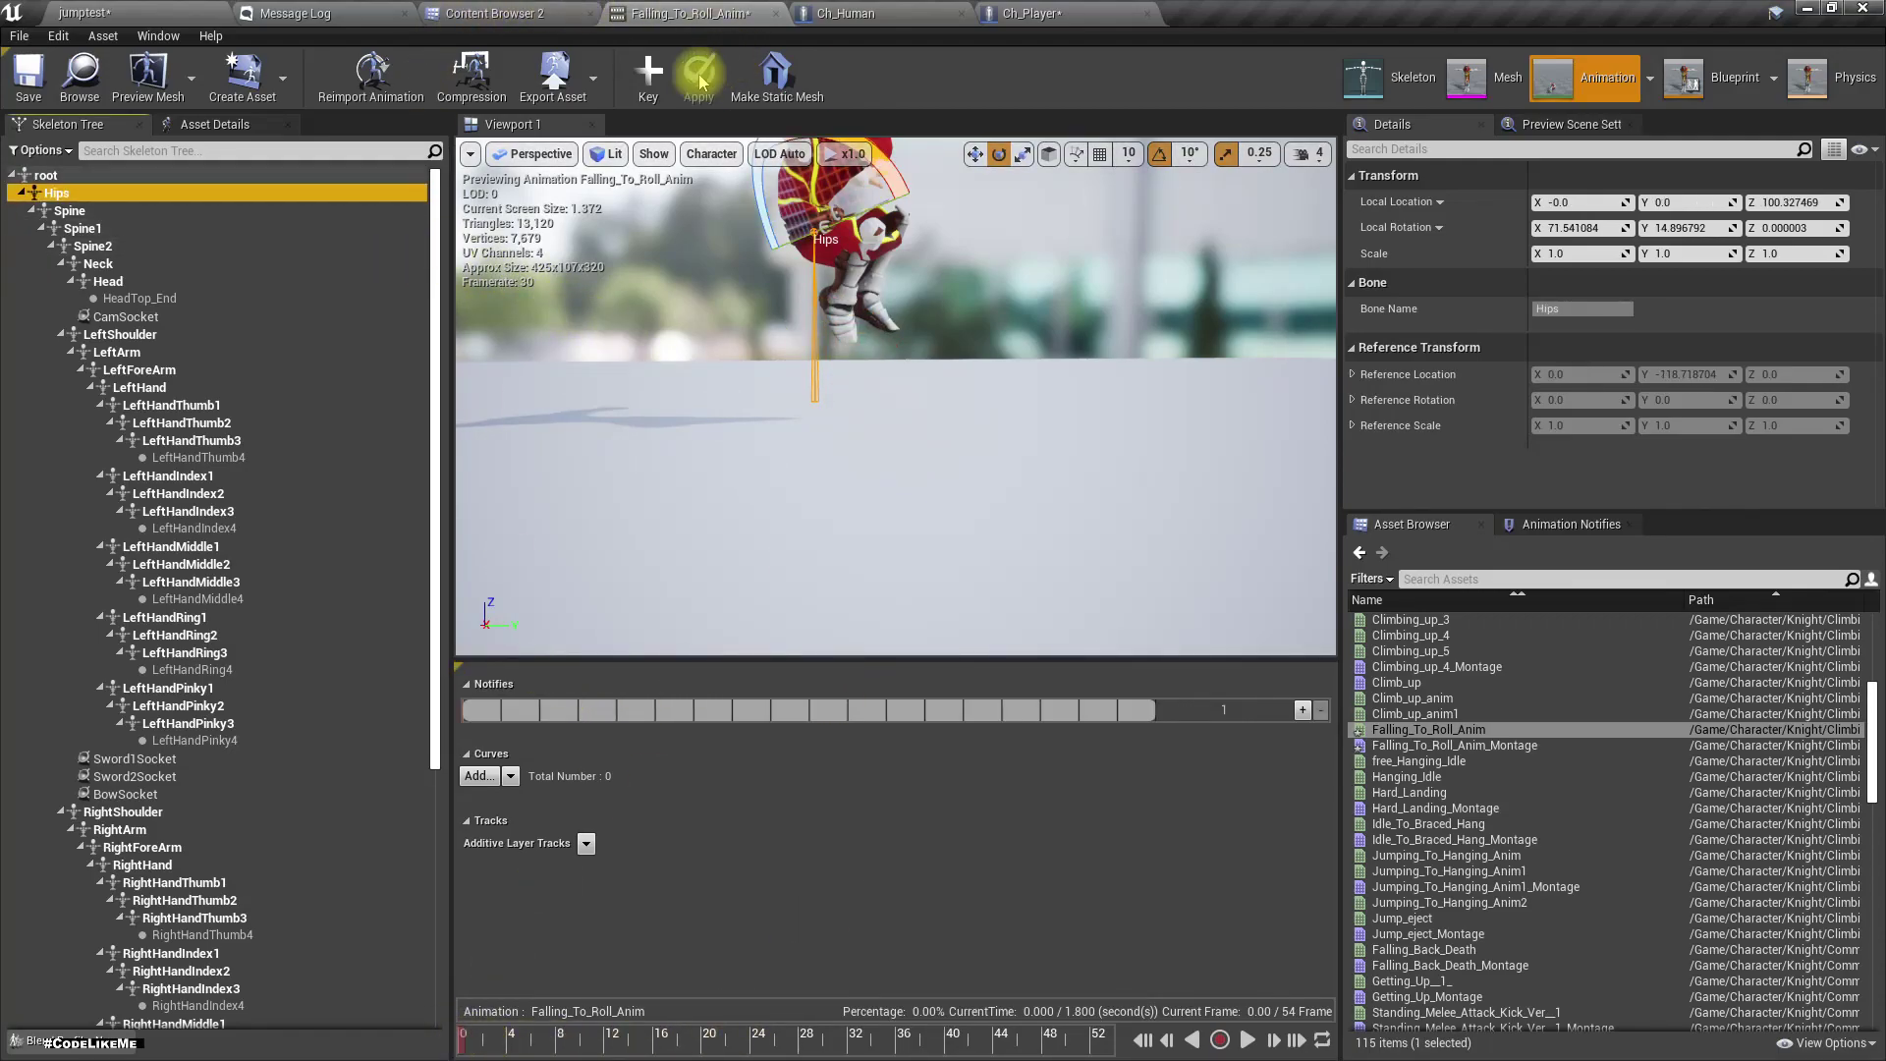
left_click(648, 74)
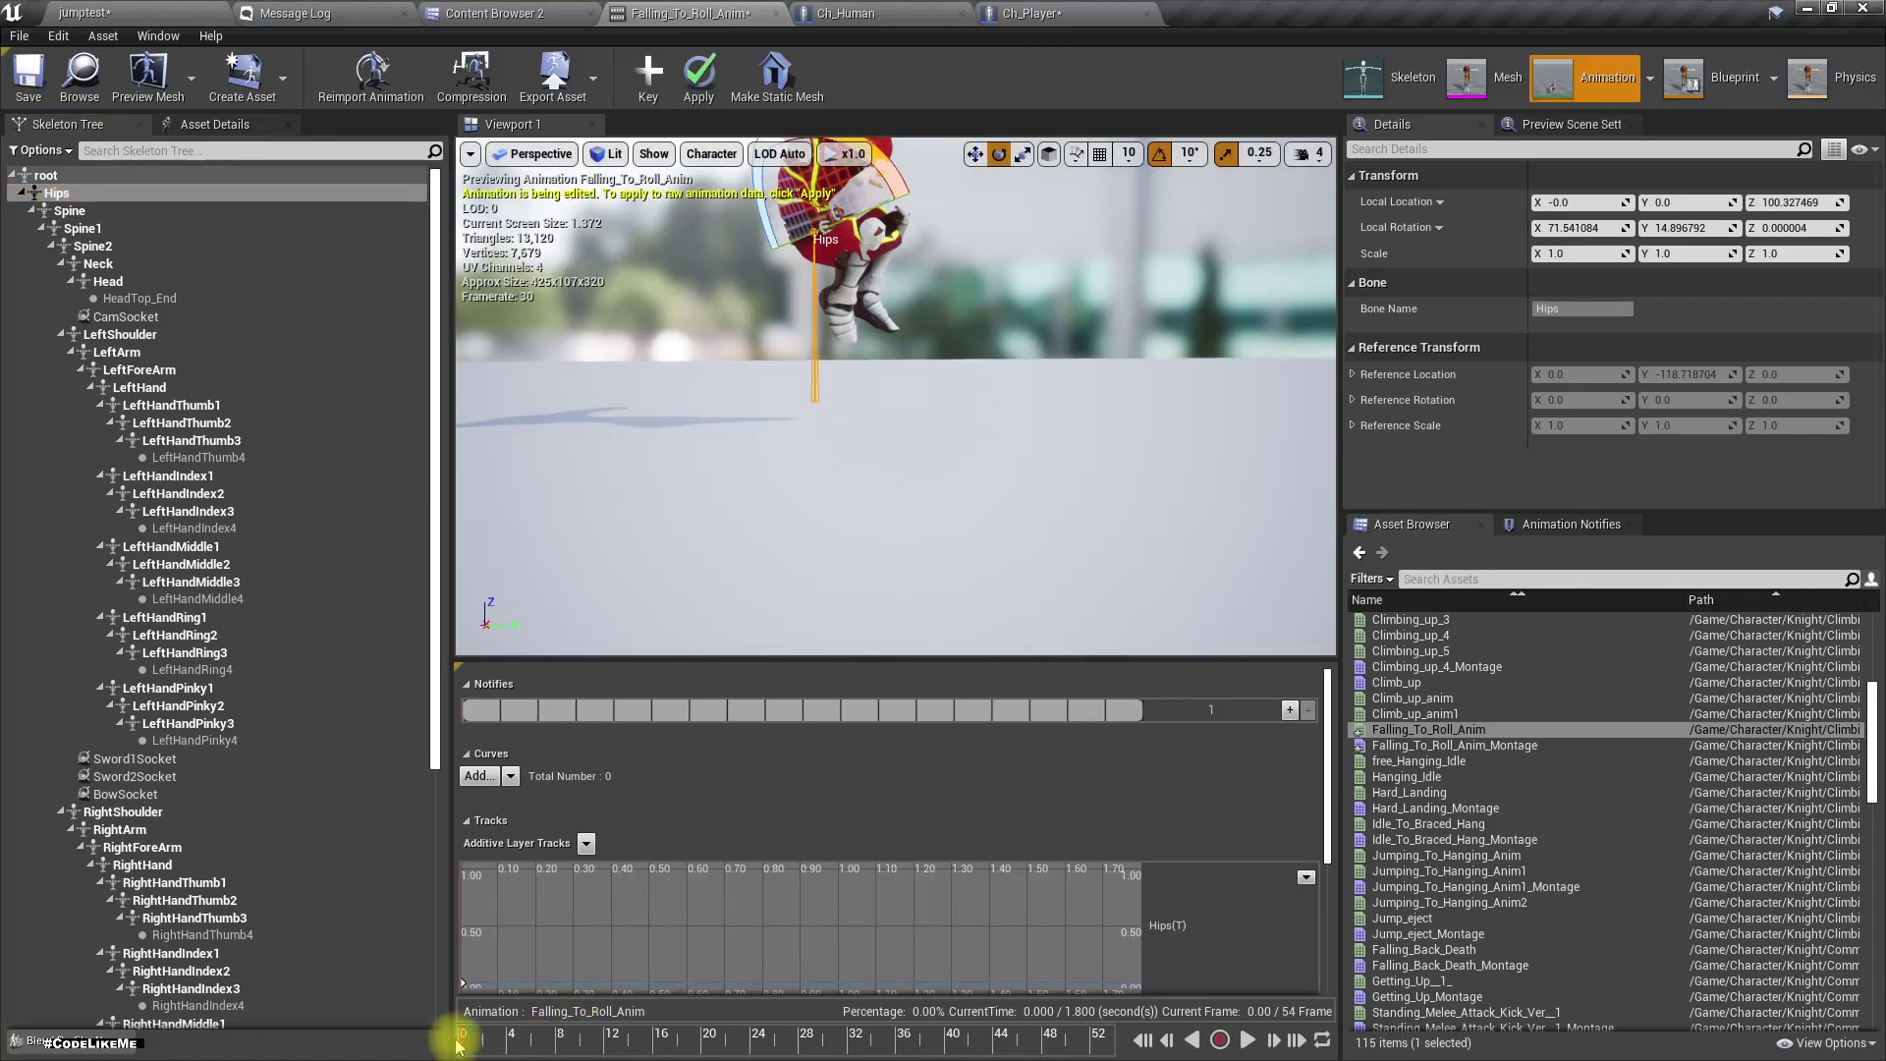
- Raise the Hips bone along the world Z axis to a local height of about 61 near frame 16
left_click_drag(466, 1044, 664, 1022)
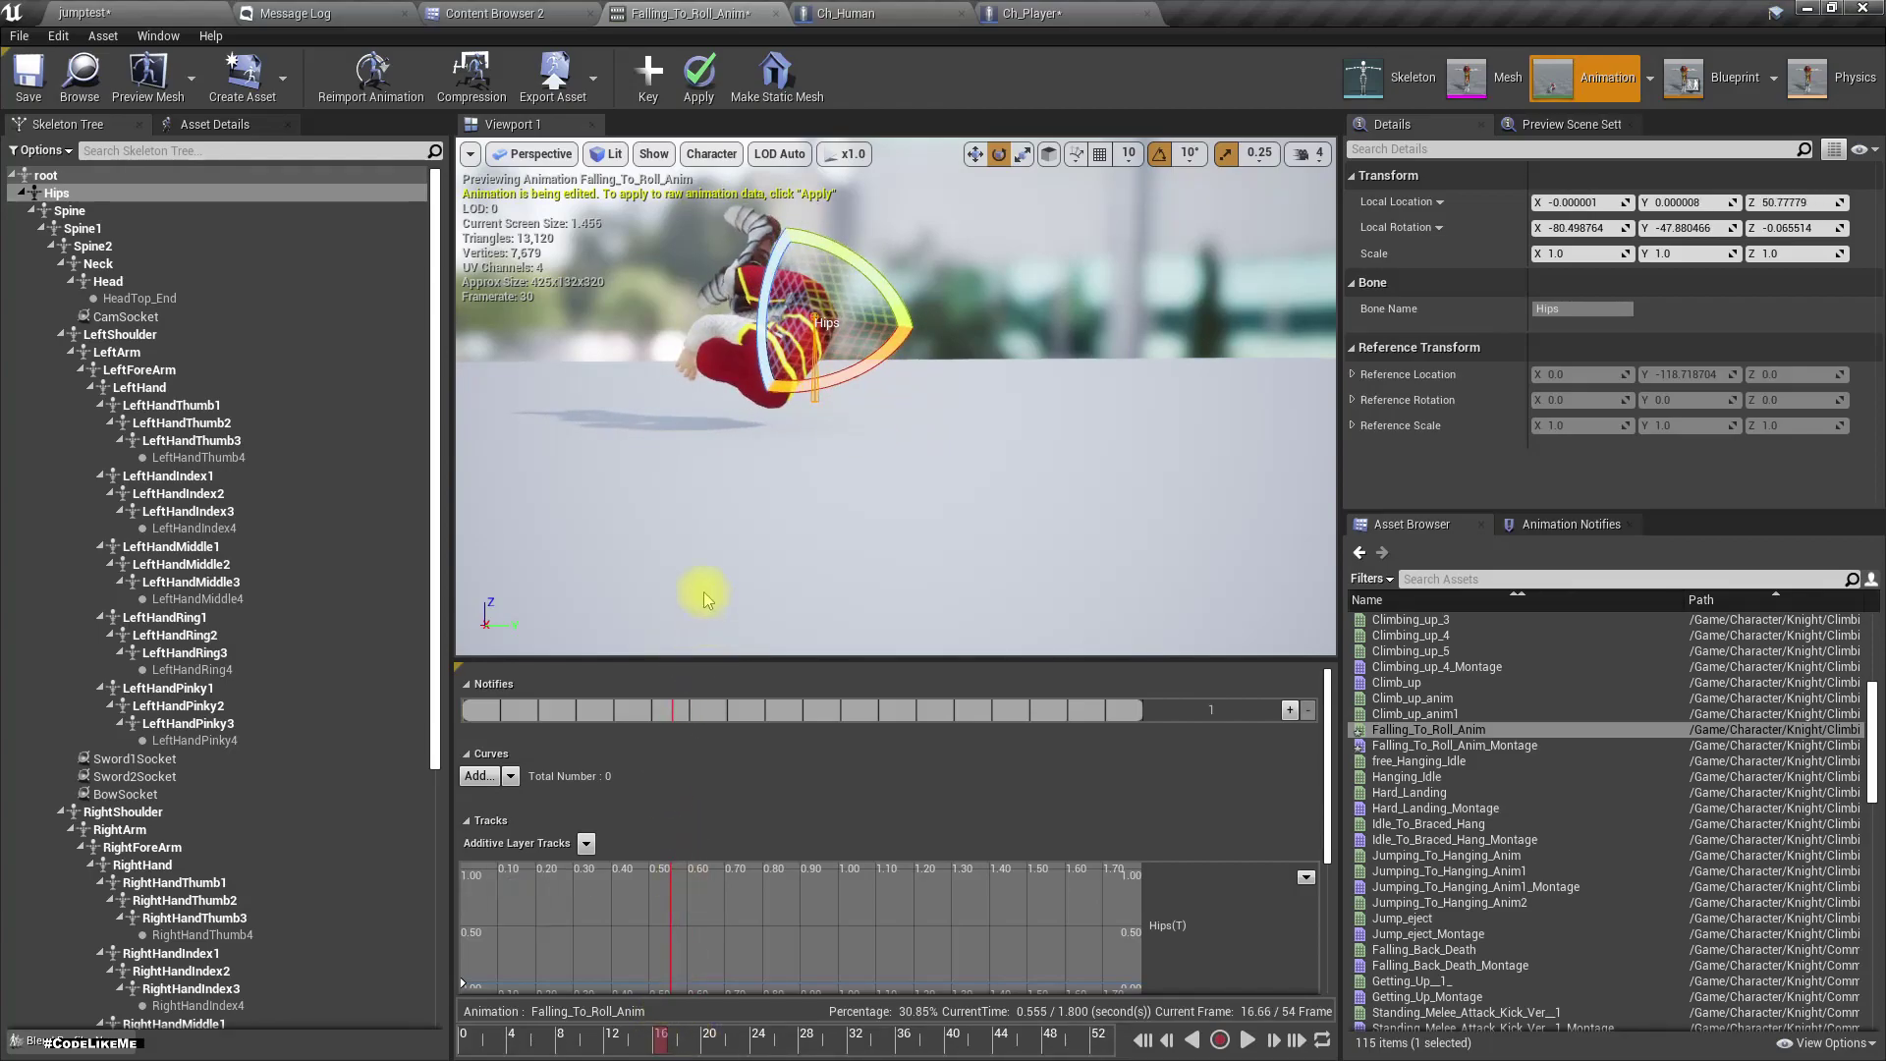
scroll(708, 608, "up", 2)
scroll(707, 566, "up", 3)
middle_click_drag(707, 567, 768, 552)
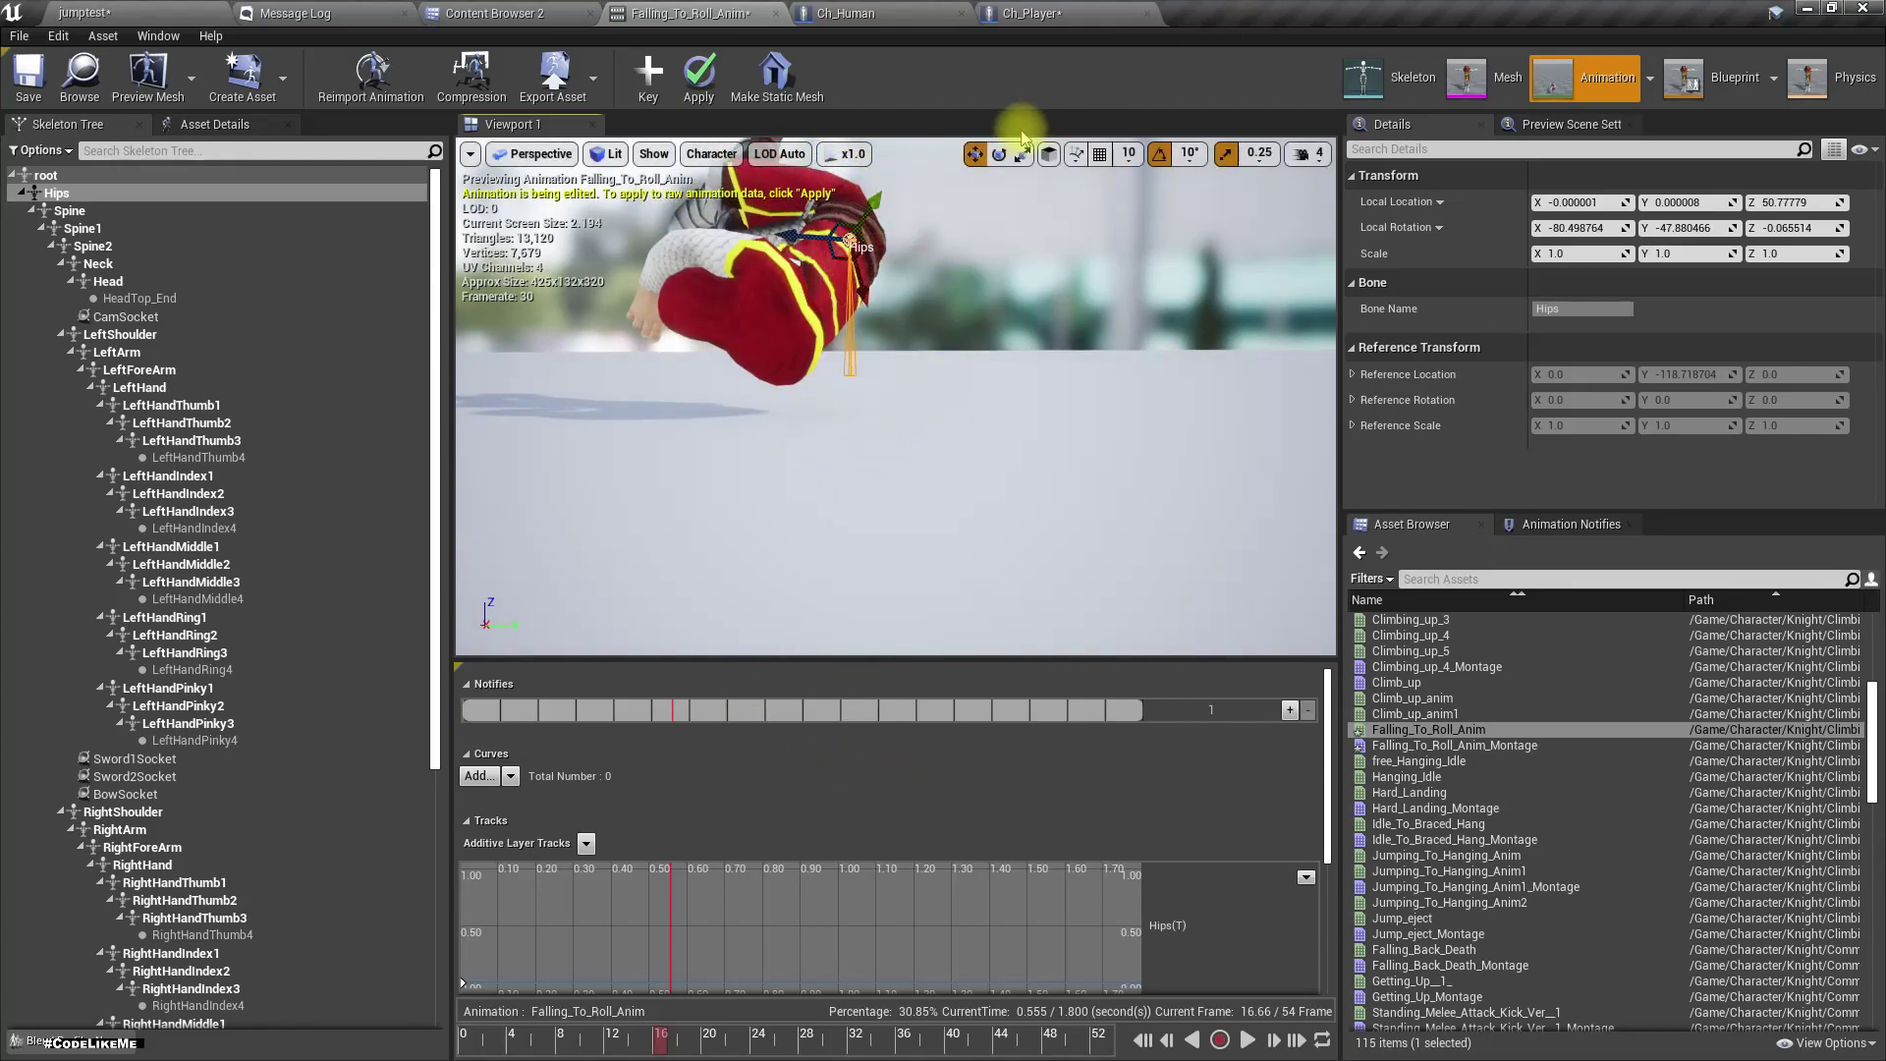
left_click(1049, 154)
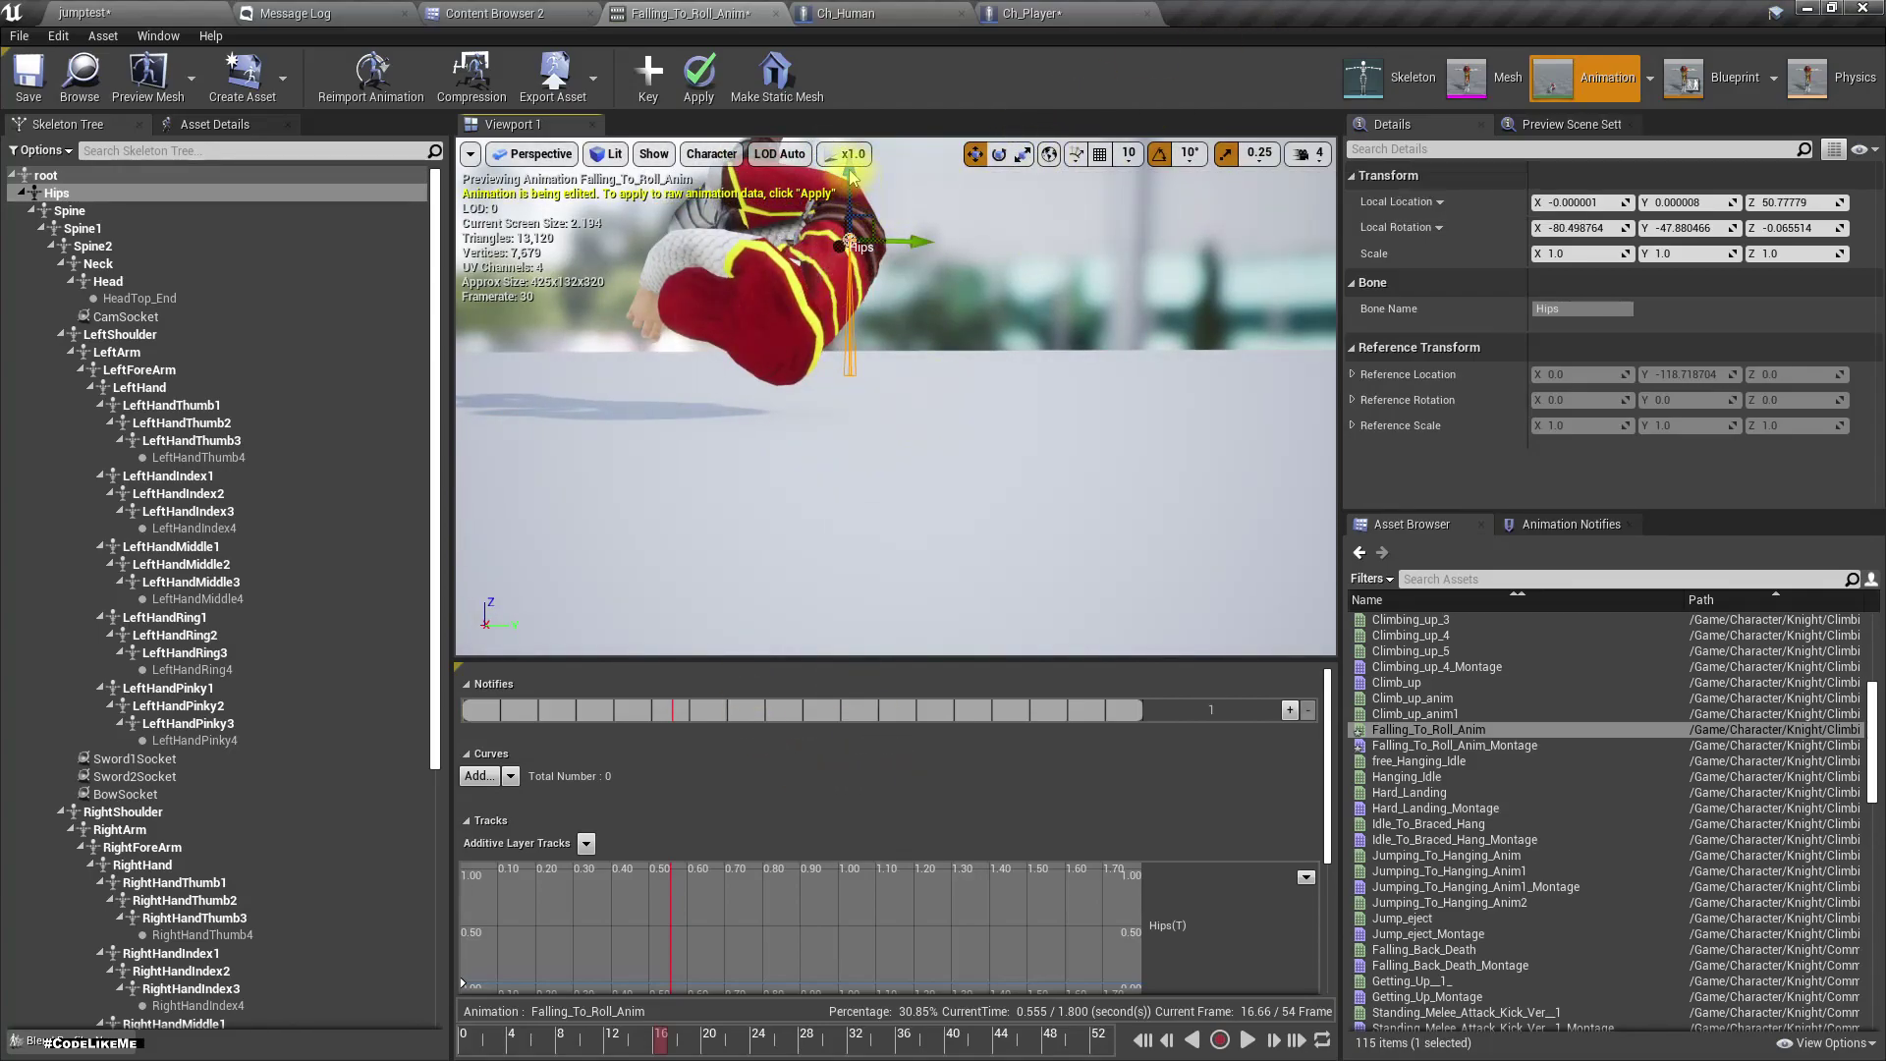
middle_click_drag(849, 393, 892, 477)
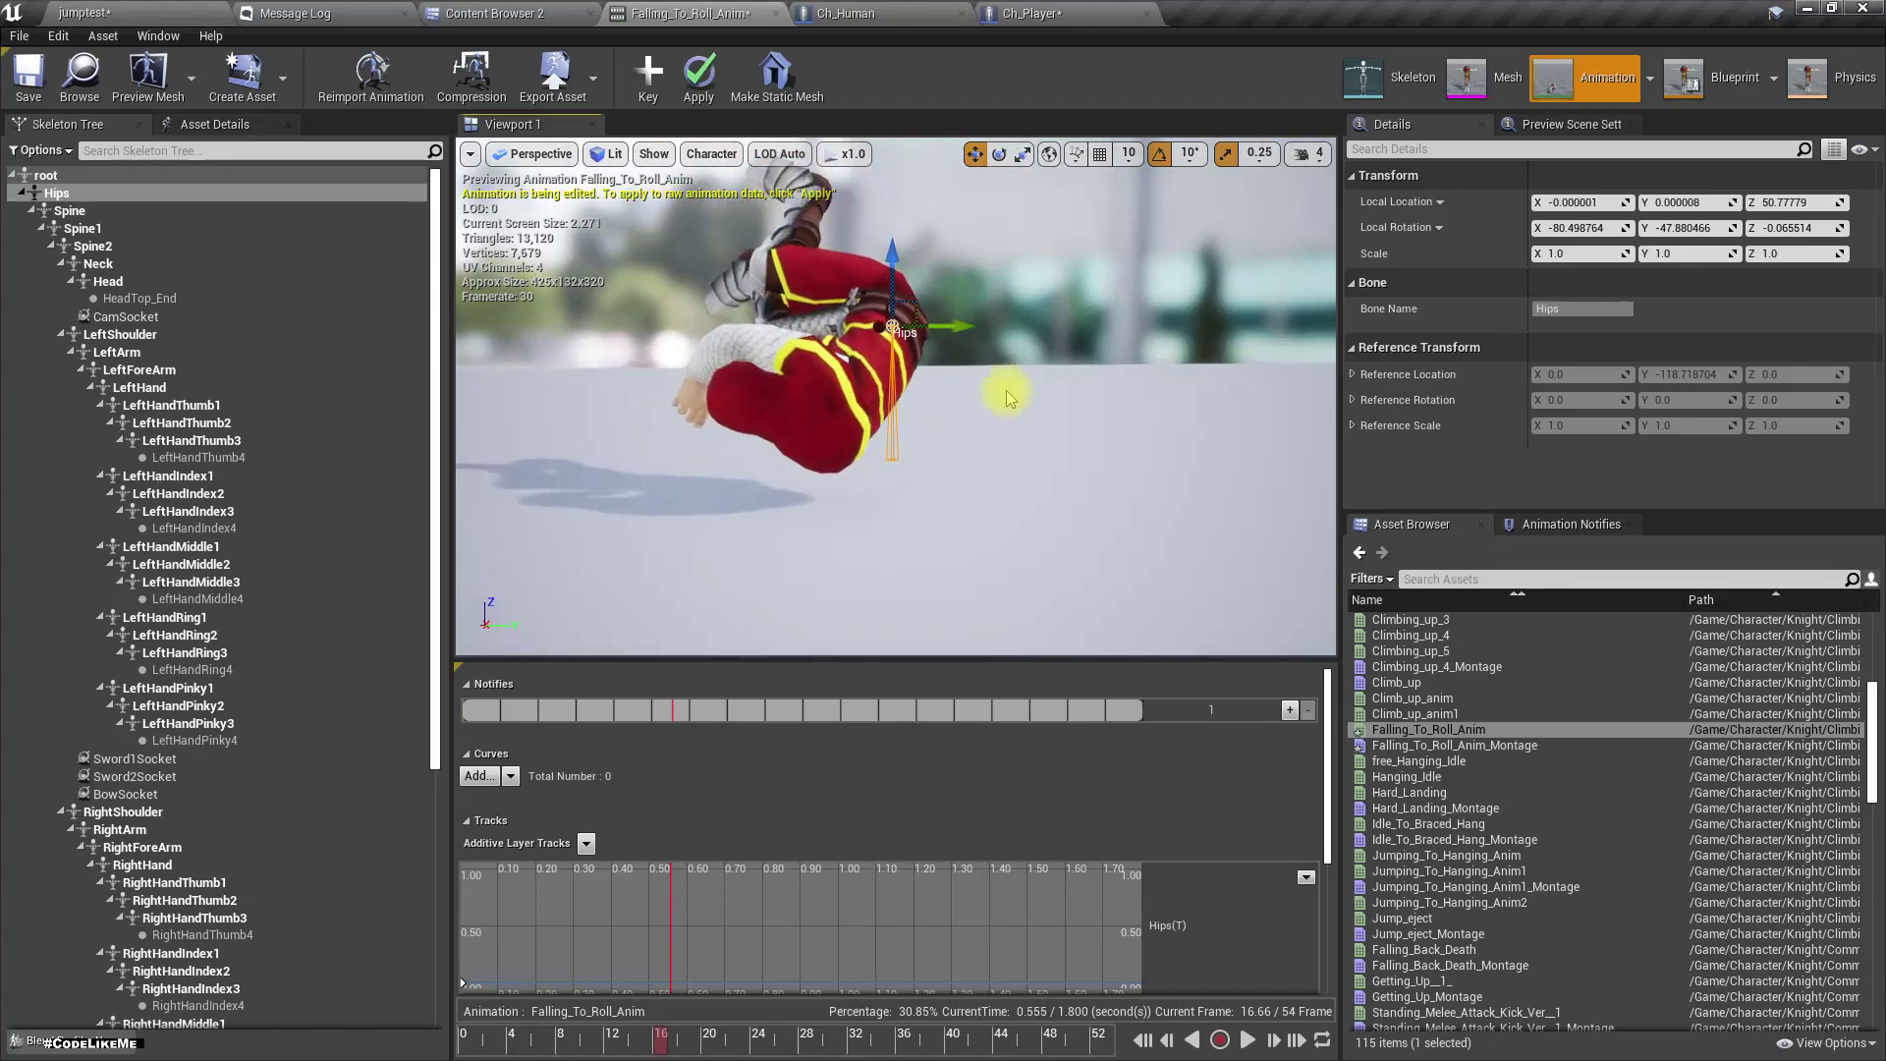
left_click_drag(889, 256, 893, 236)
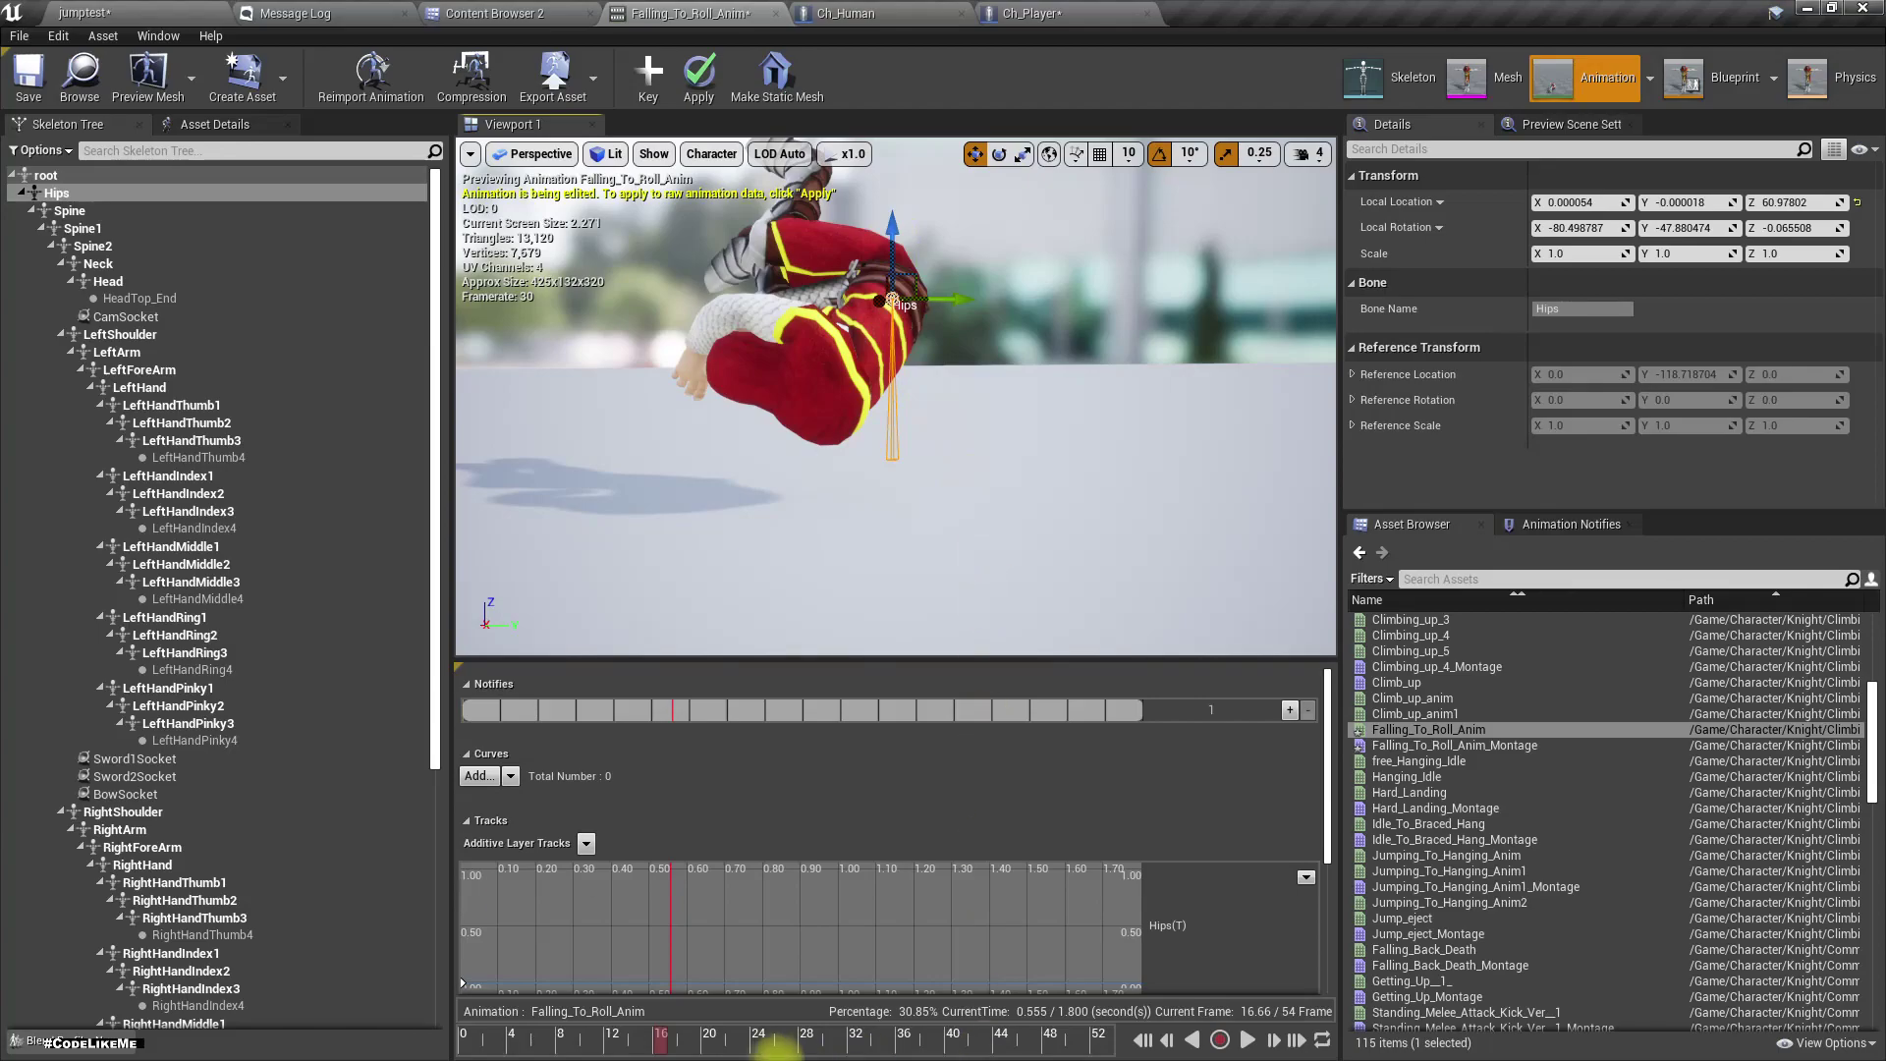
- Key the raised Hips bone near frame 16, undo that key, and key the bone near frame 28 instead
left_click(648, 73)
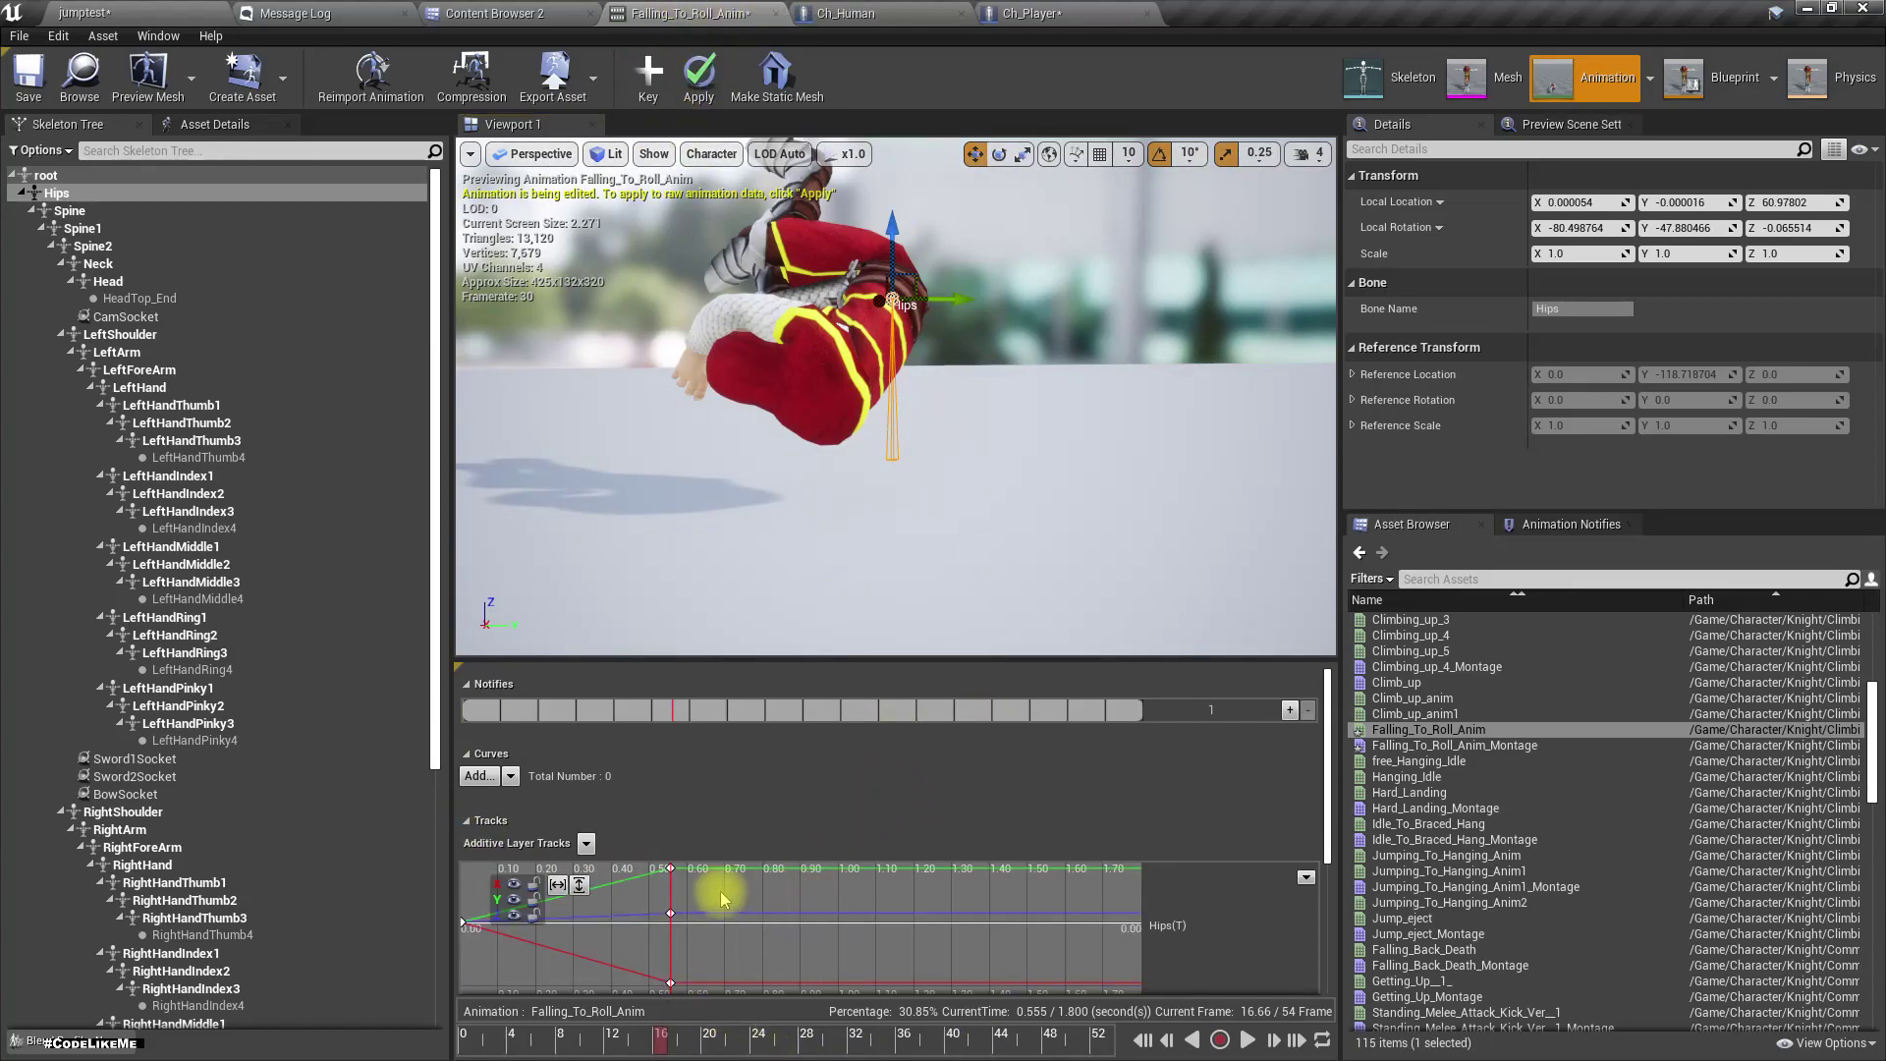
key("ctrl+z")
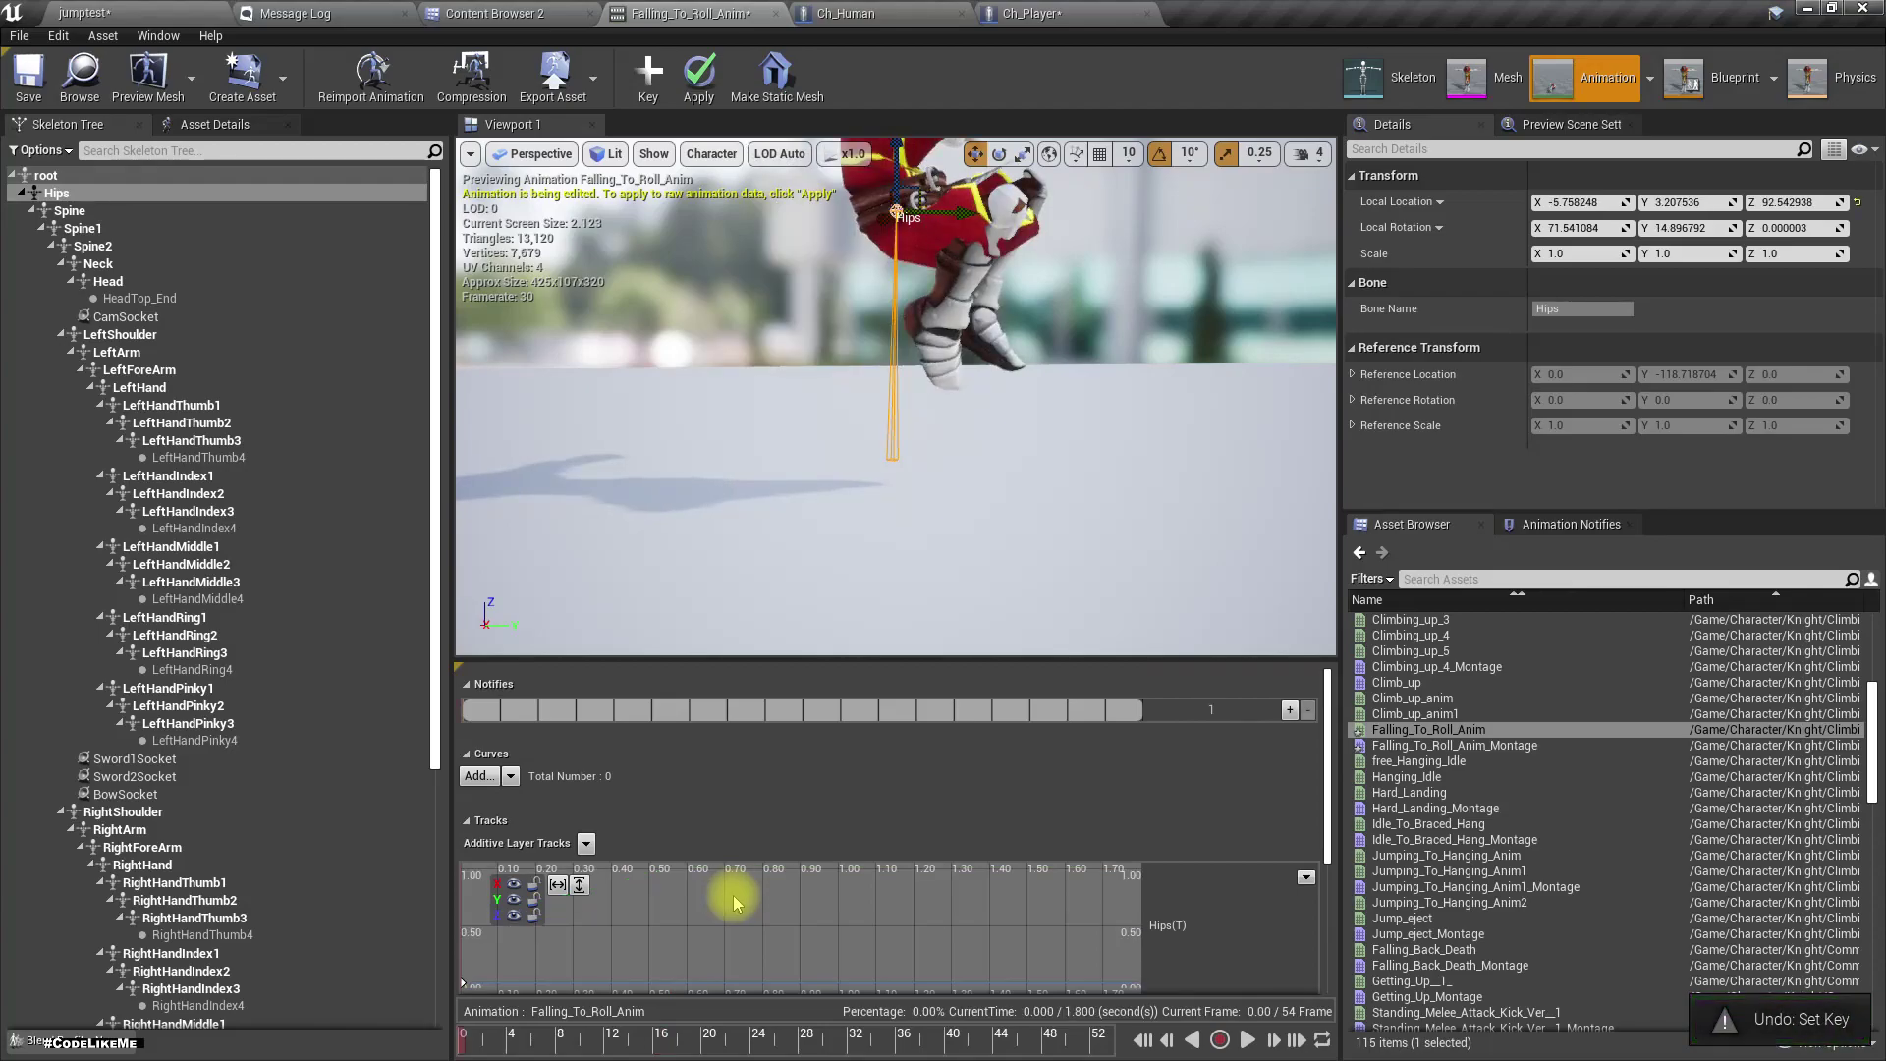
left_click_drag(464, 1041, 807, 938)
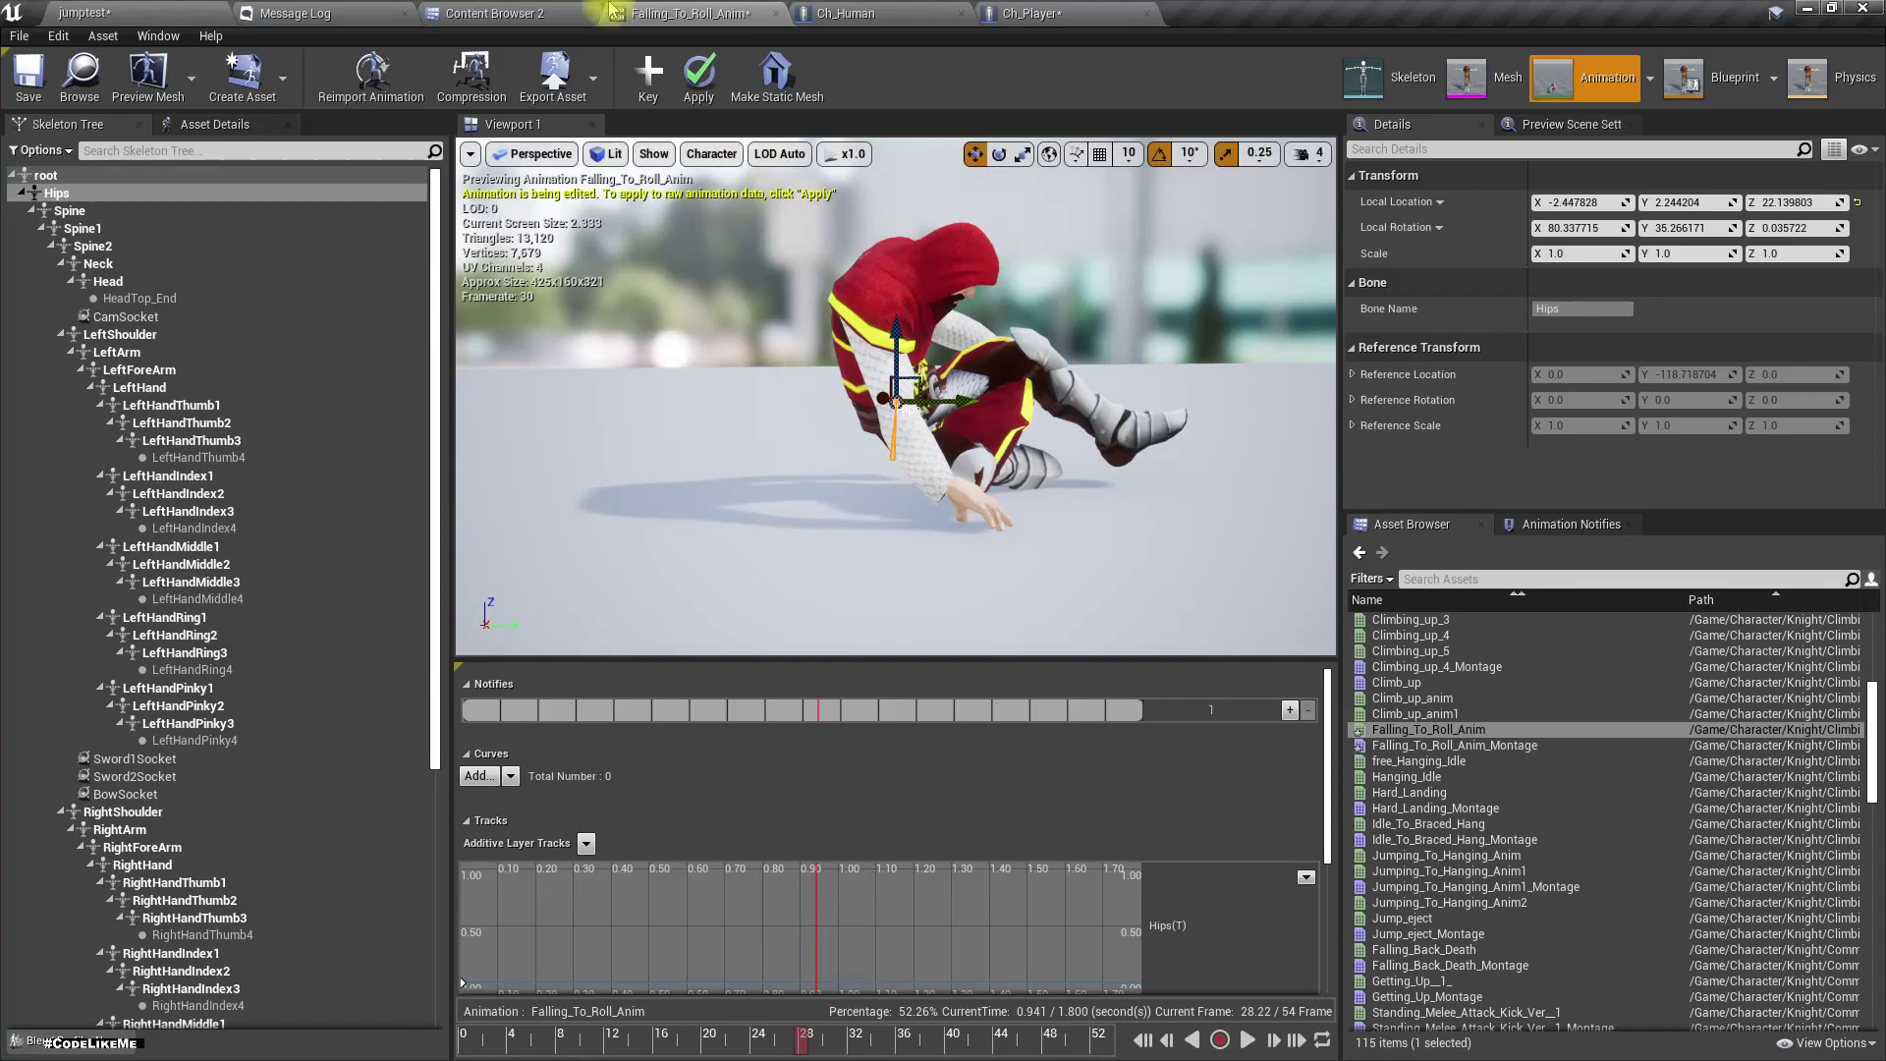
left_click(650, 93)
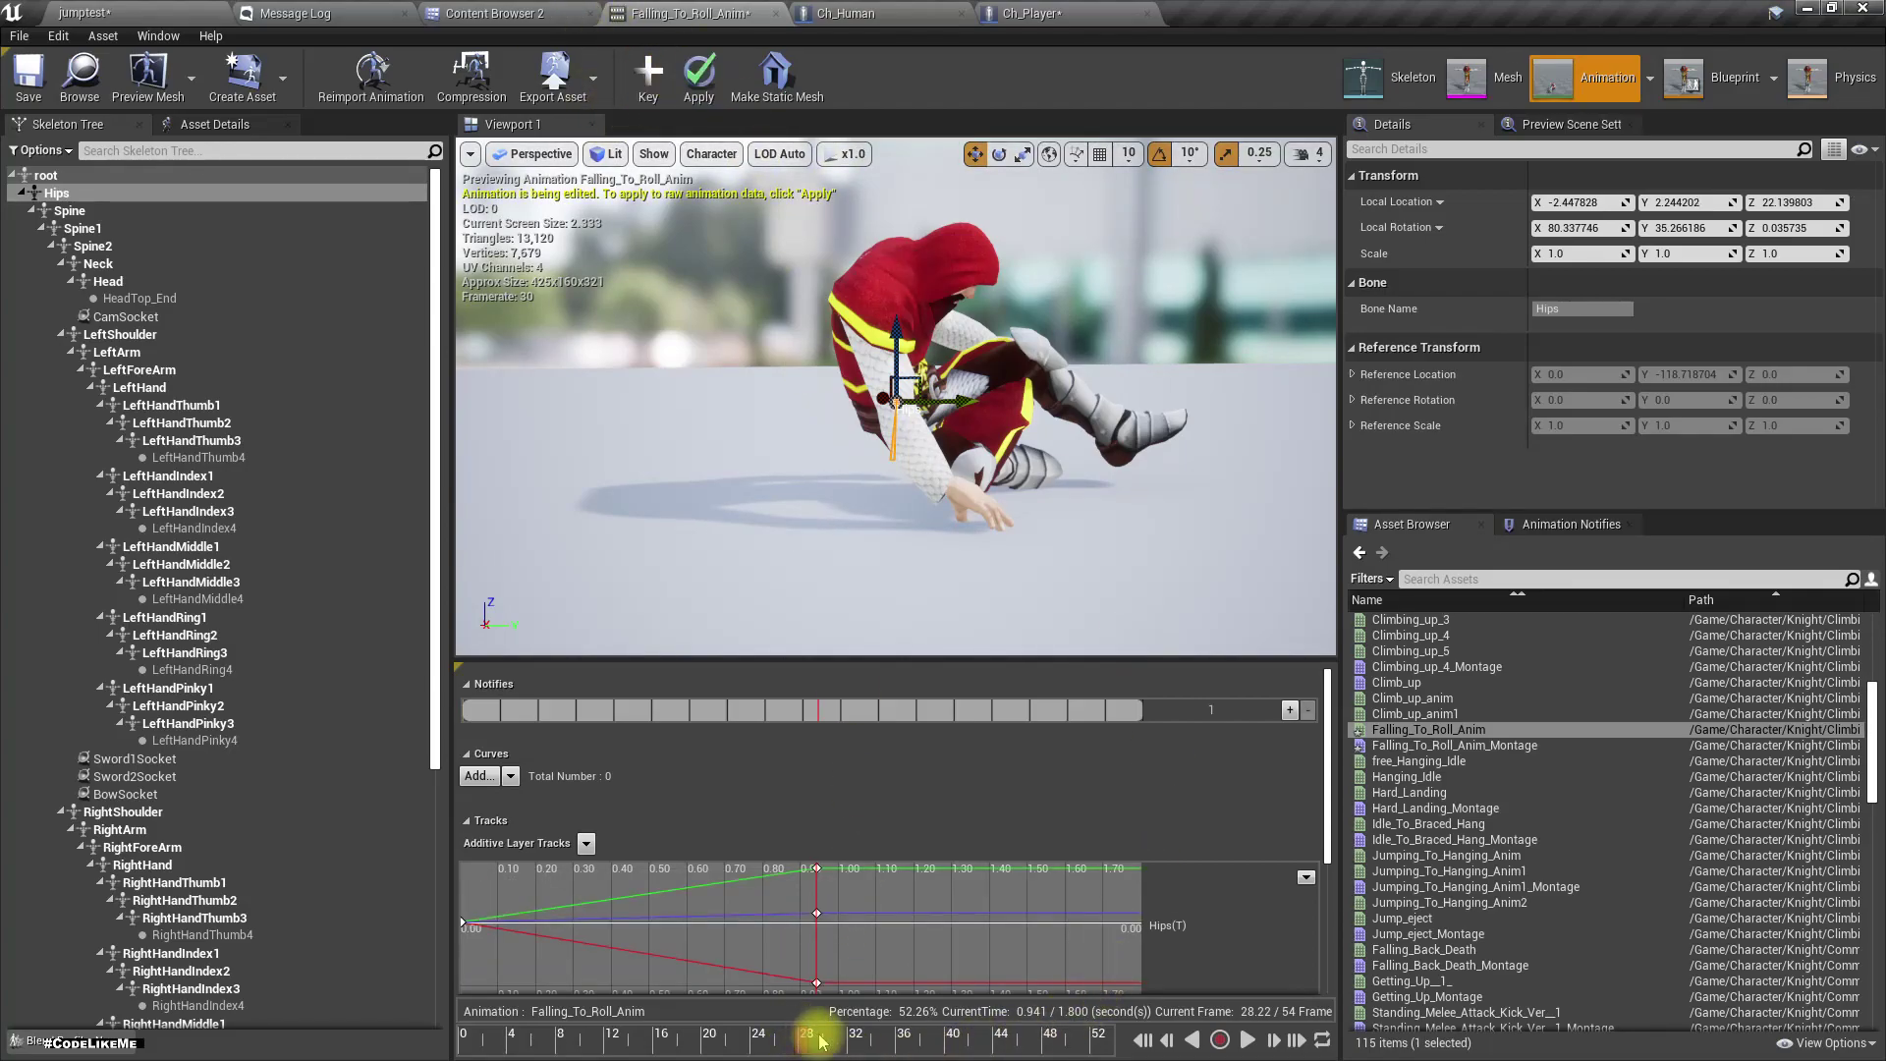
- Using the Front view, raise the Hips bone to a local Z of about 35.3 near frame 20 and key it
left_click_drag(801, 1043, 702, 1051)
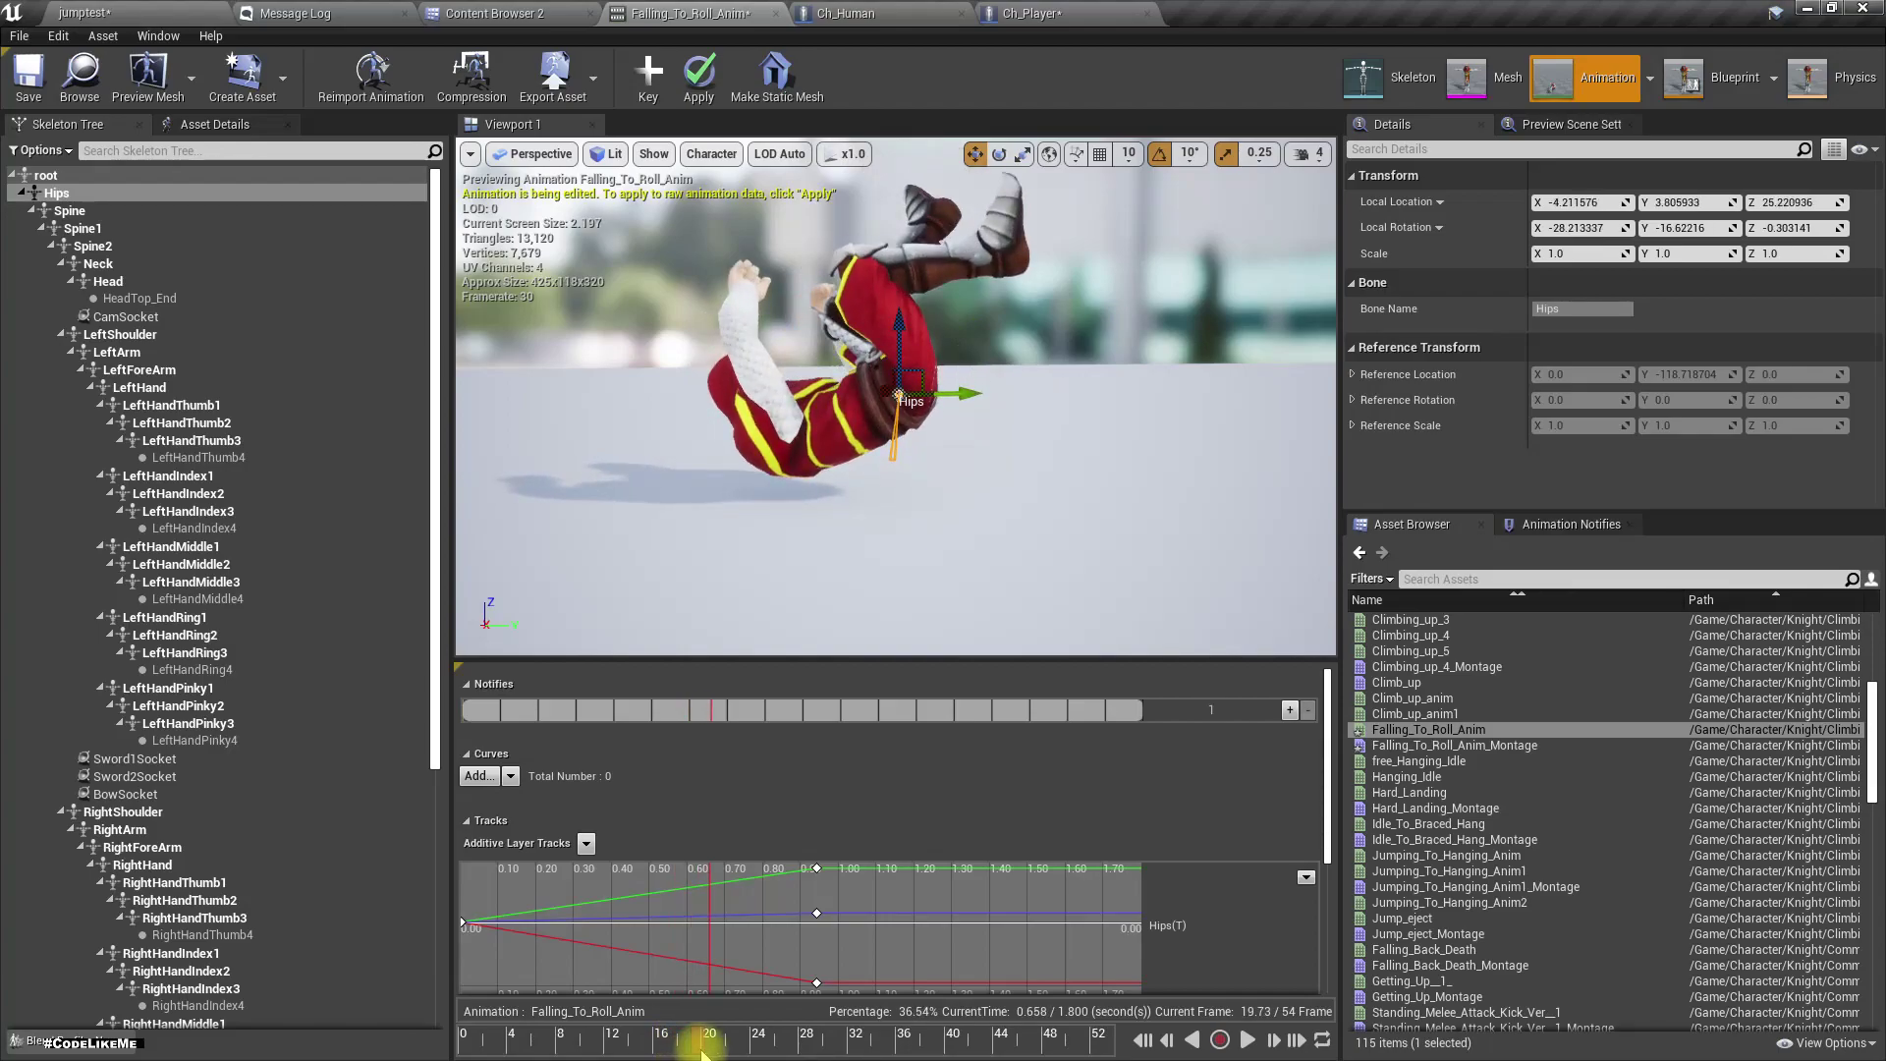
middle_click_drag(782, 376, 782, 461)
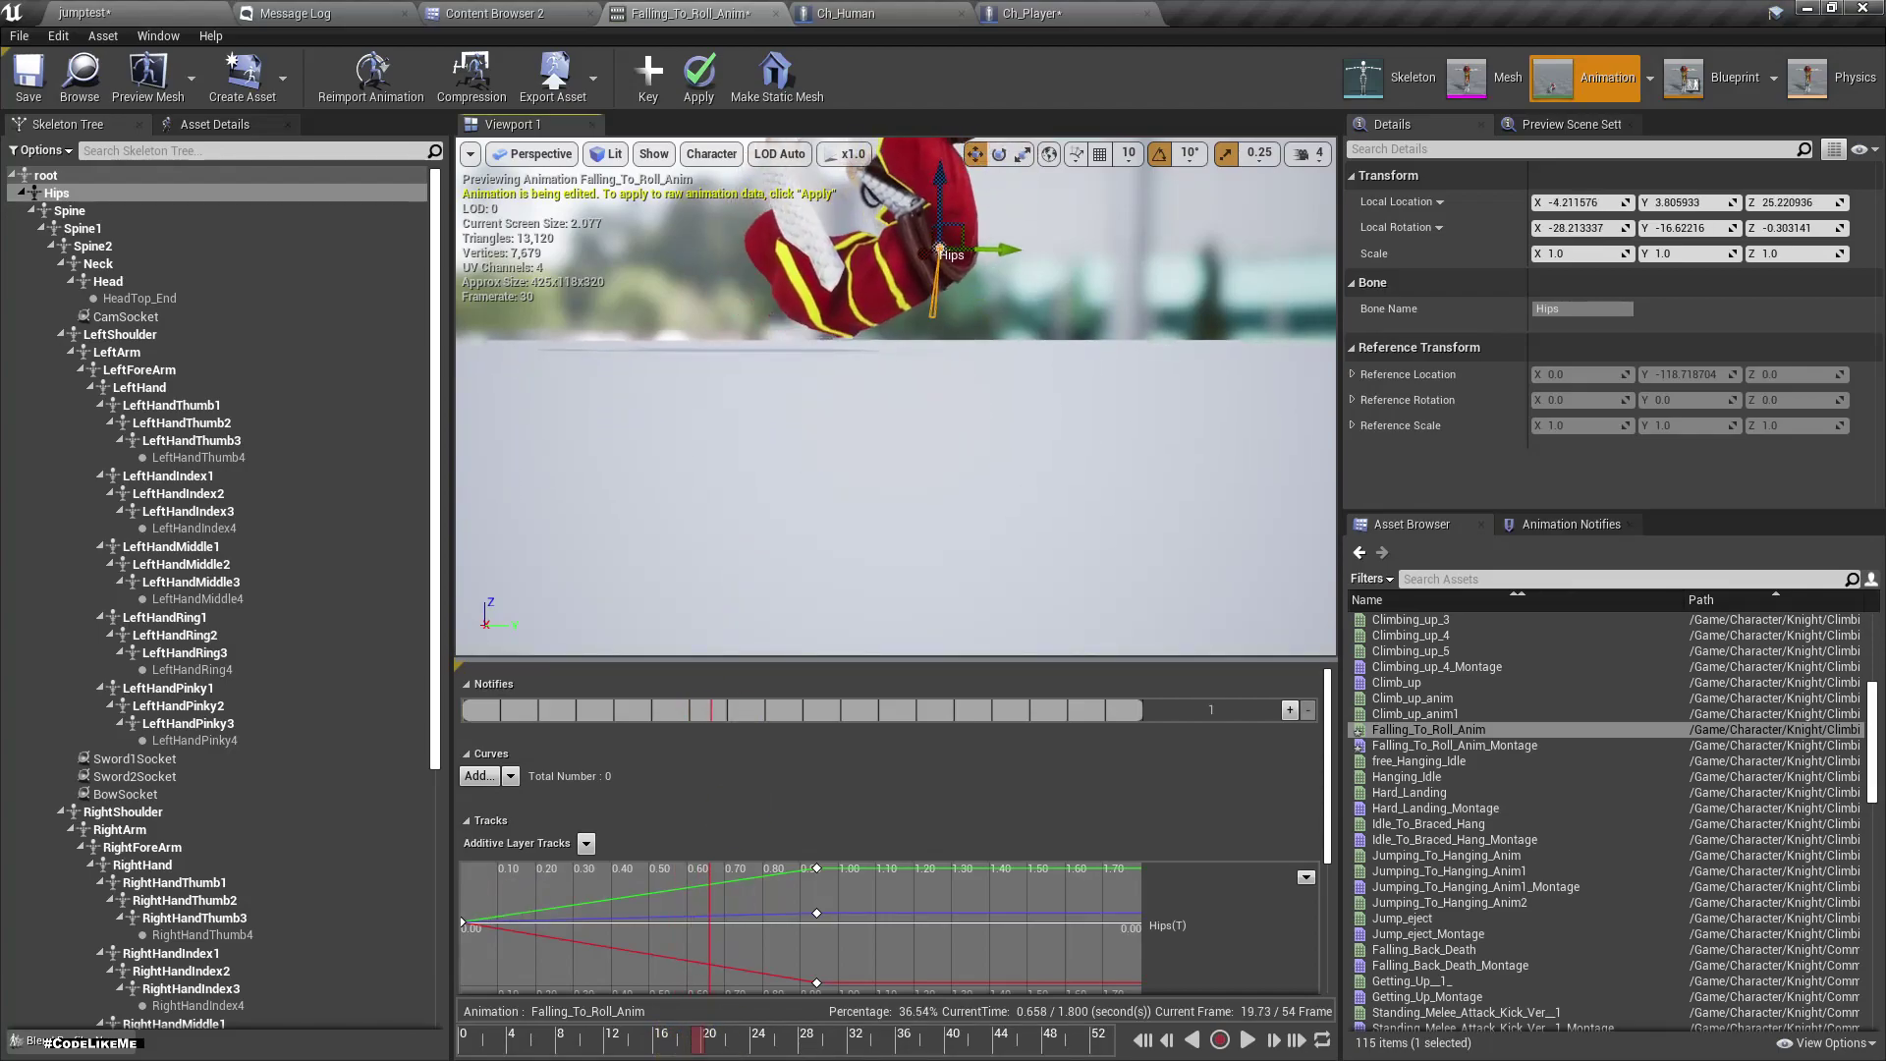
left_click(540, 155)
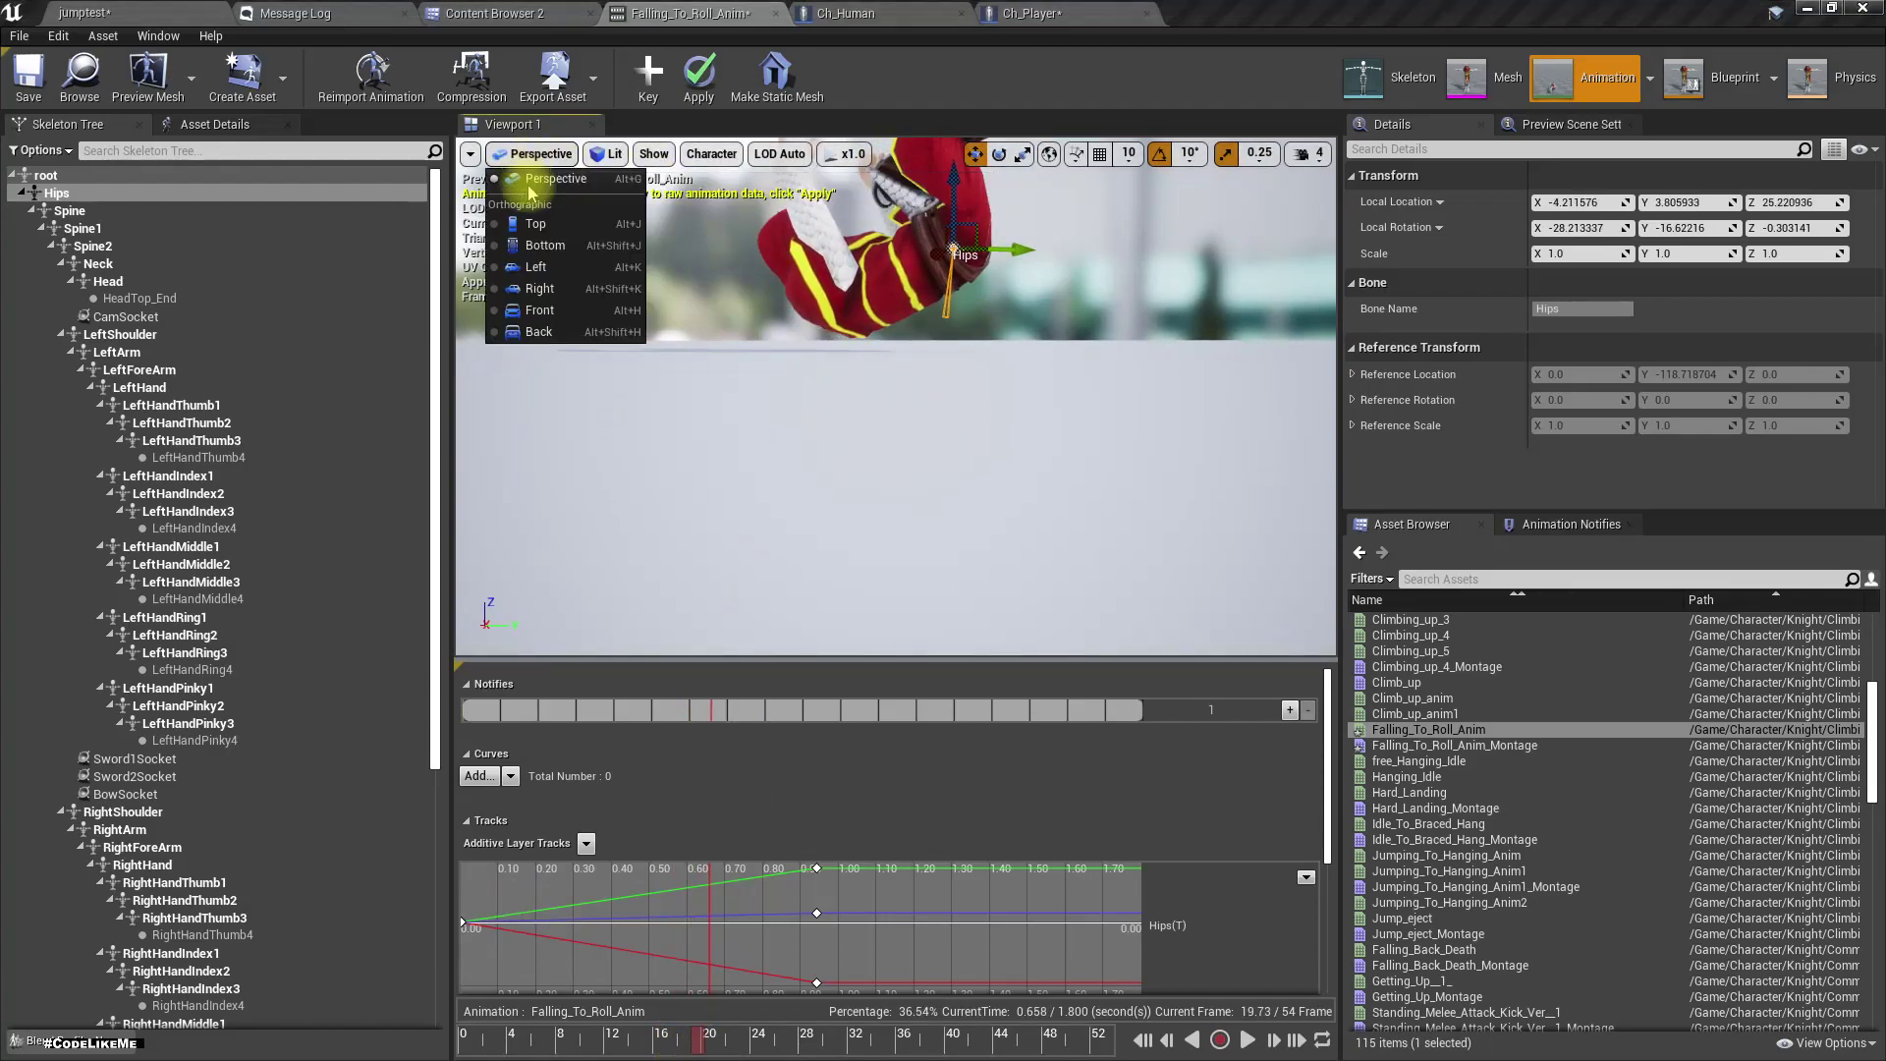
left_click(546, 309)
middle_click_drag(896, 398, 920, 420)
scroll(1036, 528, "up", 2)
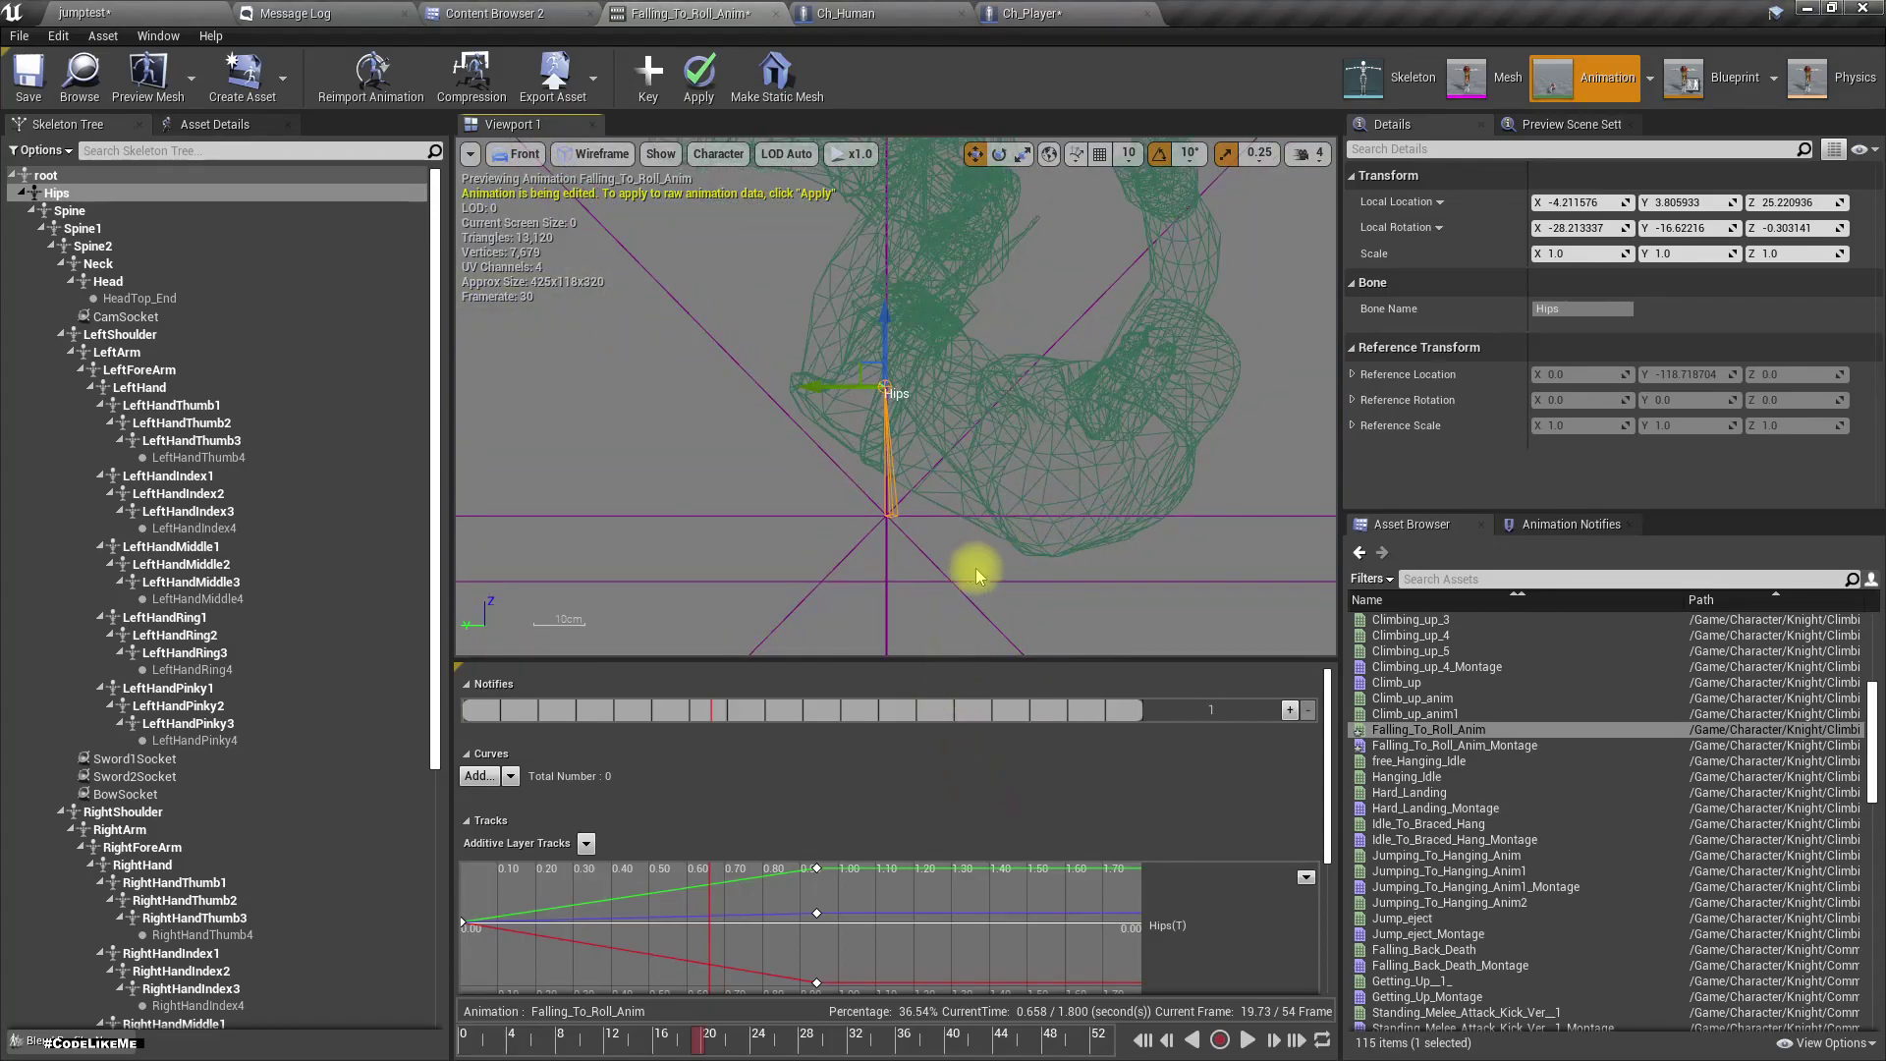
mouse_move(676, 1041)
left_mouse_down()
mouse_move(628, 1038)
mouse_move(692, 1039)
left_mouse_up()
mouse_move(703, 1036)
left_mouse_down()
mouse_move(762, 1033)
mouse_move(691, 1043)
left_mouse_up()
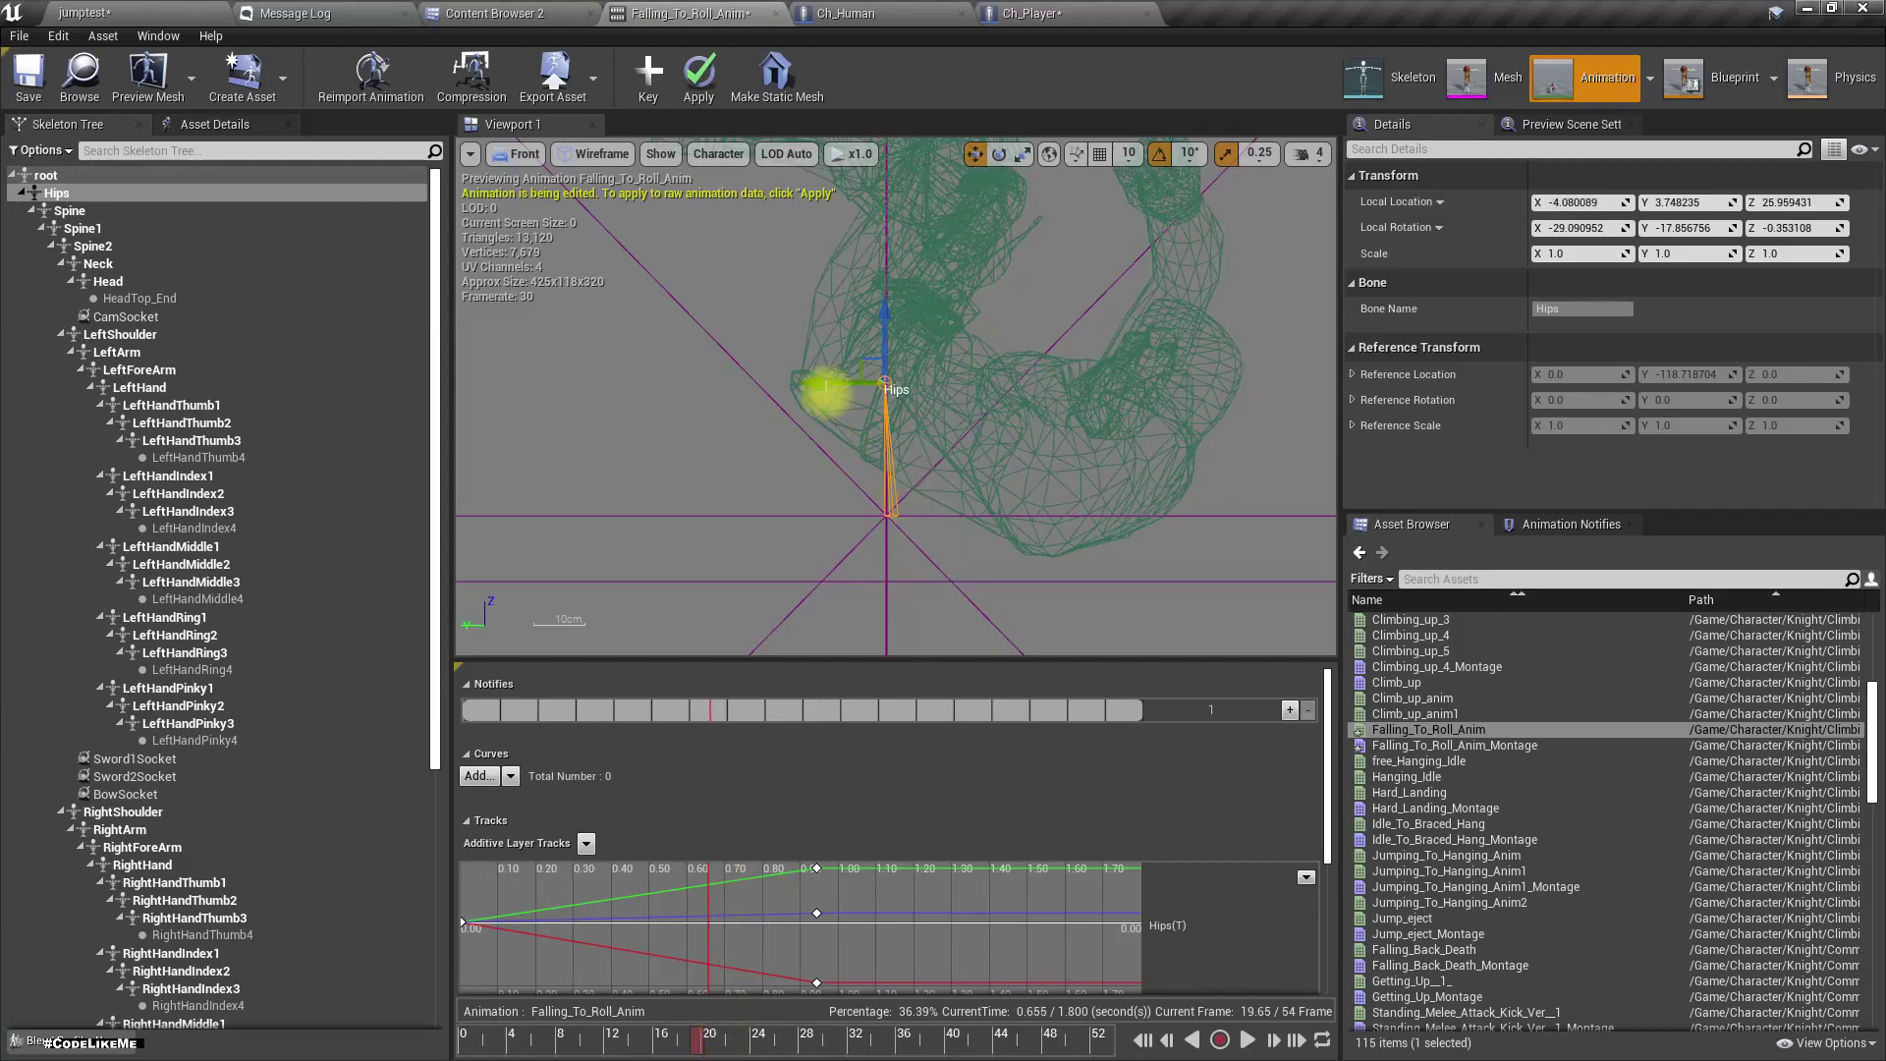
left_click_drag(891, 314, 890, 282)
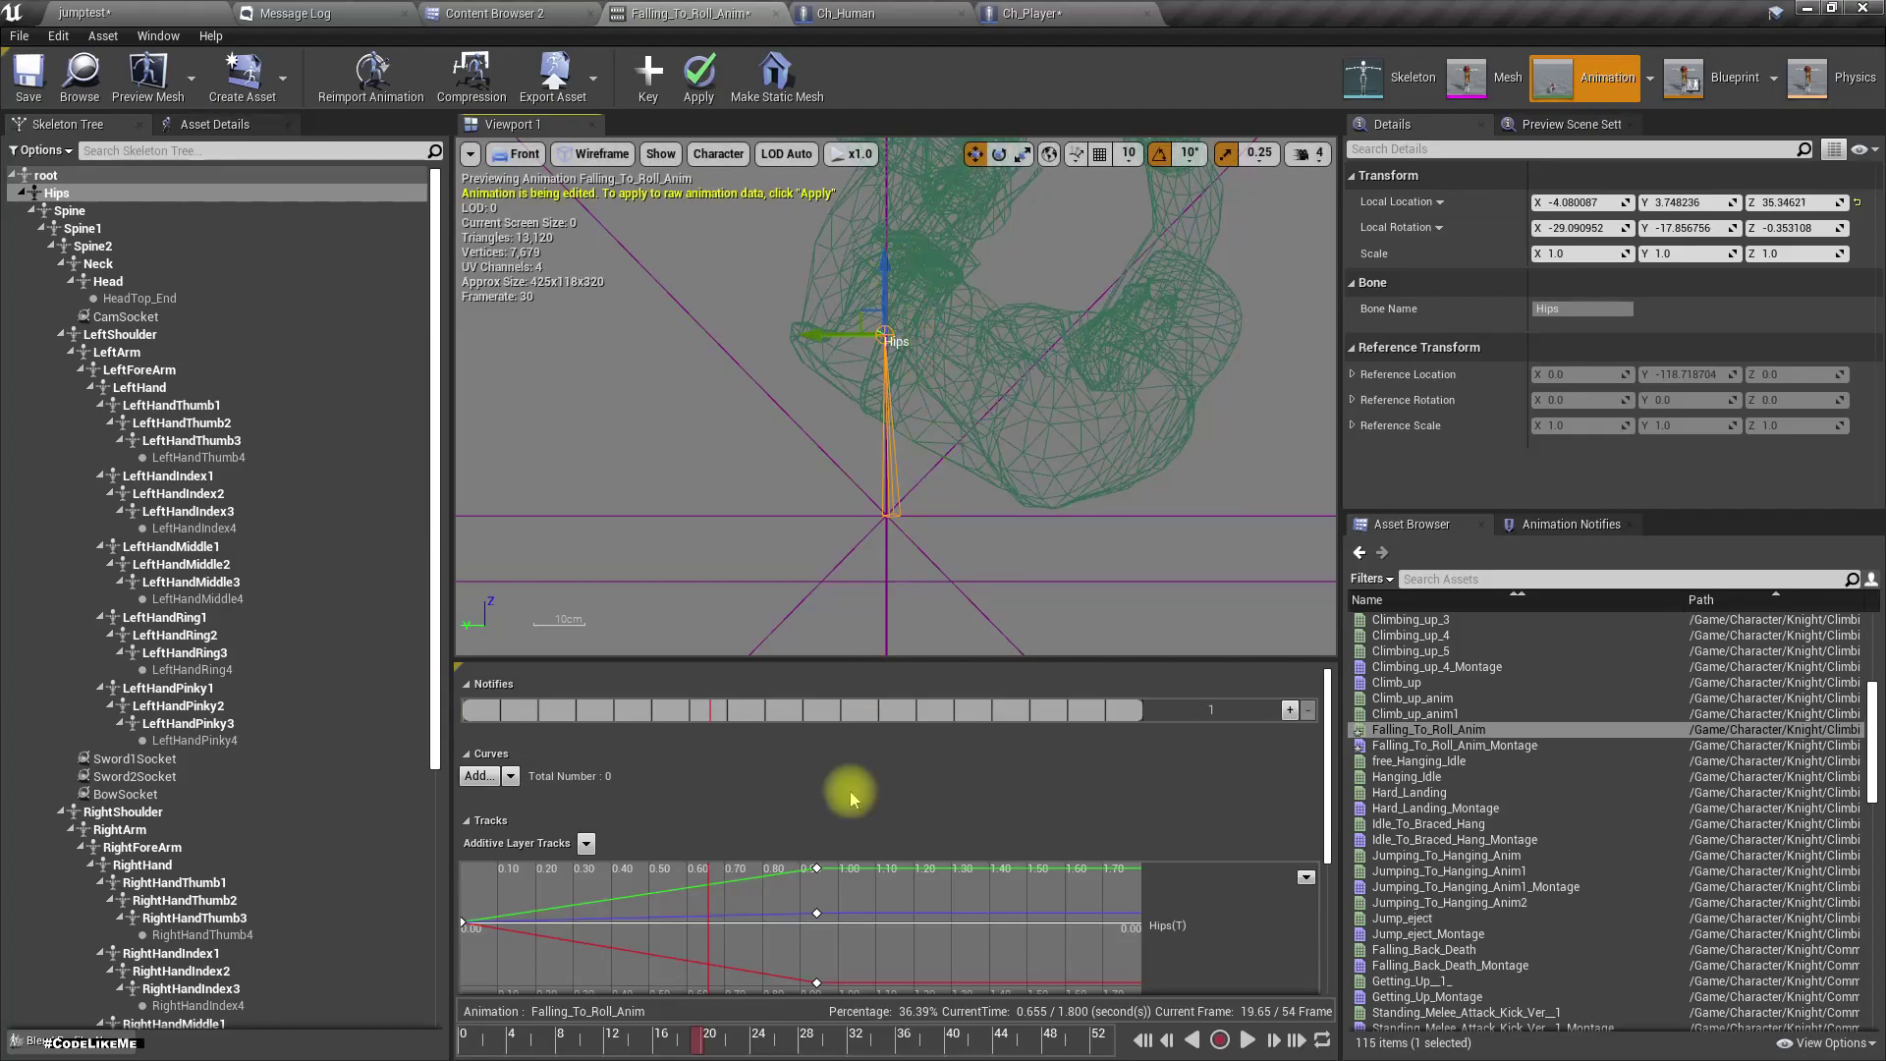
left_click(667, 85)
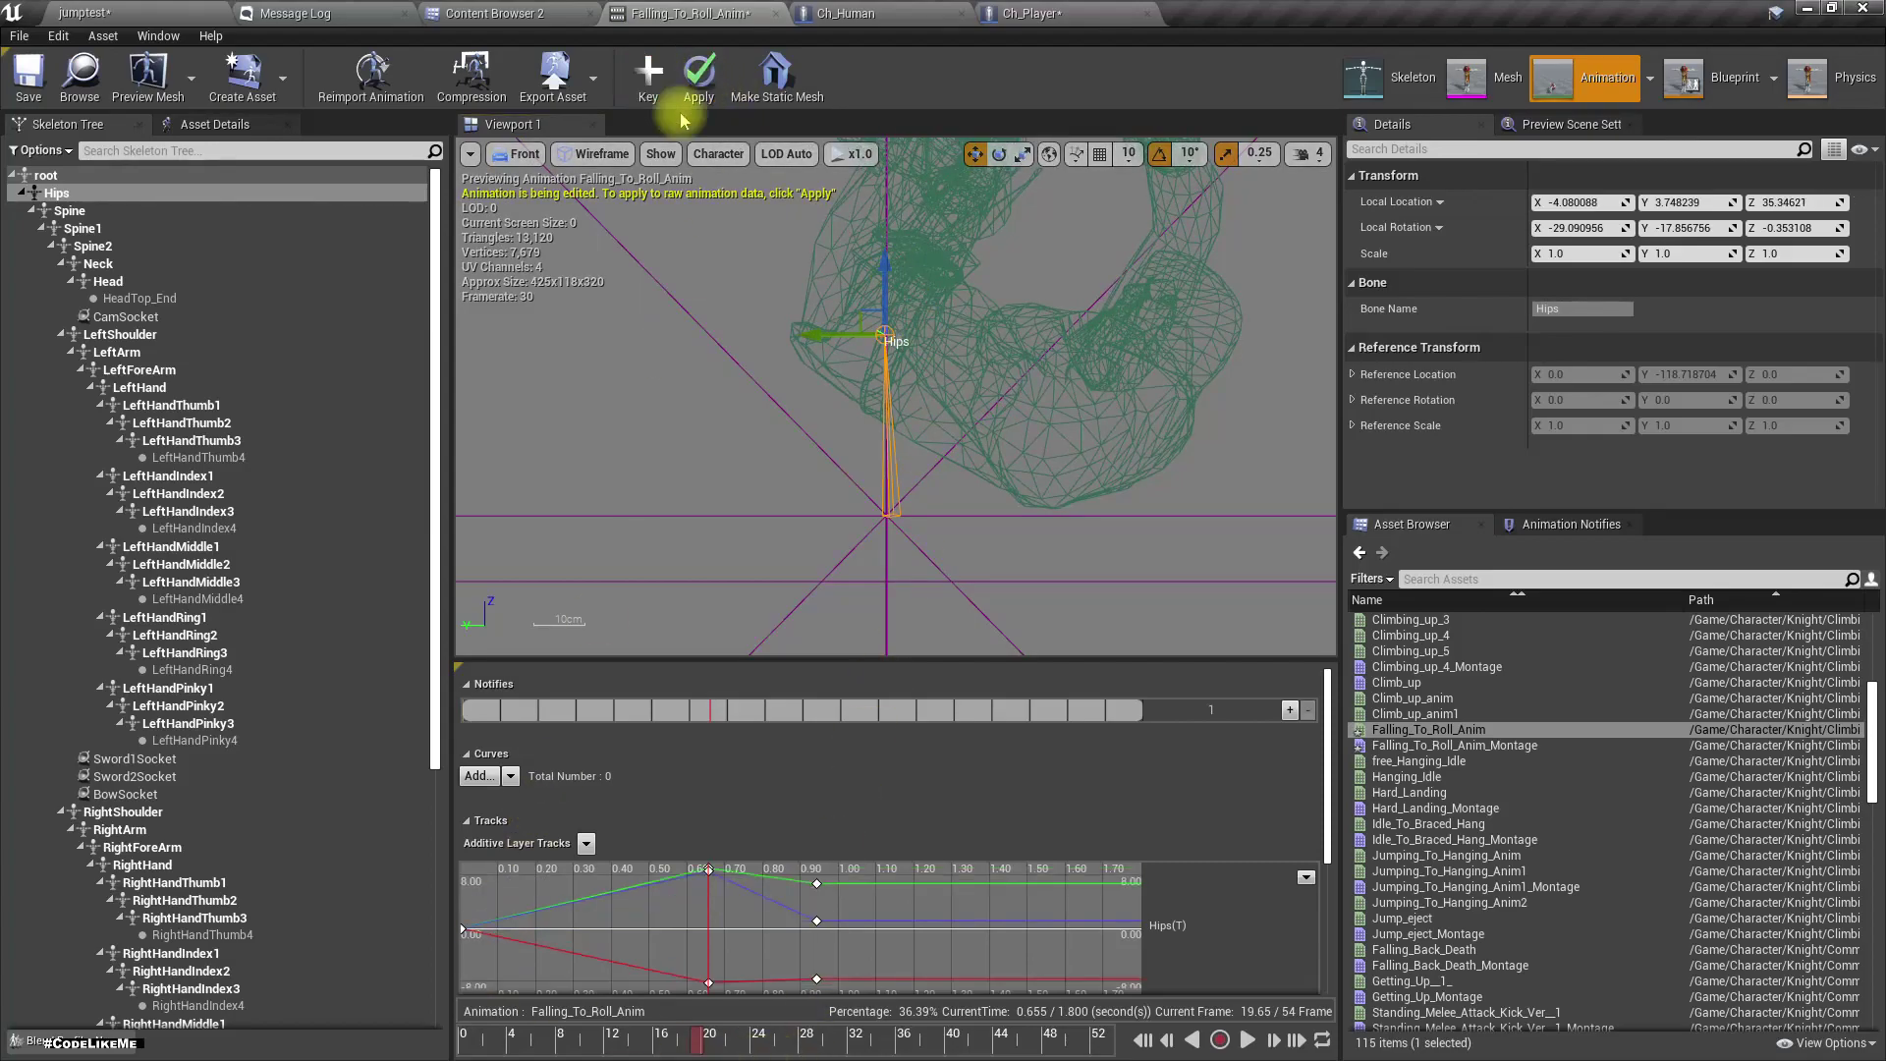
- Review the whole roll animation in Perspective view with playback running and apply the Hips edits to the raw animation data
left_click_drag(704, 1039, 1204, 1027)
left_click(518, 155)
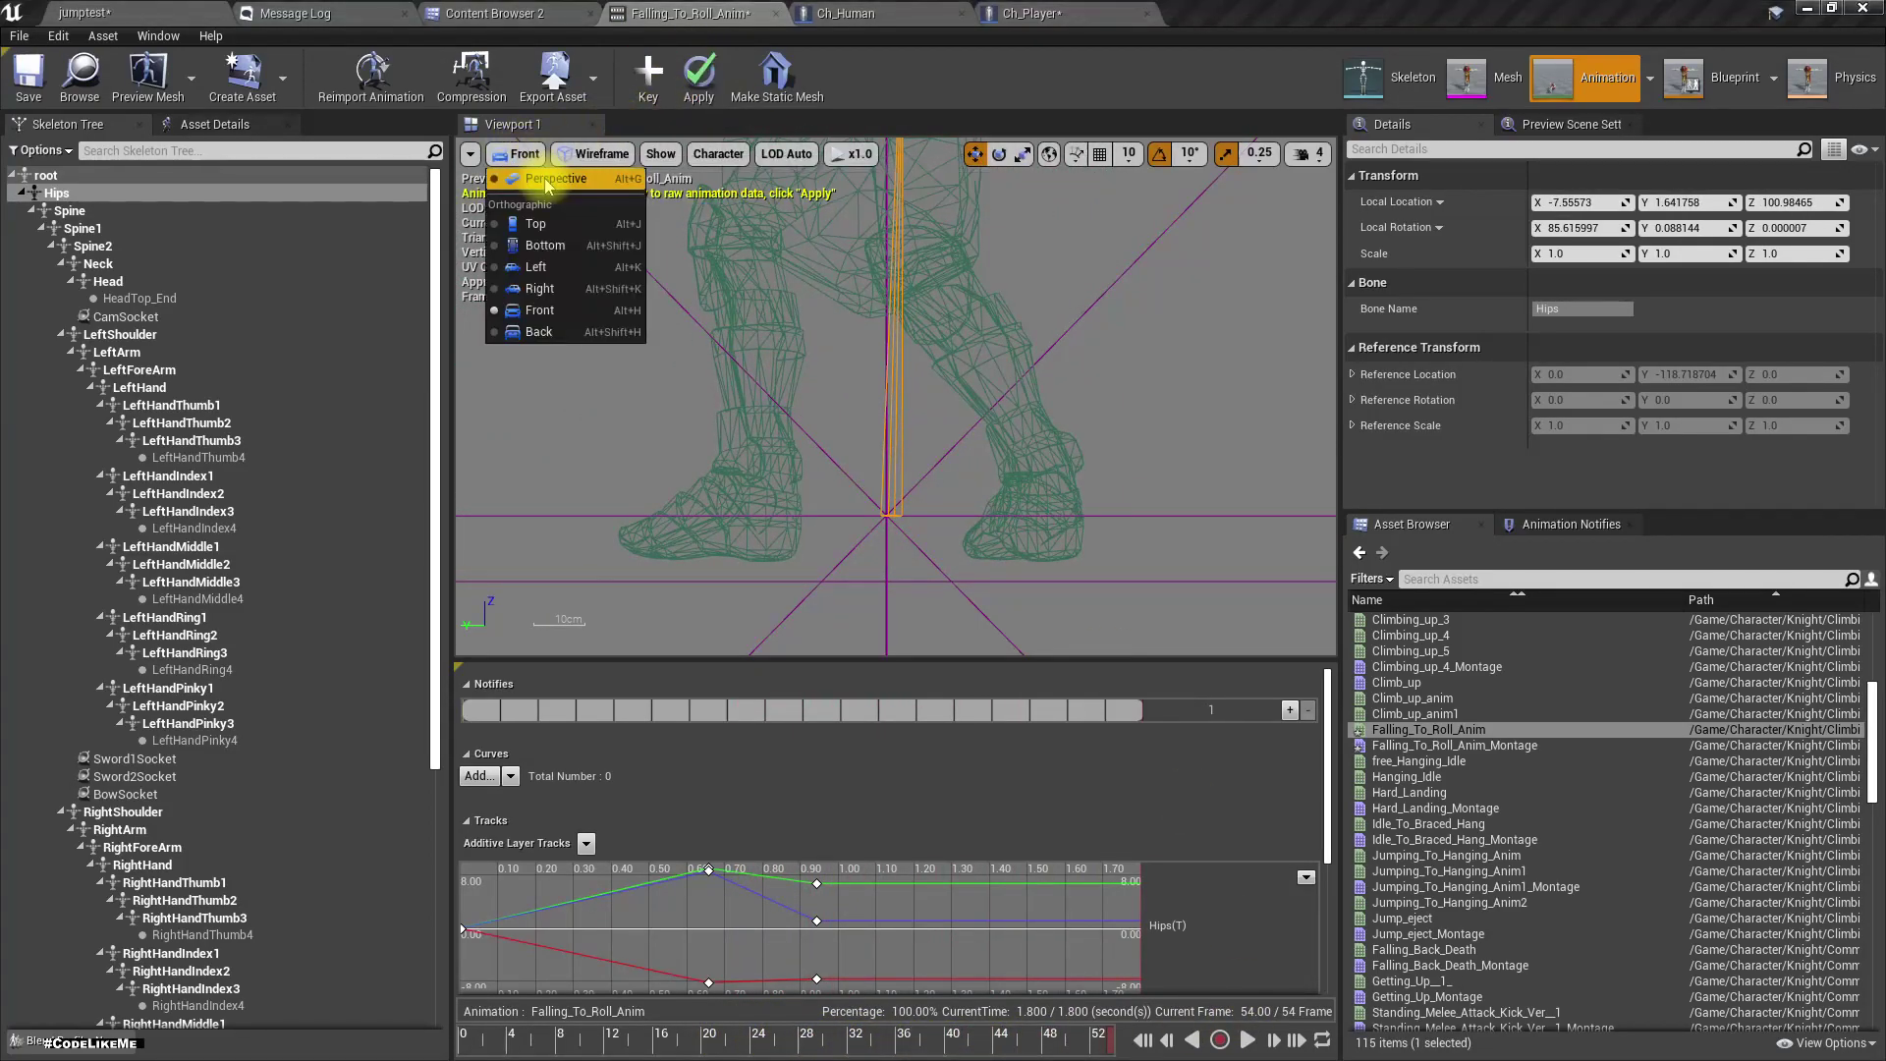
left_click(536, 183)
key("e")
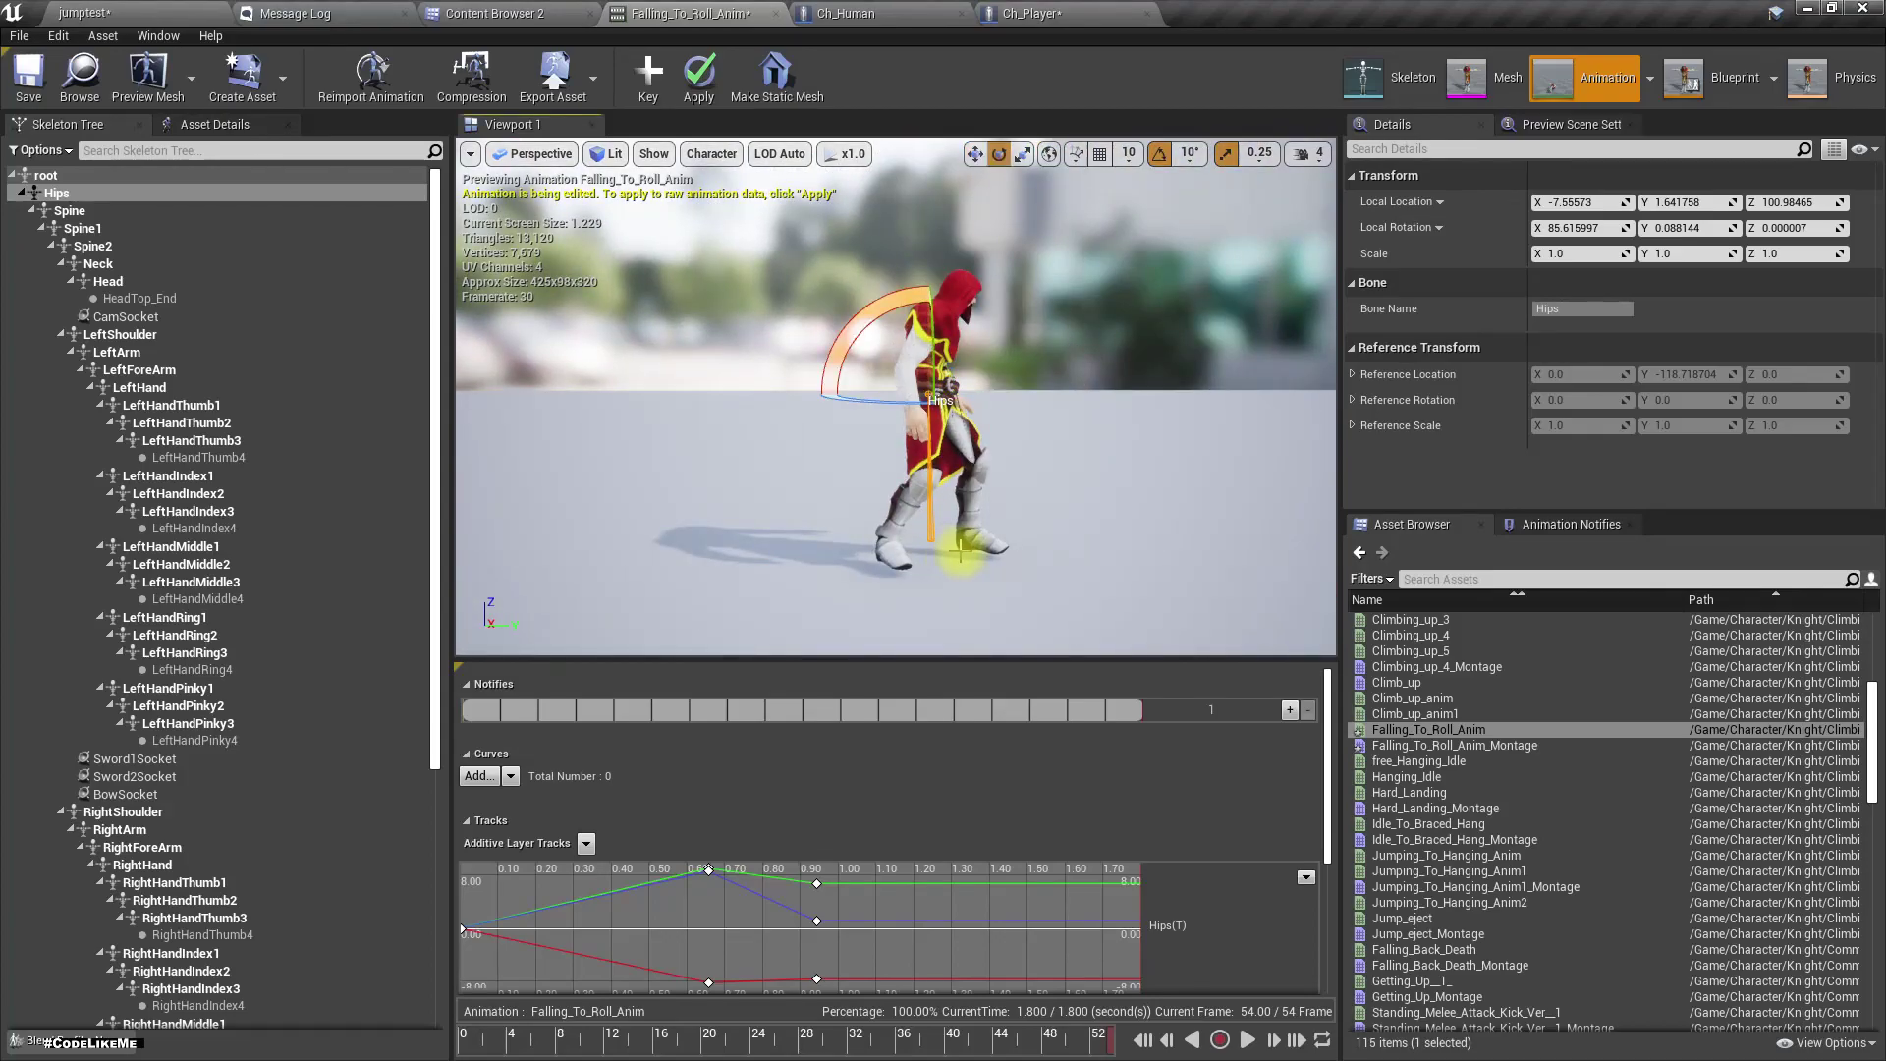
key("space")
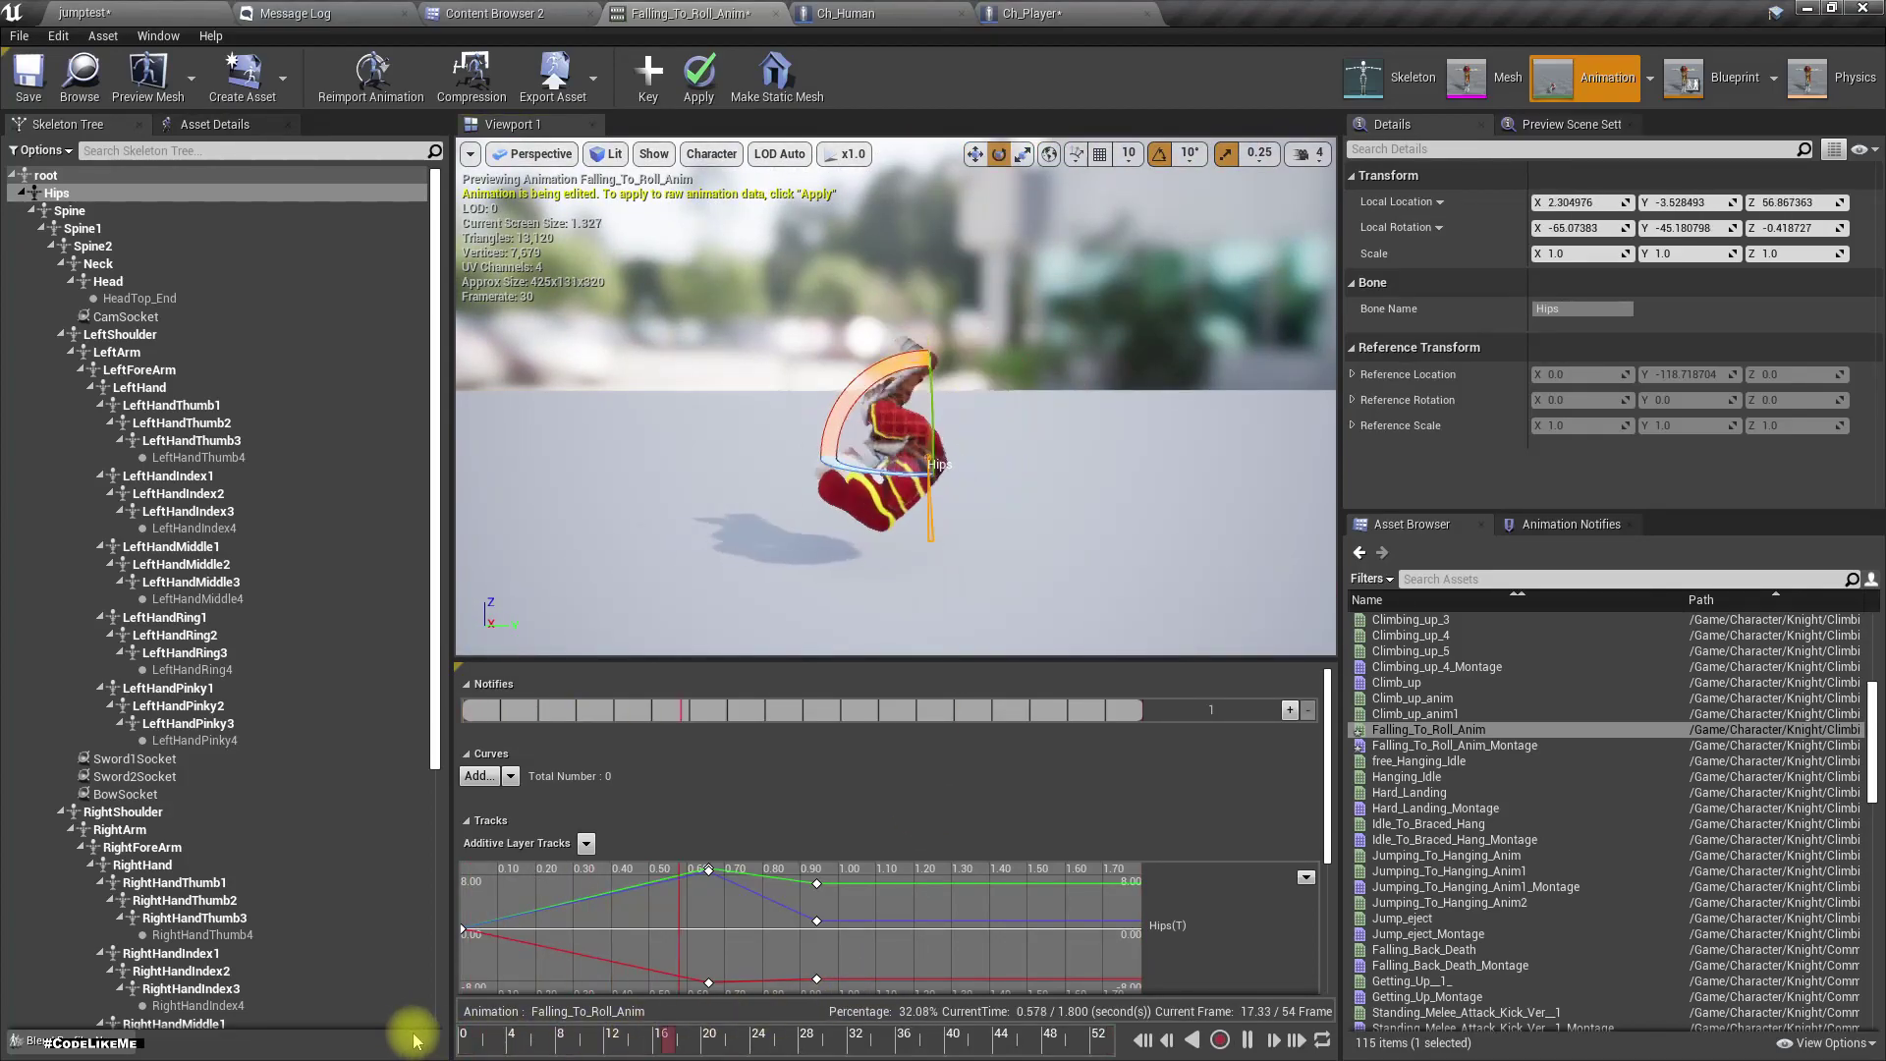
left_click(699, 73)
left_click(130, 10)
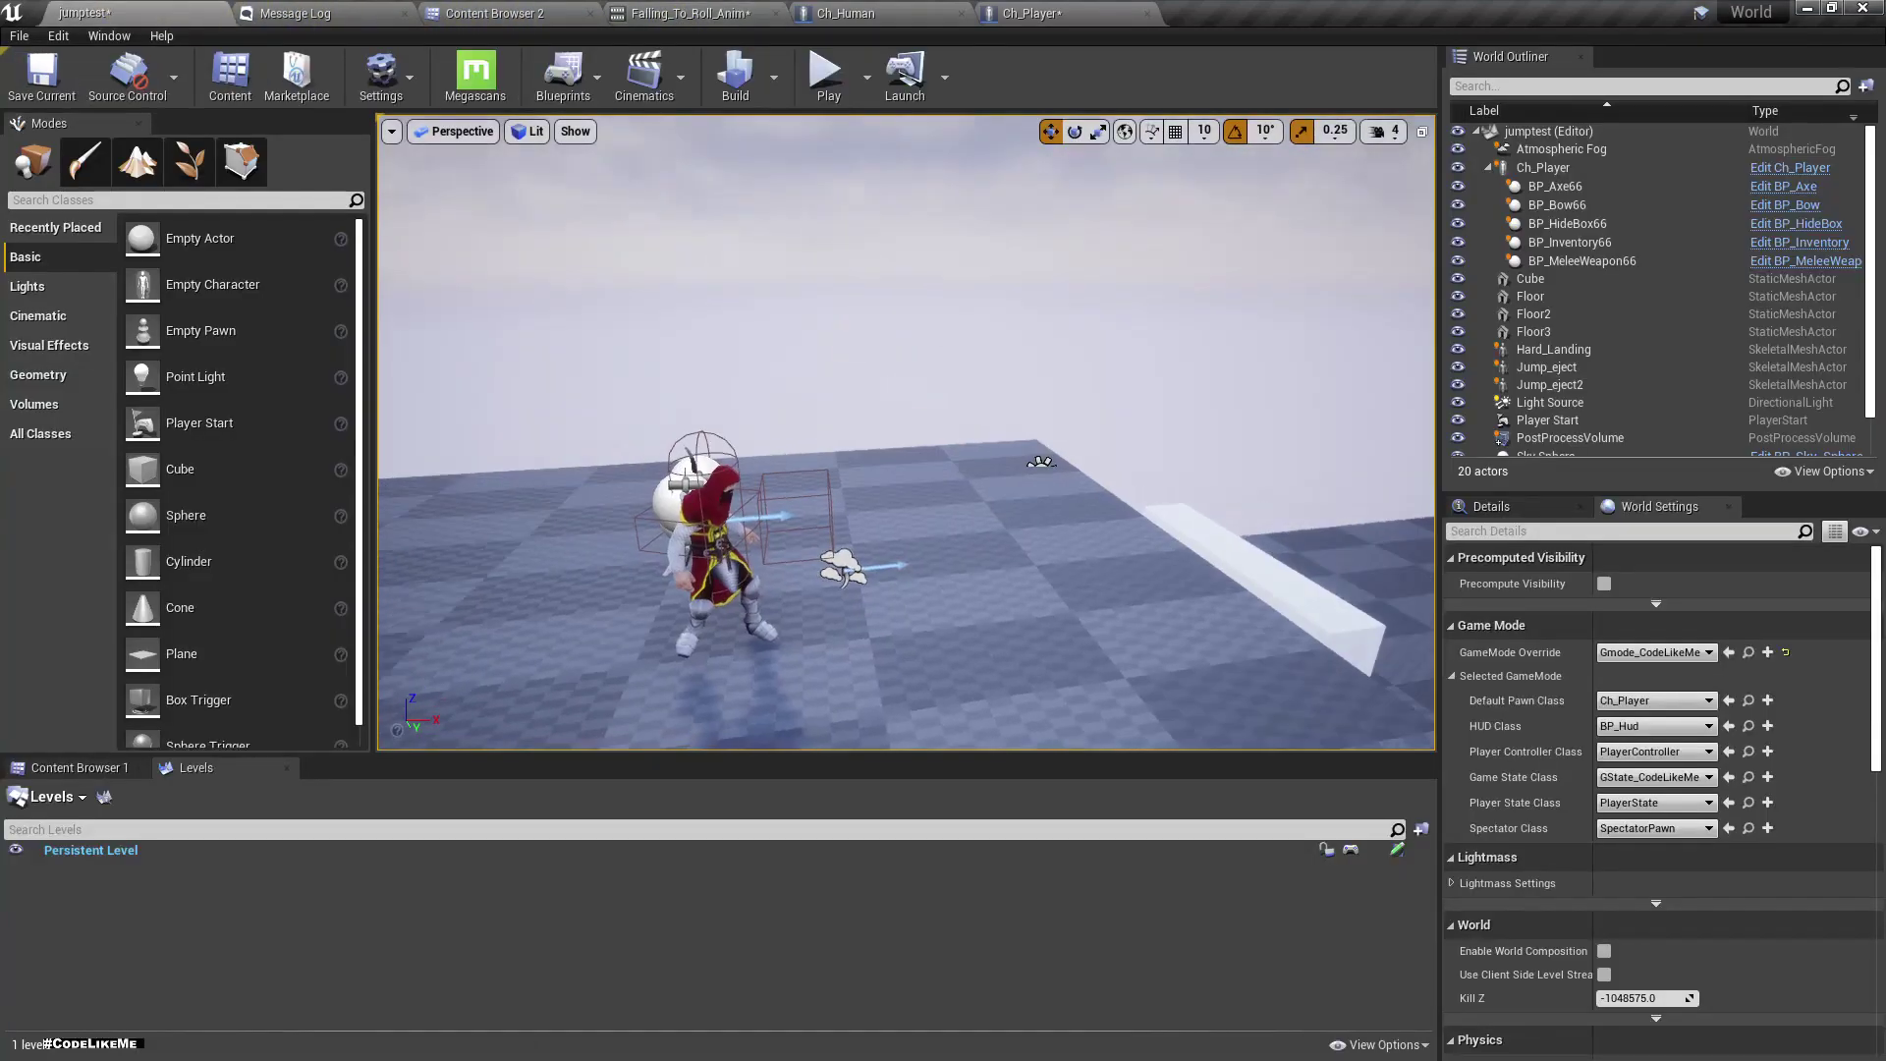
key("F11")
key("F11")
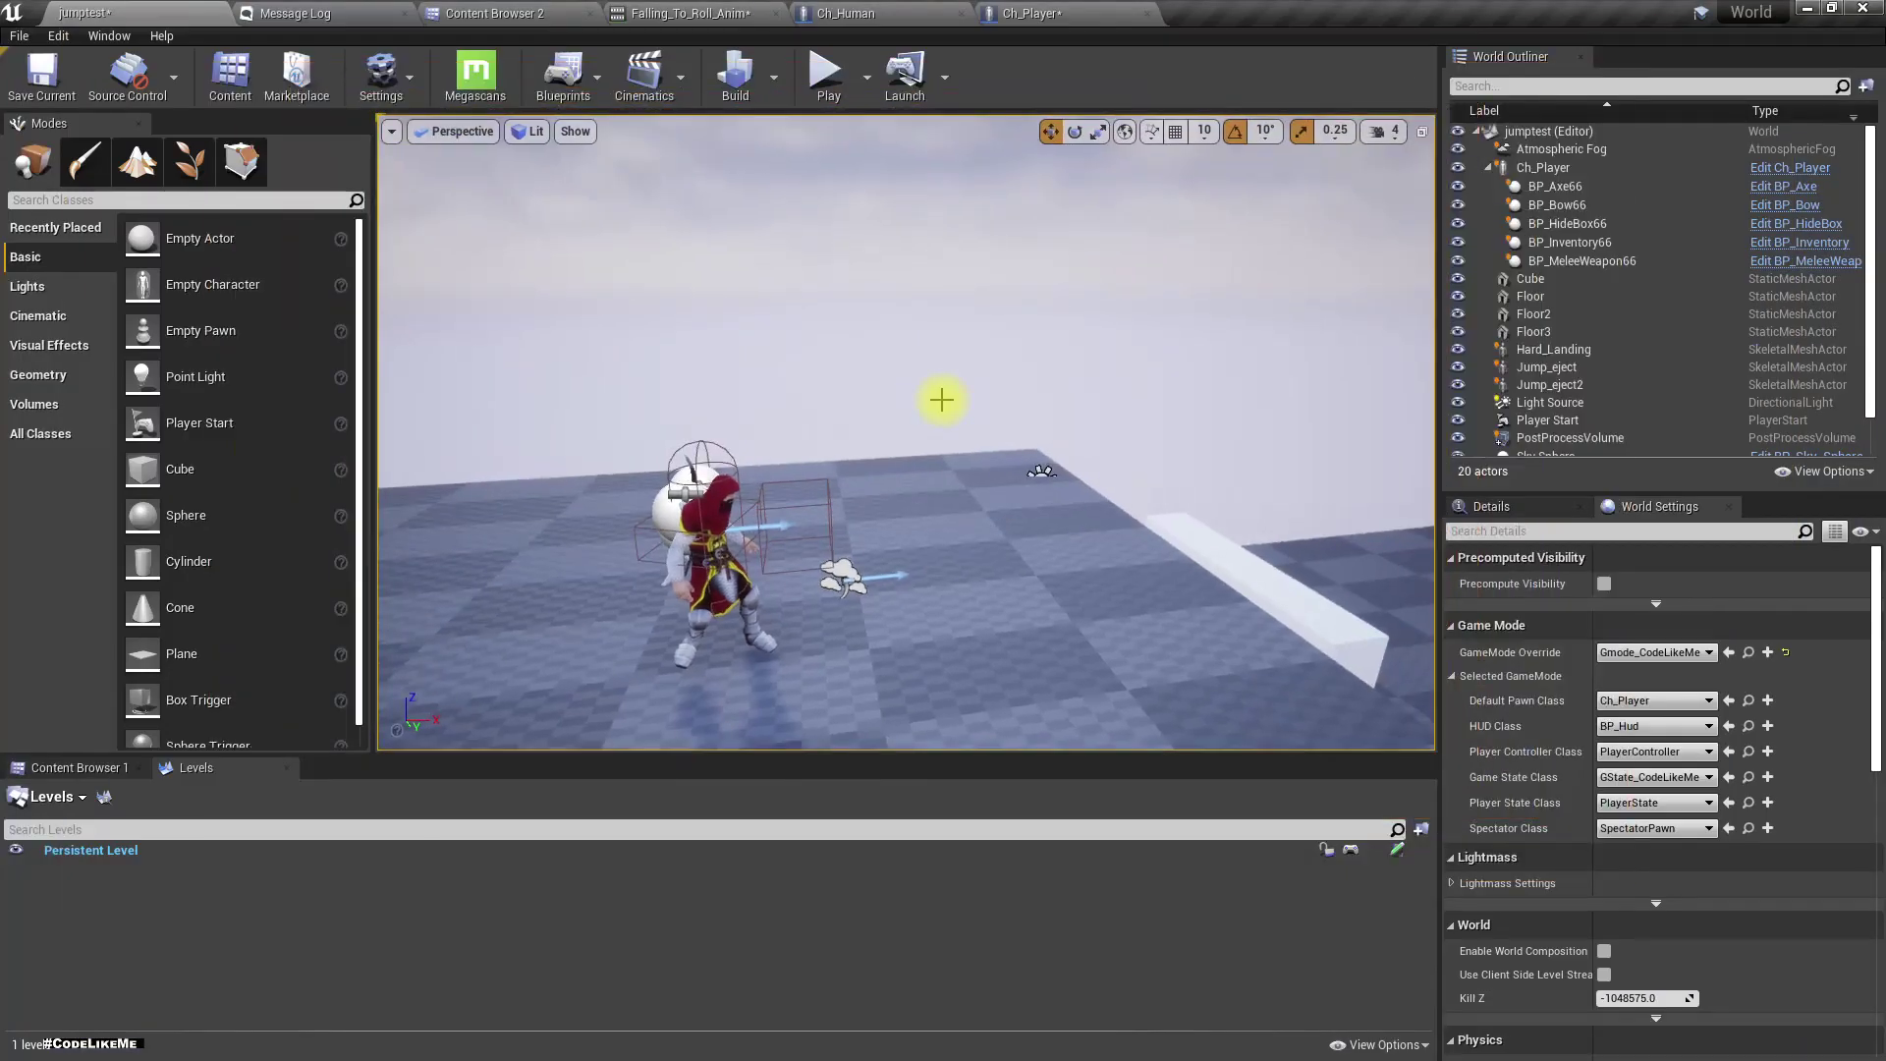
- In Ch_Player, turn off Do Collision Test on the SpringArm component and compile the blueprint
left_click(995, 10)
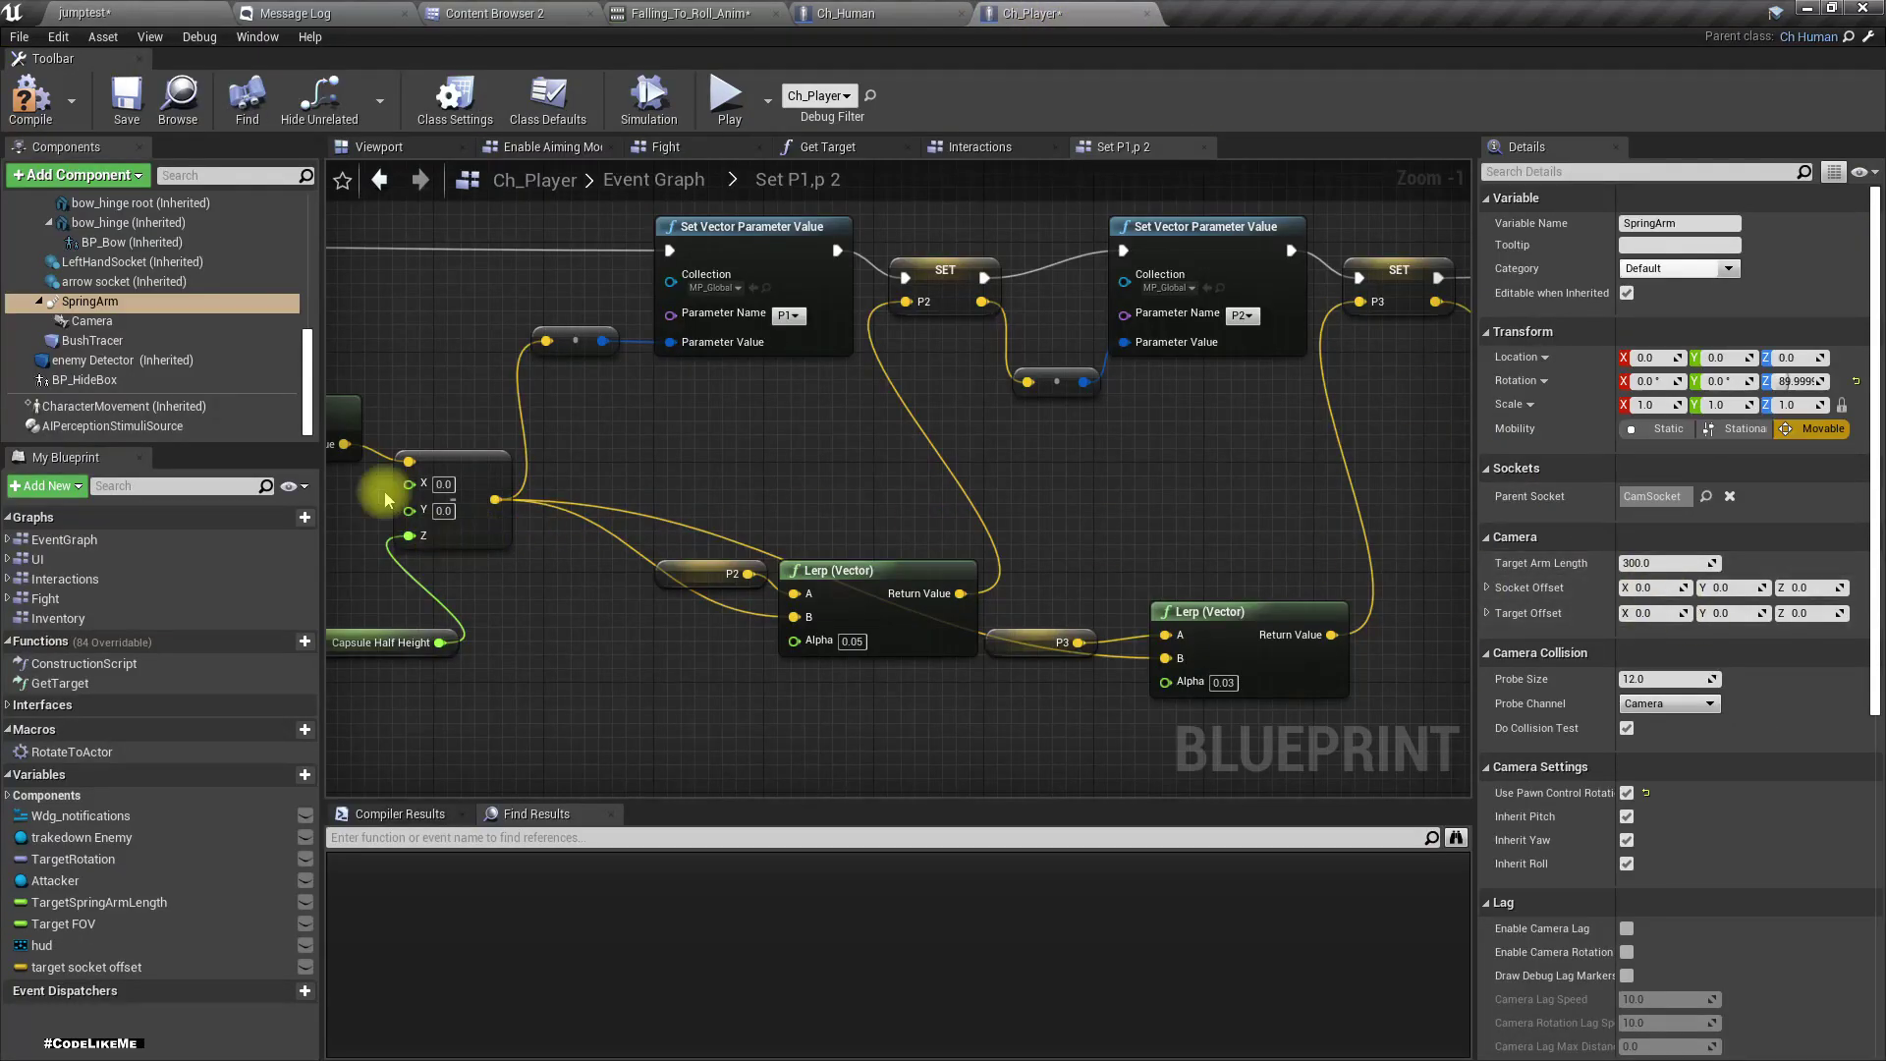
left_click(1626, 729)
left_click(177, 257)
left_click(54, 119)
- Play the jumptest level fullscreen, equip and stow a weapon, and run the knight off the ledge to test the roll landing
left_click(114, 12)
mouse_move(1013, 529)
right_mouse_down()
mouse_move(992, 529)
mouse_move(1014, 529)
right_mouse_up()
key("F11")
key("alt+p")
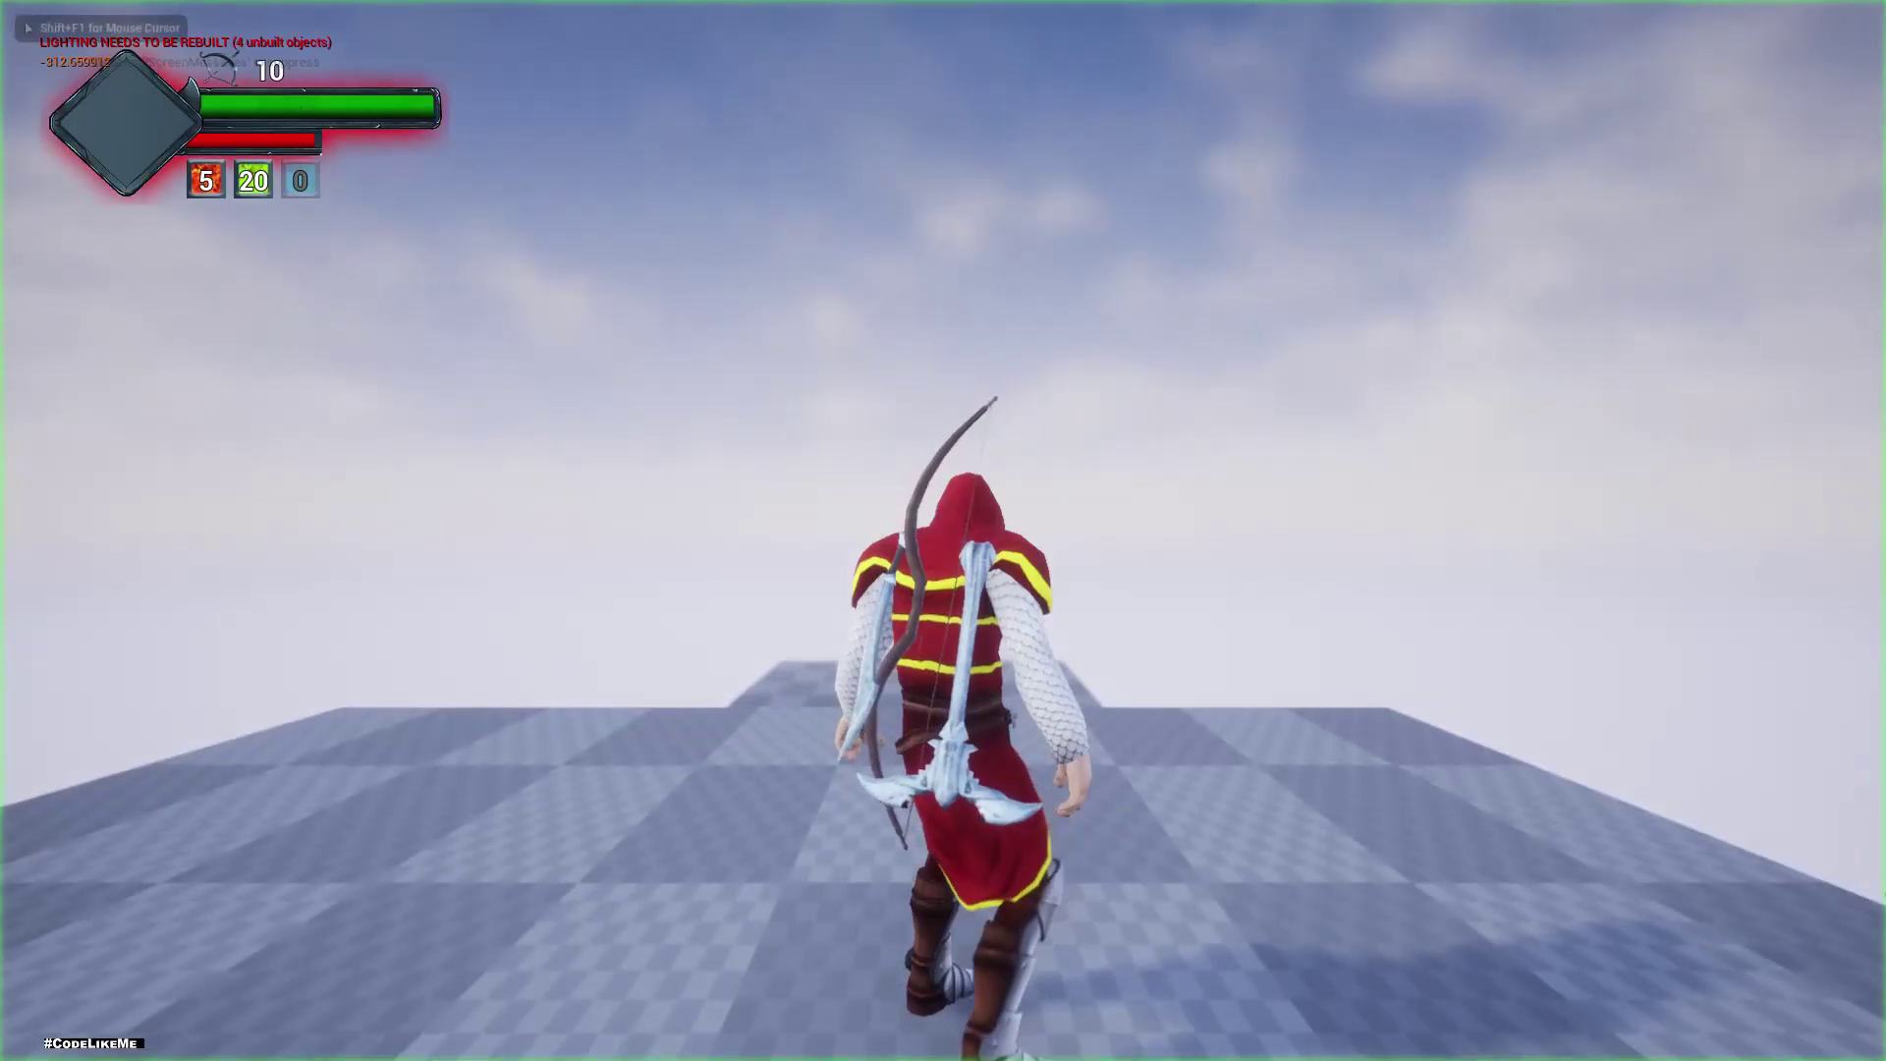
key("w")
key("1")
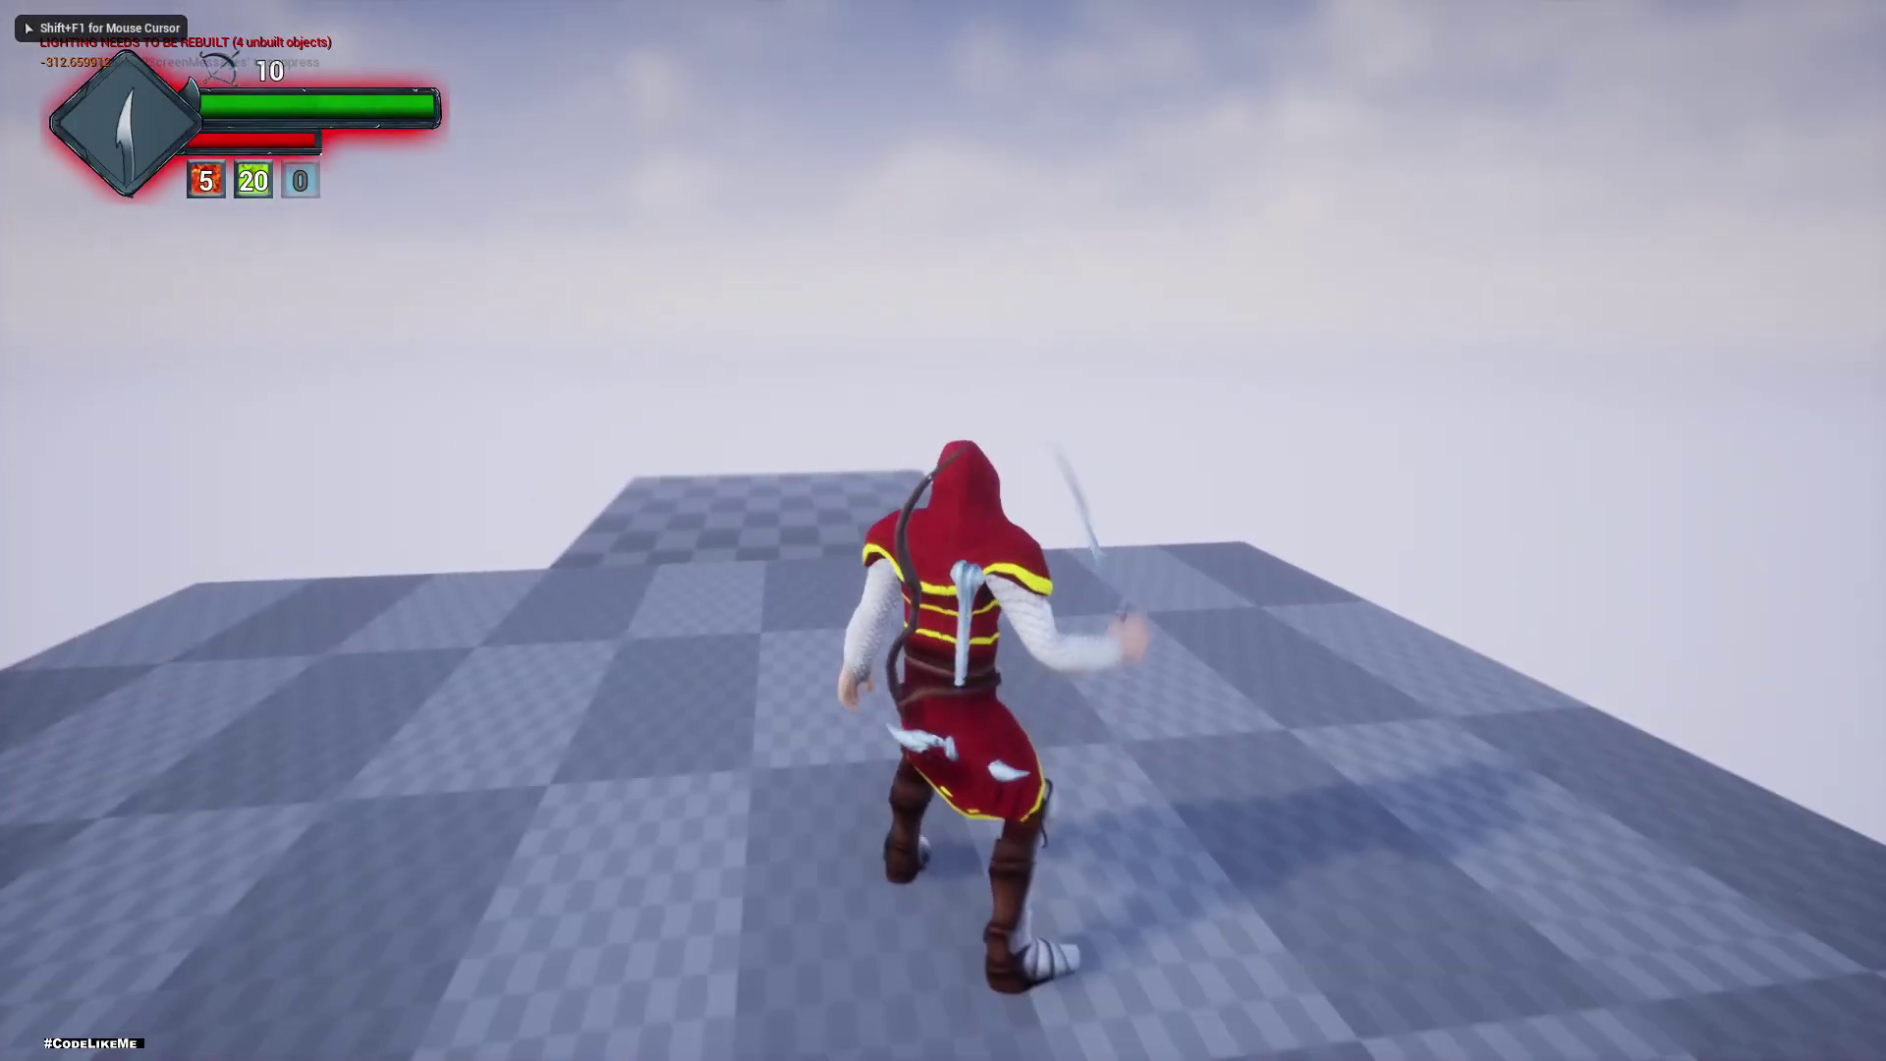
key("w")
key("w")
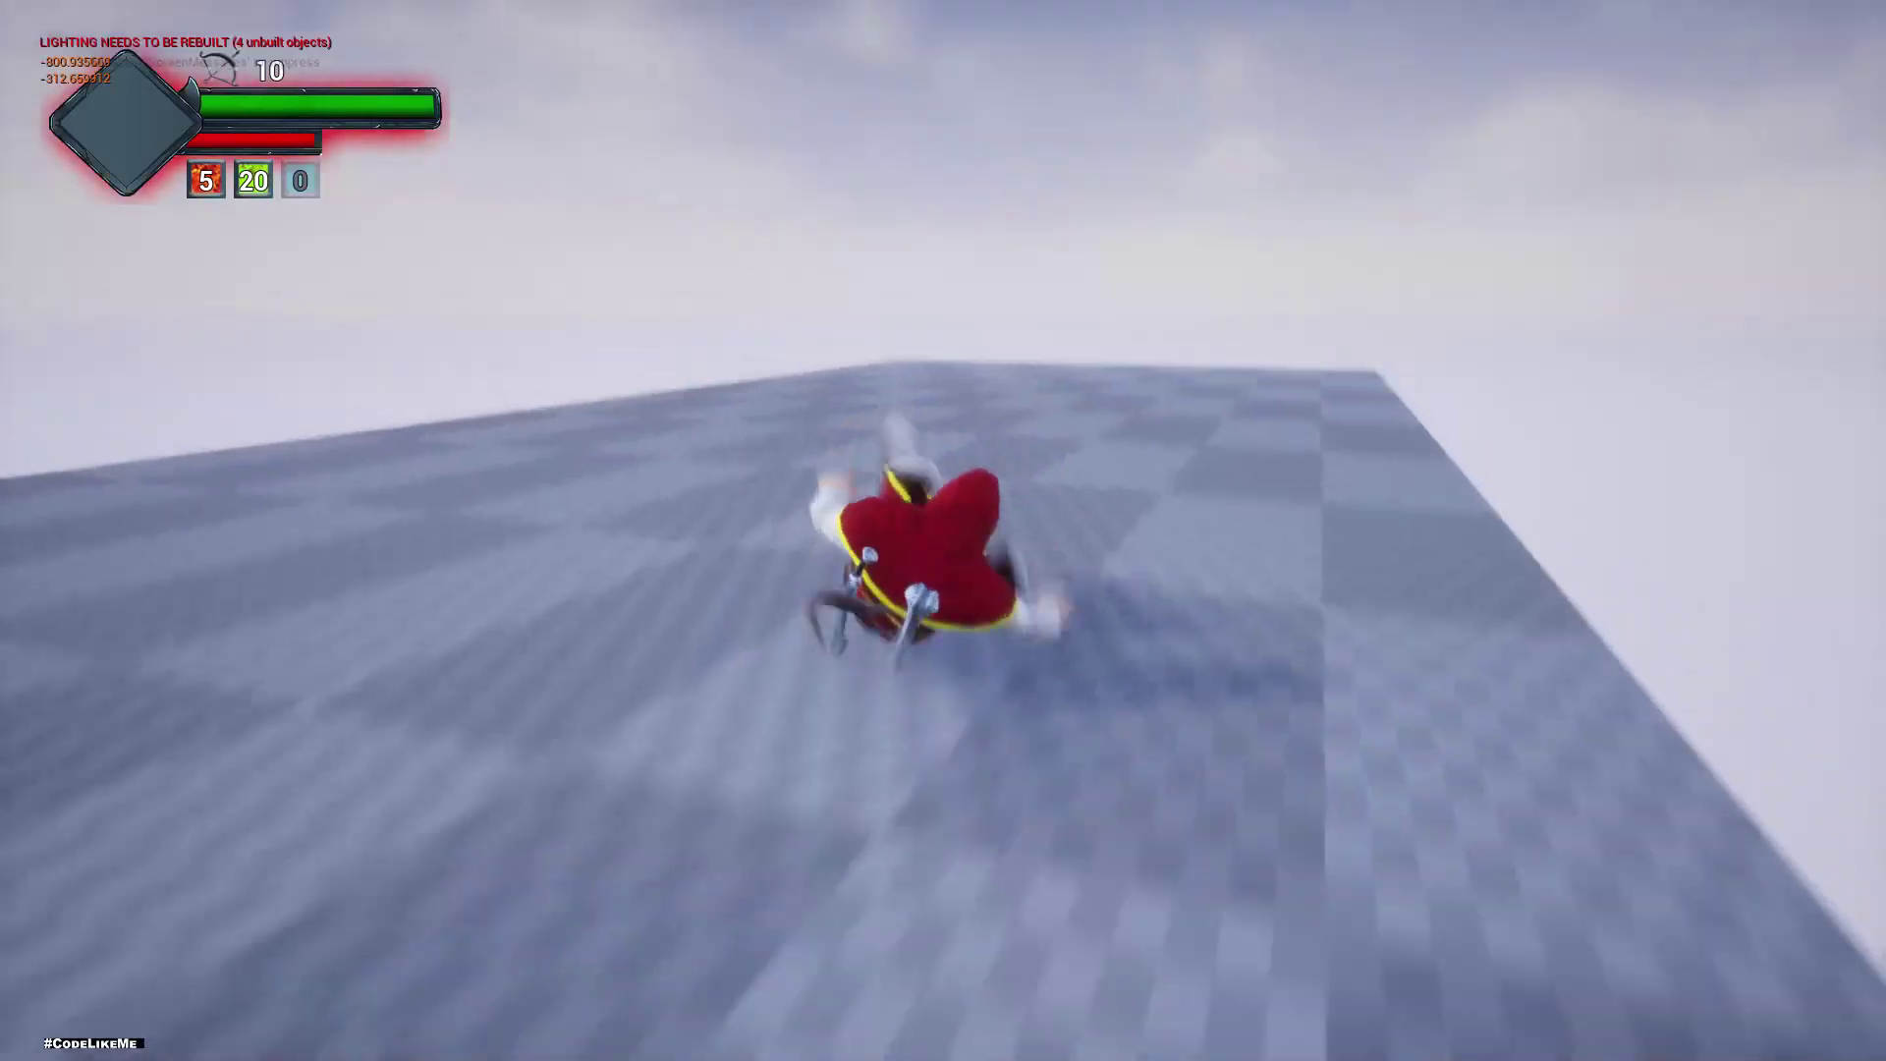
key("Escape")
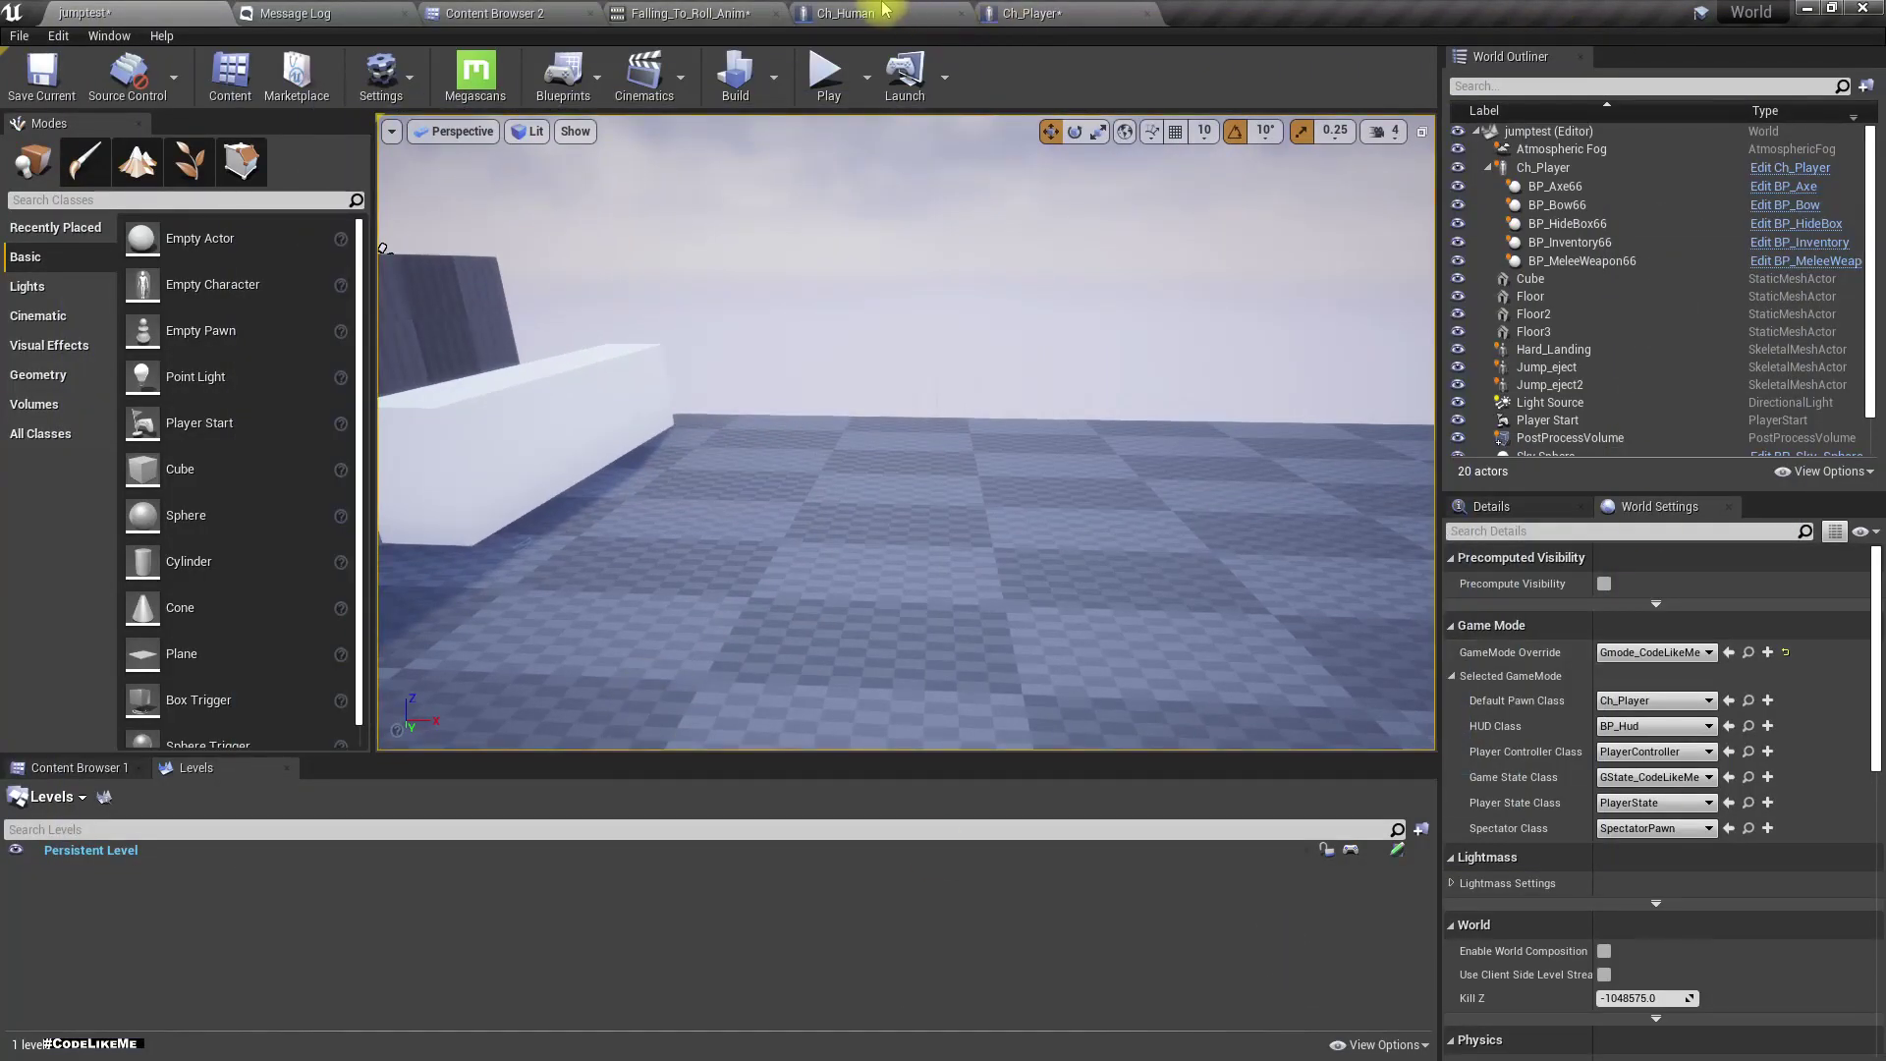
- In Falling_To_Roll_Anim, delete the X, Y and Z translation keys of the Hips bone at about 0.65 seconds
left_click(687, 13)
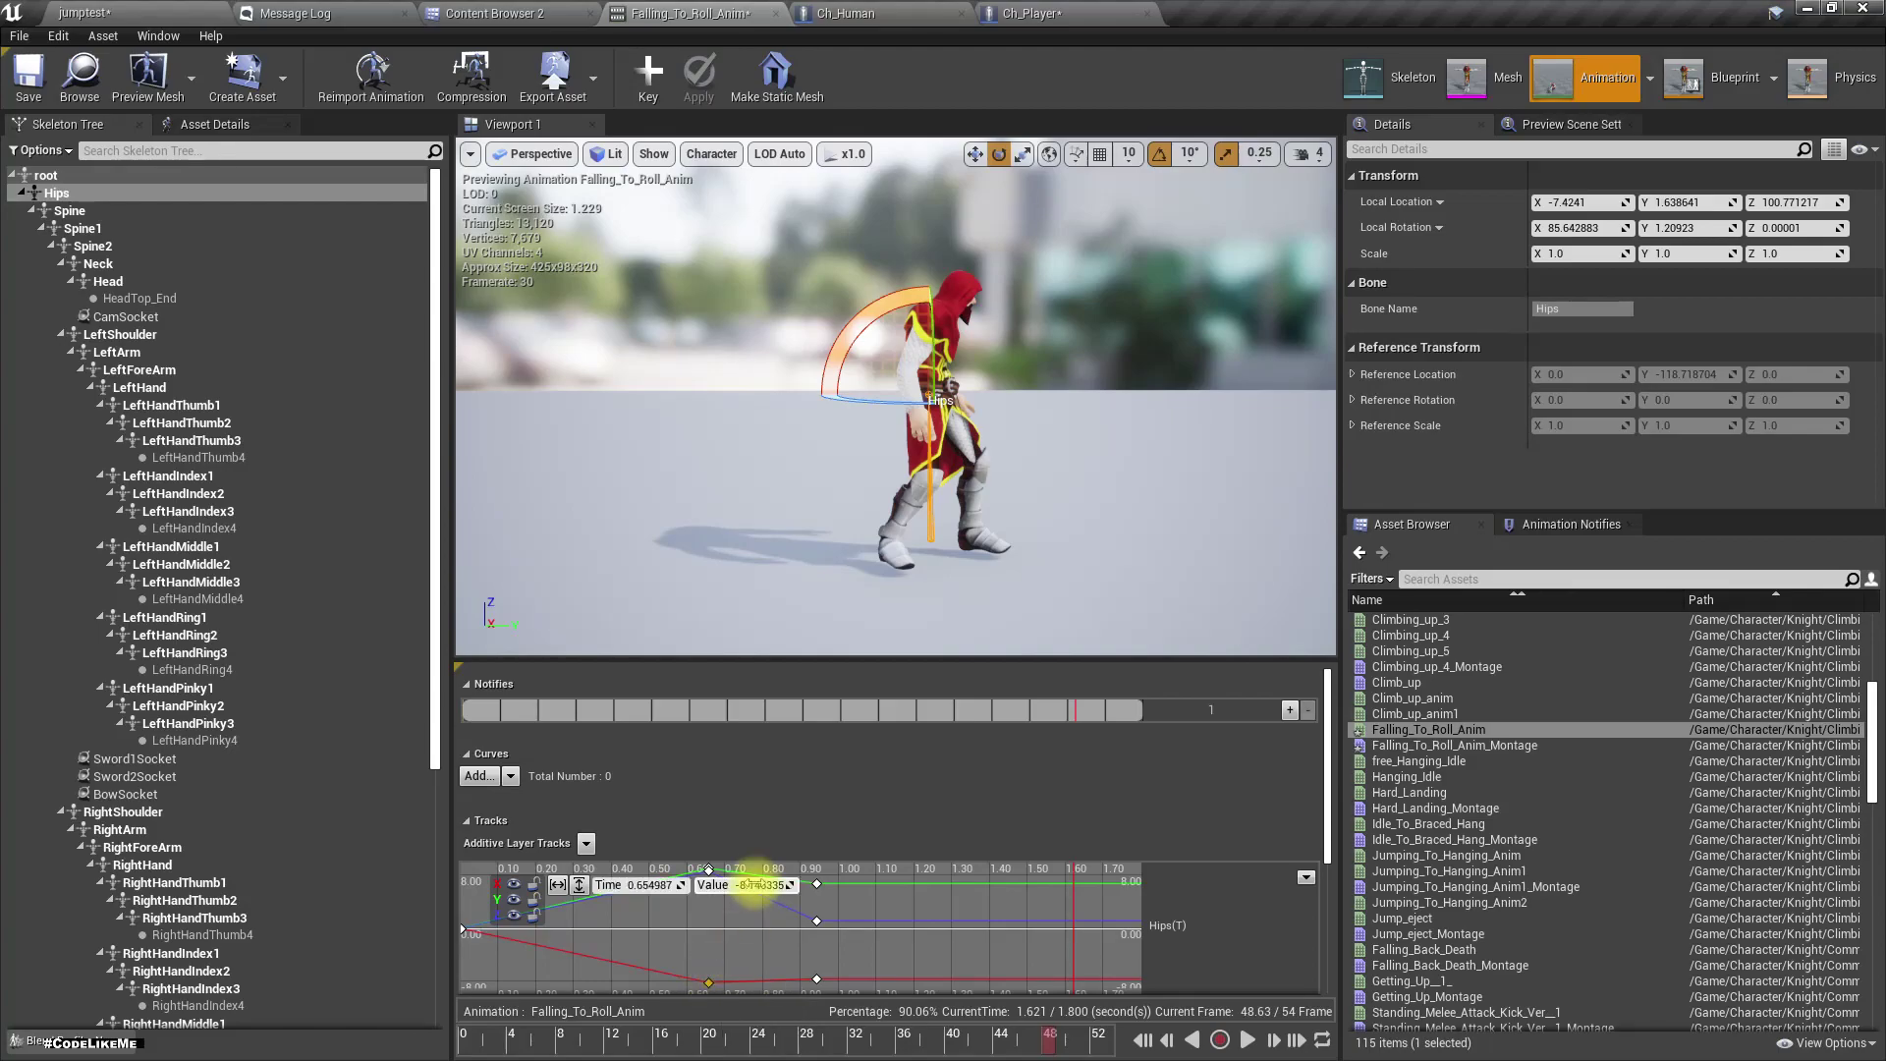
left_click_drag(648, 1036, 698, 1051)
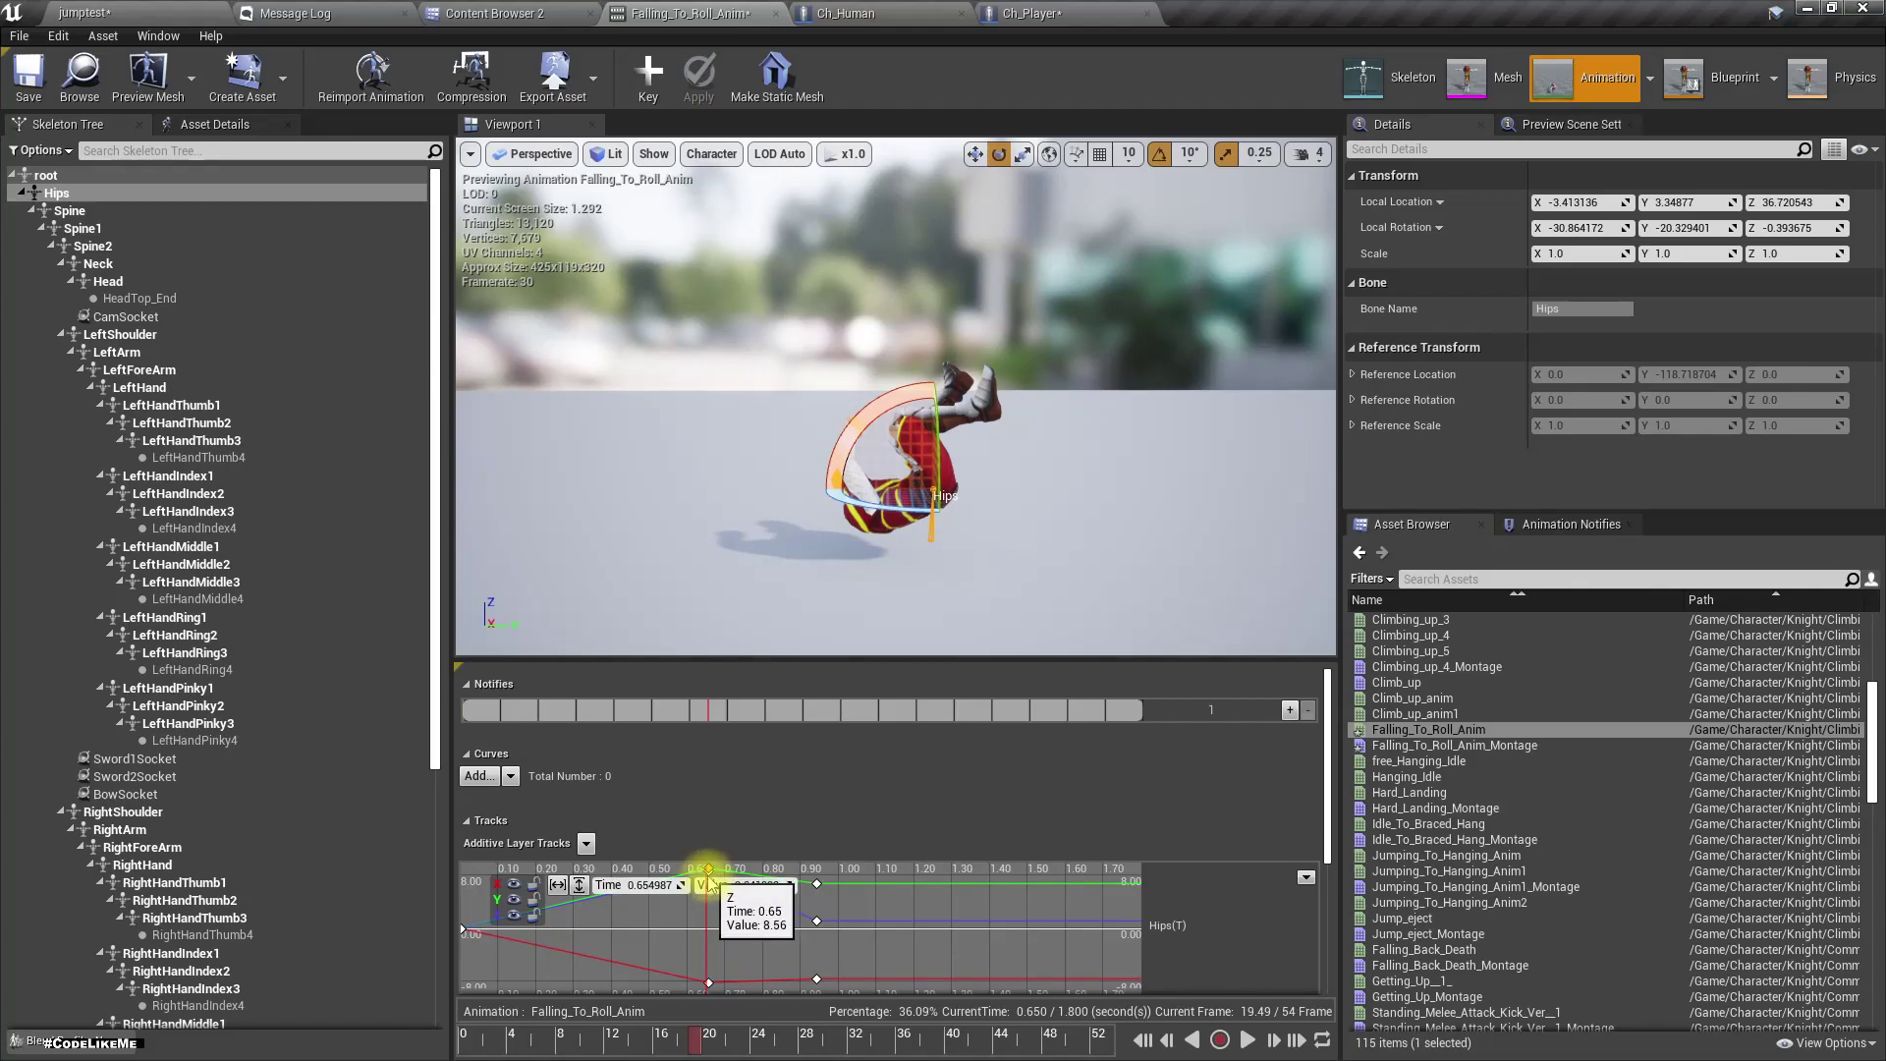
scroll(709, 912, "up", 2)
scroll(714, 912, "down", 2)
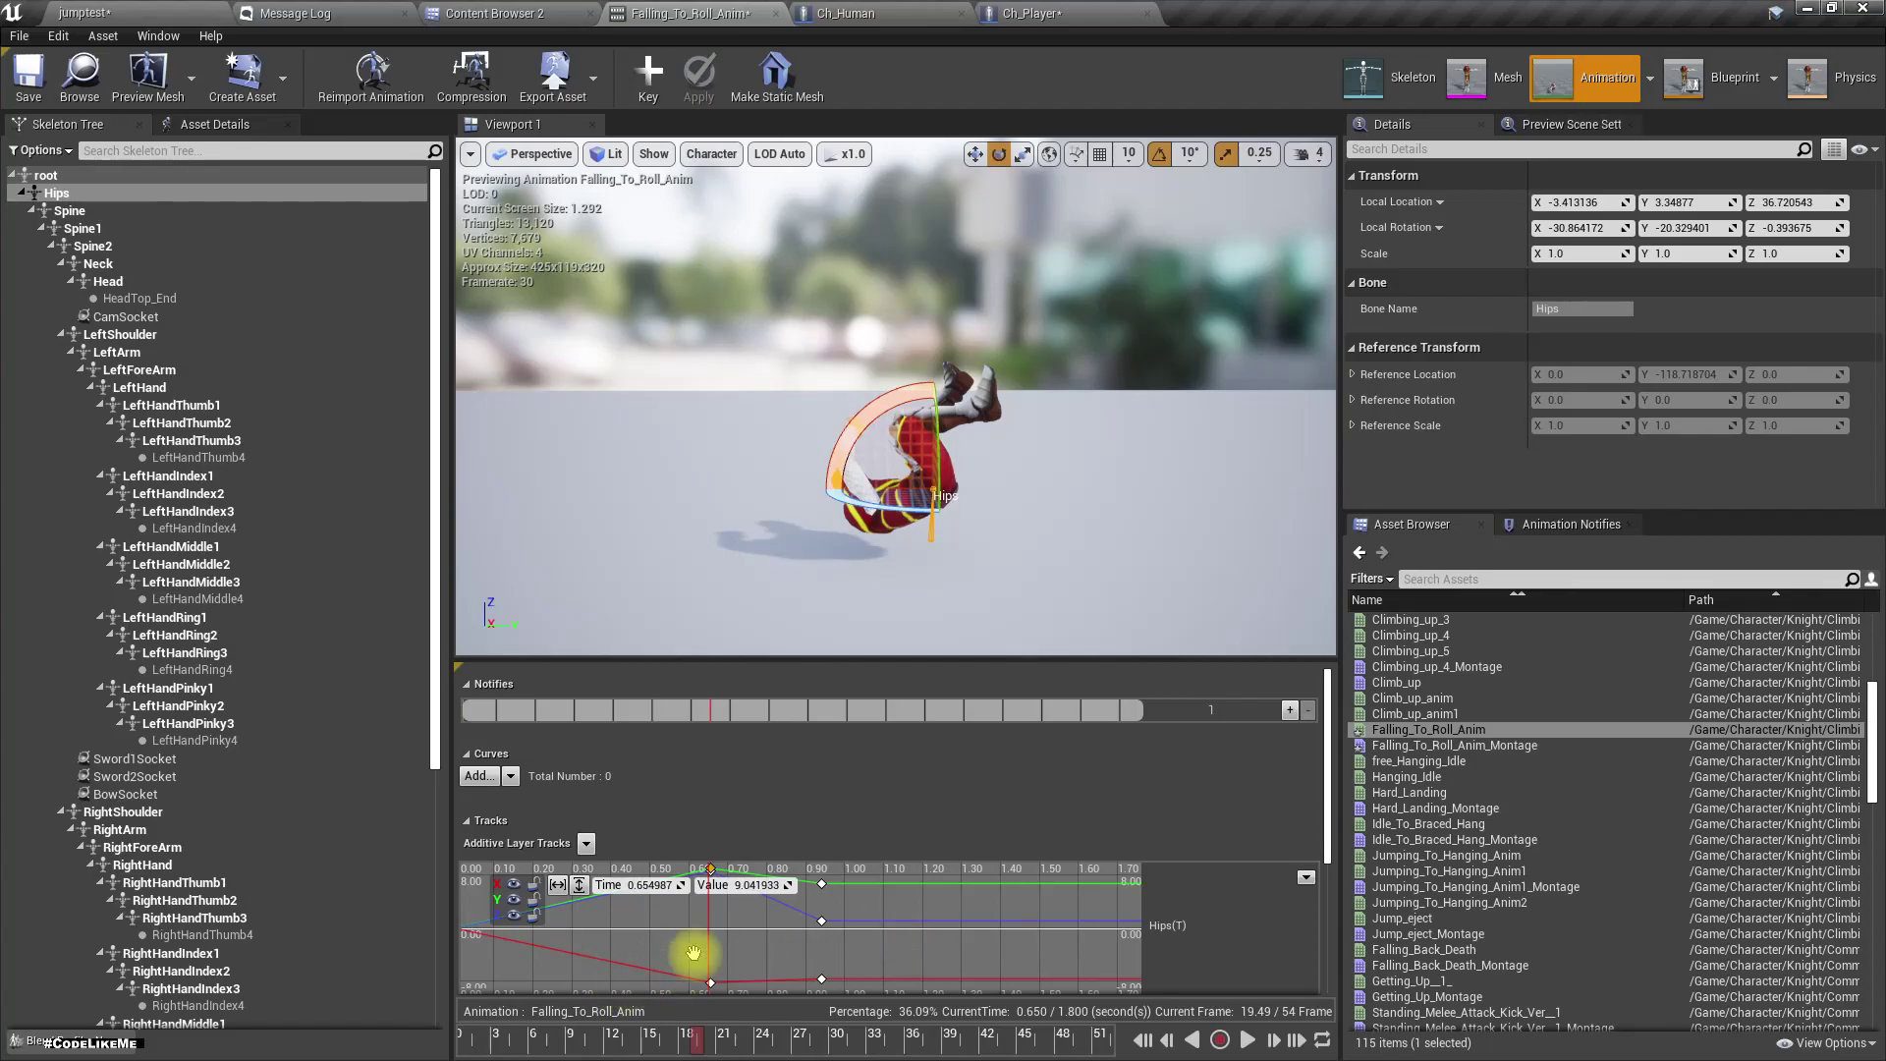
left_click_drag(720, 864, 720, 871)
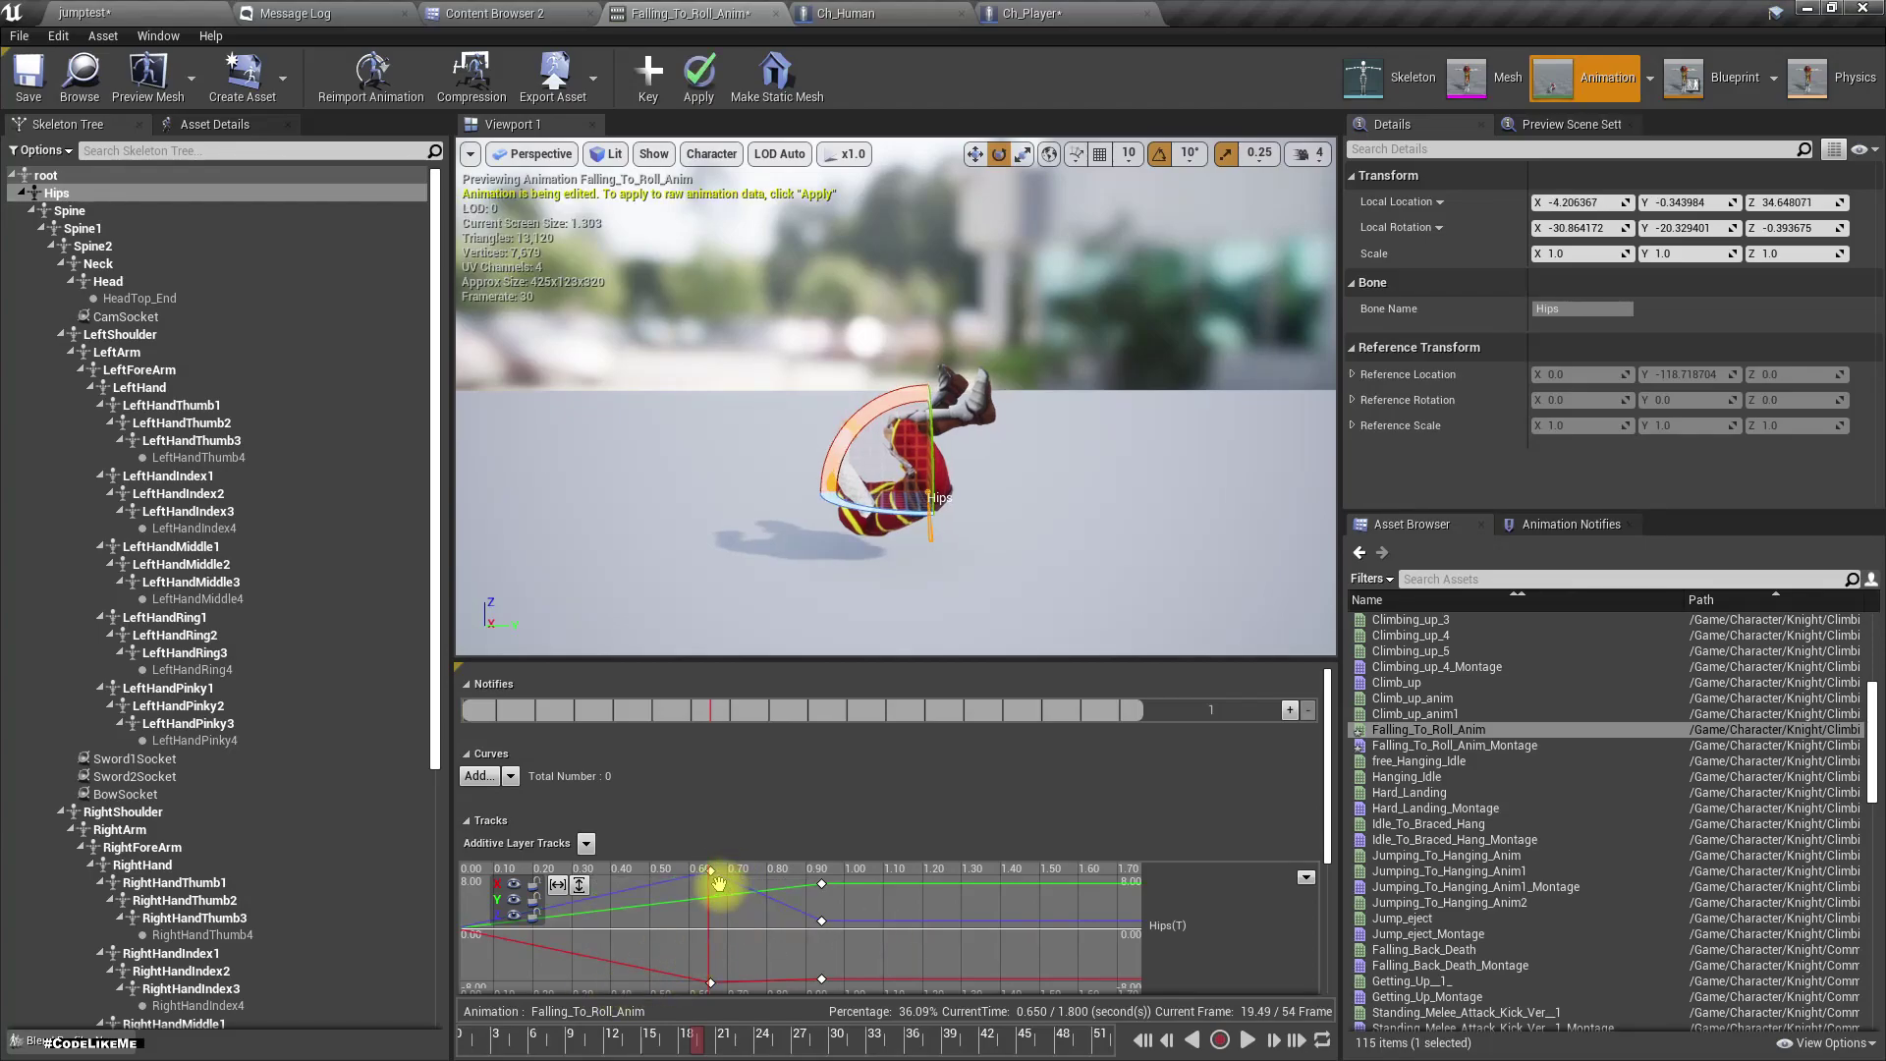
key("Delete")
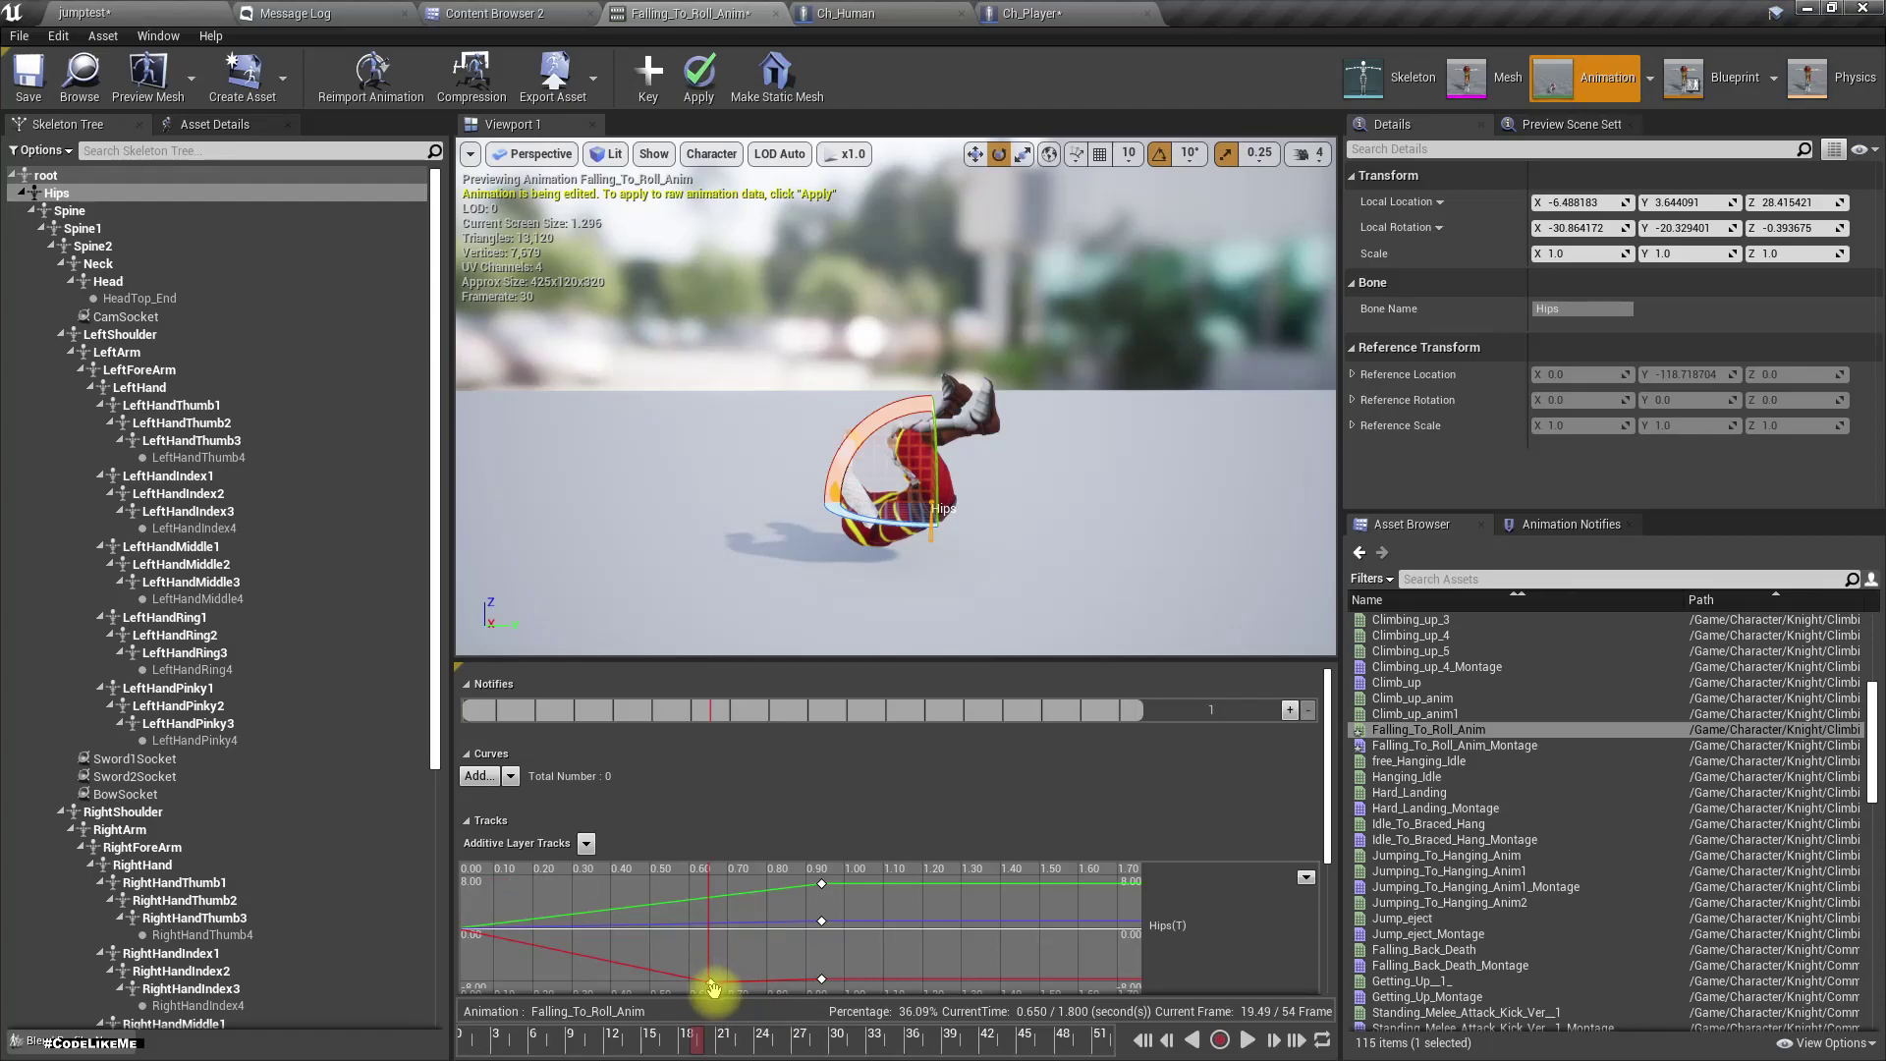
scroll(1330, 842, "down", 3)
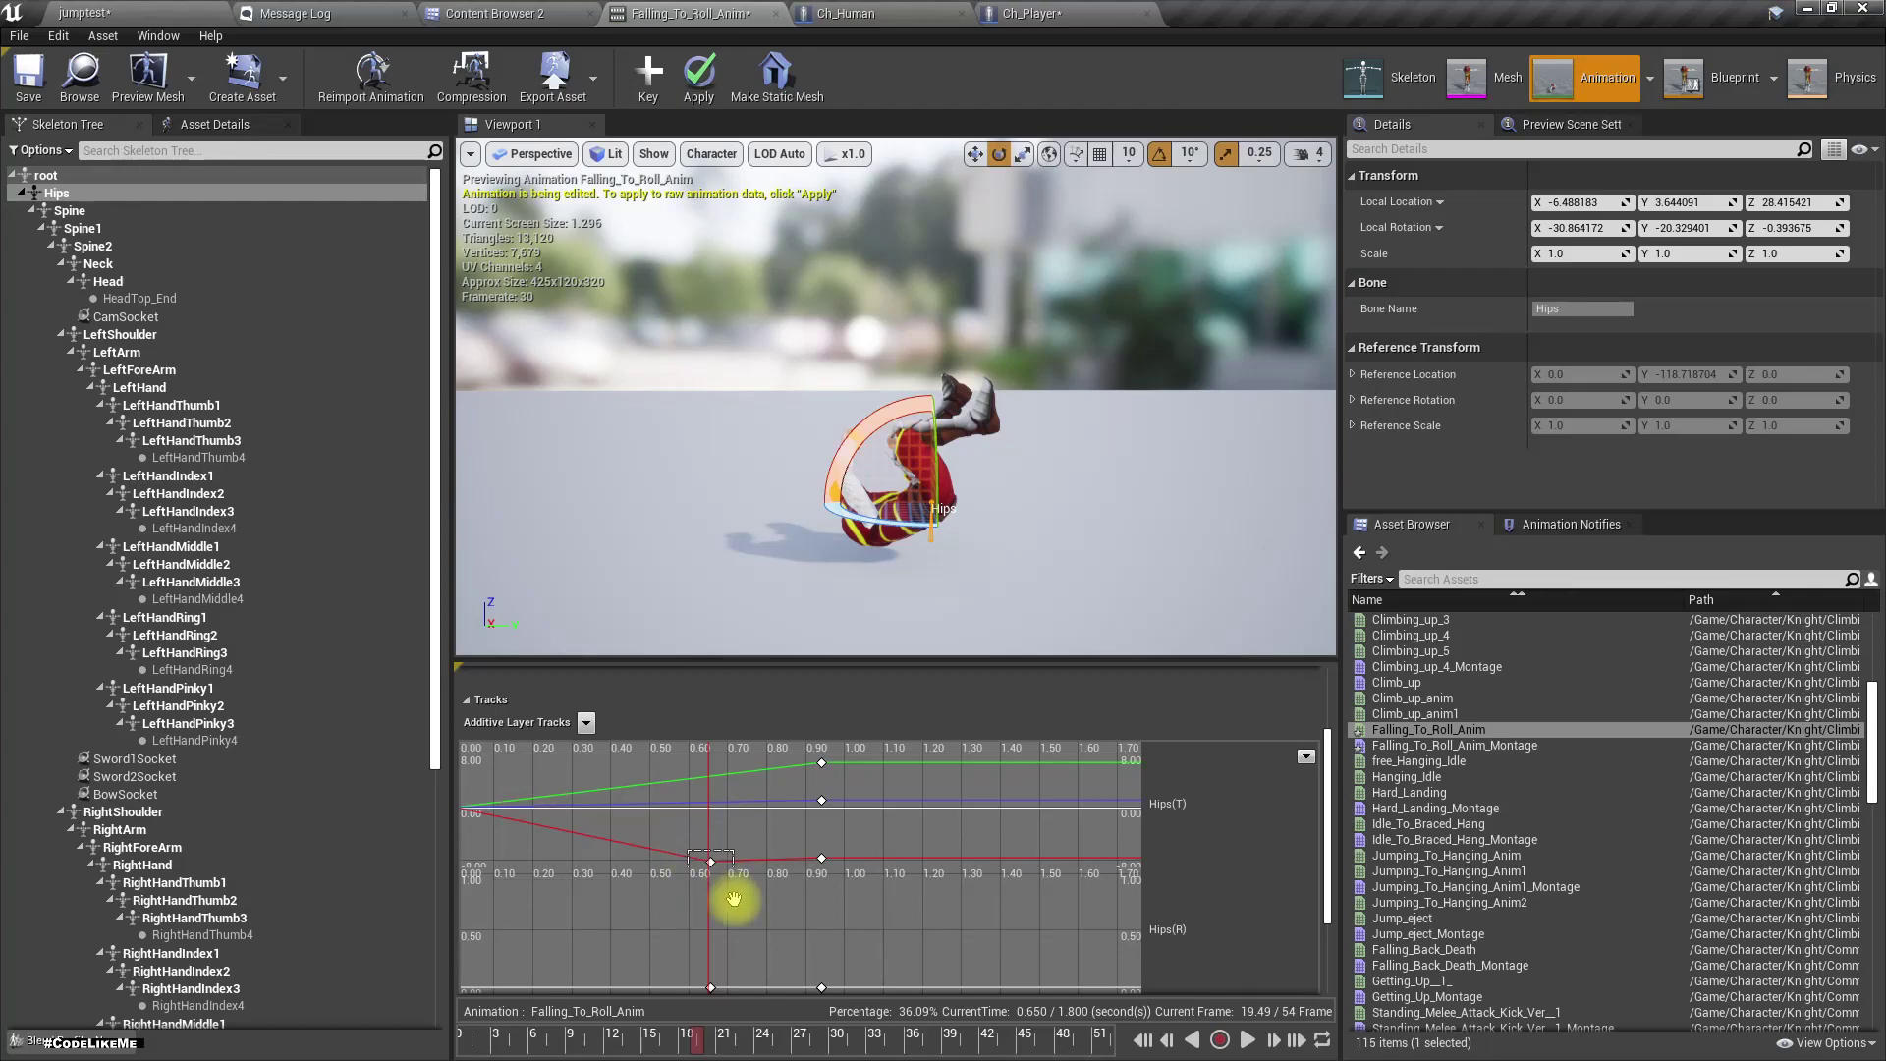
scroll(708, 864, "up", 2)
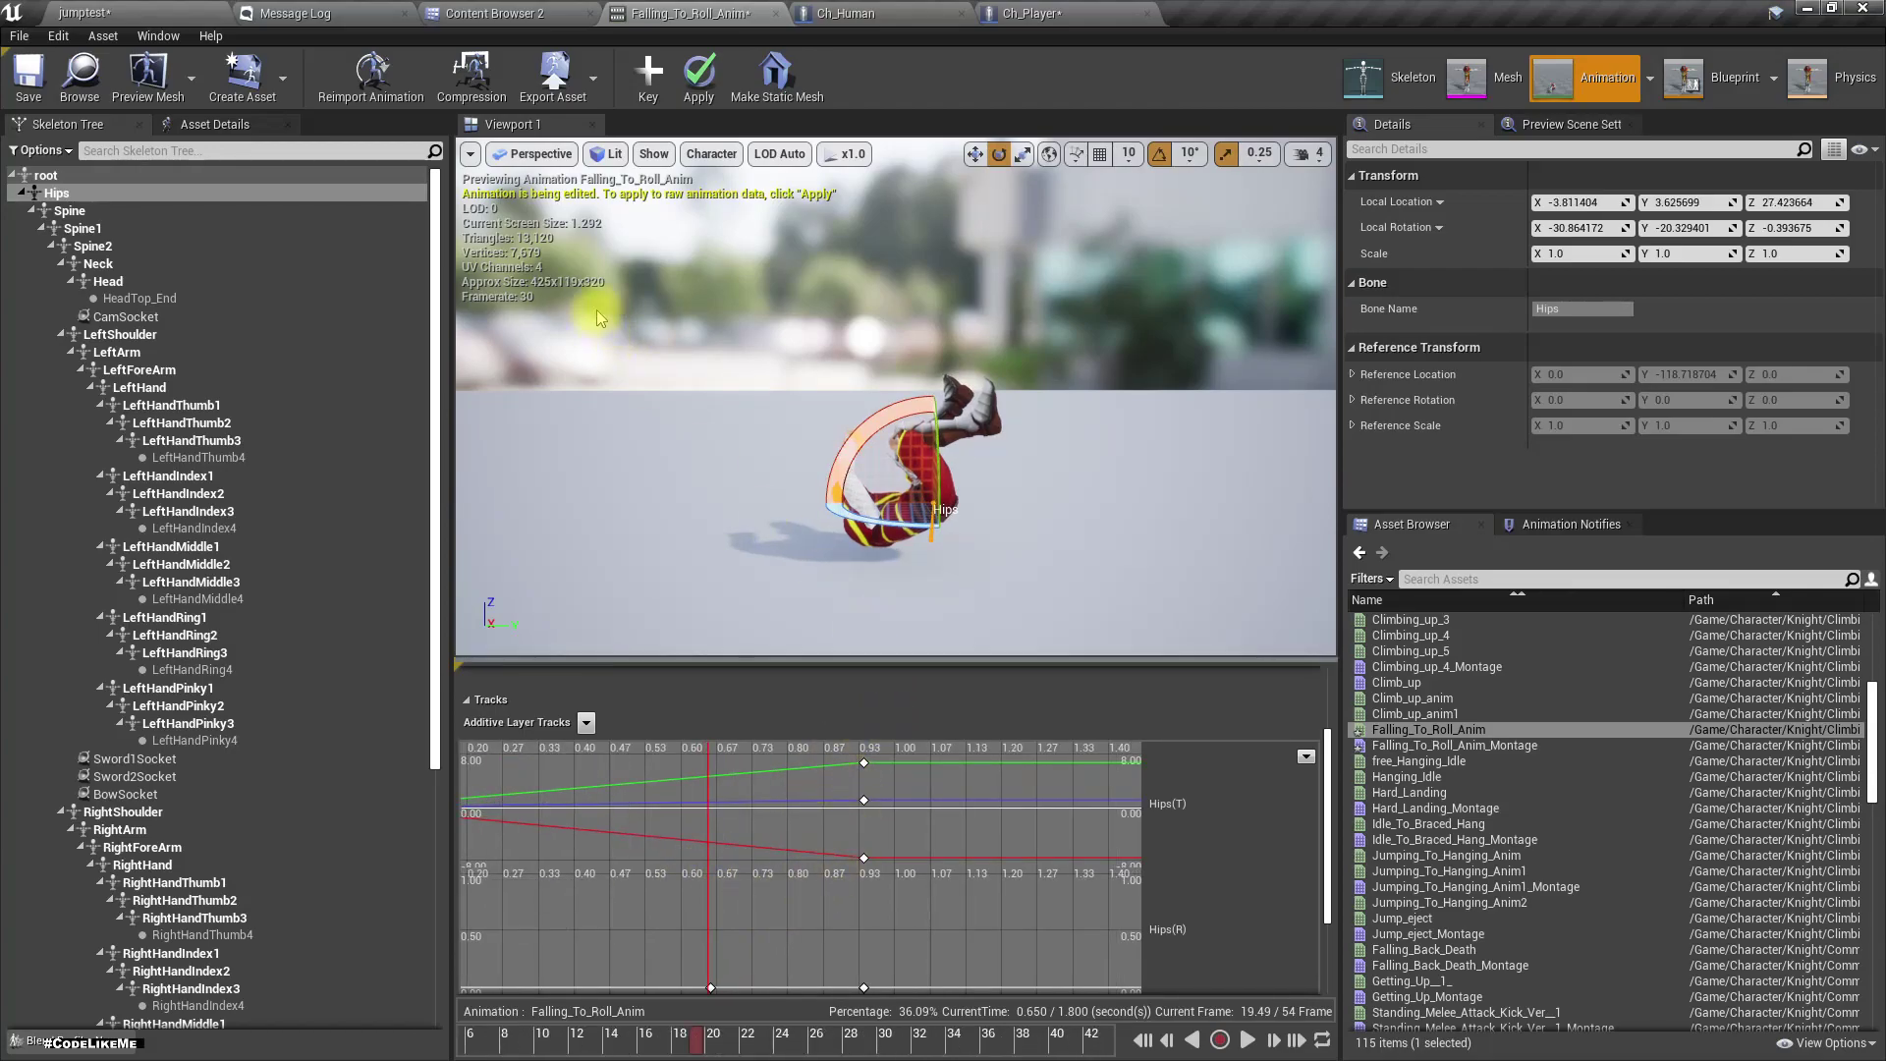
- Using the Front view, raise the Hips bone to a local Z of about 45.5 near frame 20, key it and apply the edits
left_click(530, 155)
left_click(590, 299)
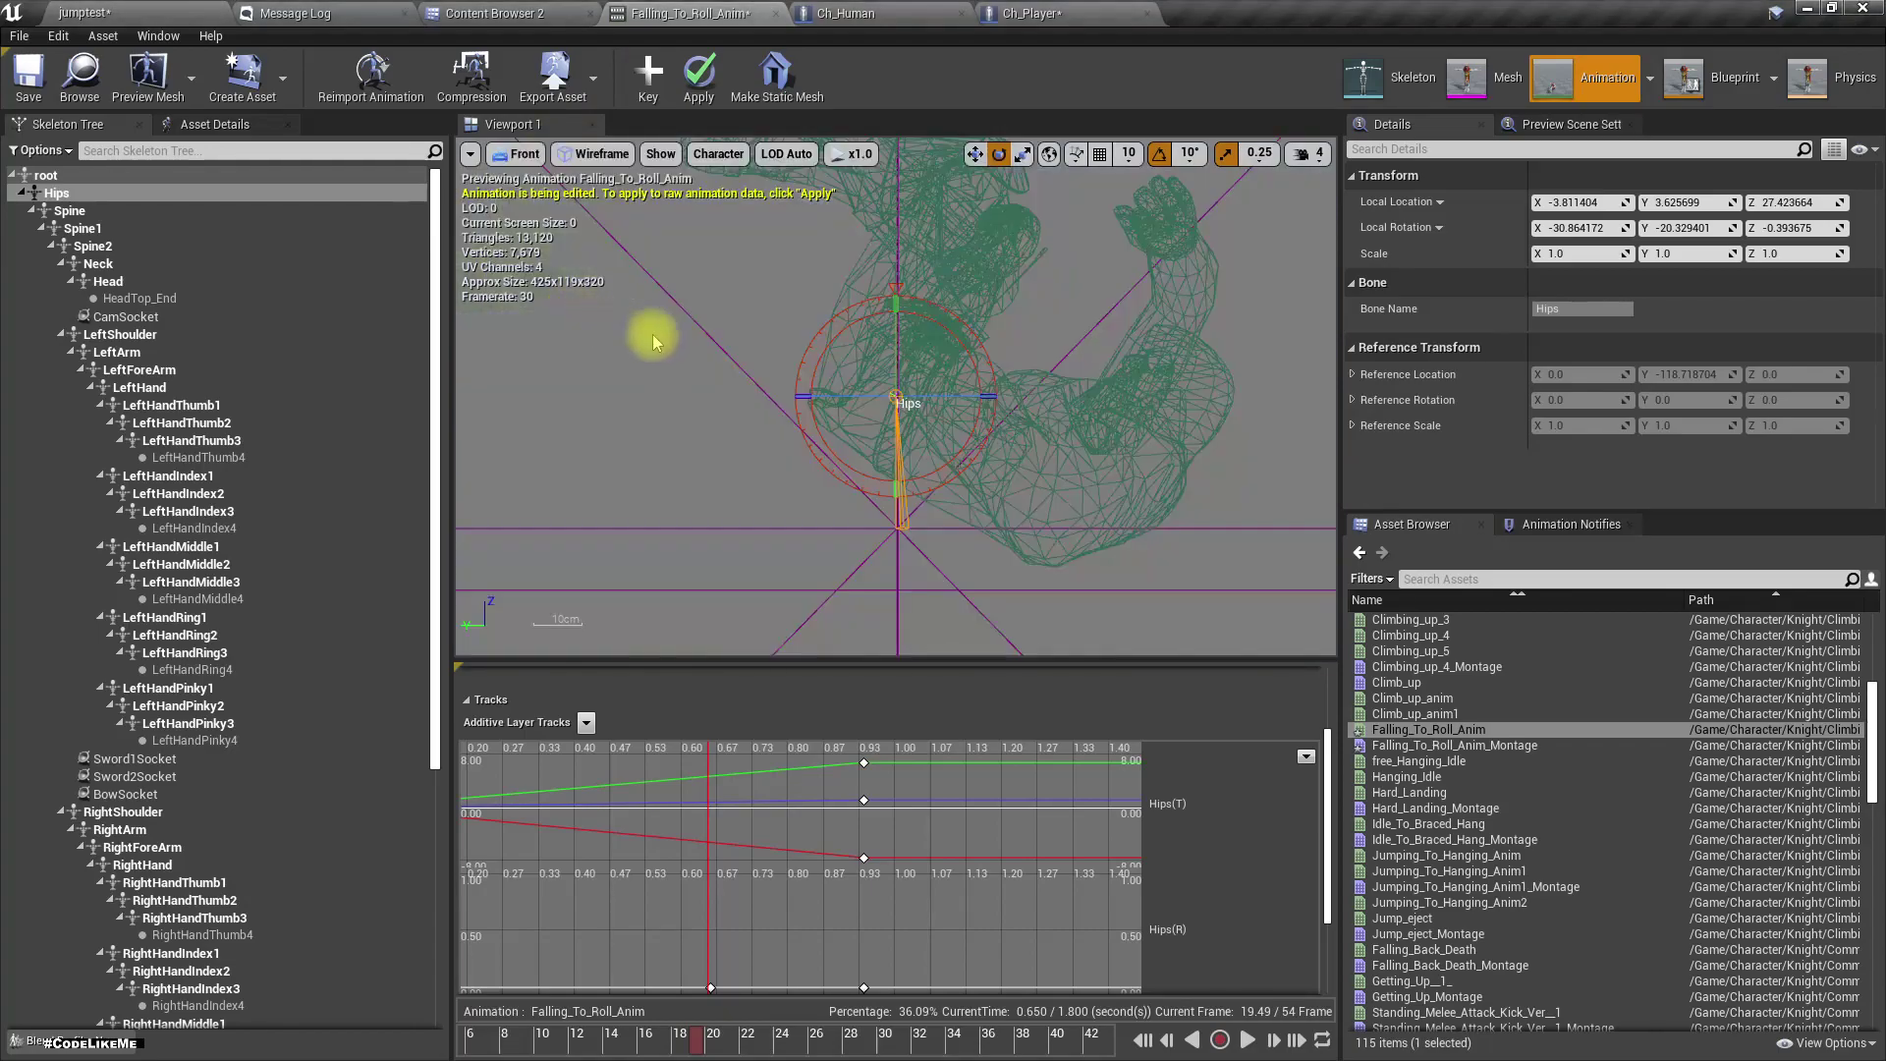
scroll(889, 447, "down", 3)
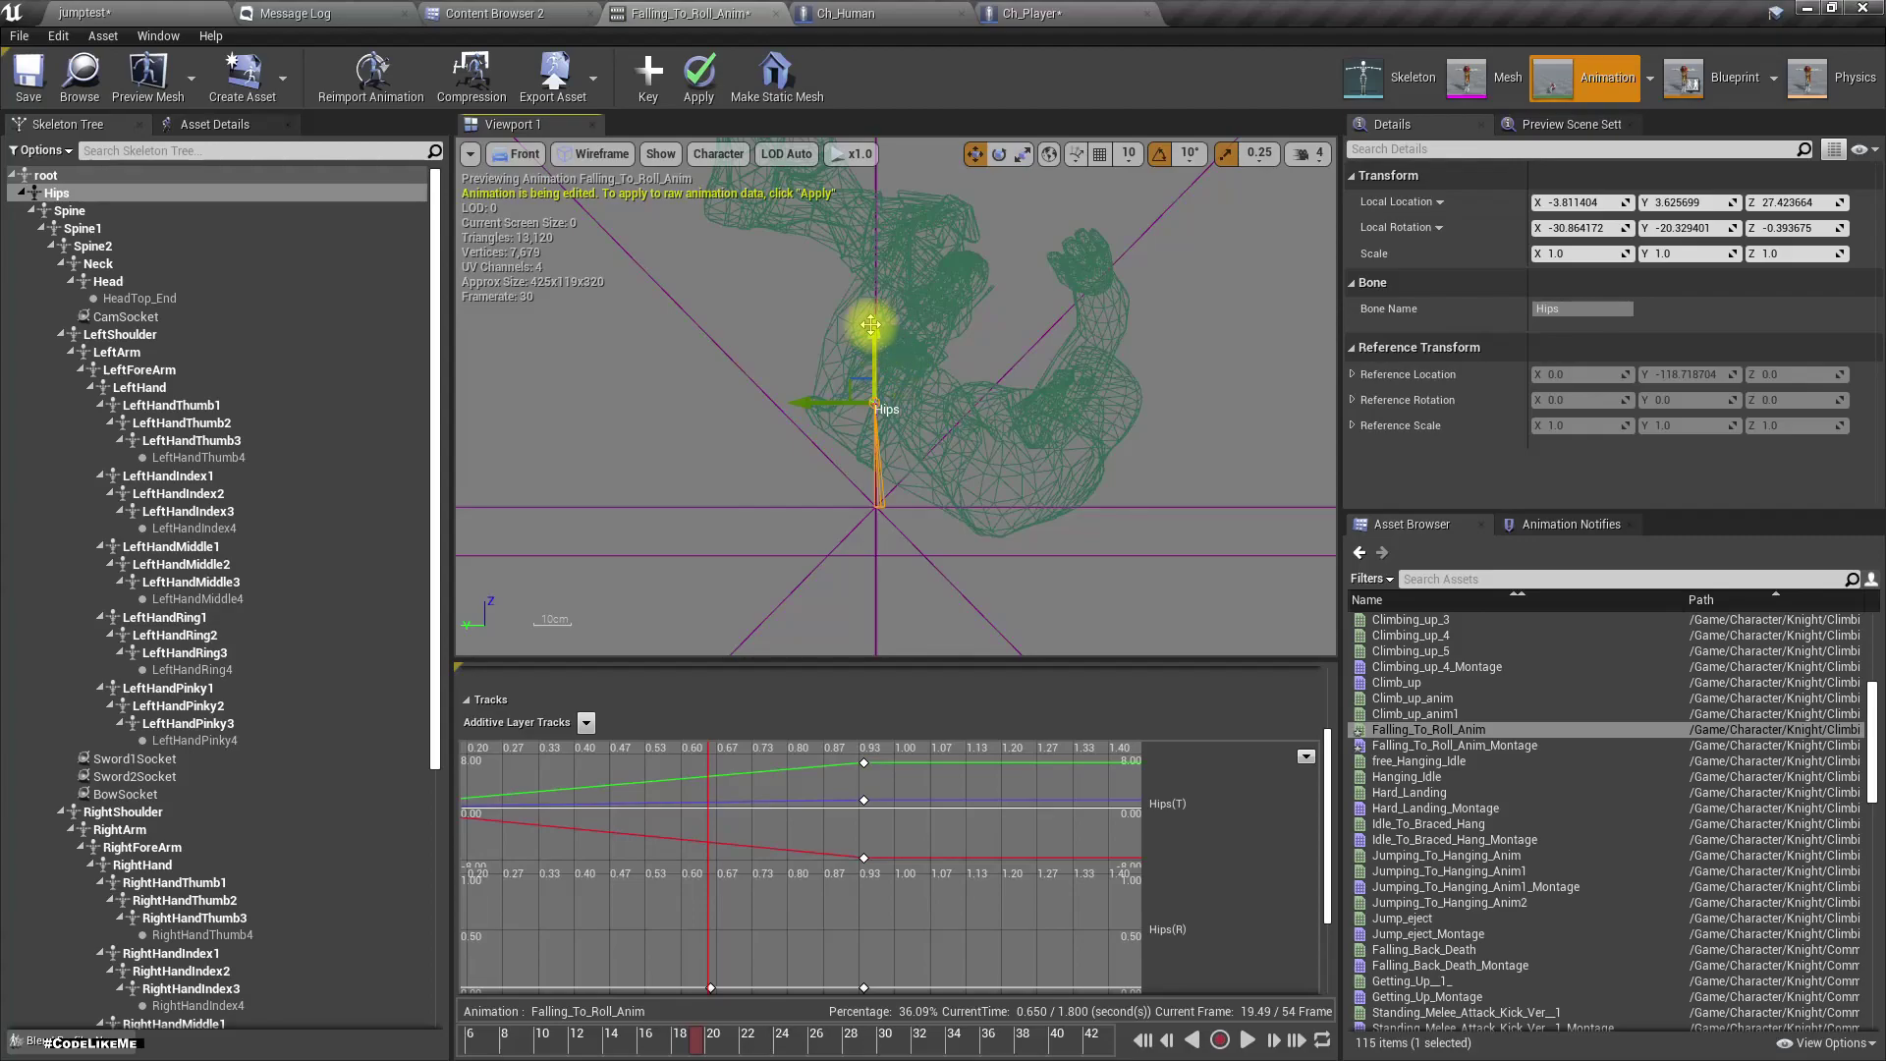
left_click_drag(873, 325, 879, 257)
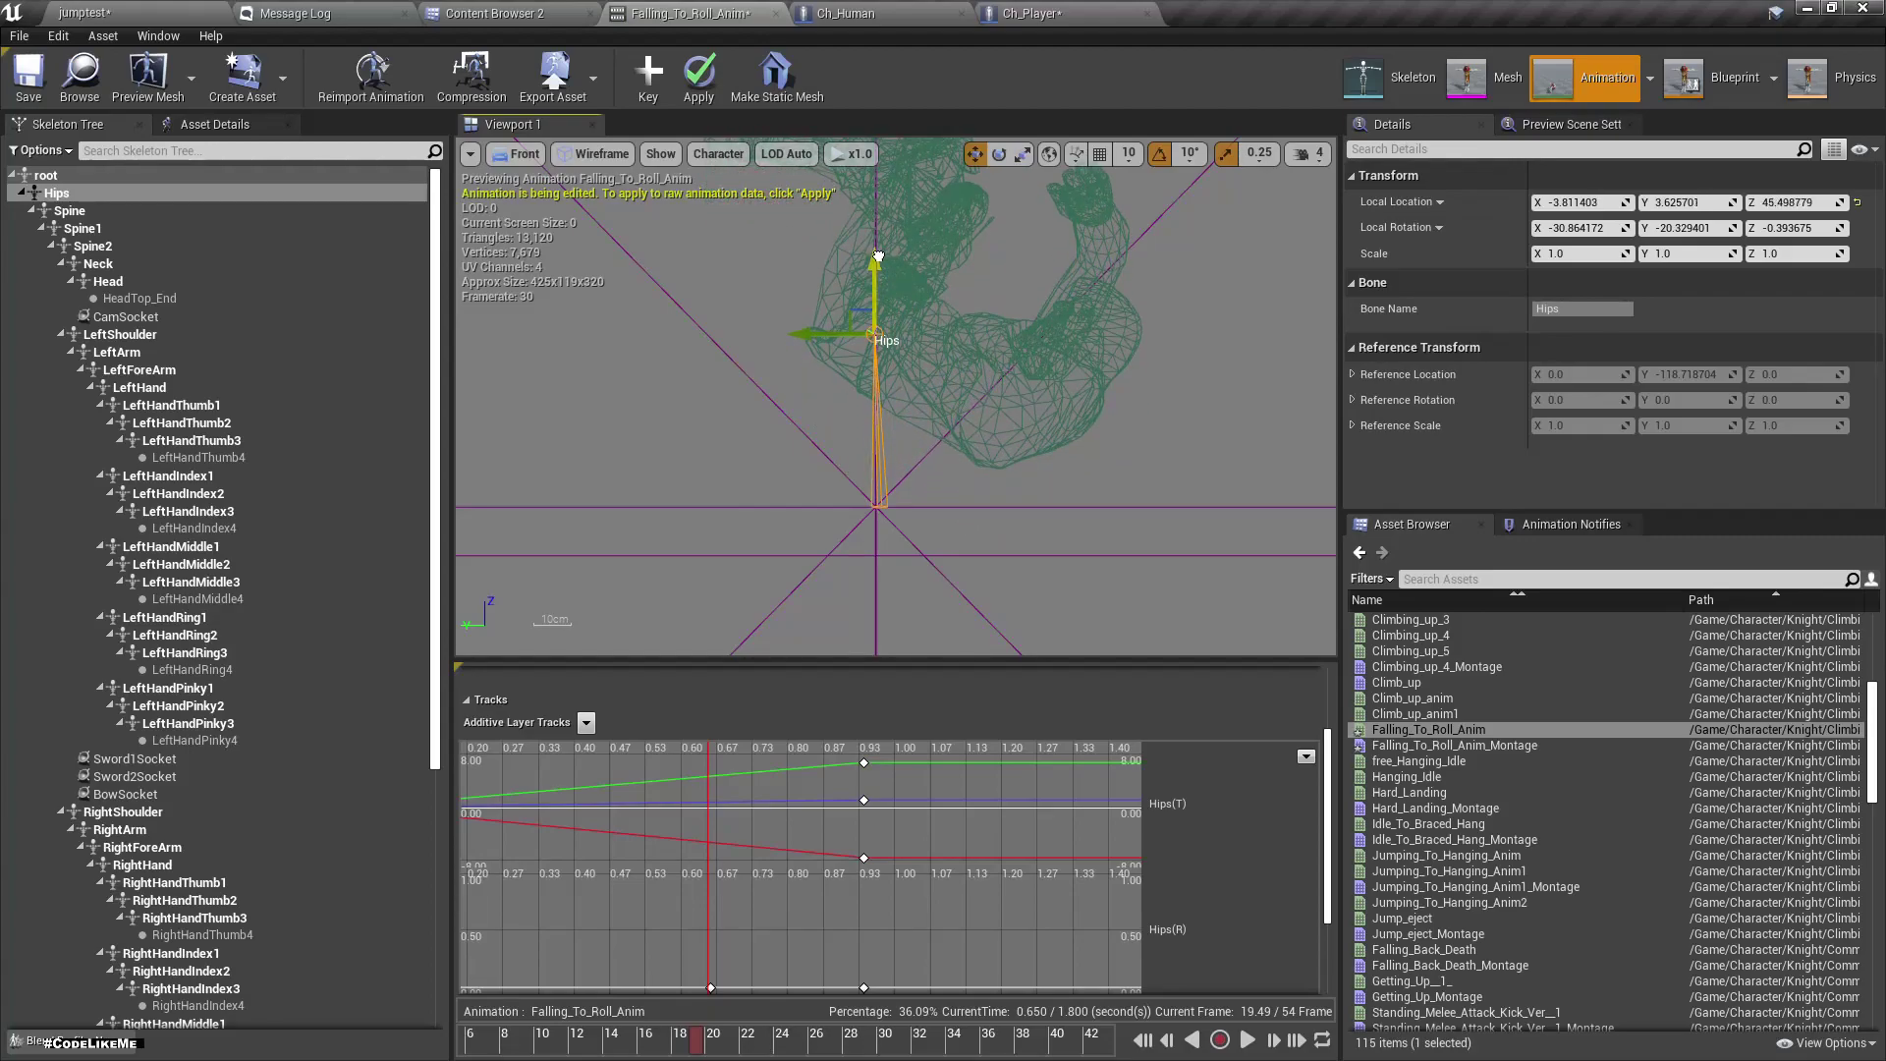
left_click(648, 87)
left_click_drag(692, 1036, 1004, 1046)
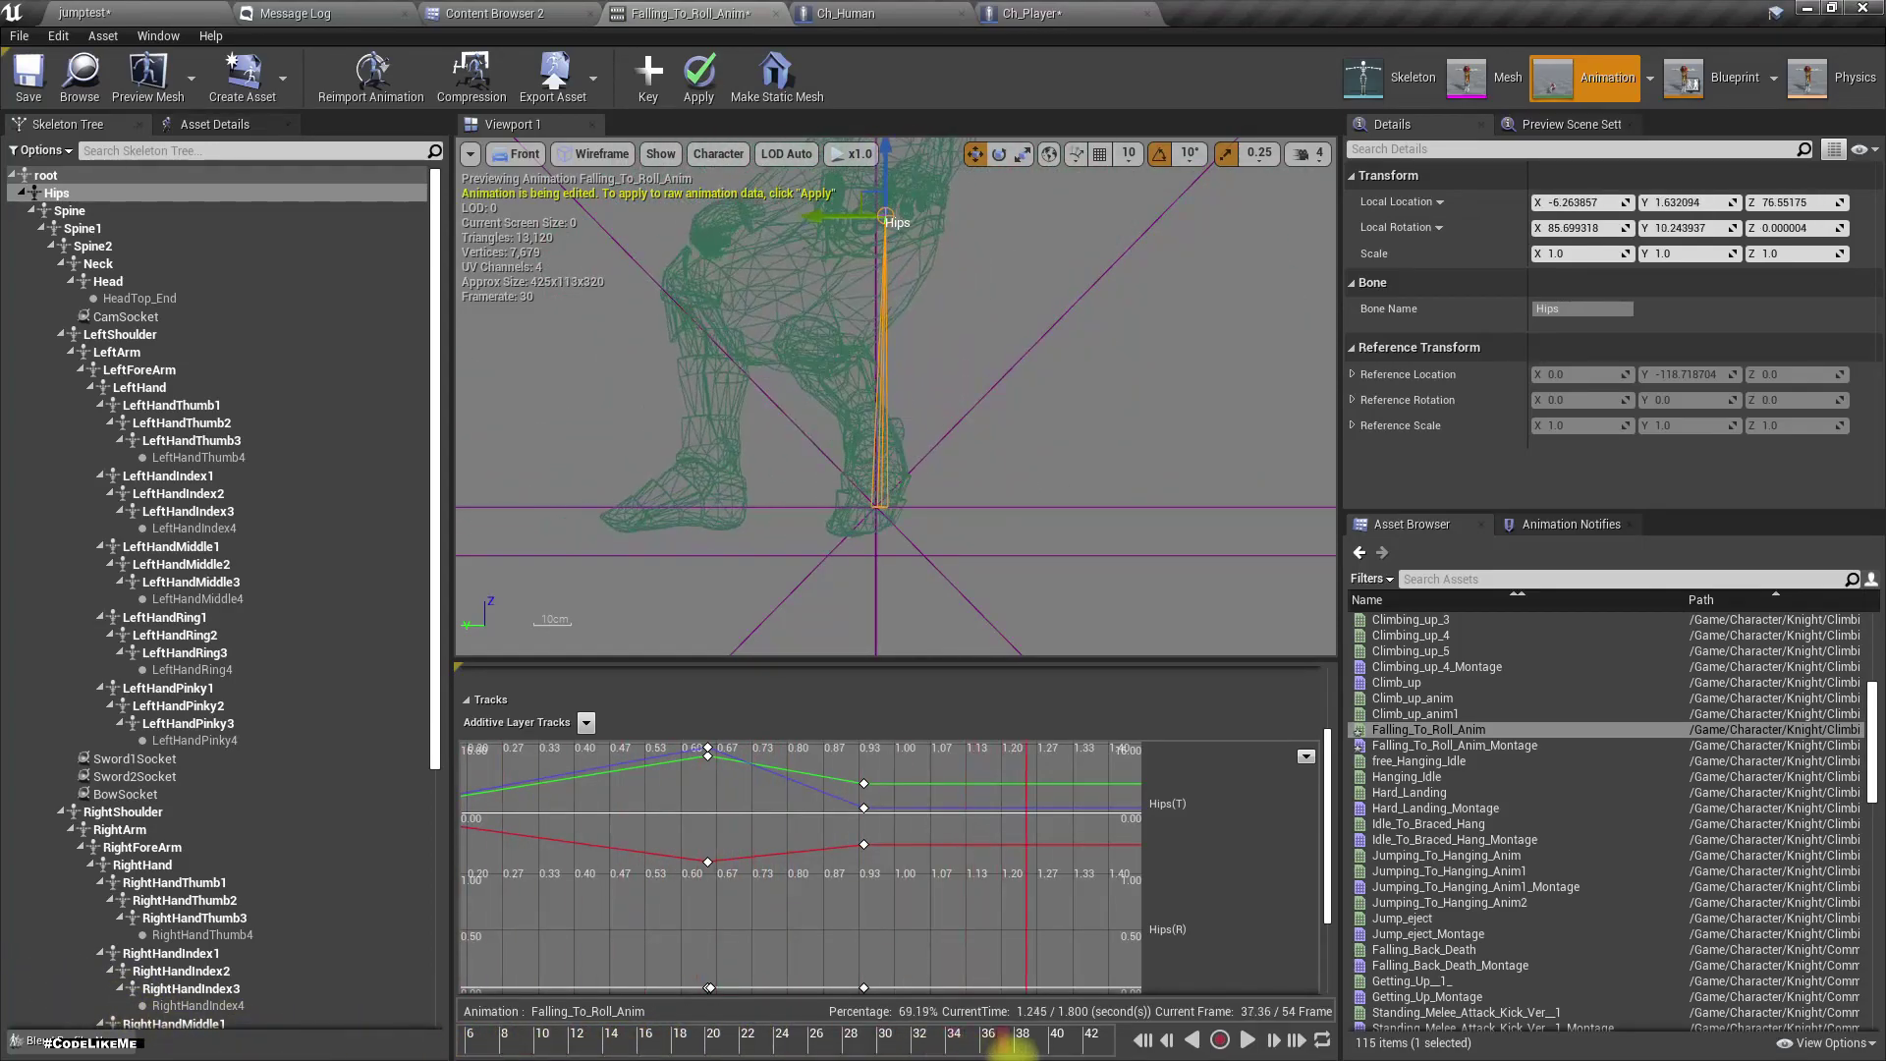
left_click(703, 67)
- Play the jumptest level fullscreen and drop the knight forward off the ledge to check the raised roll
left_click(120, 11)
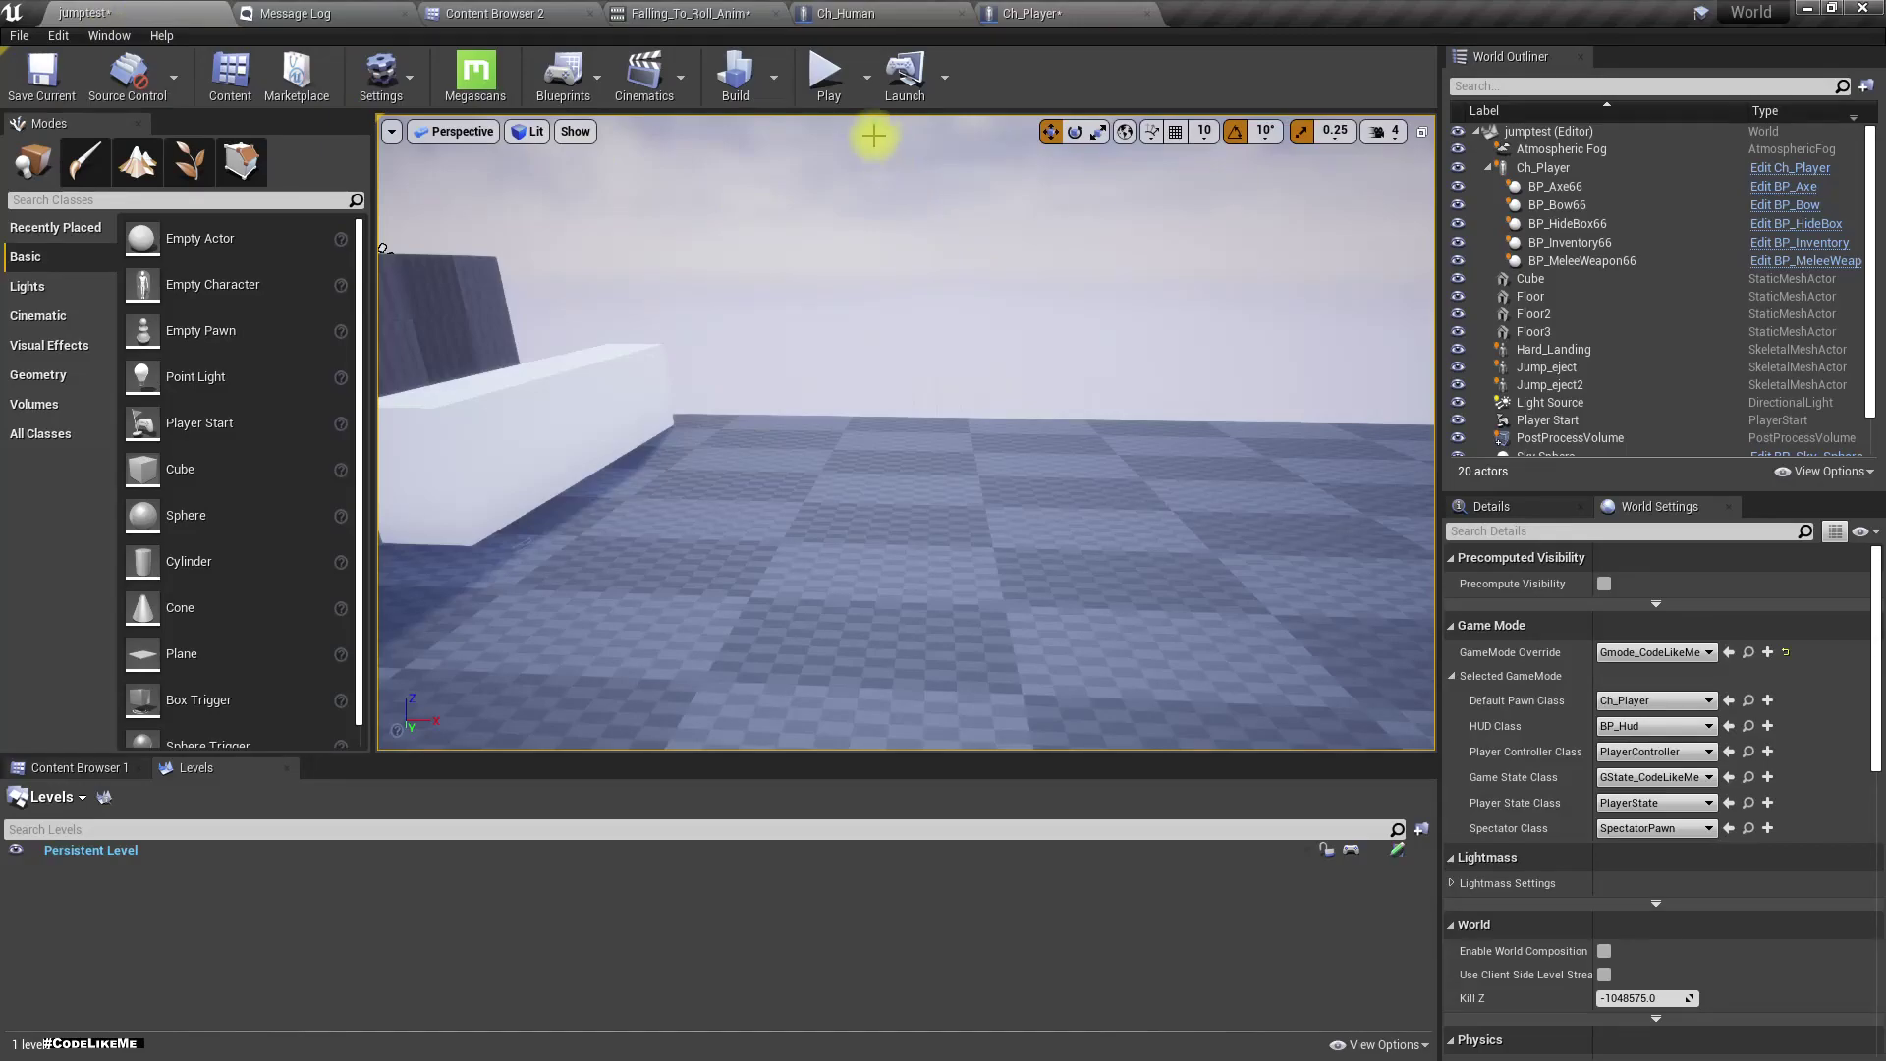
left_click(828, 77)
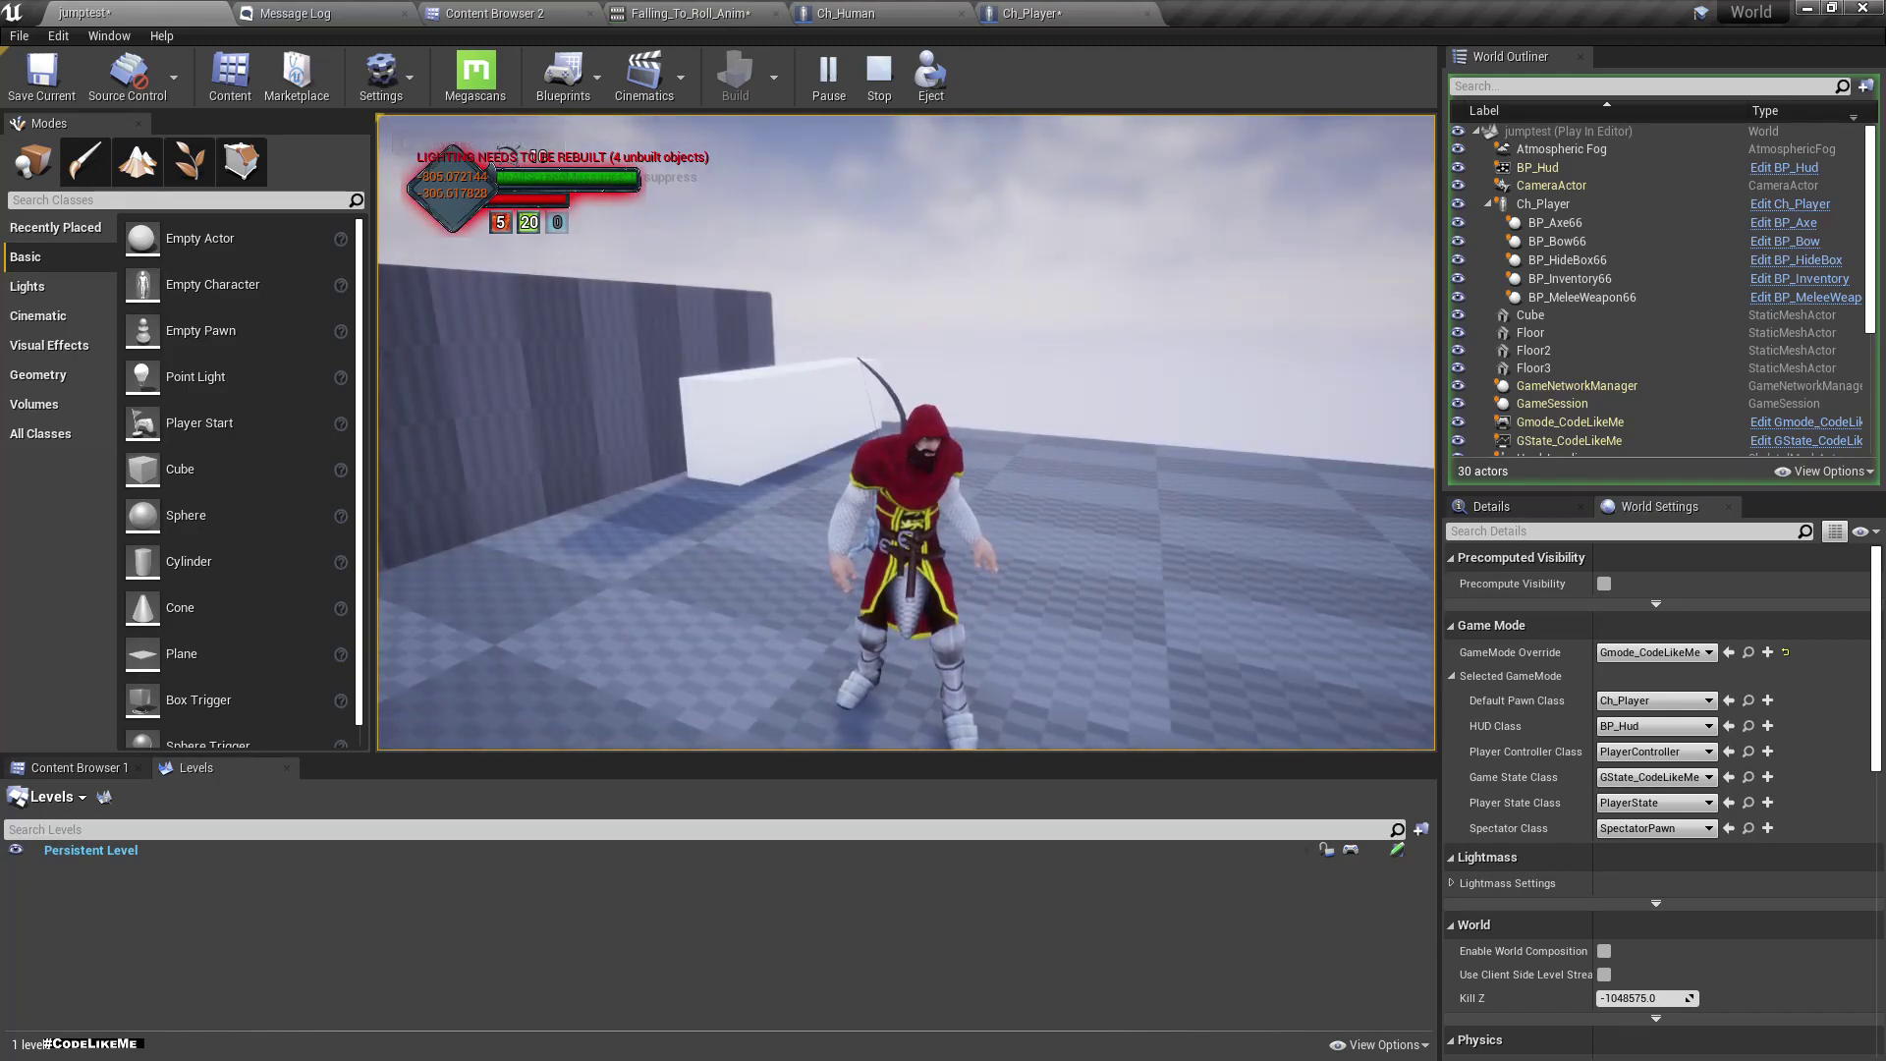
key("F11")
left_click(377, 204)
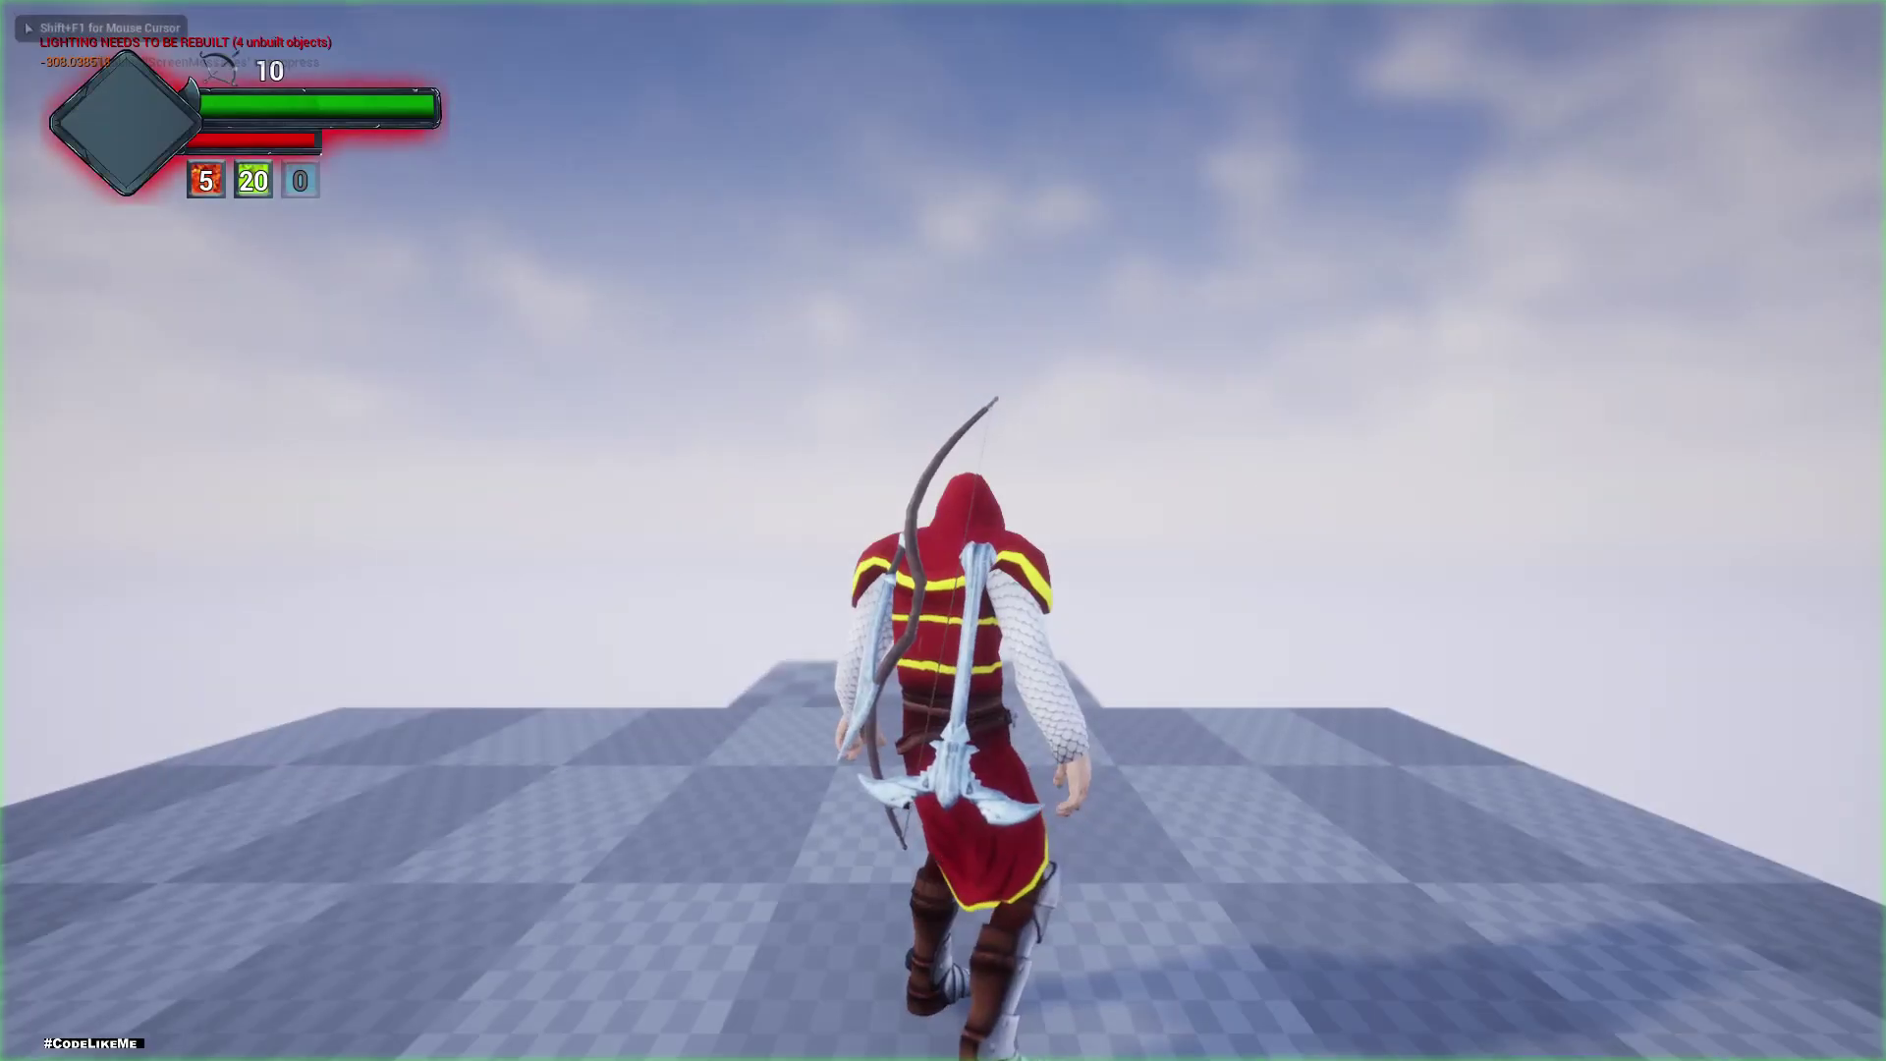
key("w")
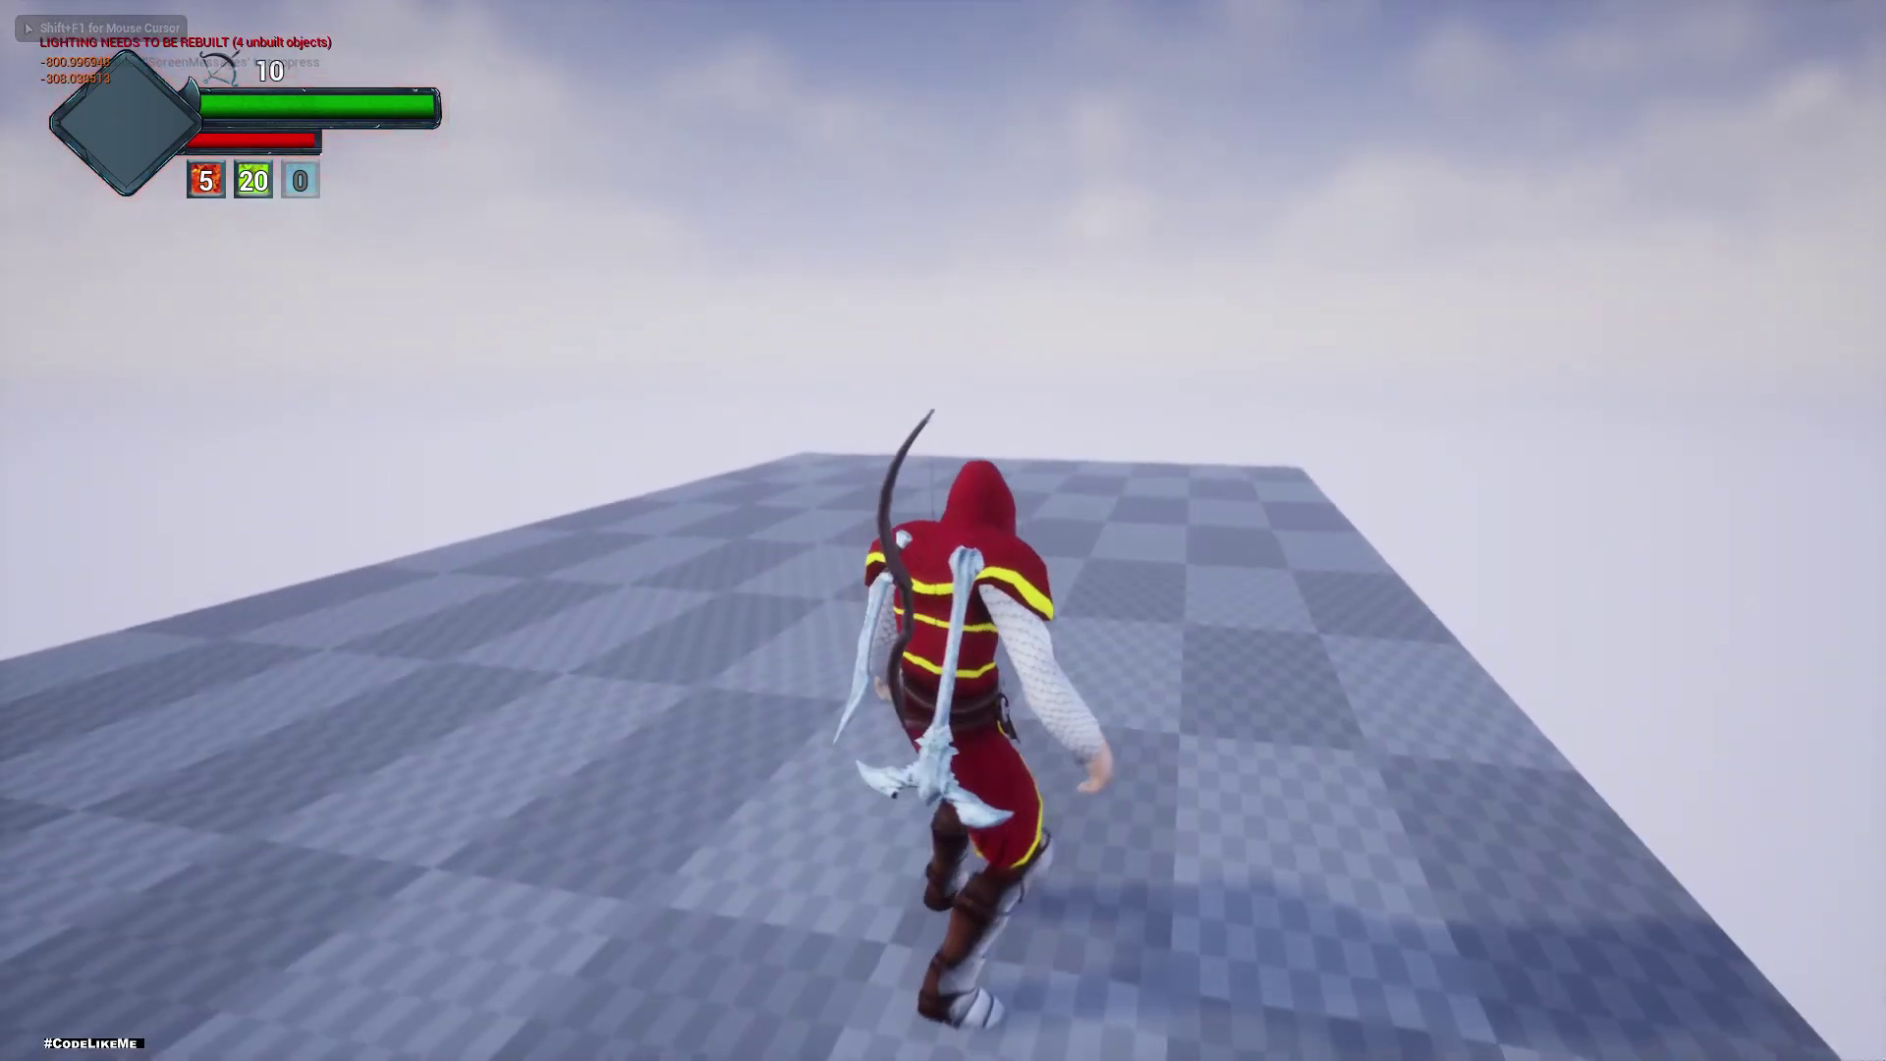
key("w")
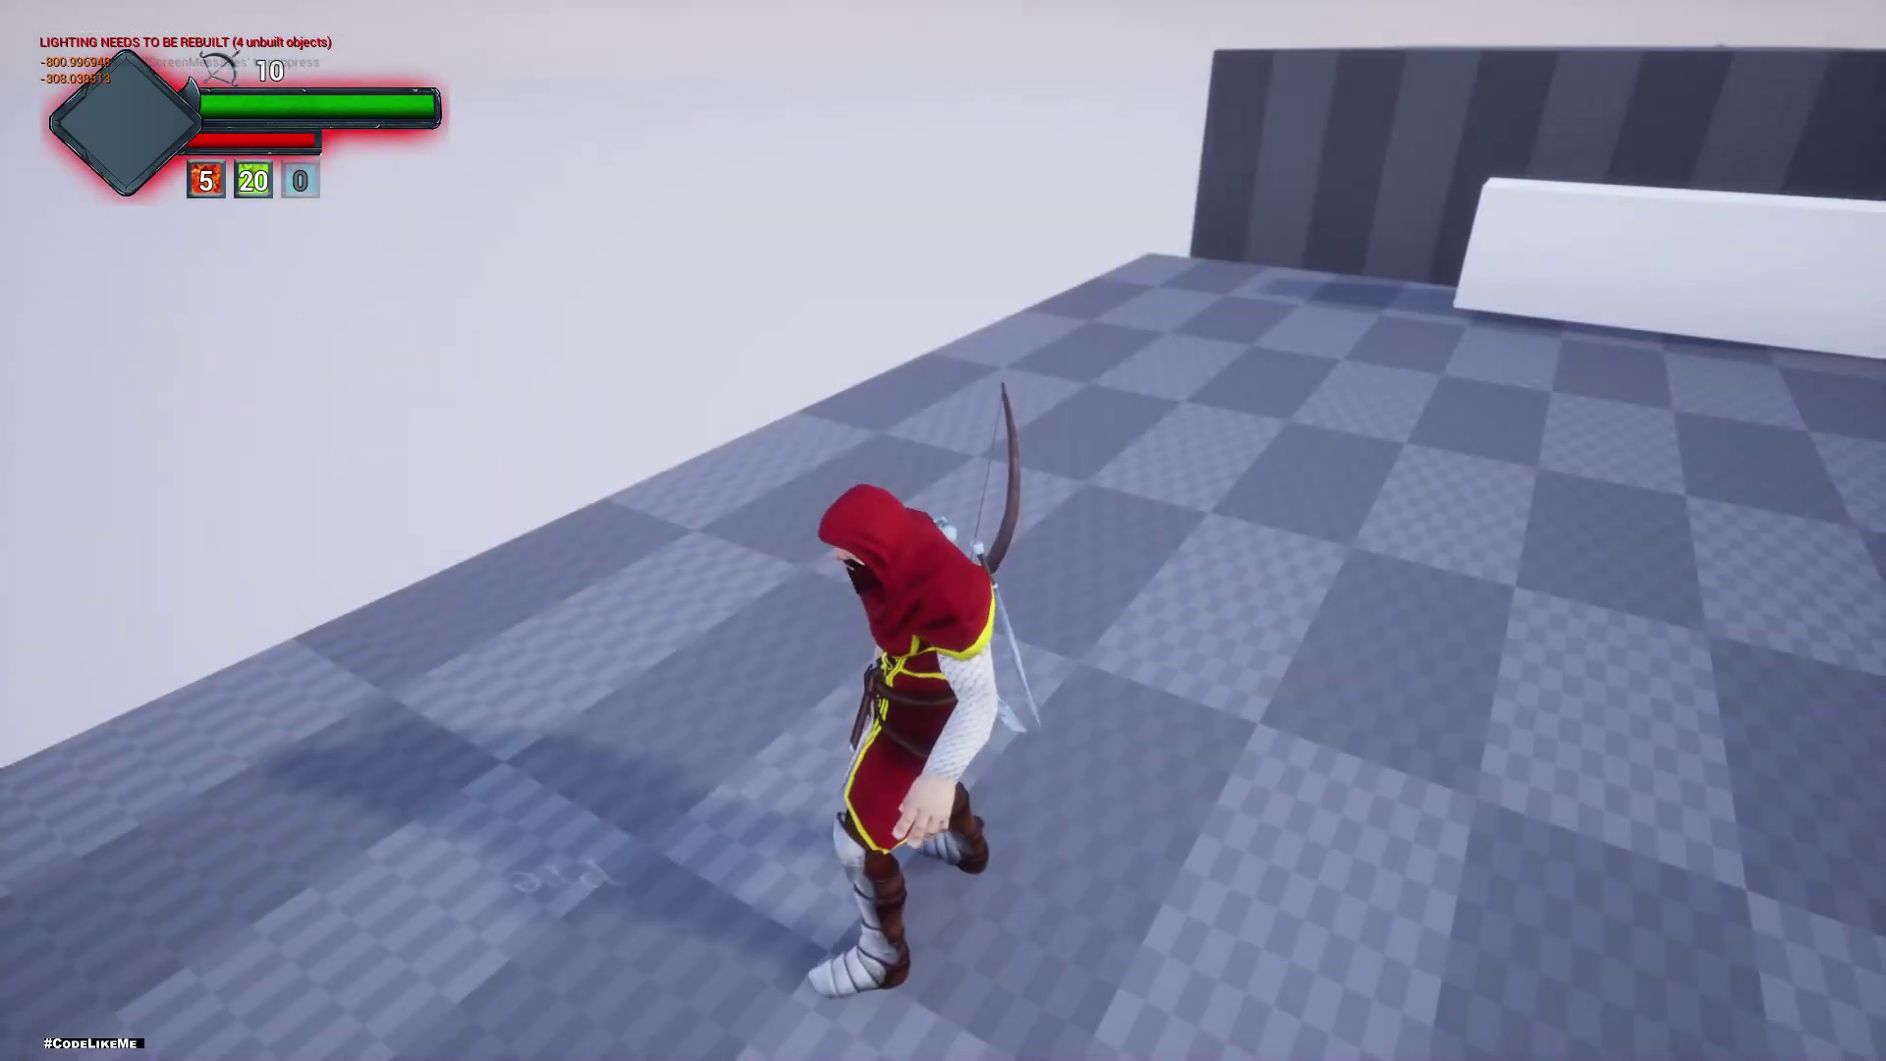
key("Escape")
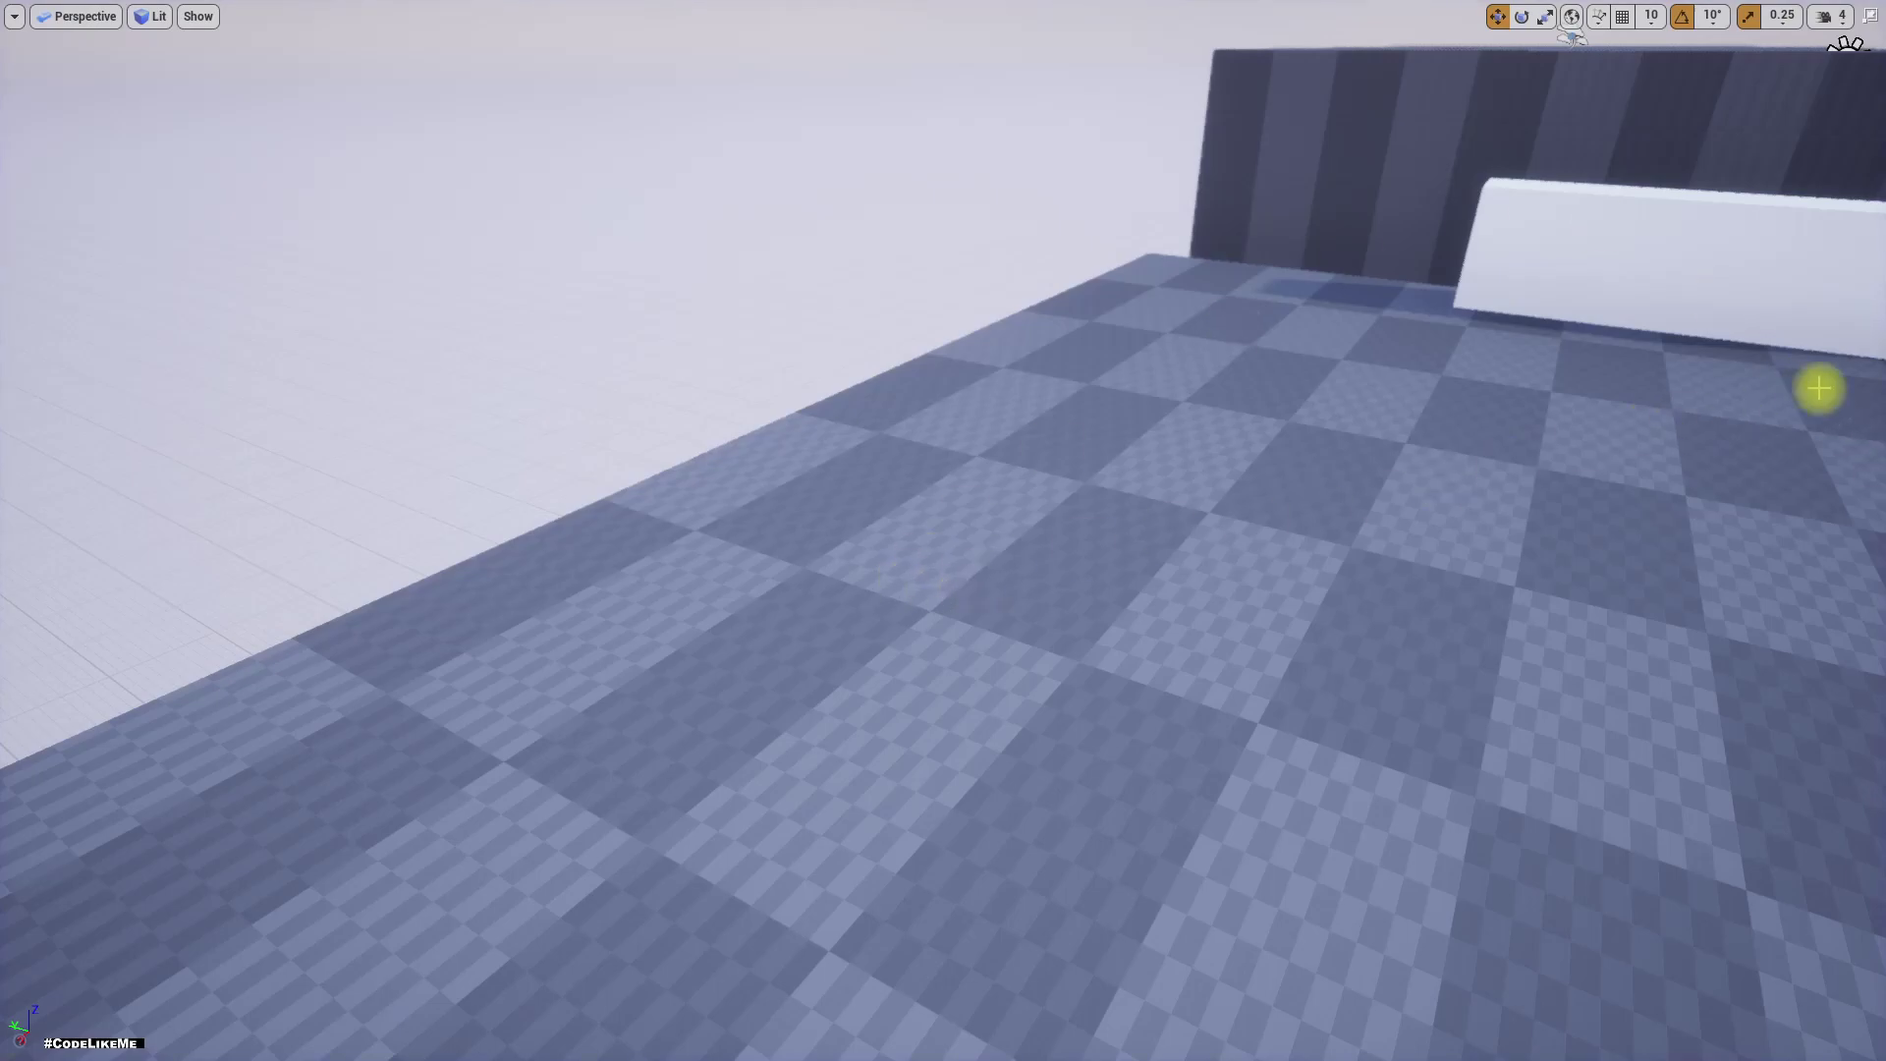
- Run the level two more times, dropping the knight forward each time, to recheck the landing roll, and leave fullscreen
key("alt+p")
key("w")
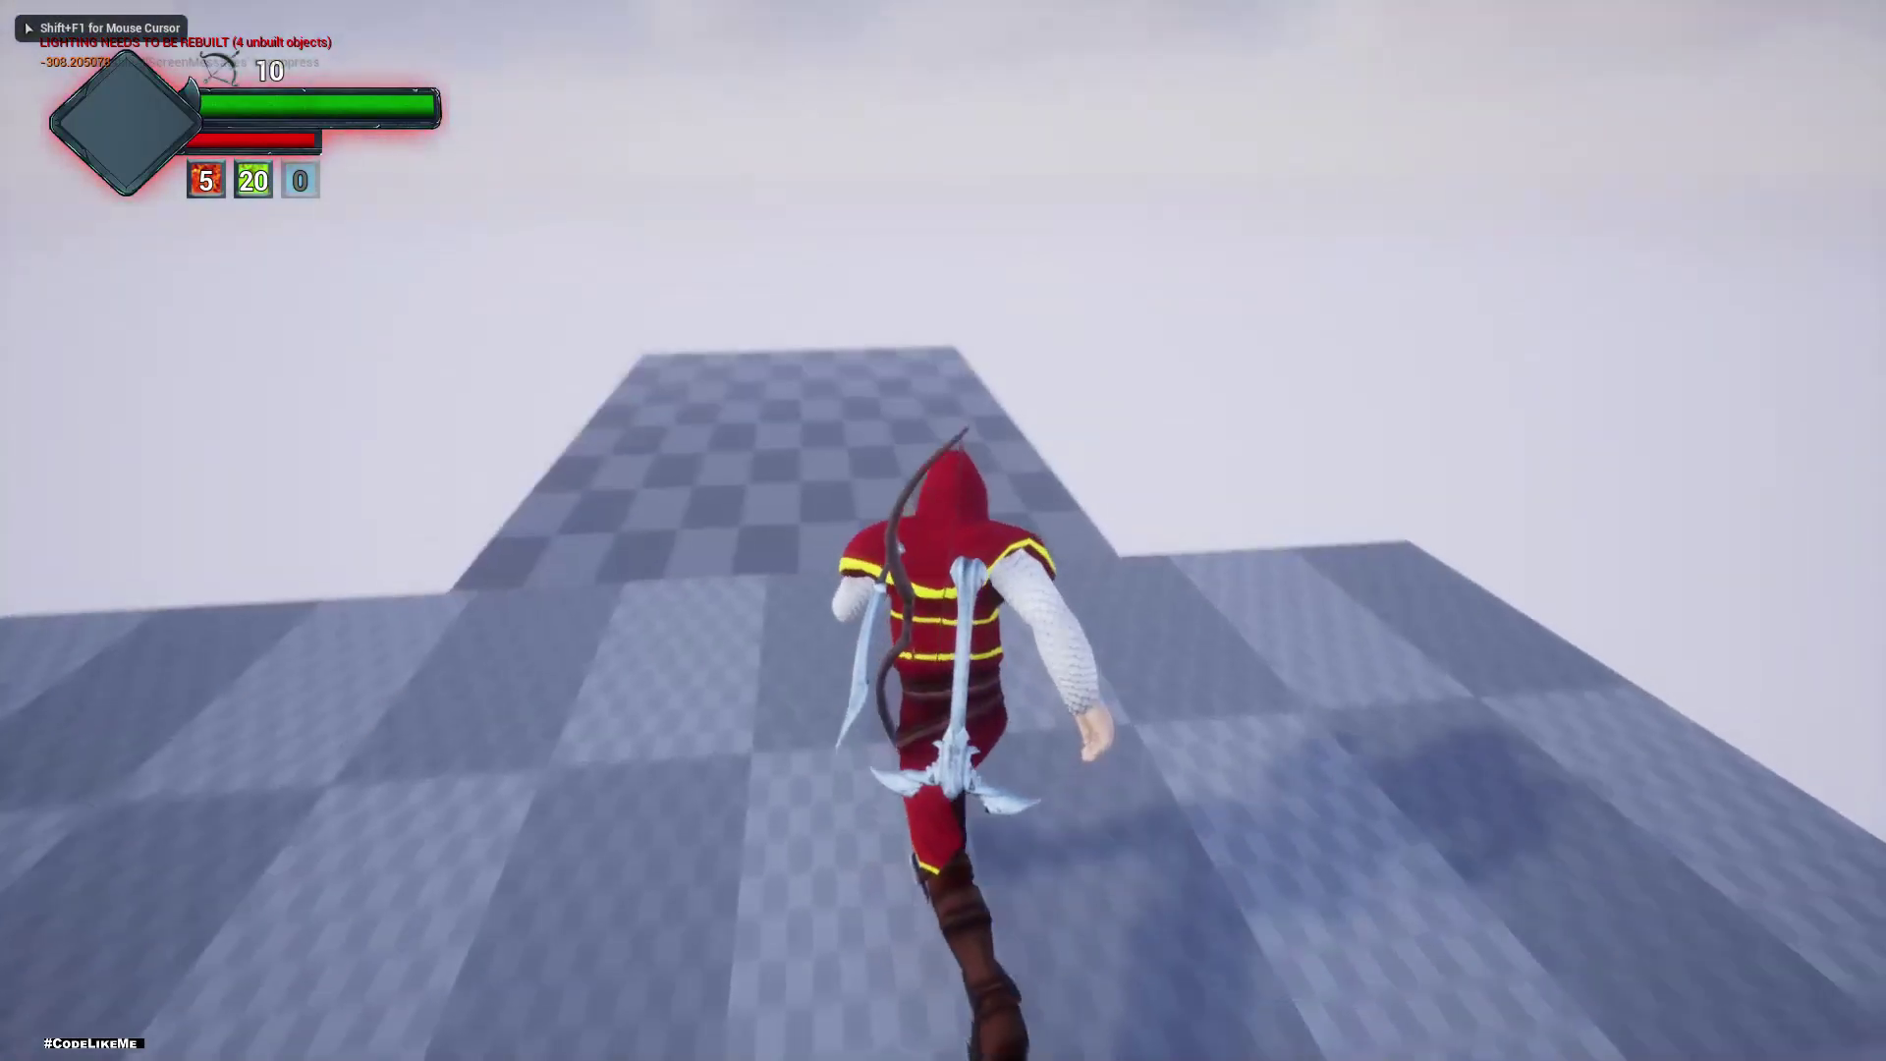
key("shift")
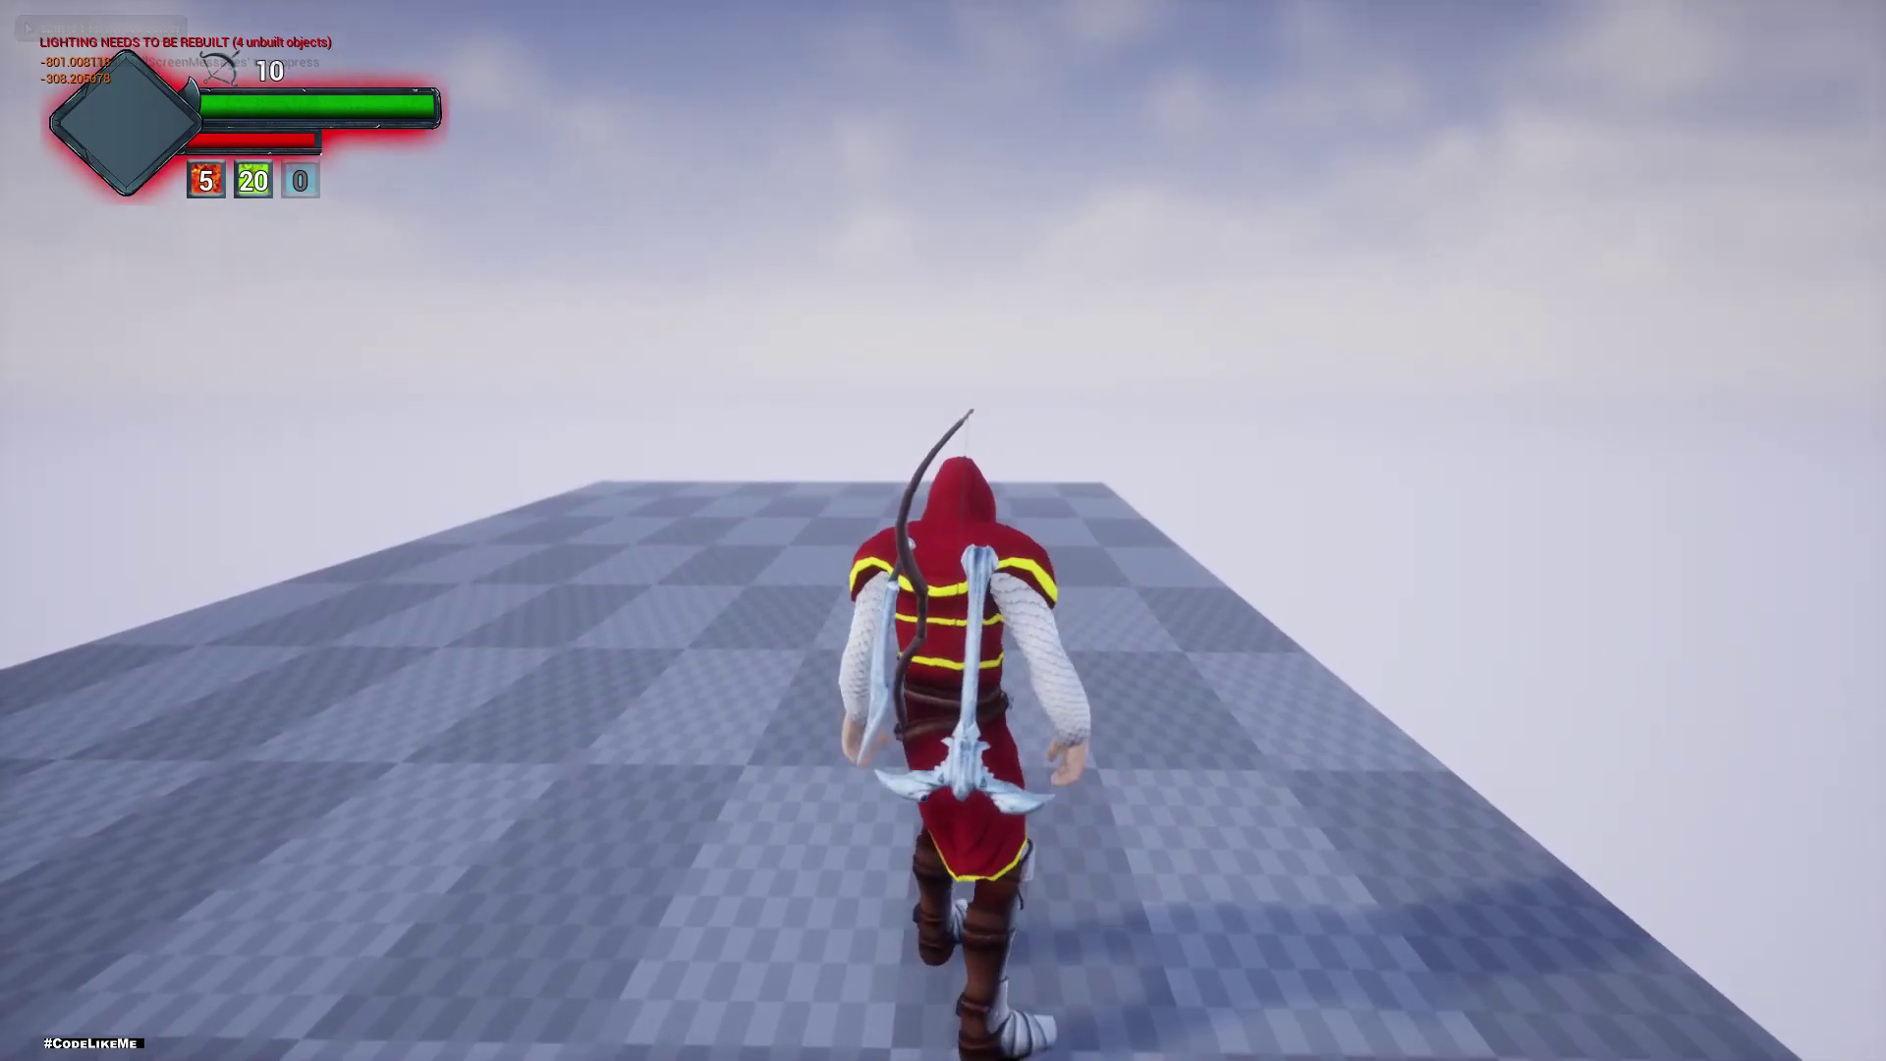
key("Escape")
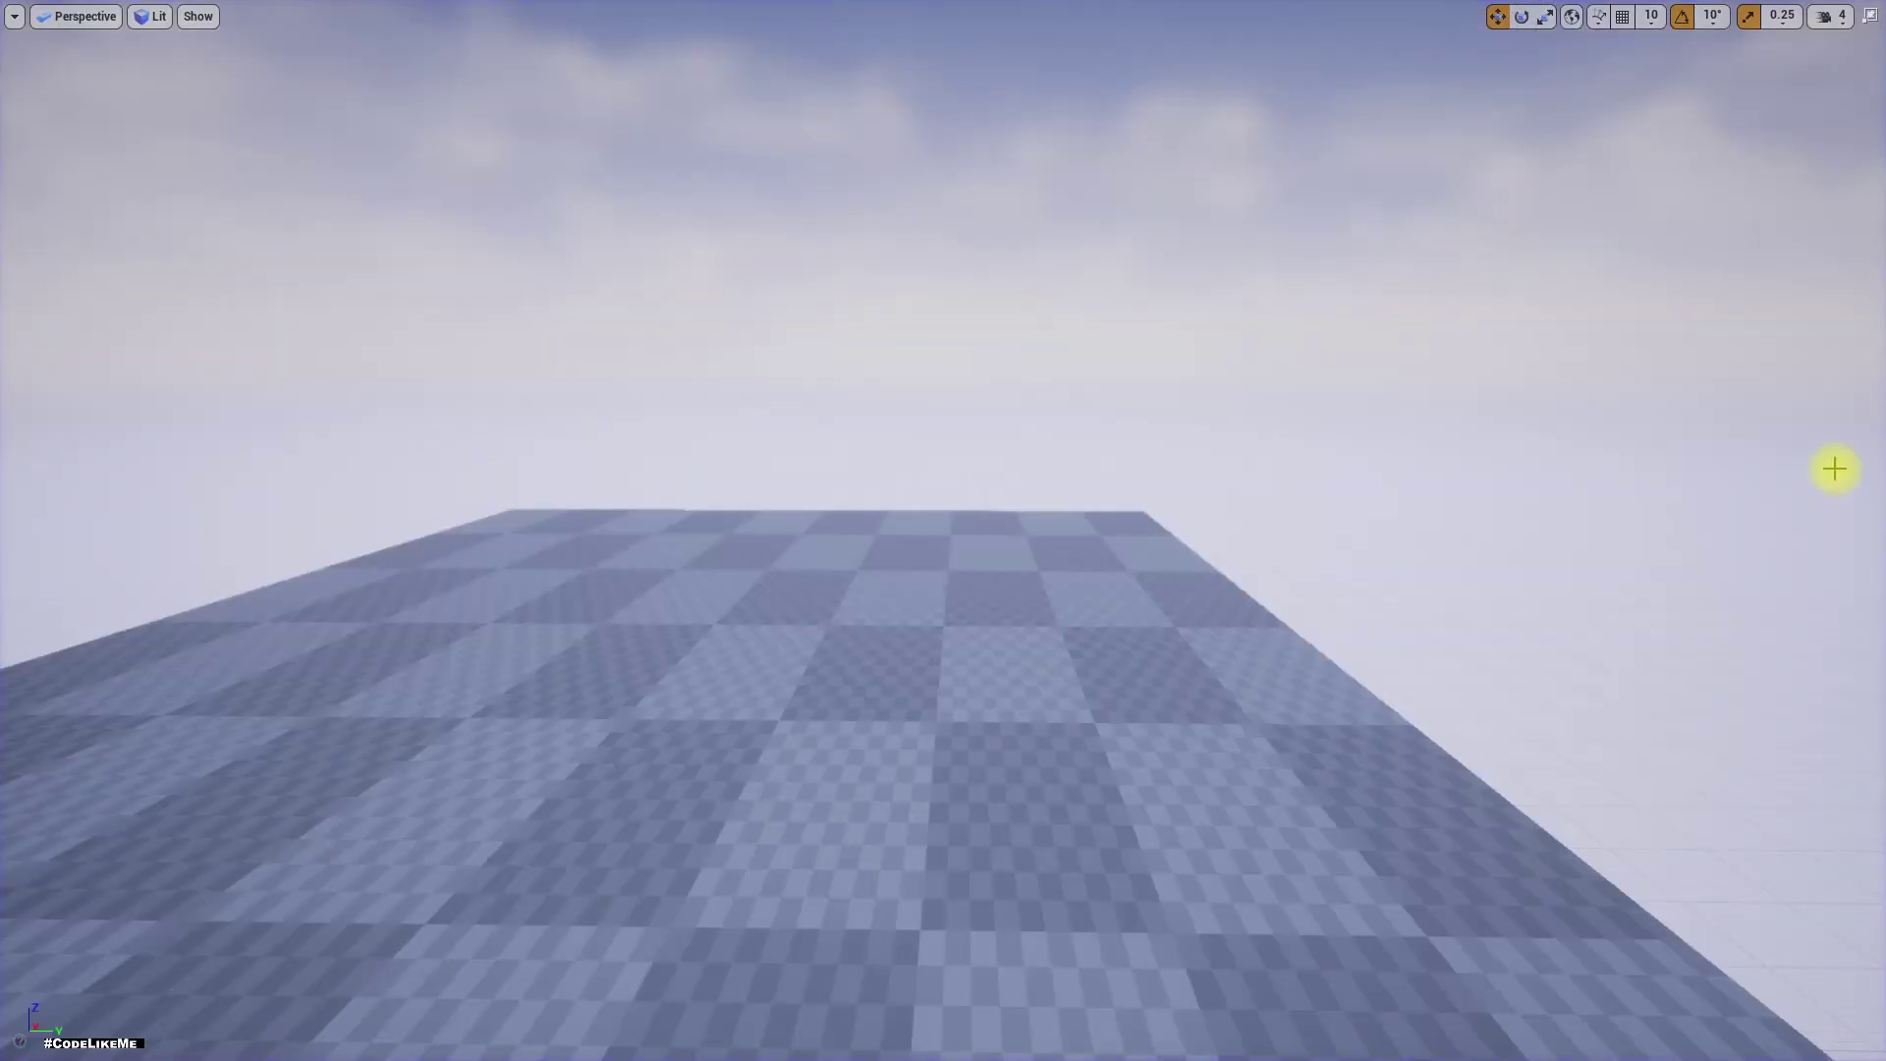
key("alt+p")
key("w")
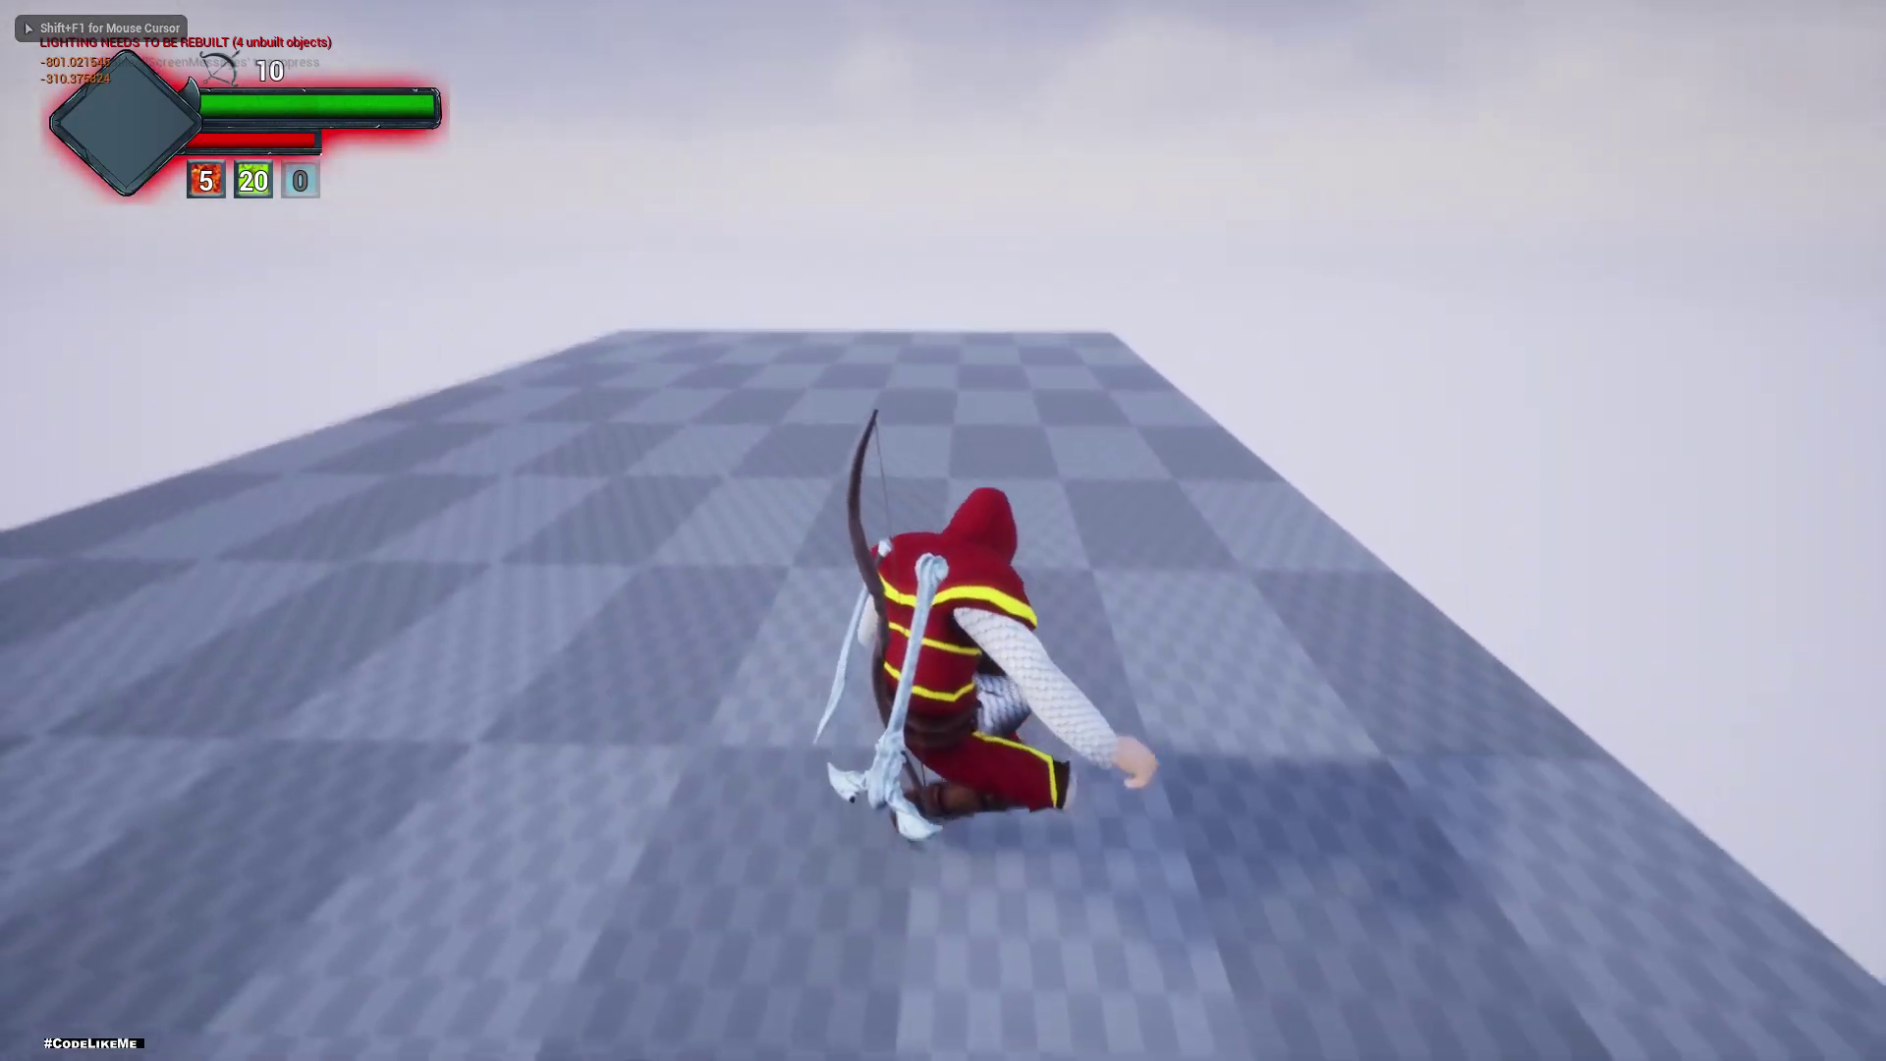
key("Escape")
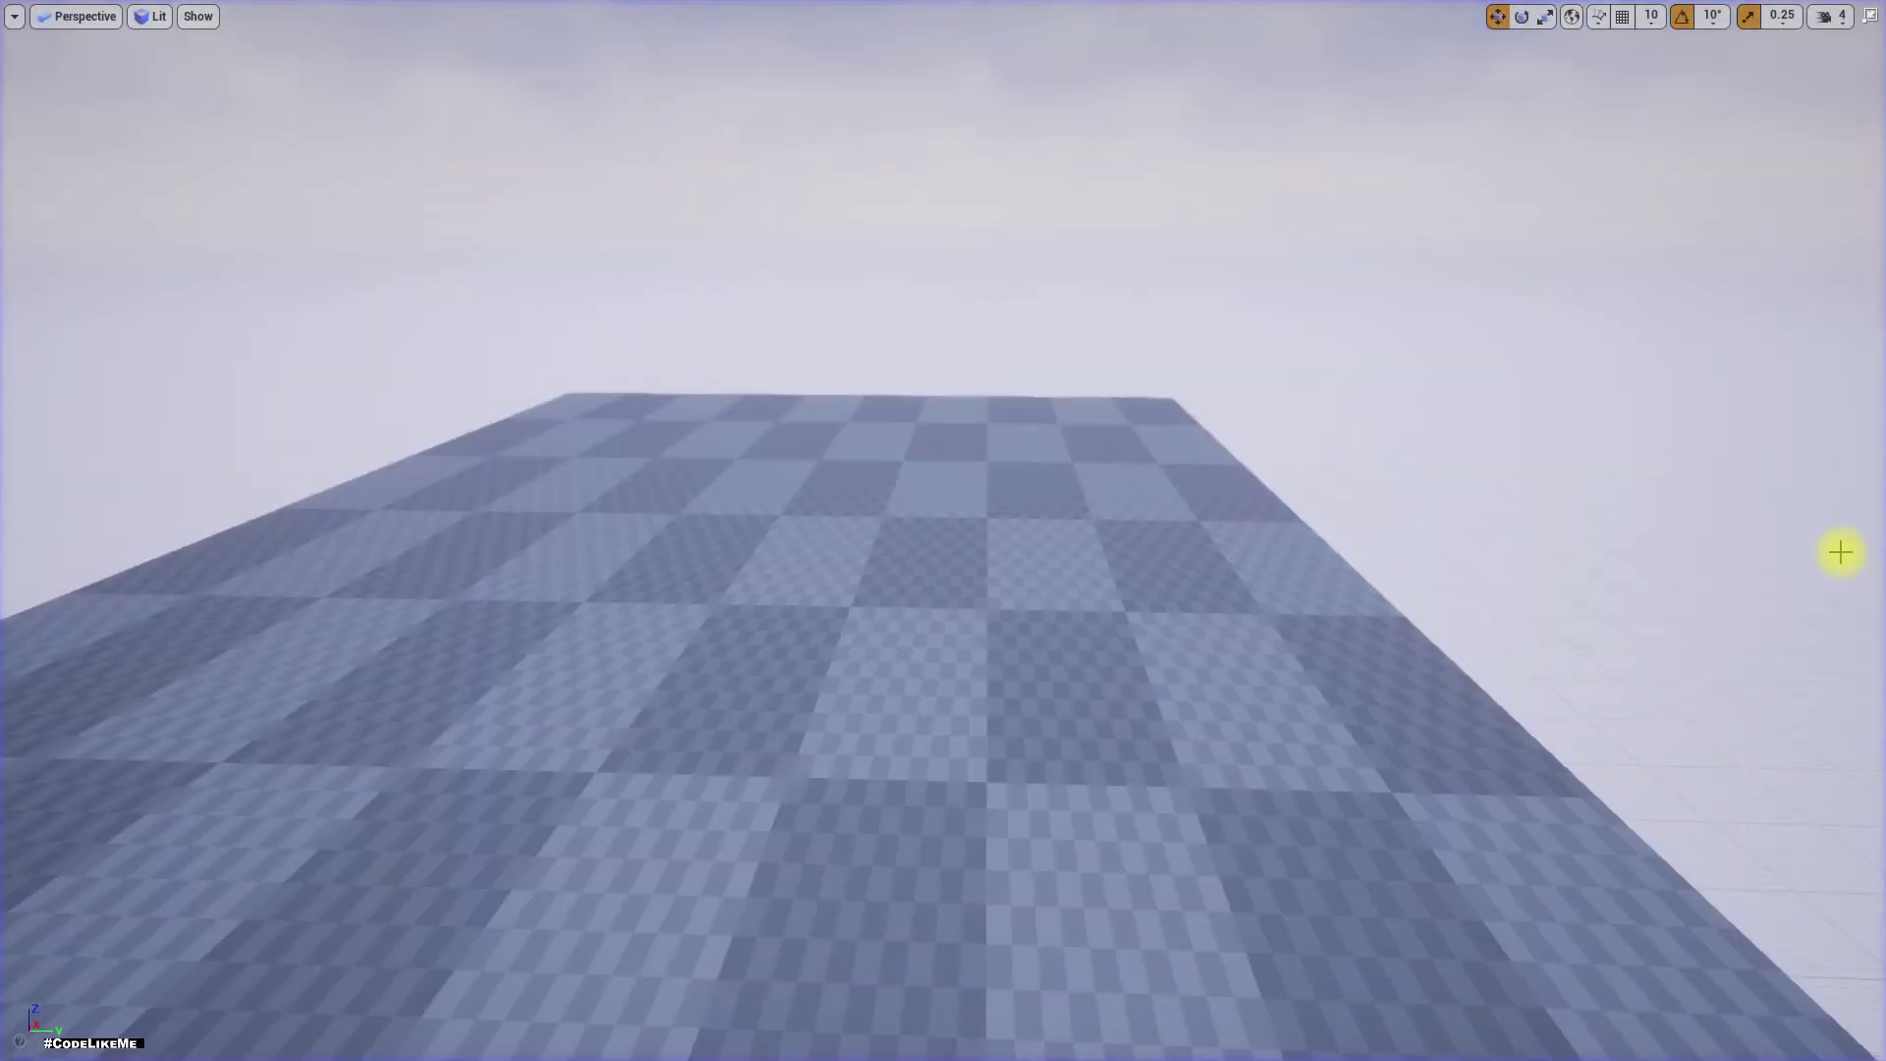
key("F11")
- Open Falling_To_Roll_Anim_Montage and scrub its timeline to about frame 33 to examine the knight rising out of the roll
left_click(680, 12)
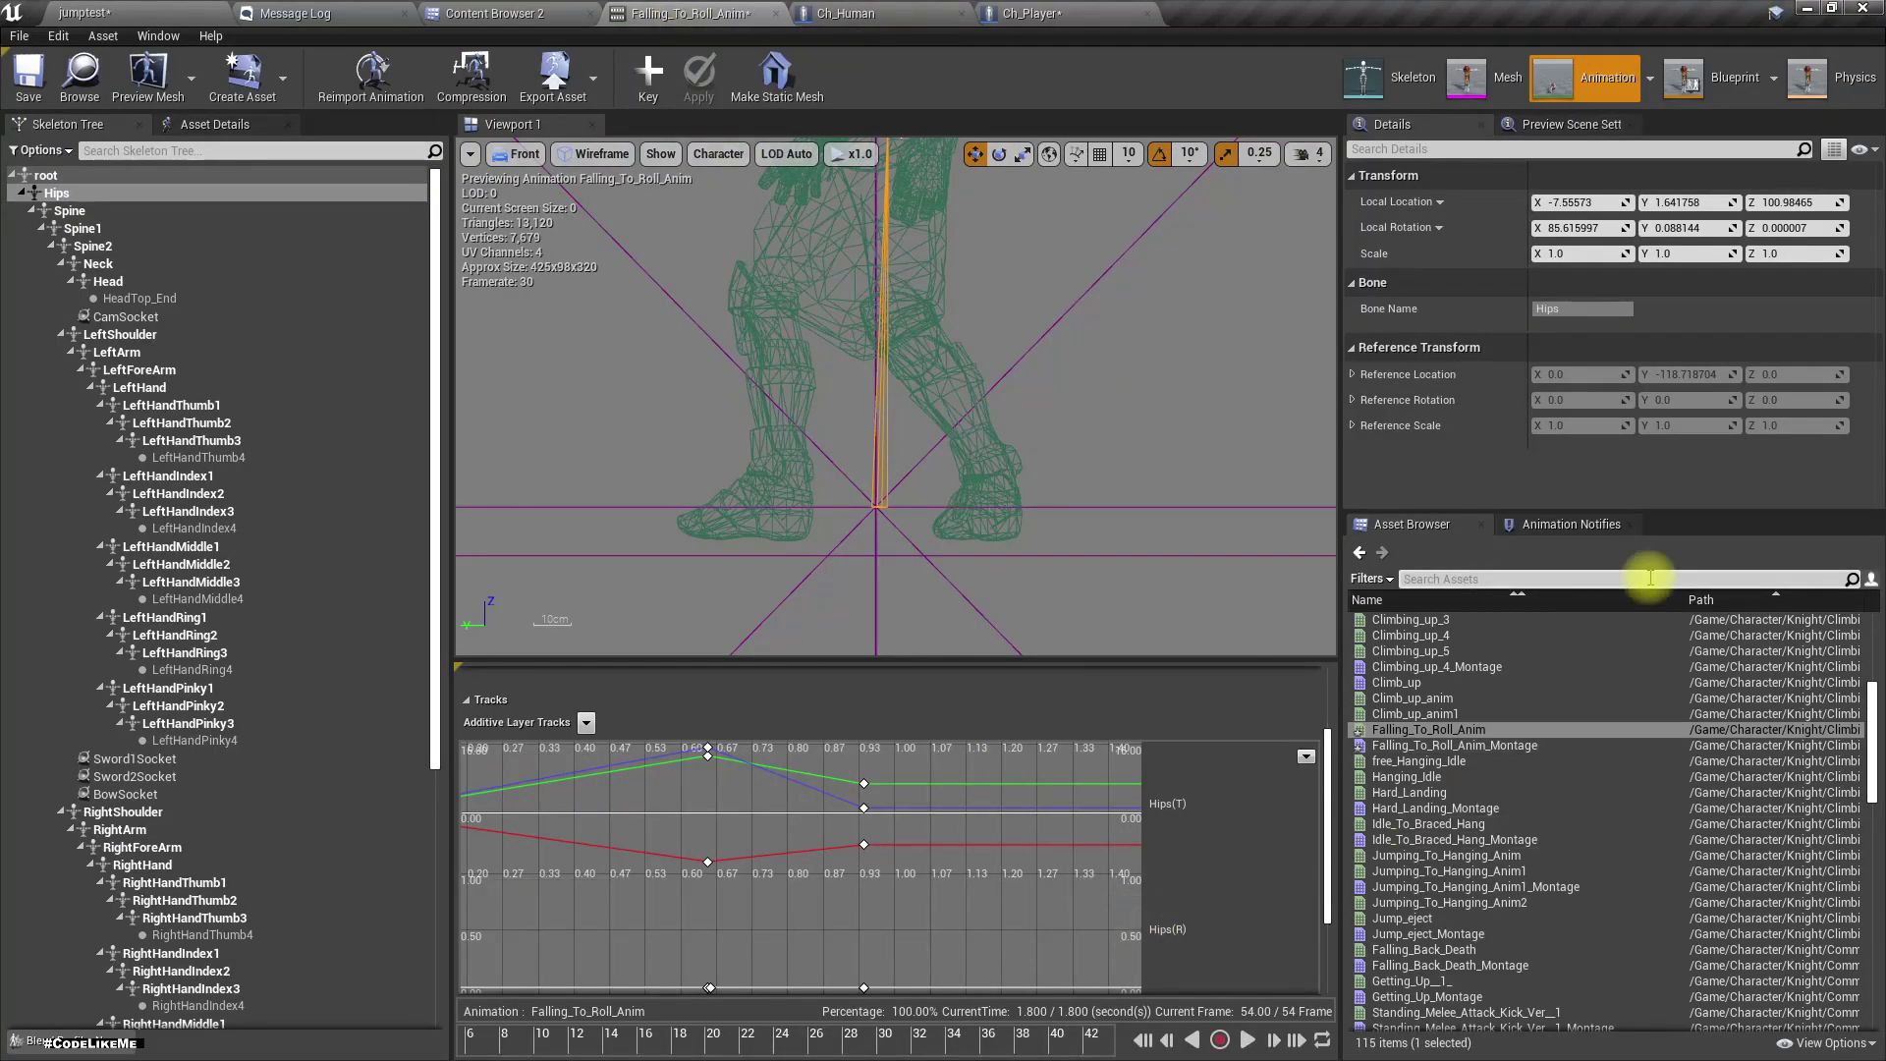
left_click(1434, 745)
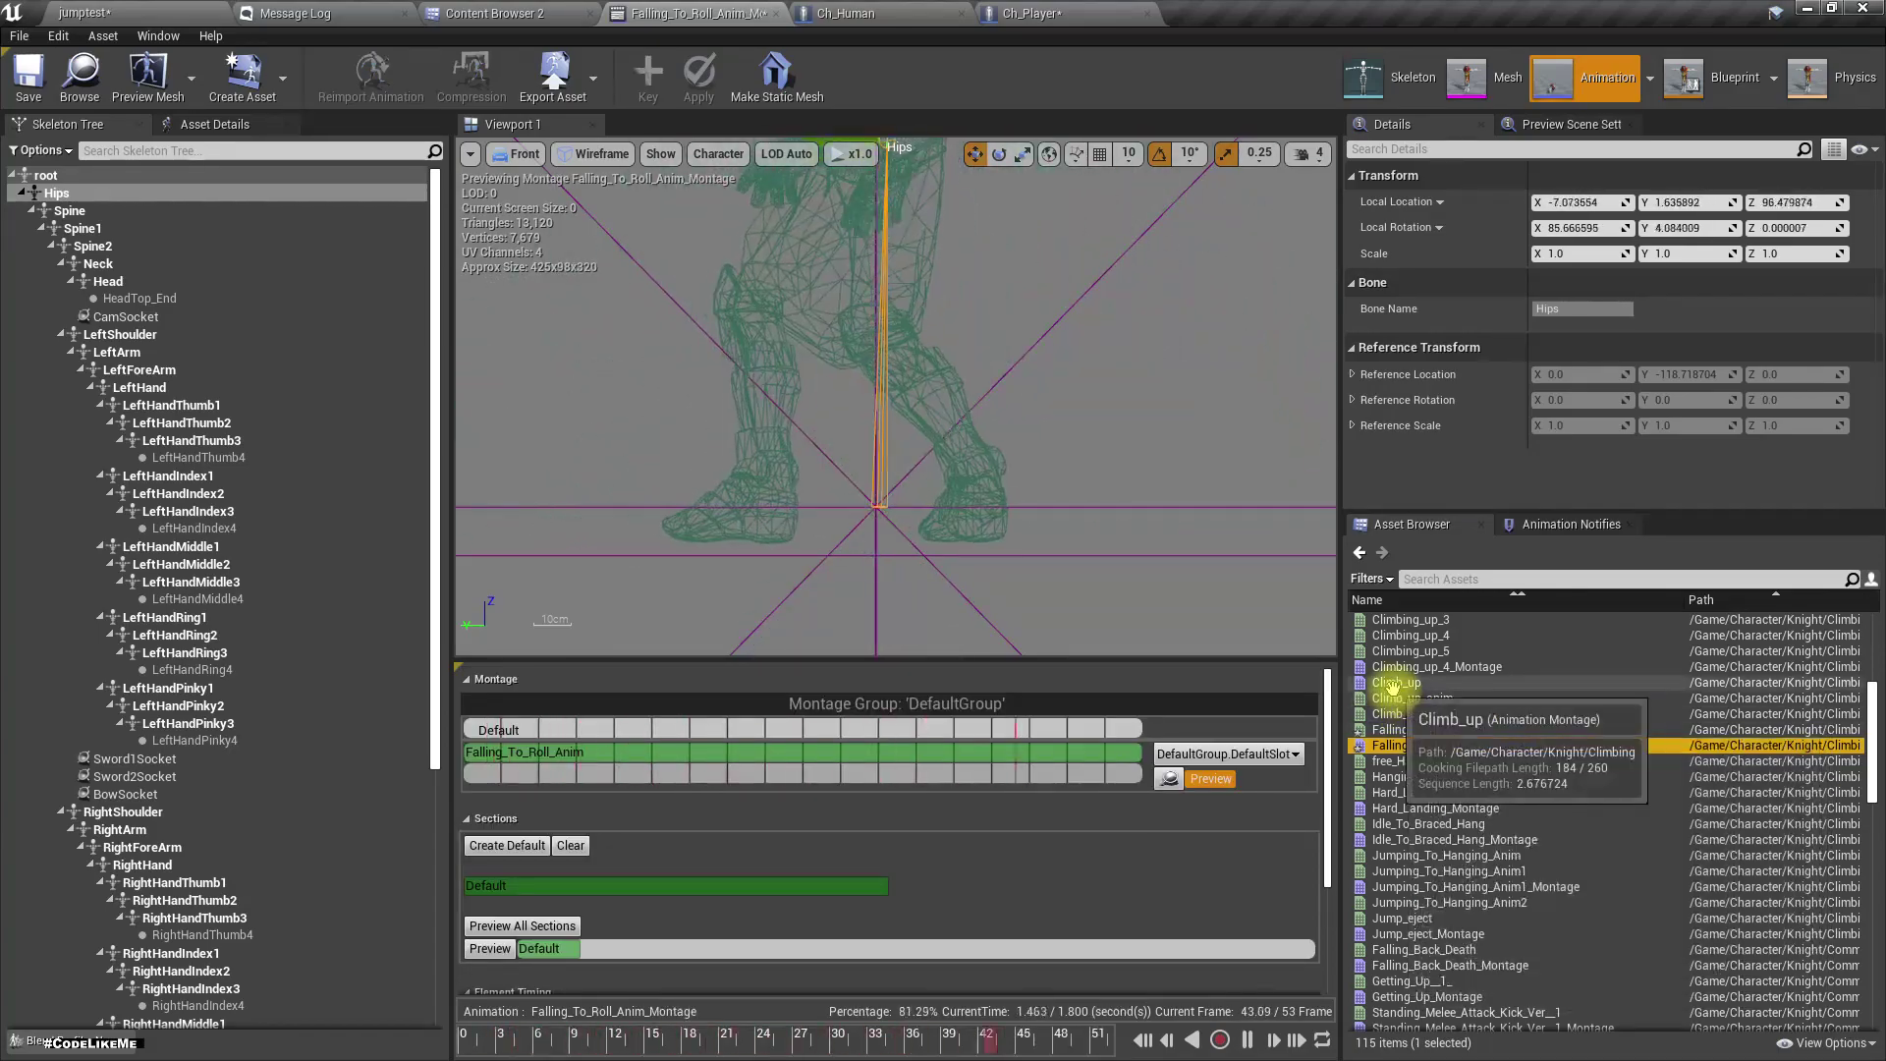
left_click(704, 1049)
mouse_move(703, 1051)
left_mouse_down()
mouse_move(462, 998)
mouse_move(1287, 1041)
mouse_move(782, 1004)
mouse_move(869, 1024)
left_mouse_up()
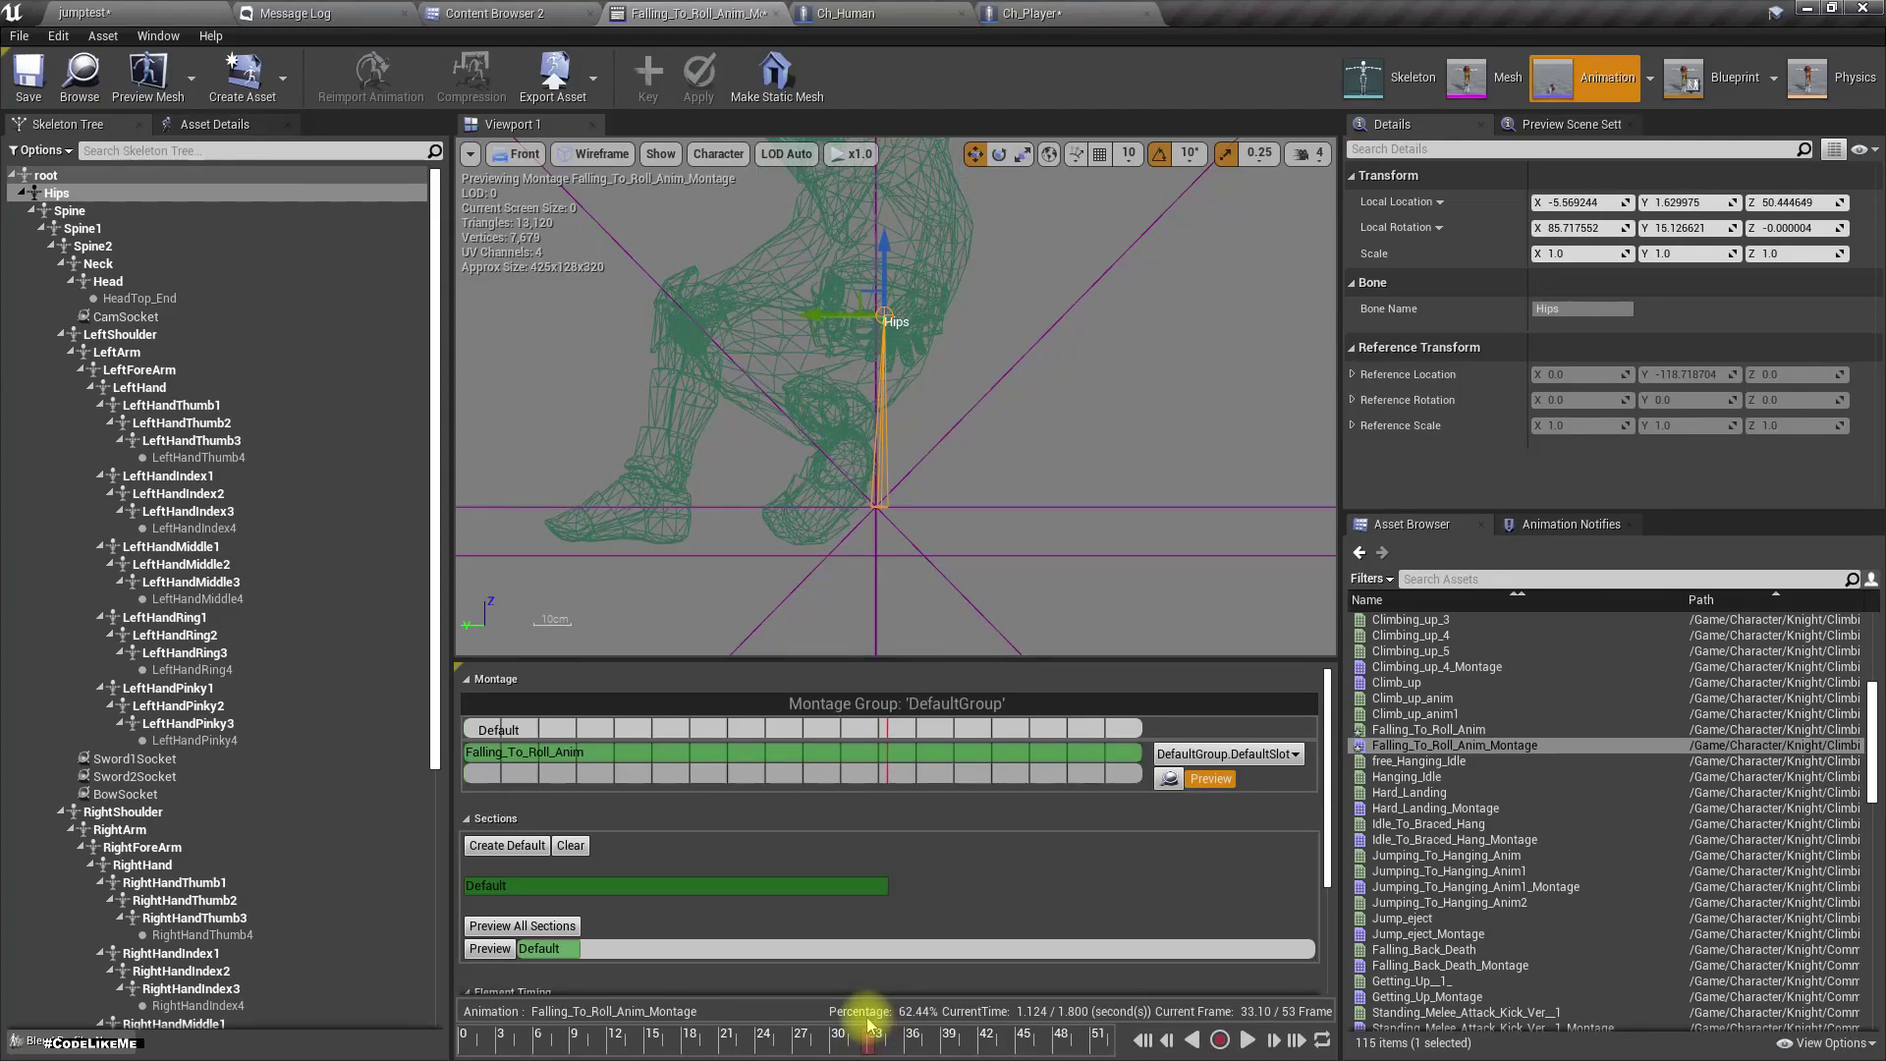
- Set the end time of the Falling_To_Roll_Anim segment in the montage to 1.2 and scrub the shortened timeline to its end
left_click(935, 752)
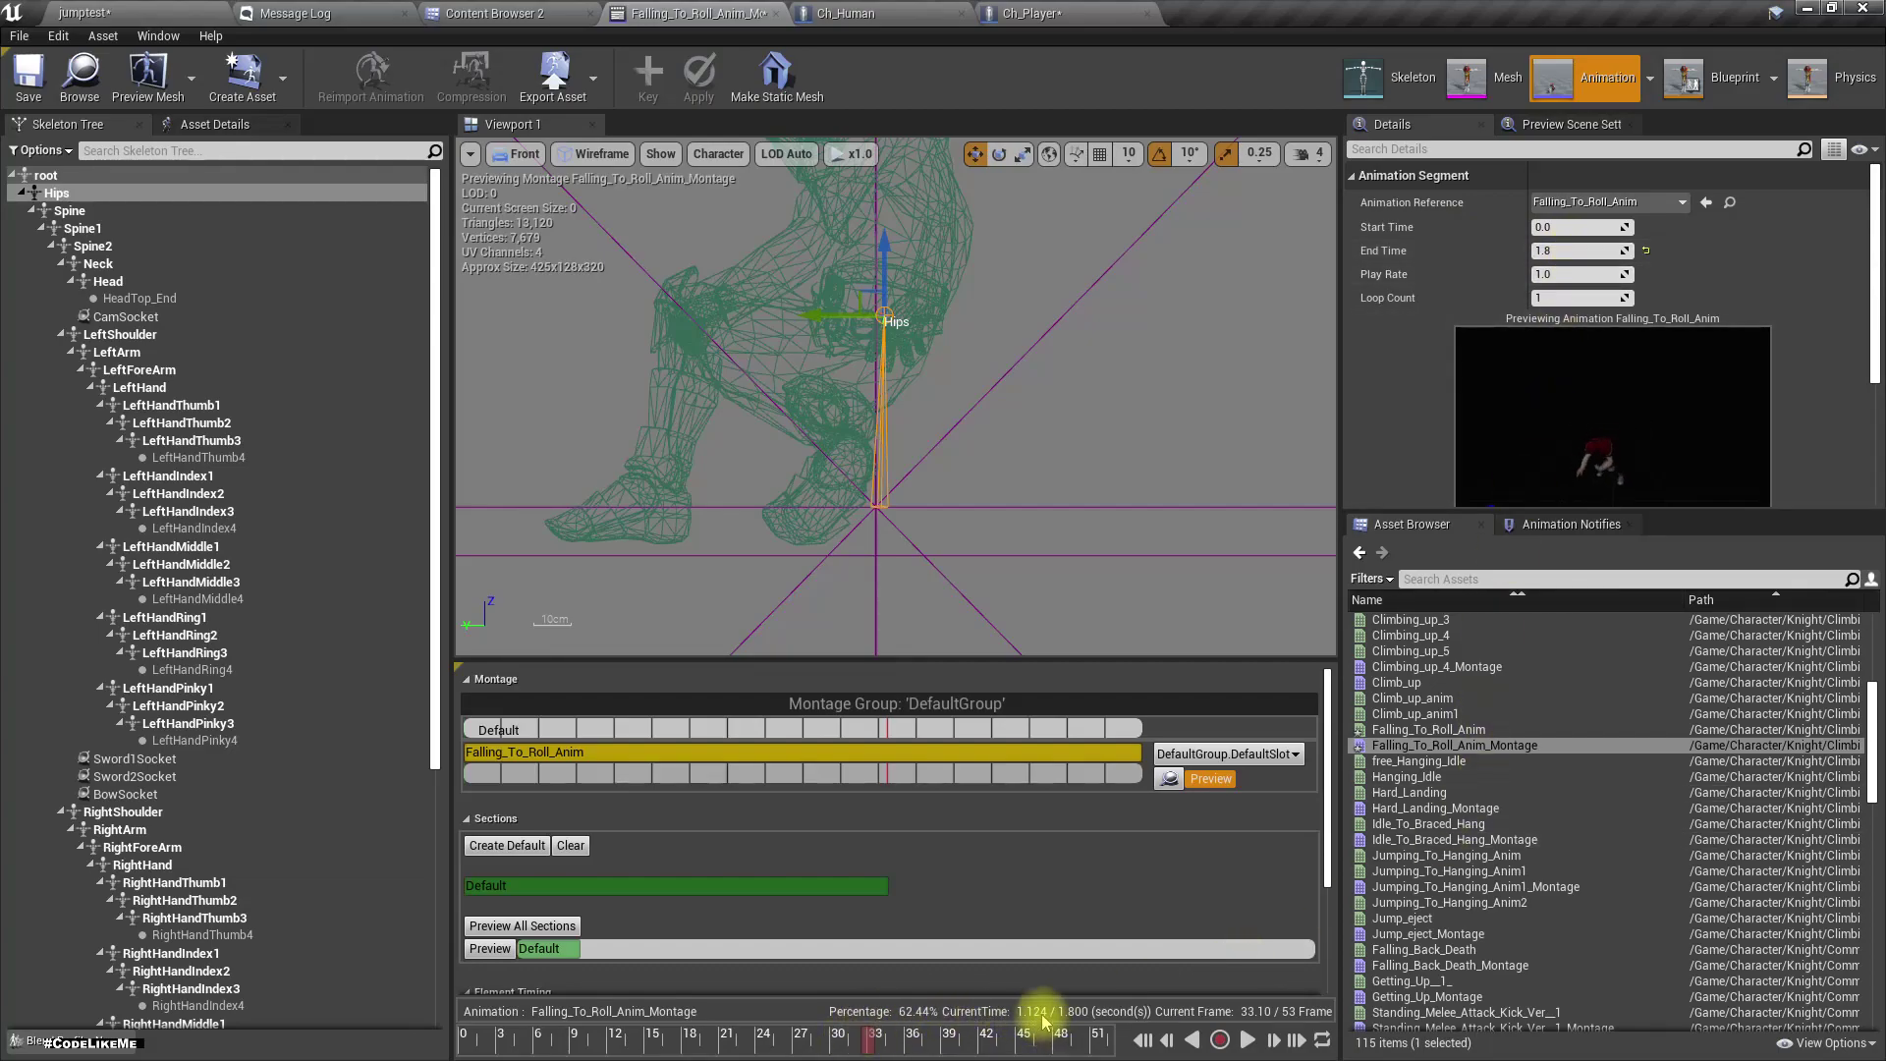
left_click(1580, 250)
type("1")
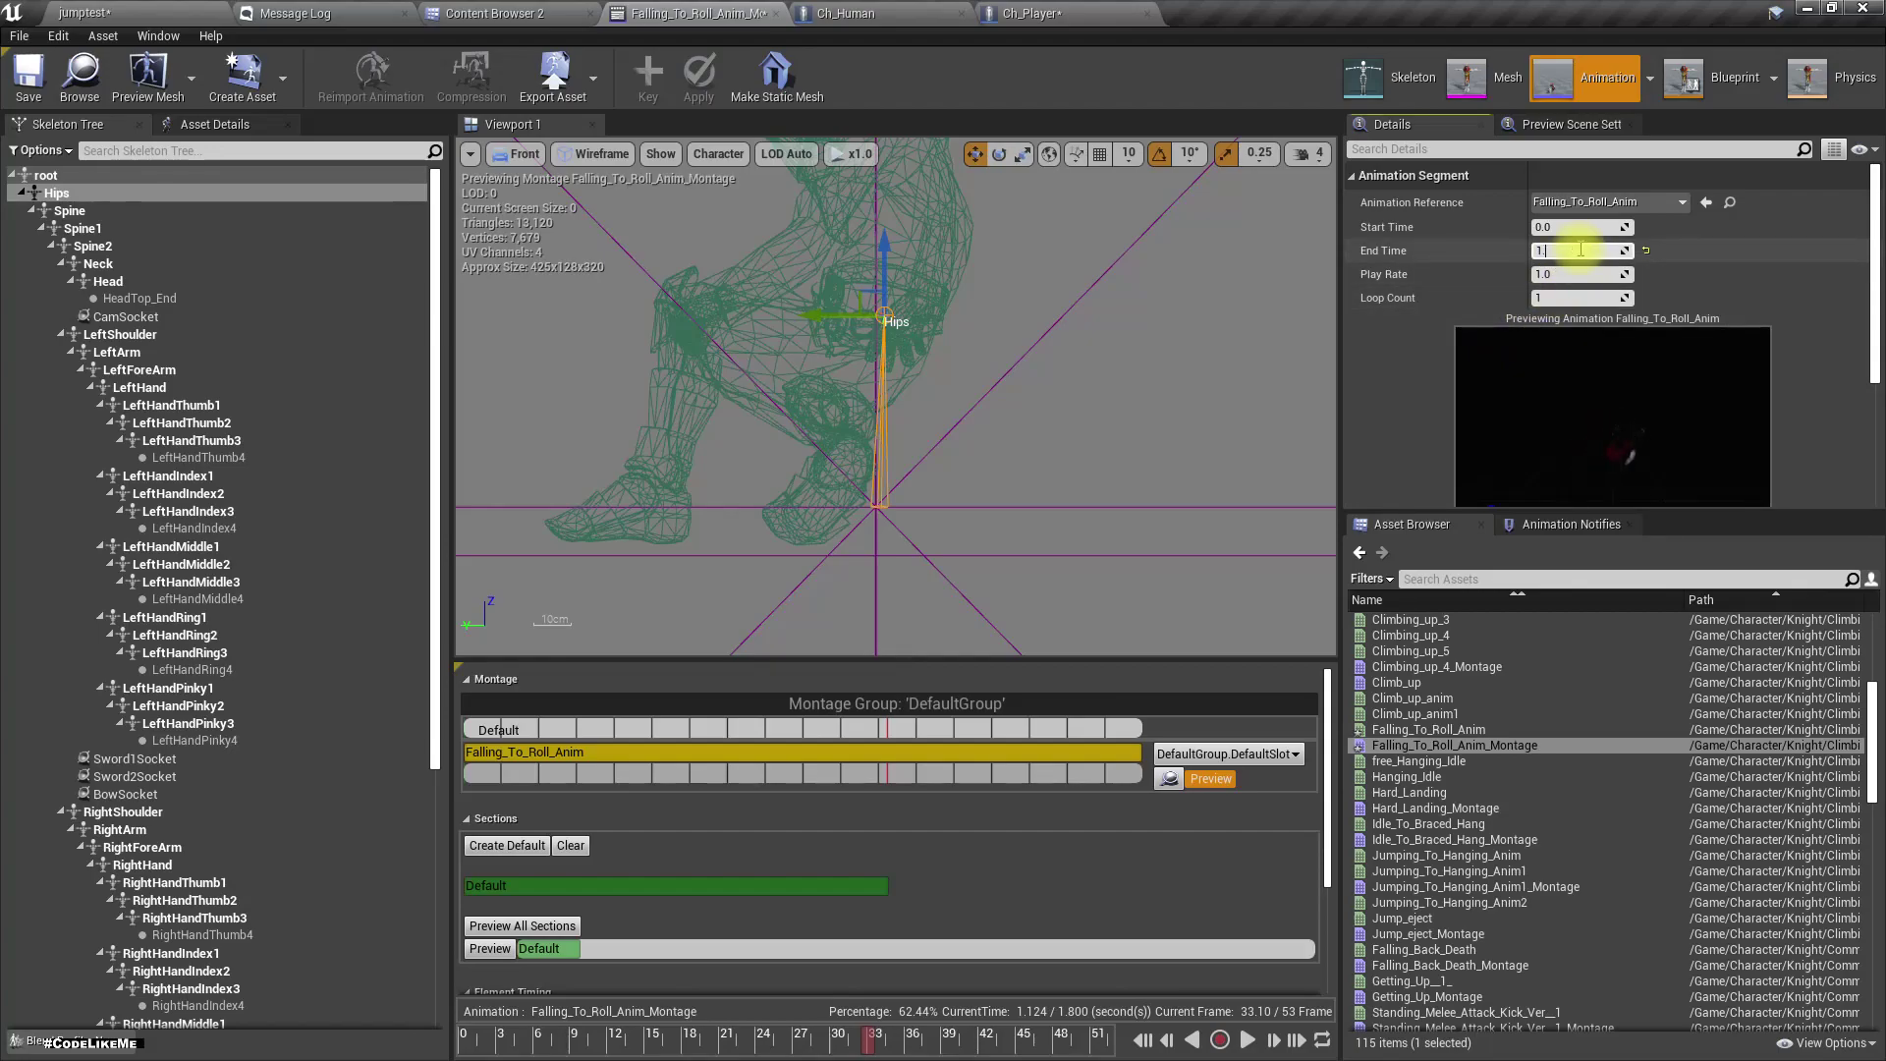
type(".2")
key("Return")
left_click_drag(481, 1049, 1164, 1046)
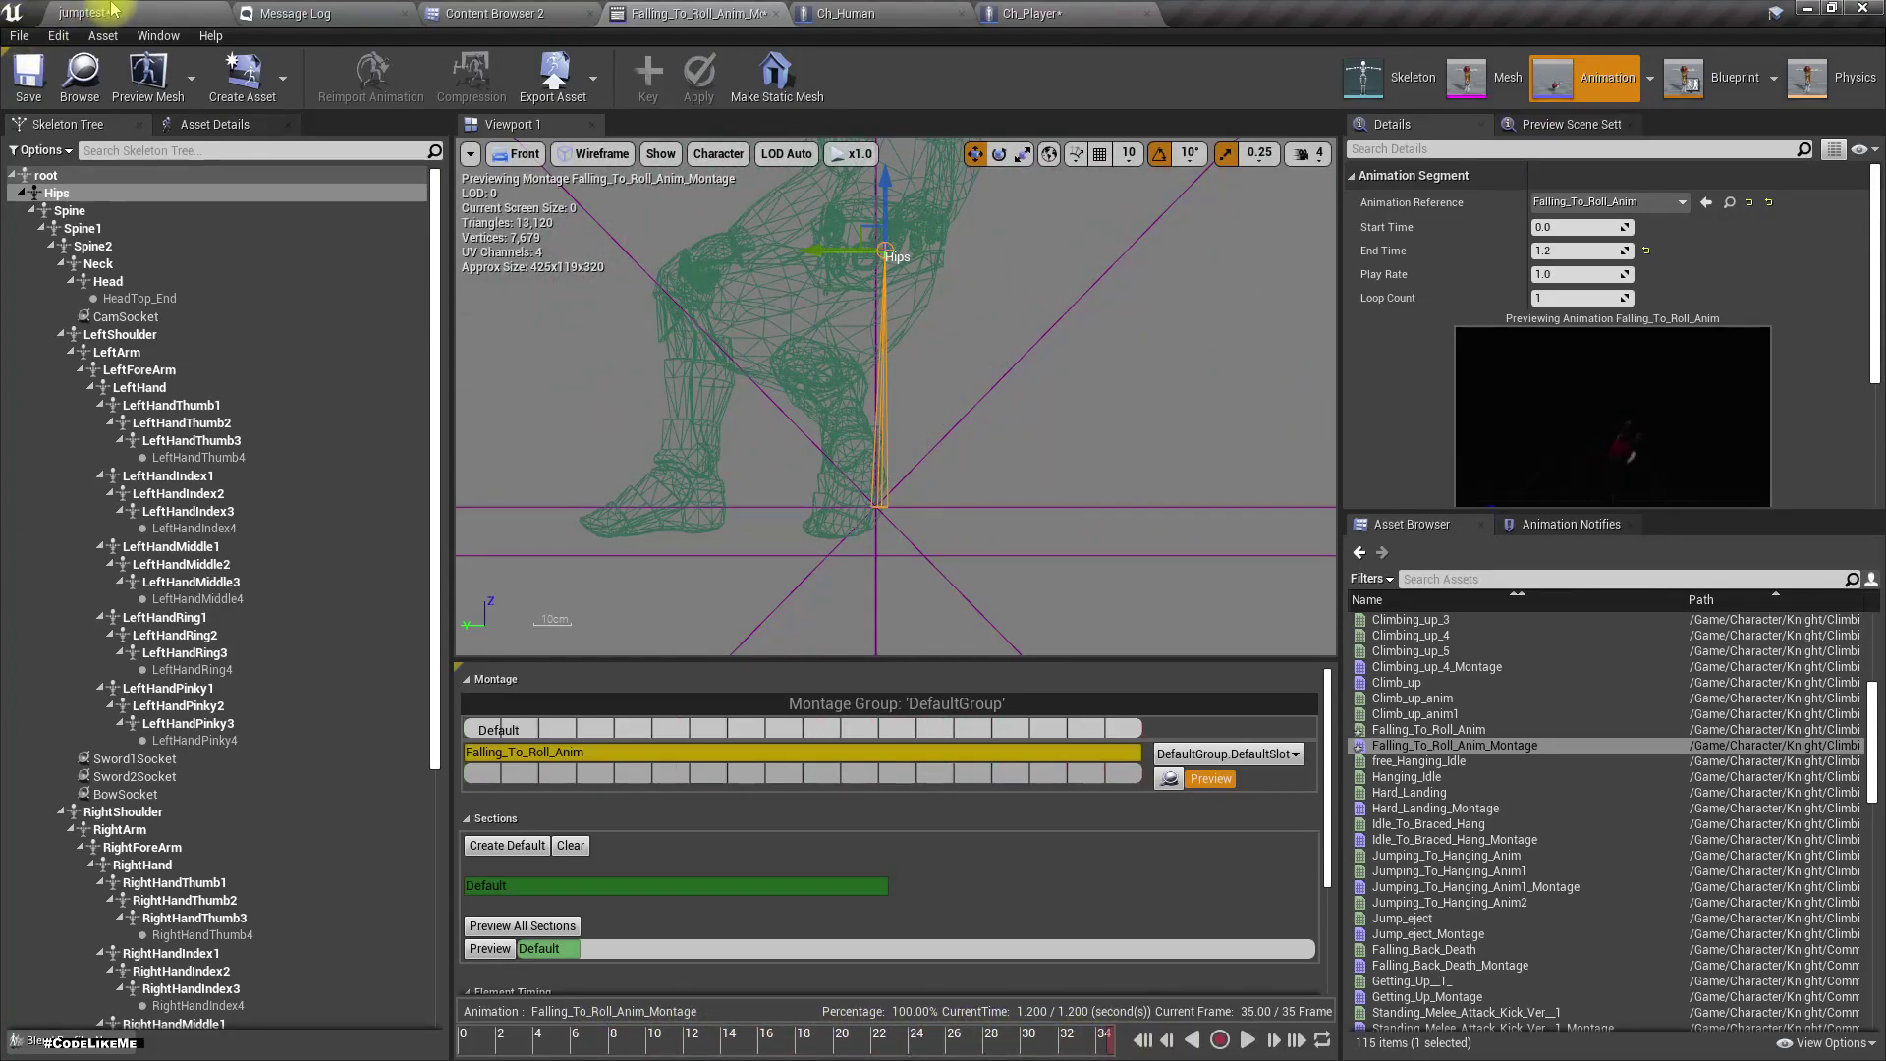
- Play the jumptest level fullscreen, running and jumping the knight around the platforms to check the shortened landing roll
left_click(116, 12)
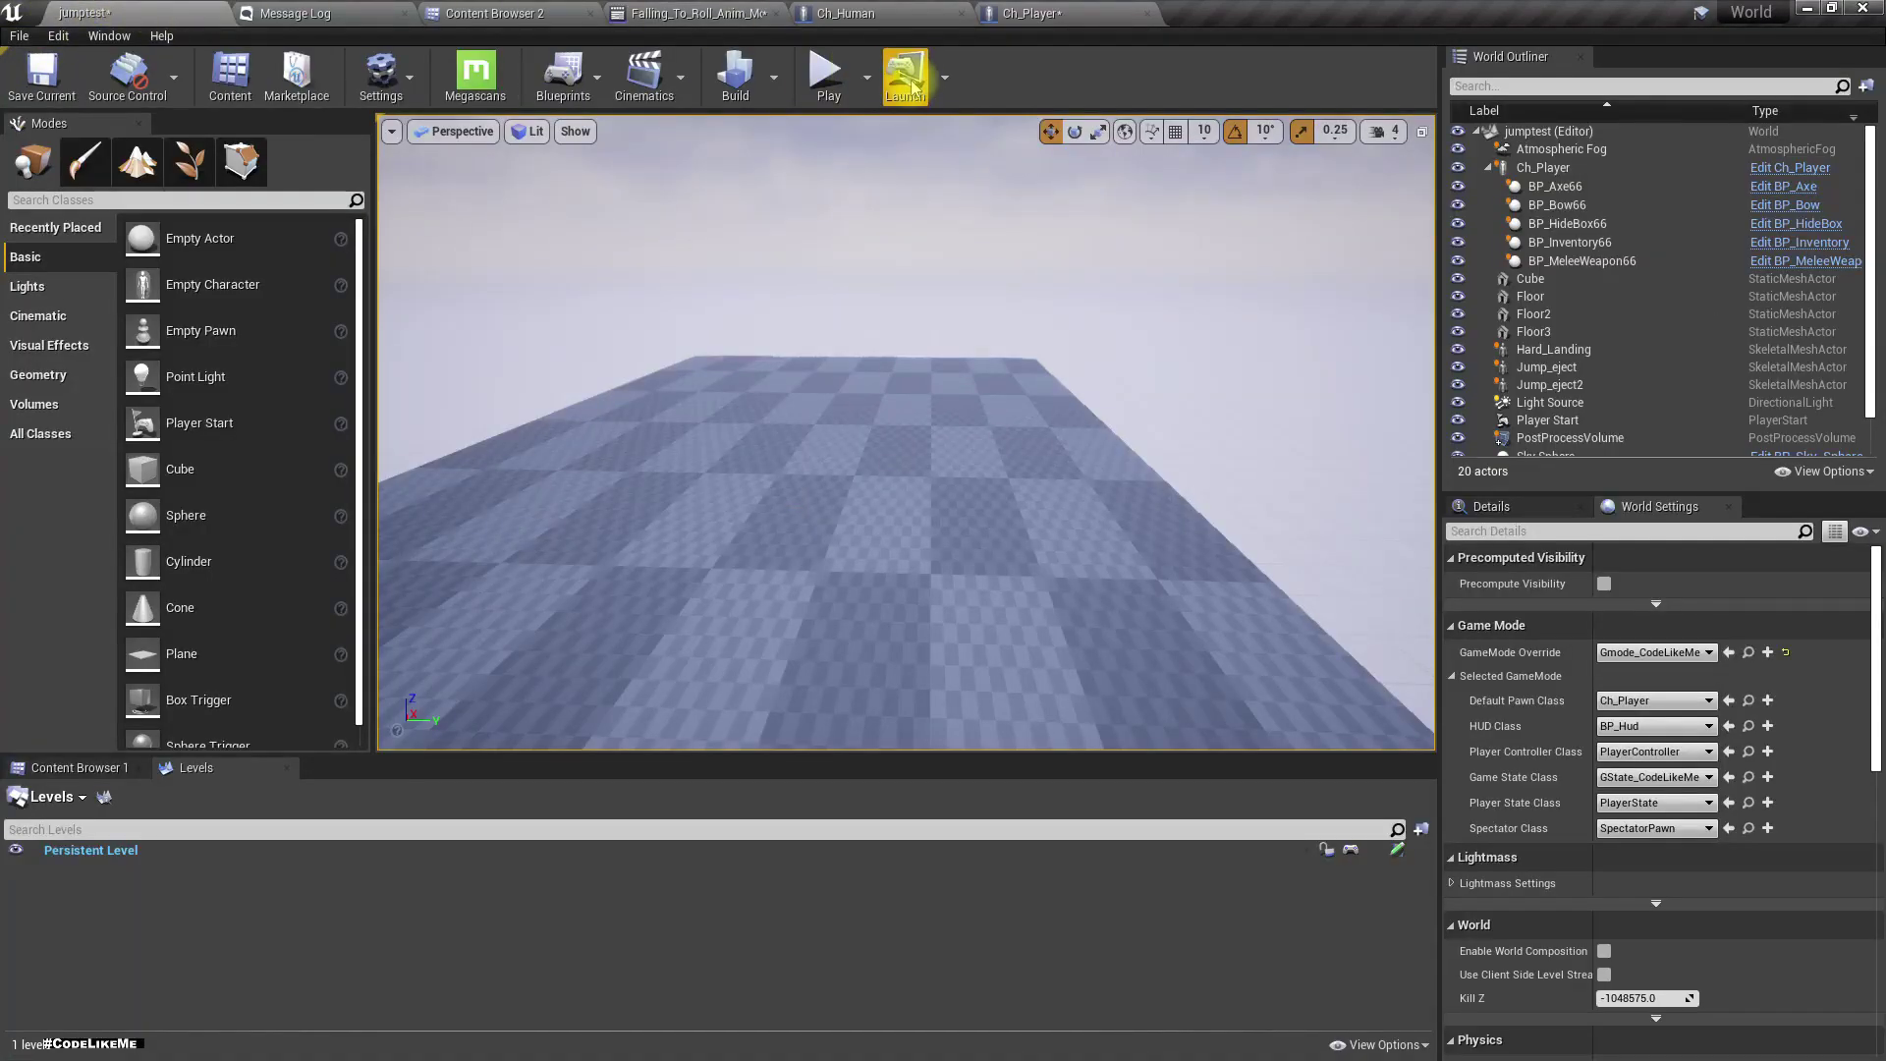
left_click(830, 69)
key("w")
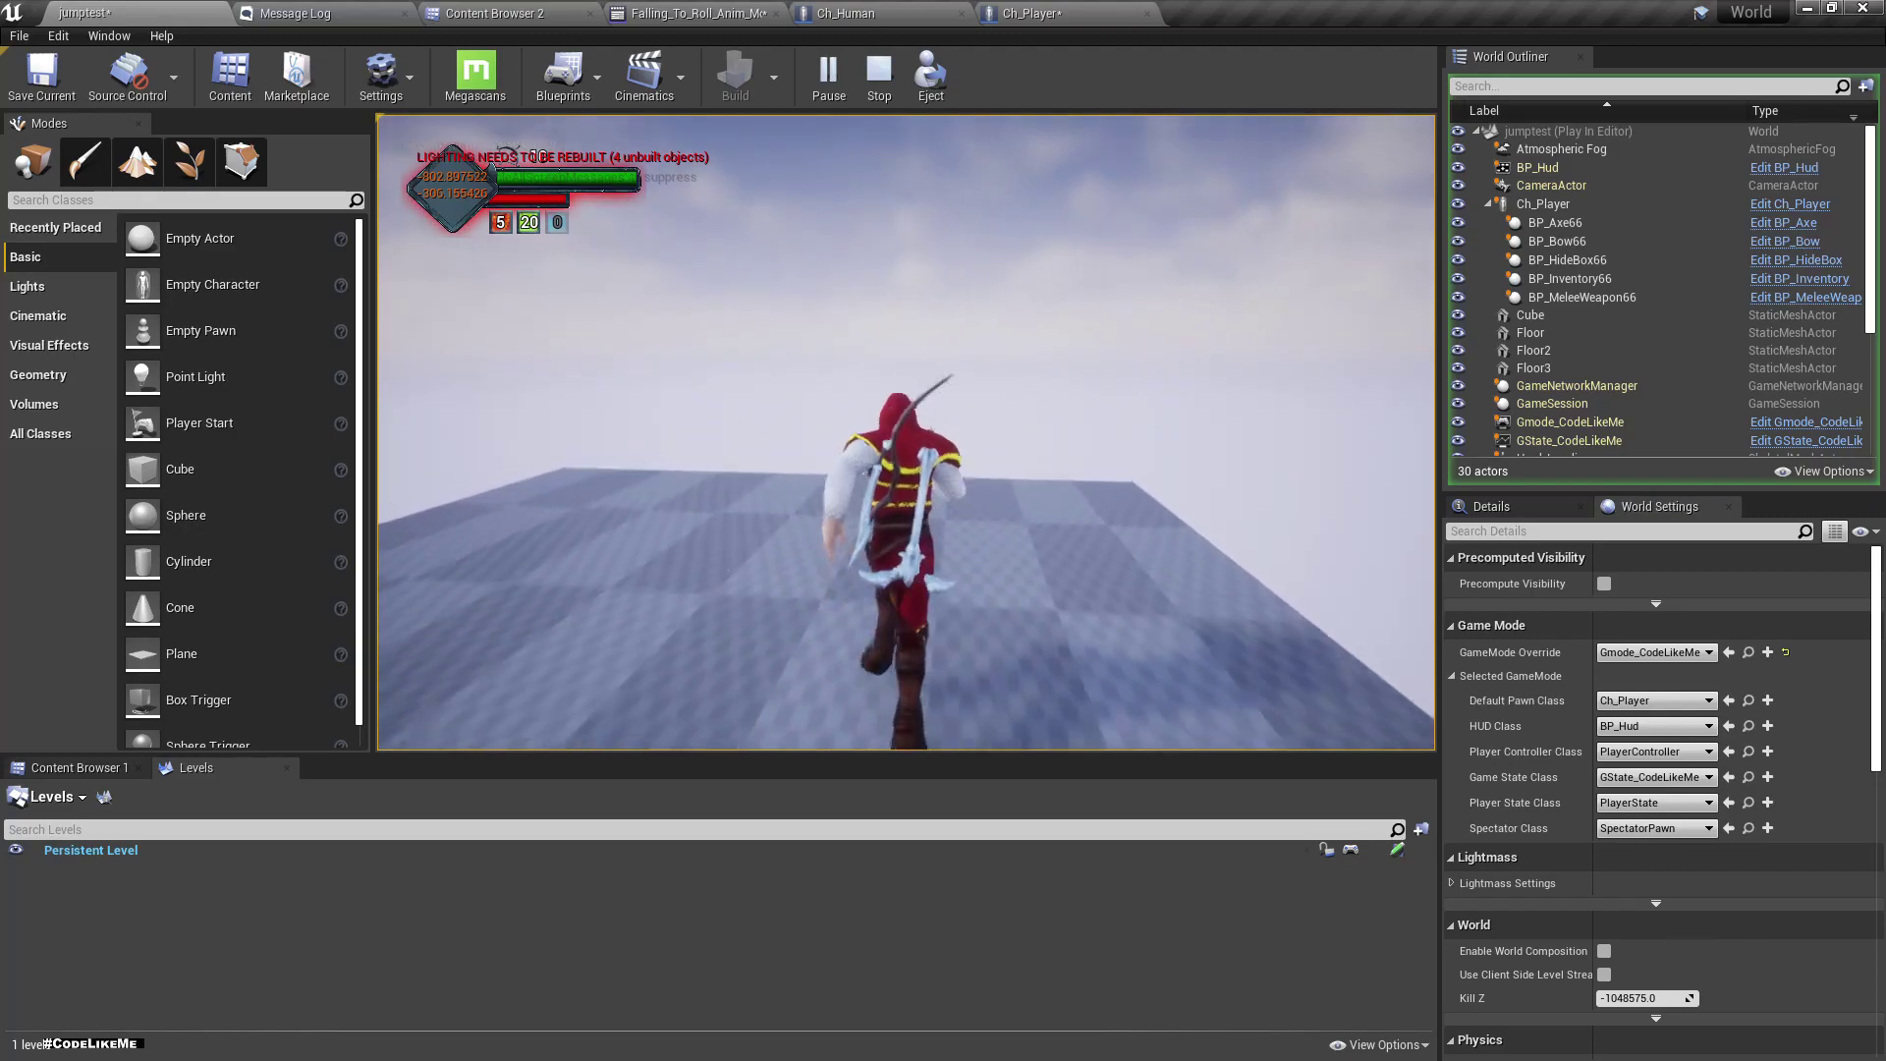
key("s")
key("F11")
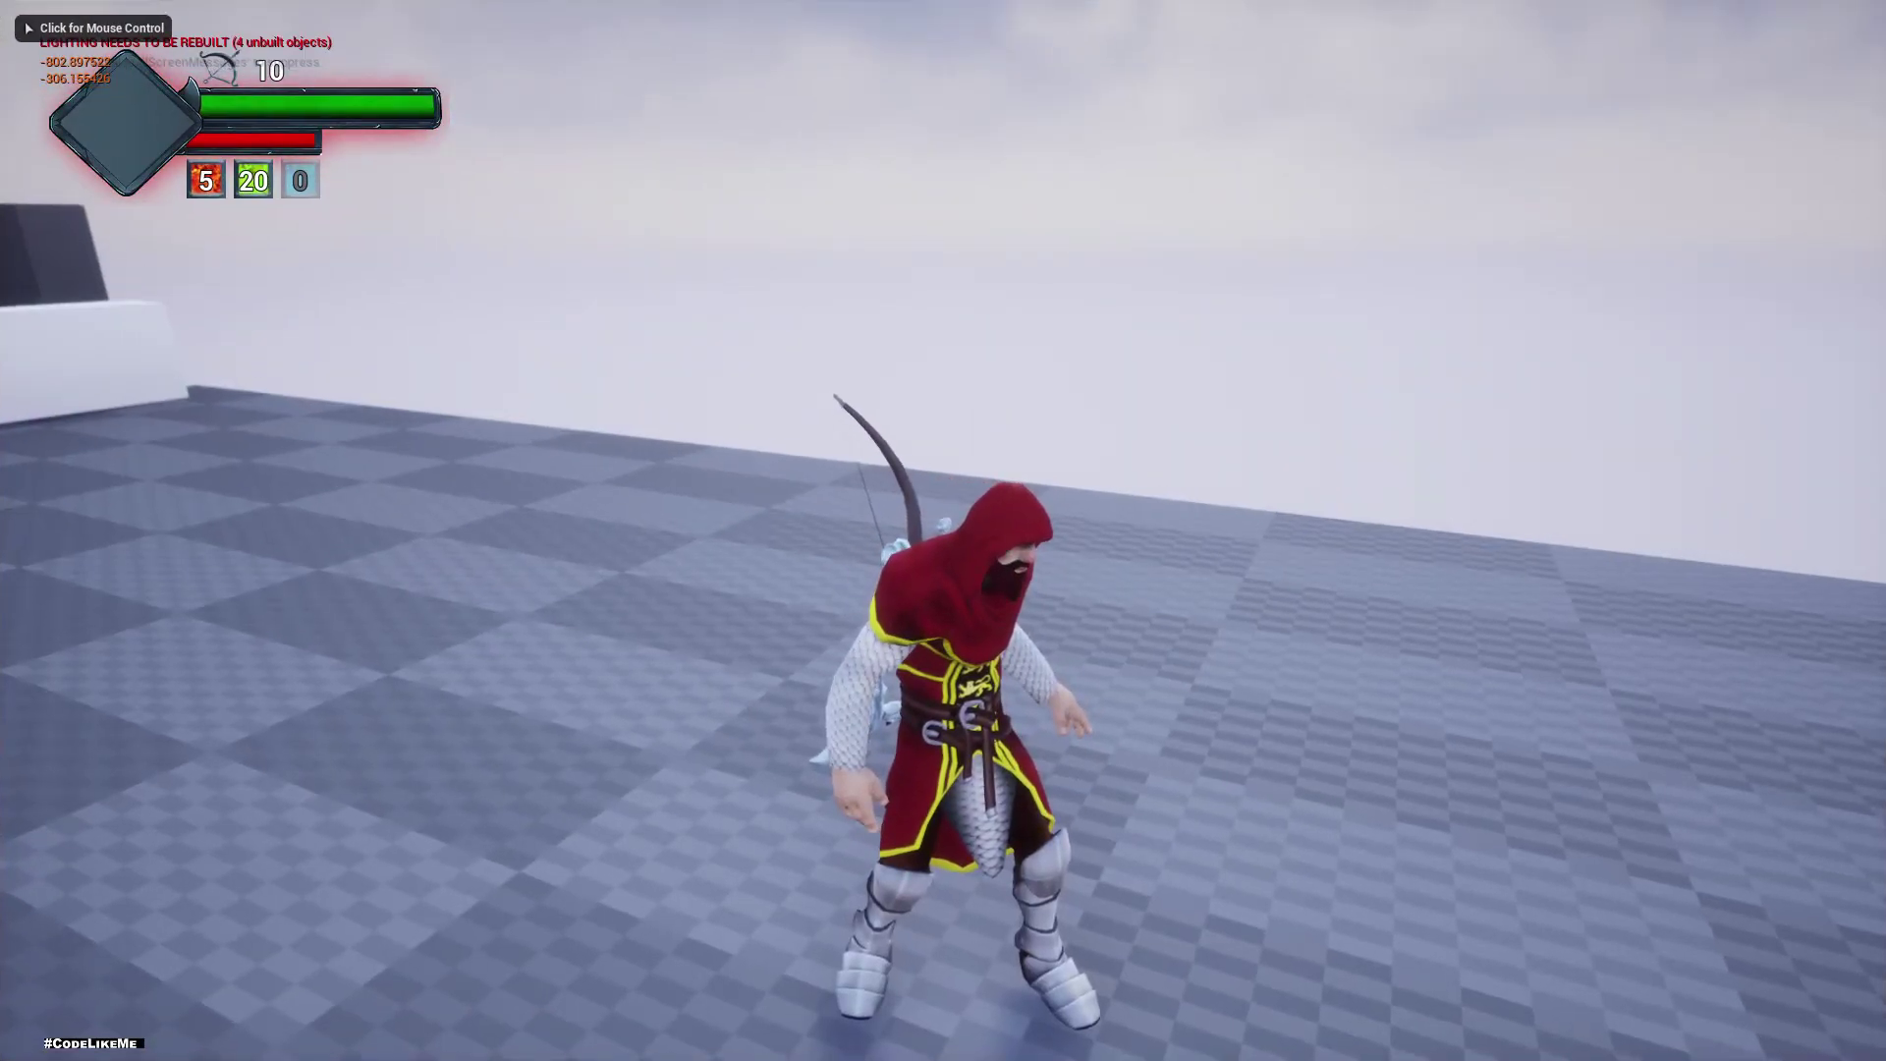
key("w")
key("w")
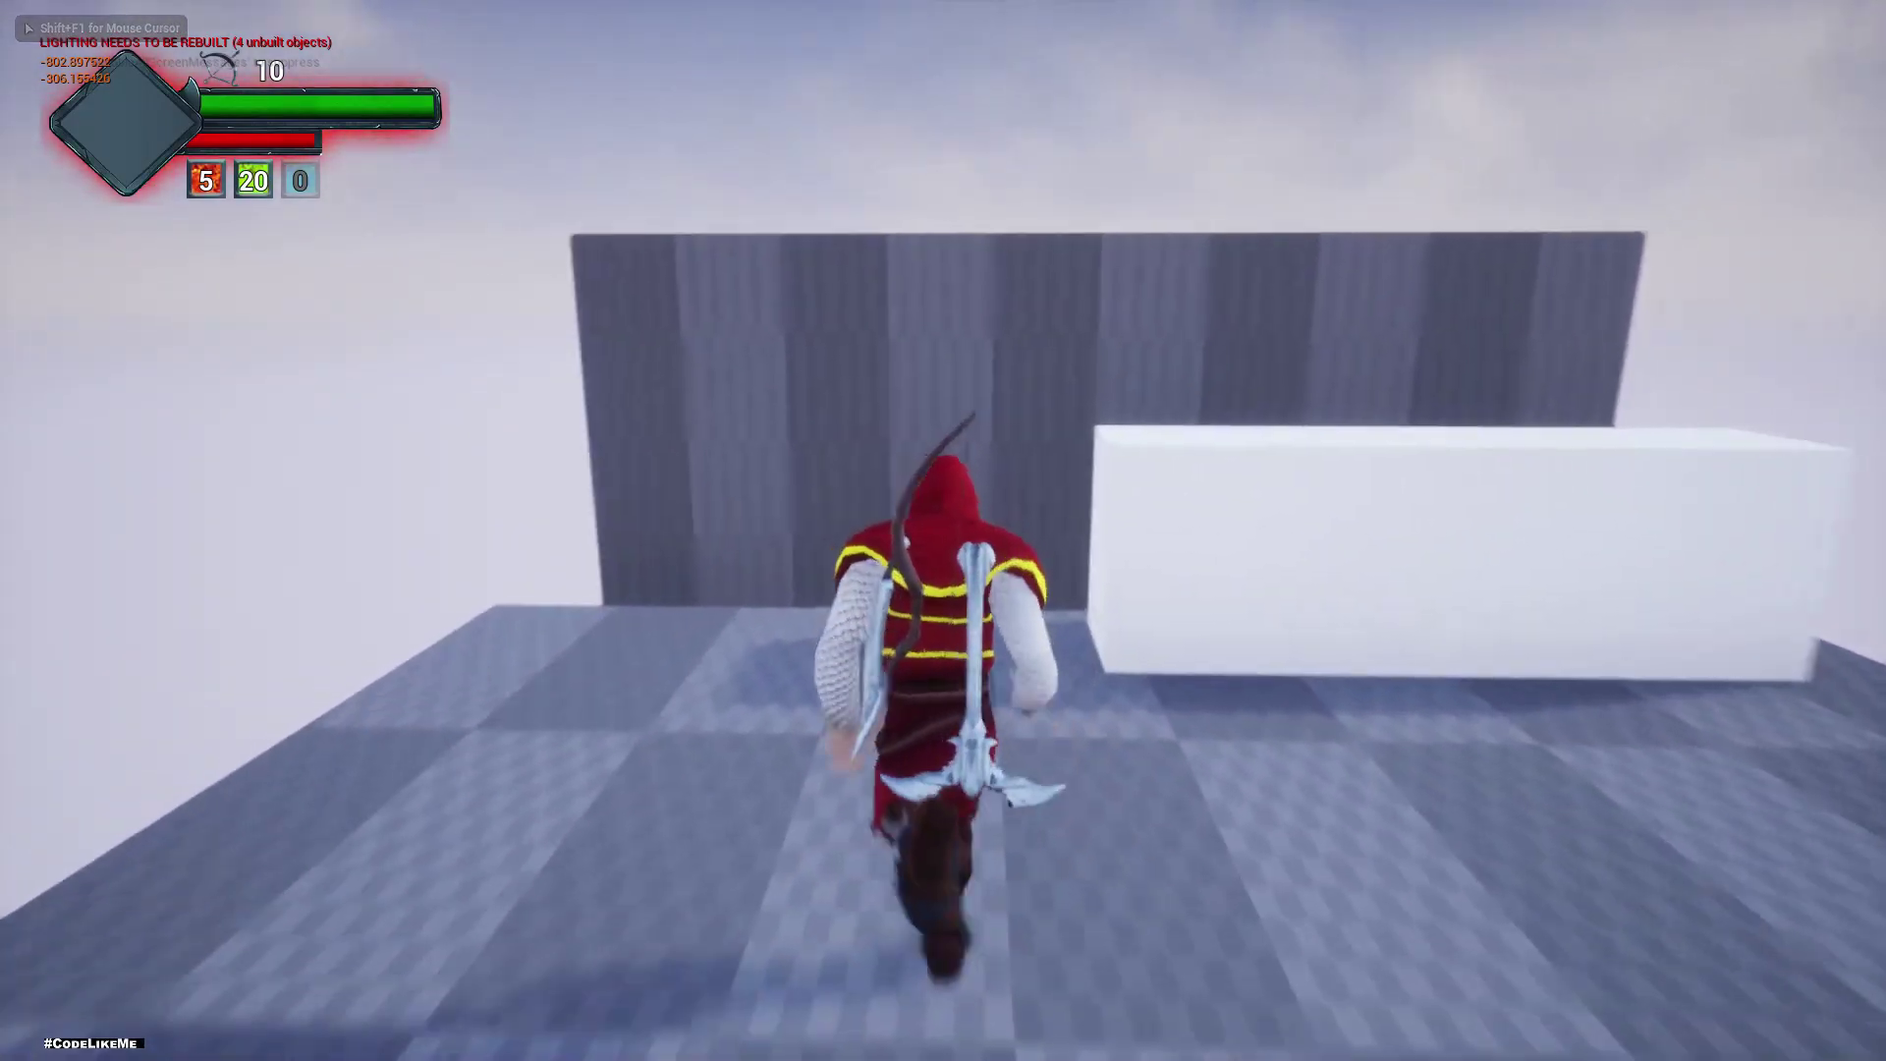
key("space")
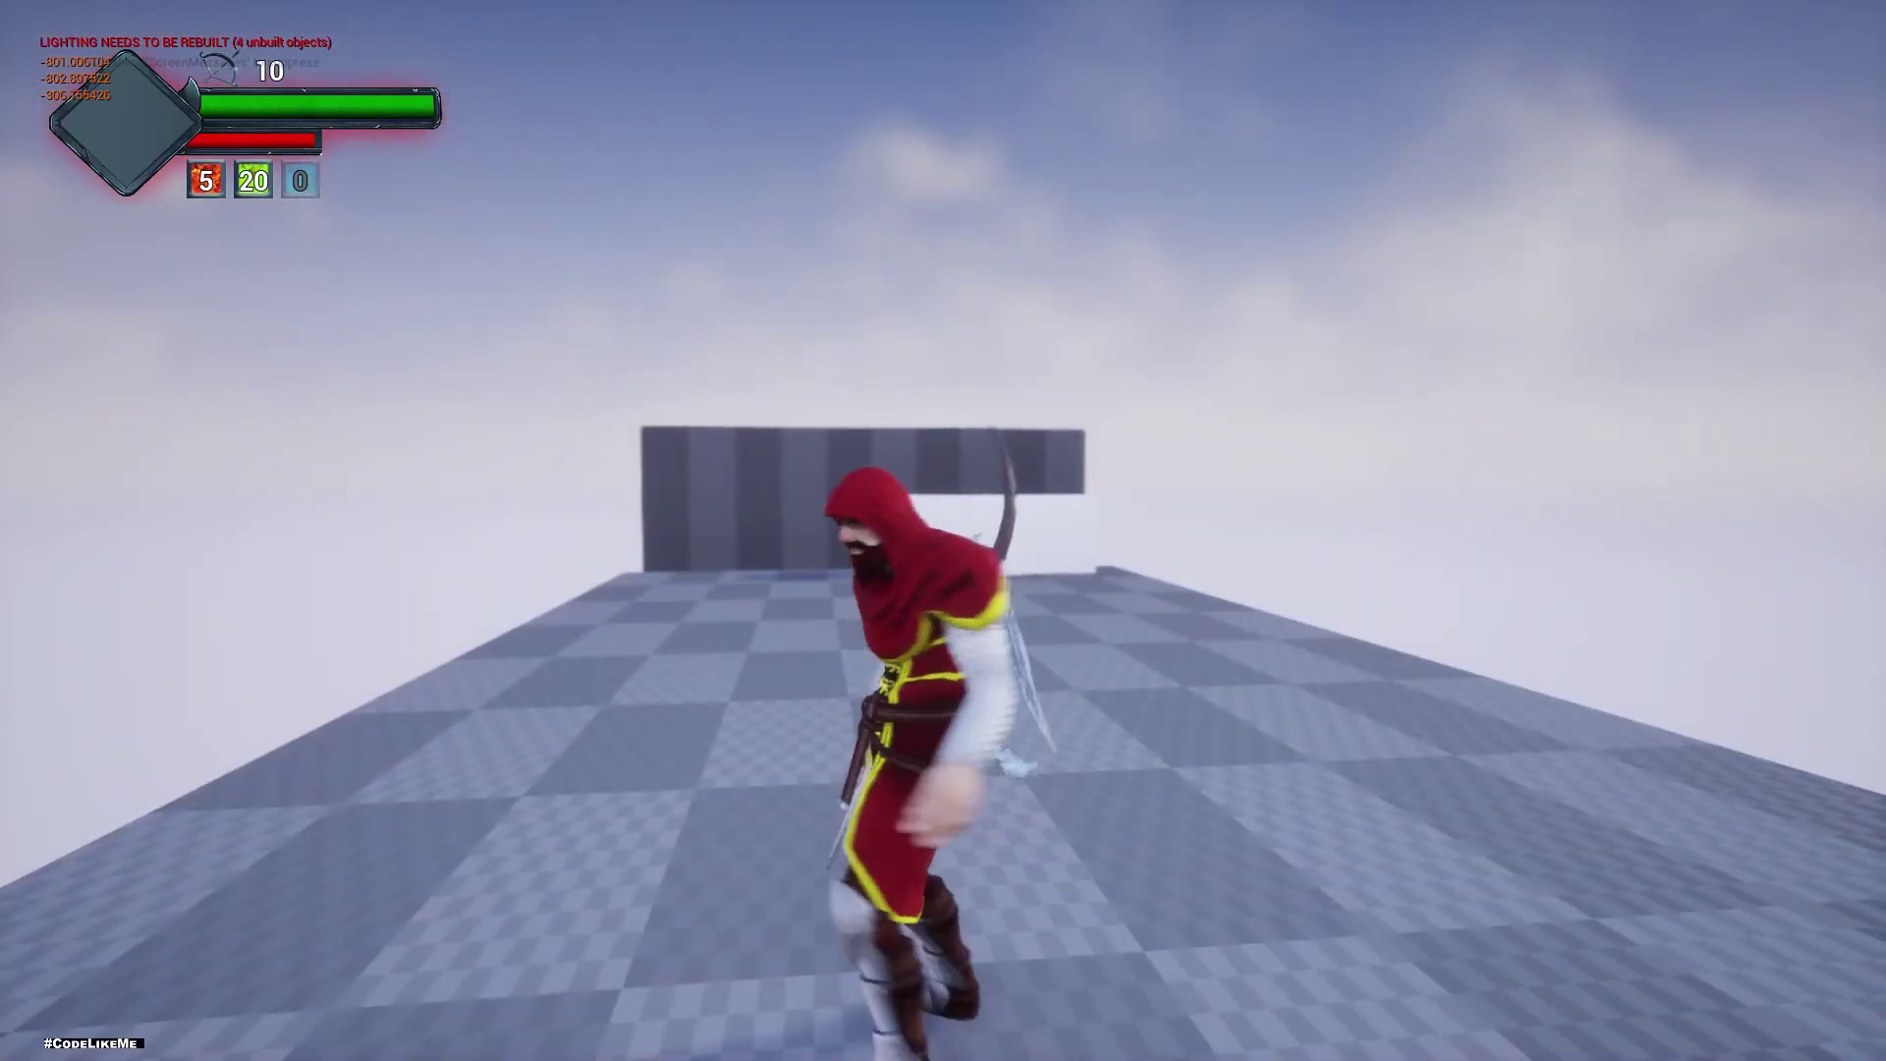
key("Escape")
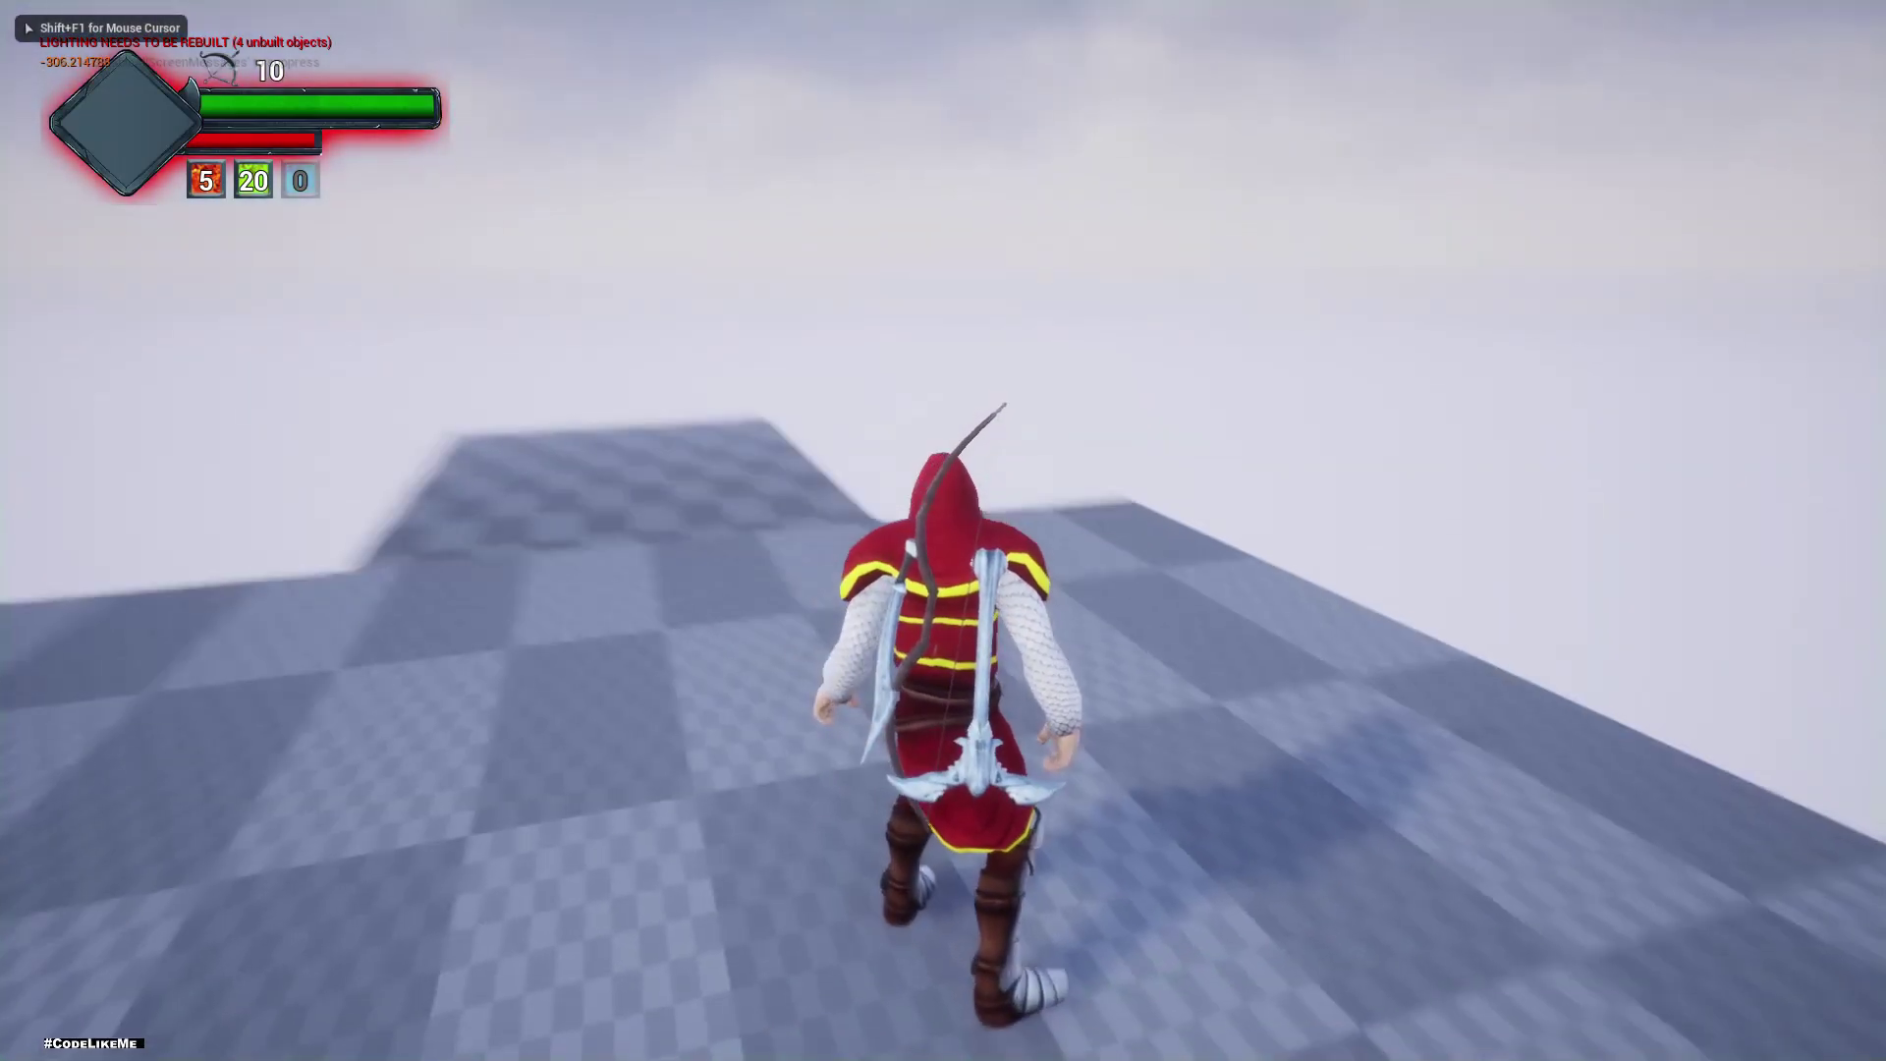
- Run the level once more with the knight moving forward to recheck the landing, and leave the fullscreen play session
key("w")
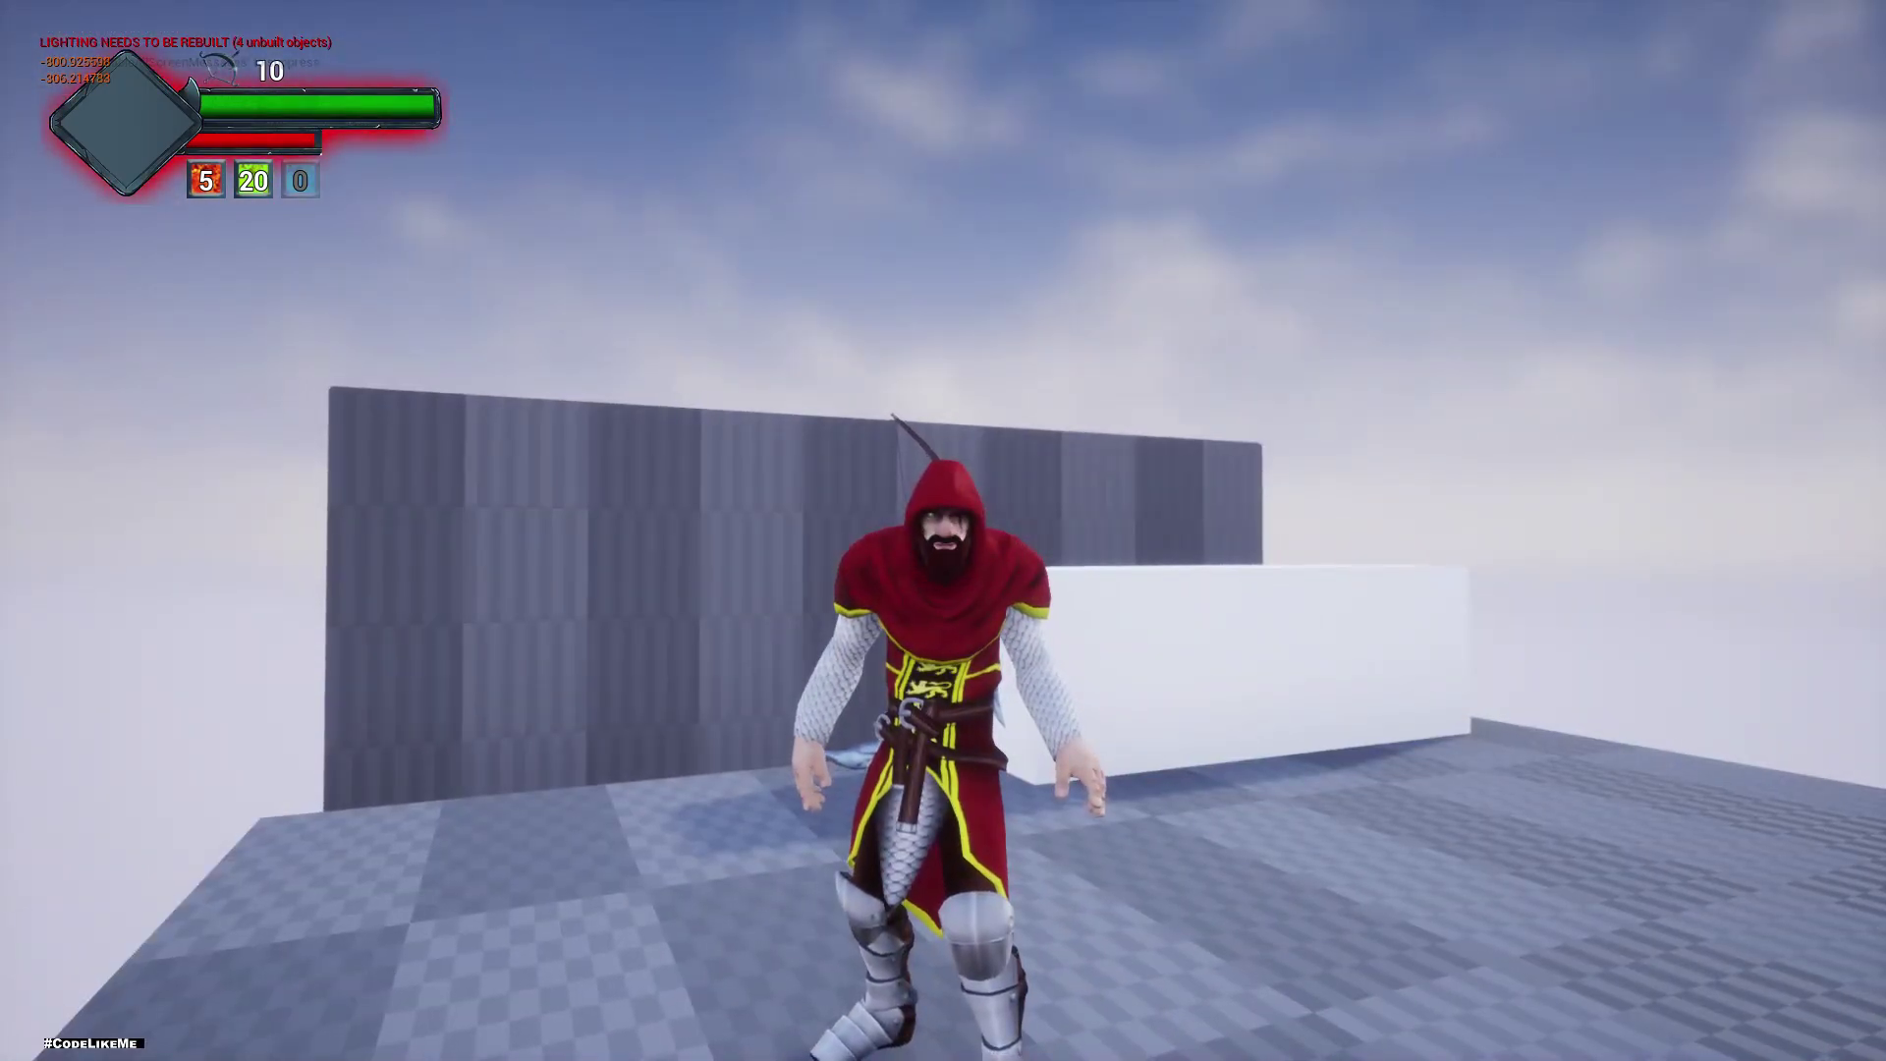
key("Escape")
key("F11")
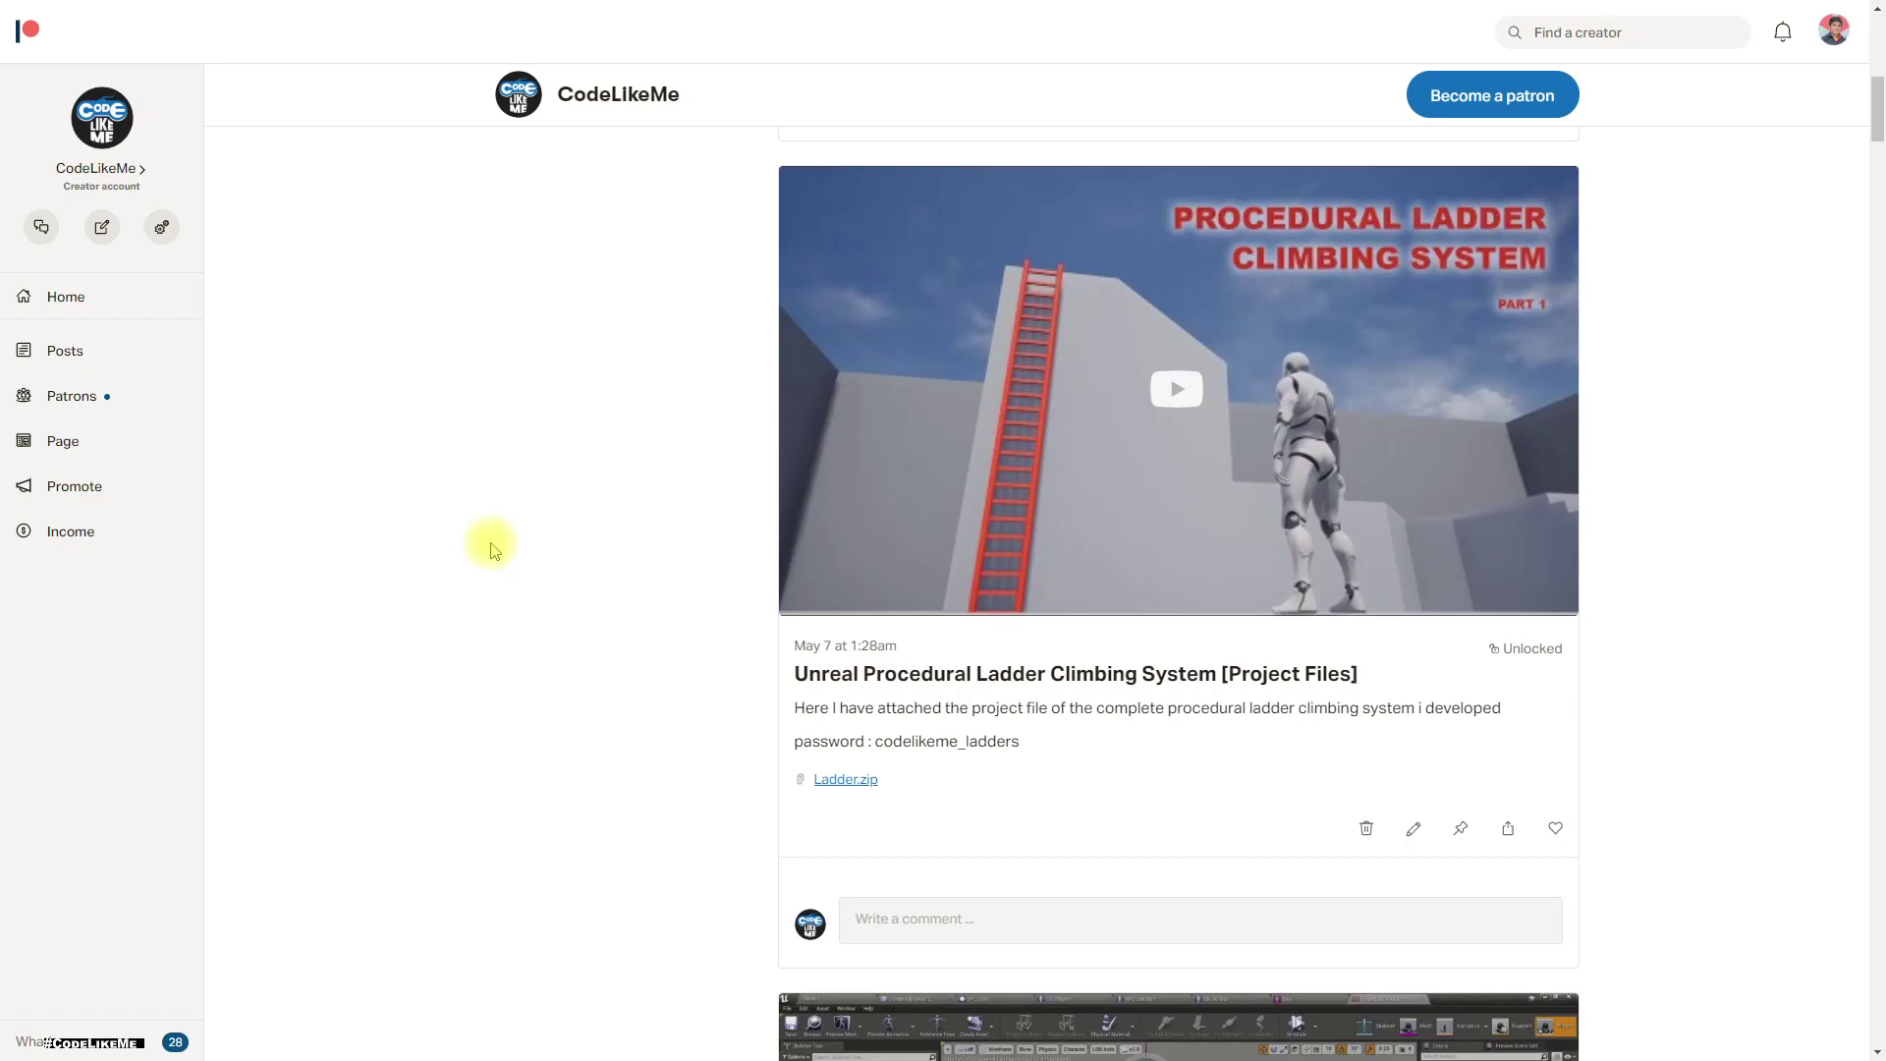
- On the CodeLikeMe Patreon page, look through the feed of project file and tutorial posts, from the ladder climbing system to older entries
scroll(1238, 570, "up", 2)
scroll(1280, 570, "down", 2)
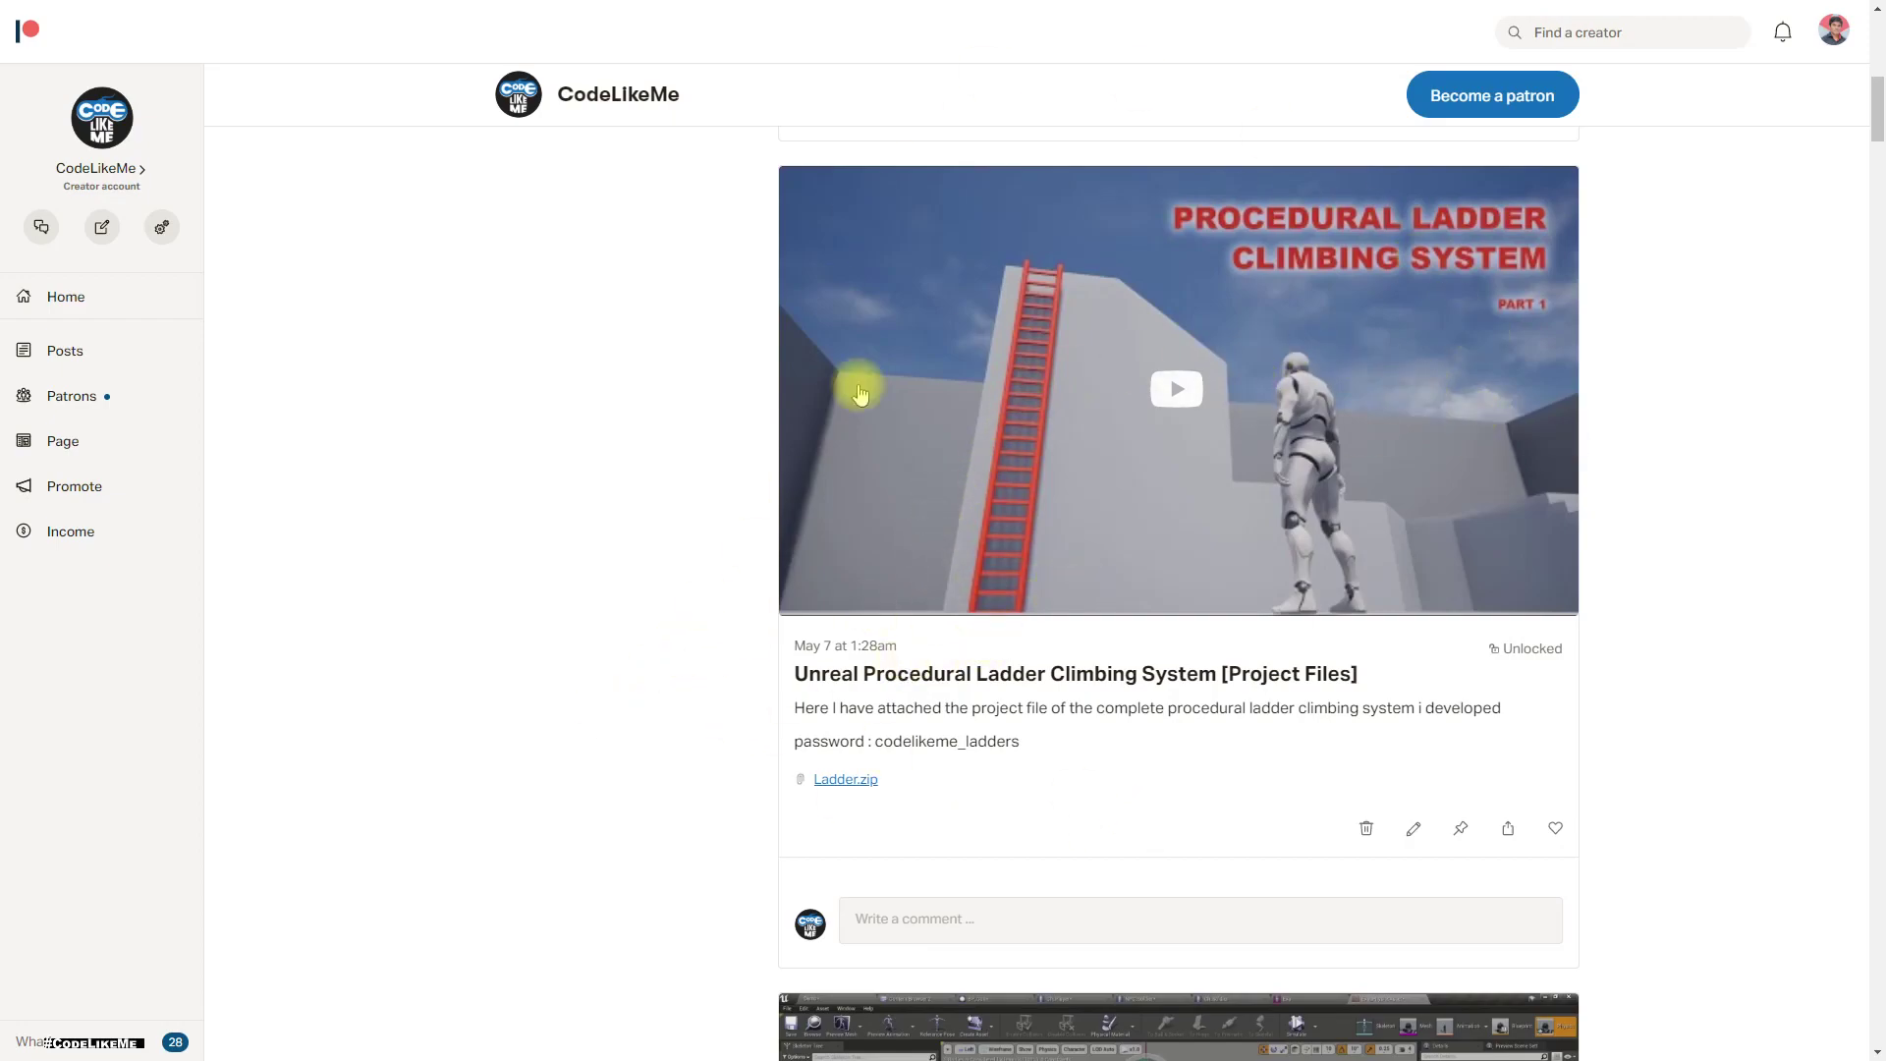
scroll(1256, 426, "down", 1)
scroll(1256, 426, "down", 15)
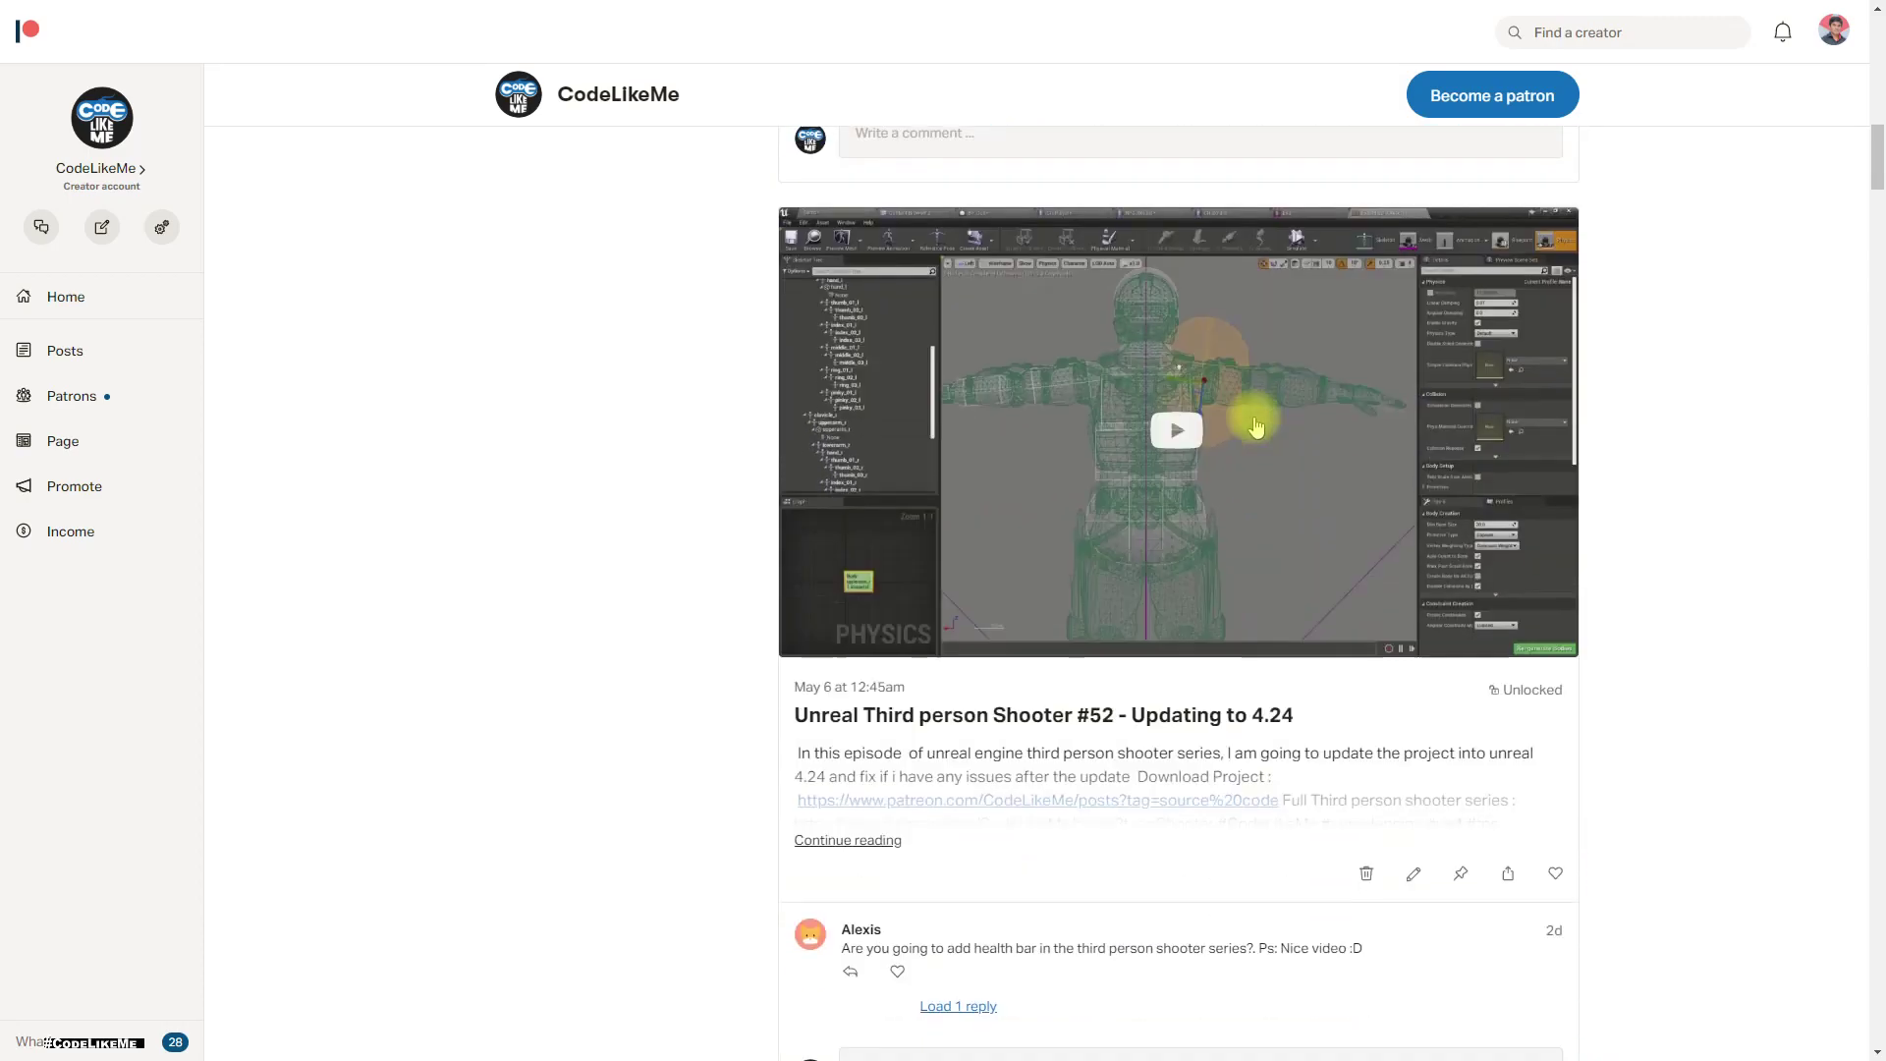
scroll(1256, 426, "down", 15)
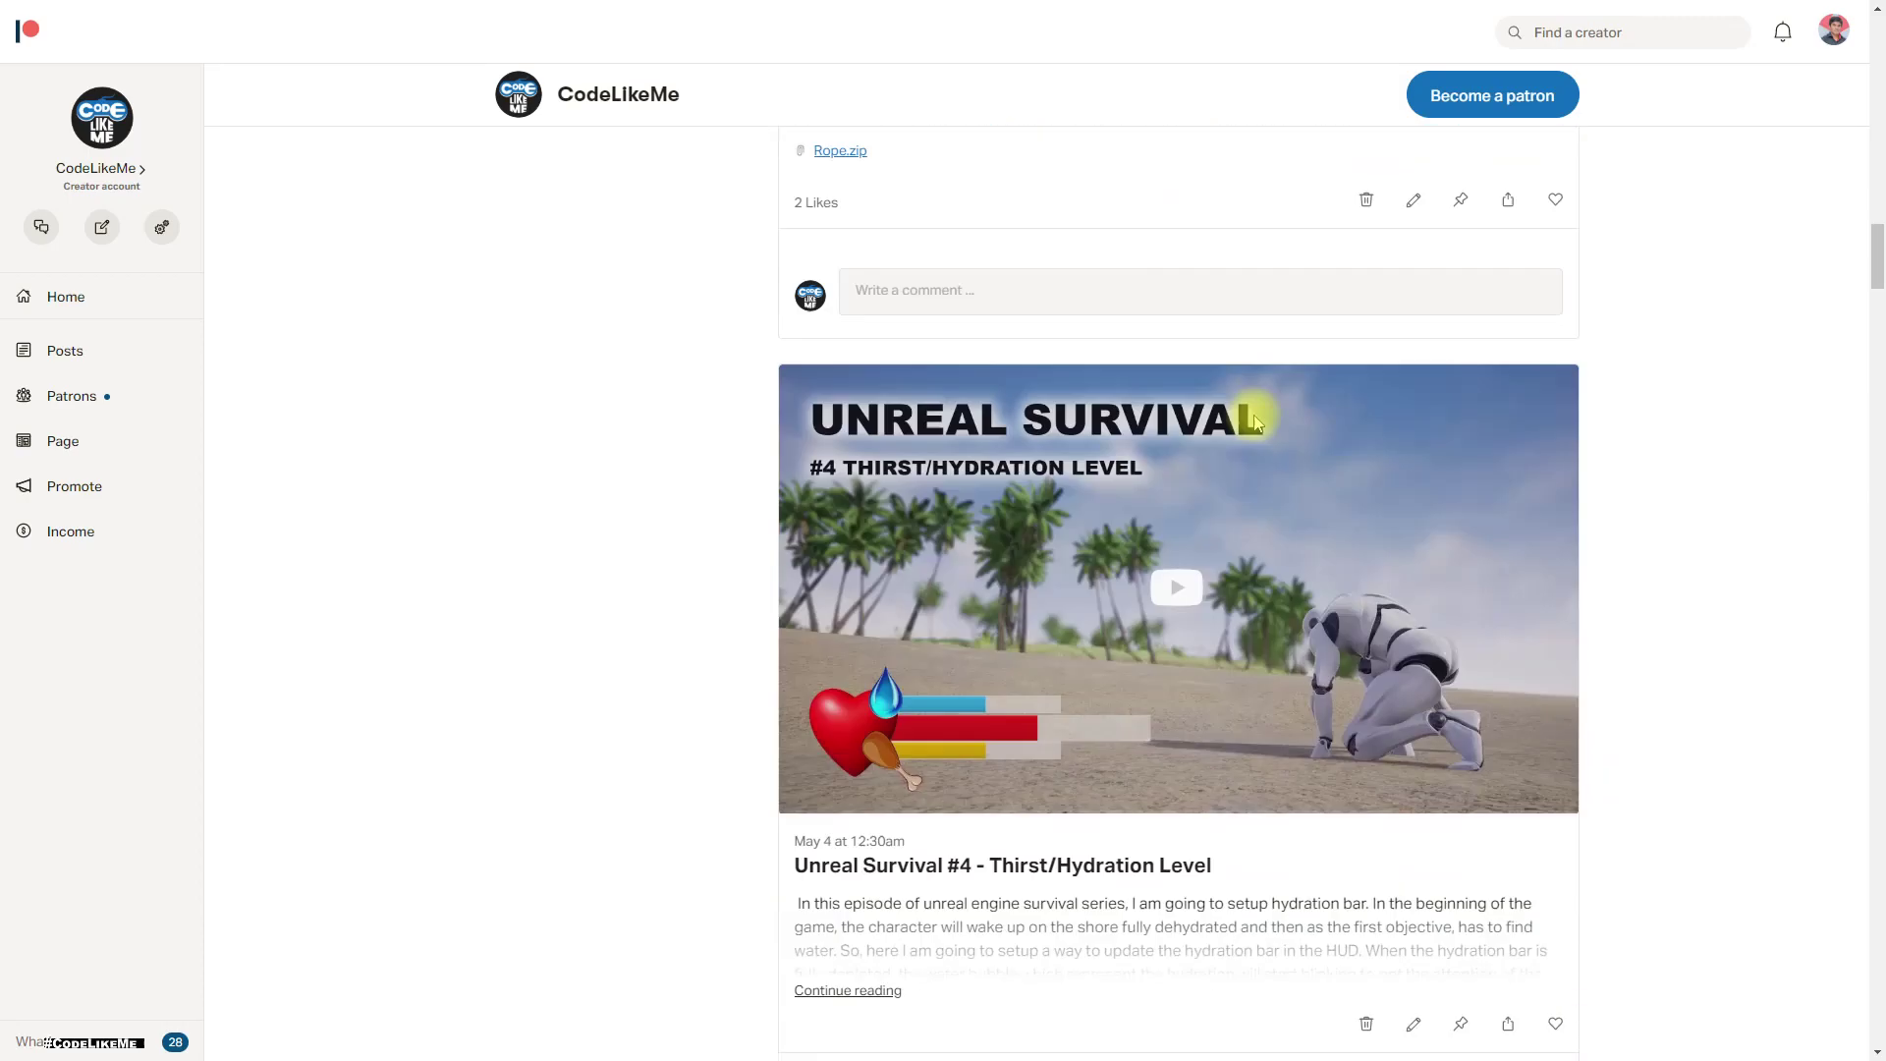
scroll(1262, 425, "down", 9)
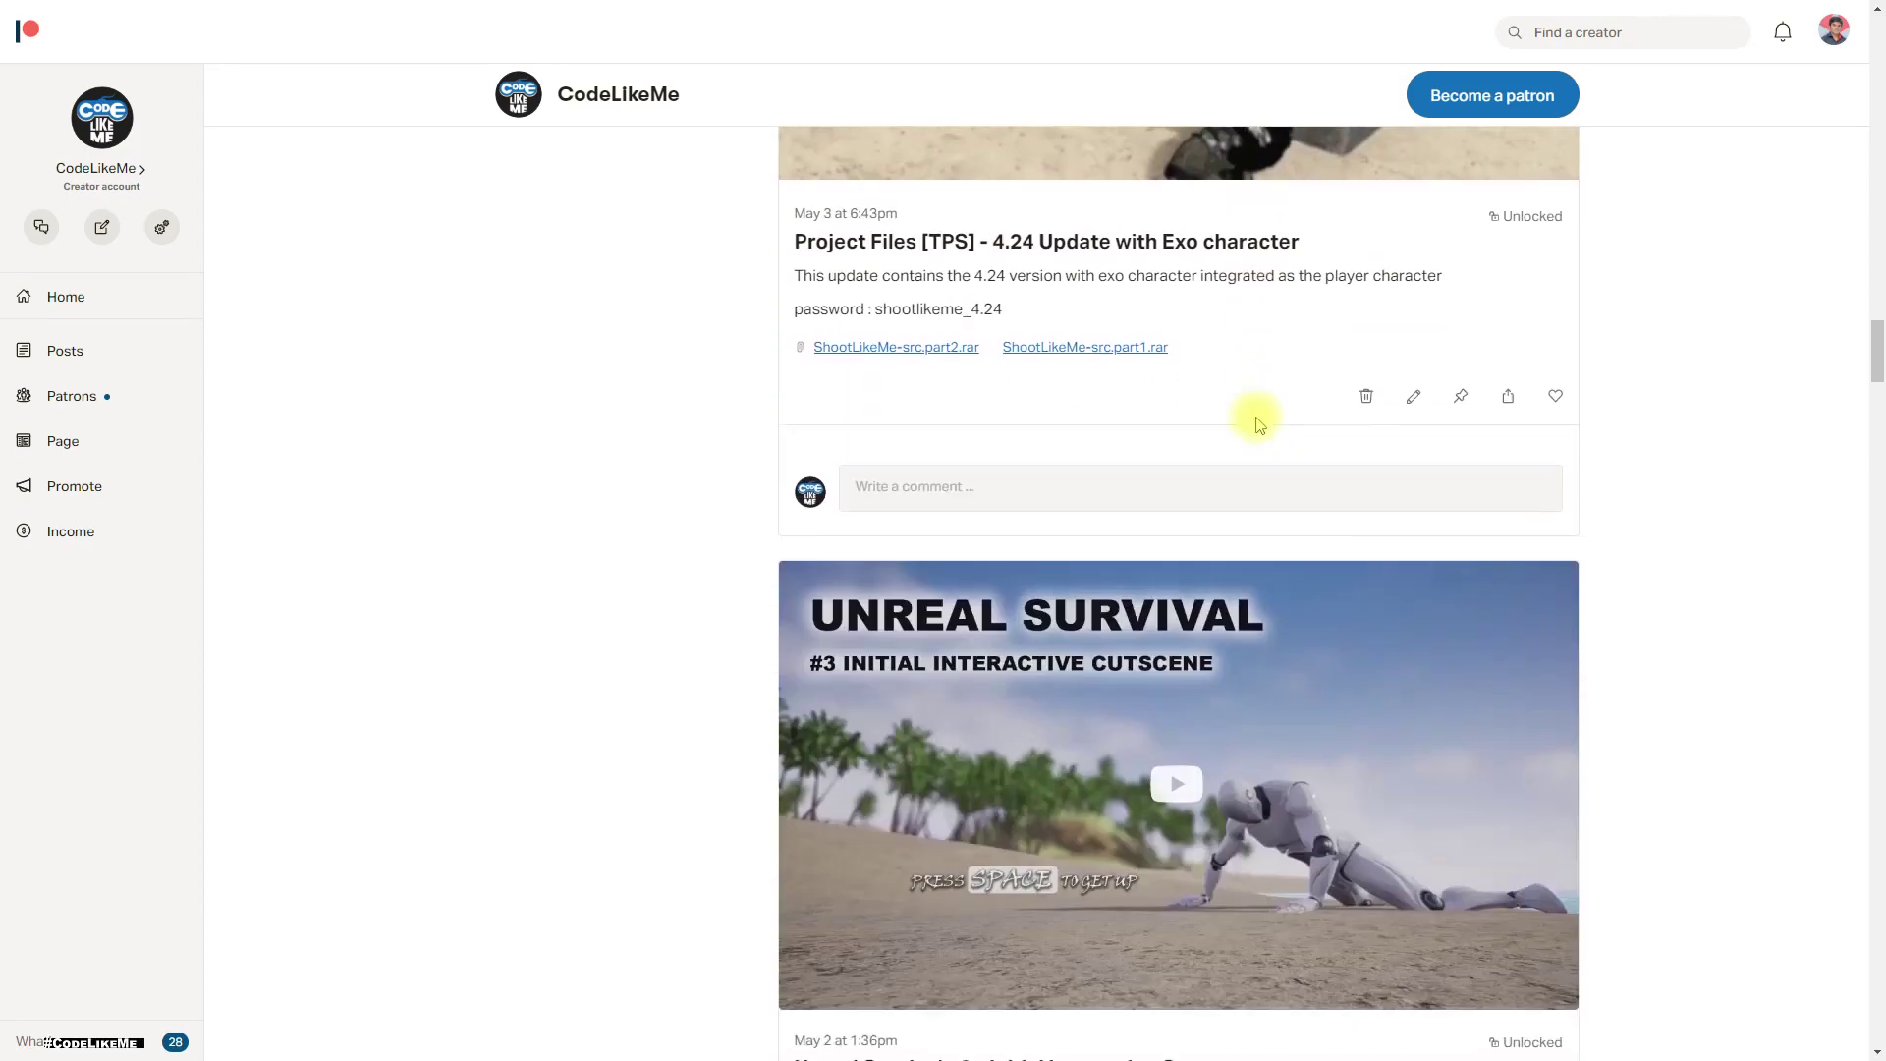
scroll(1262, 428, "up", 6)
scroll(1254, 421, "down", 11)
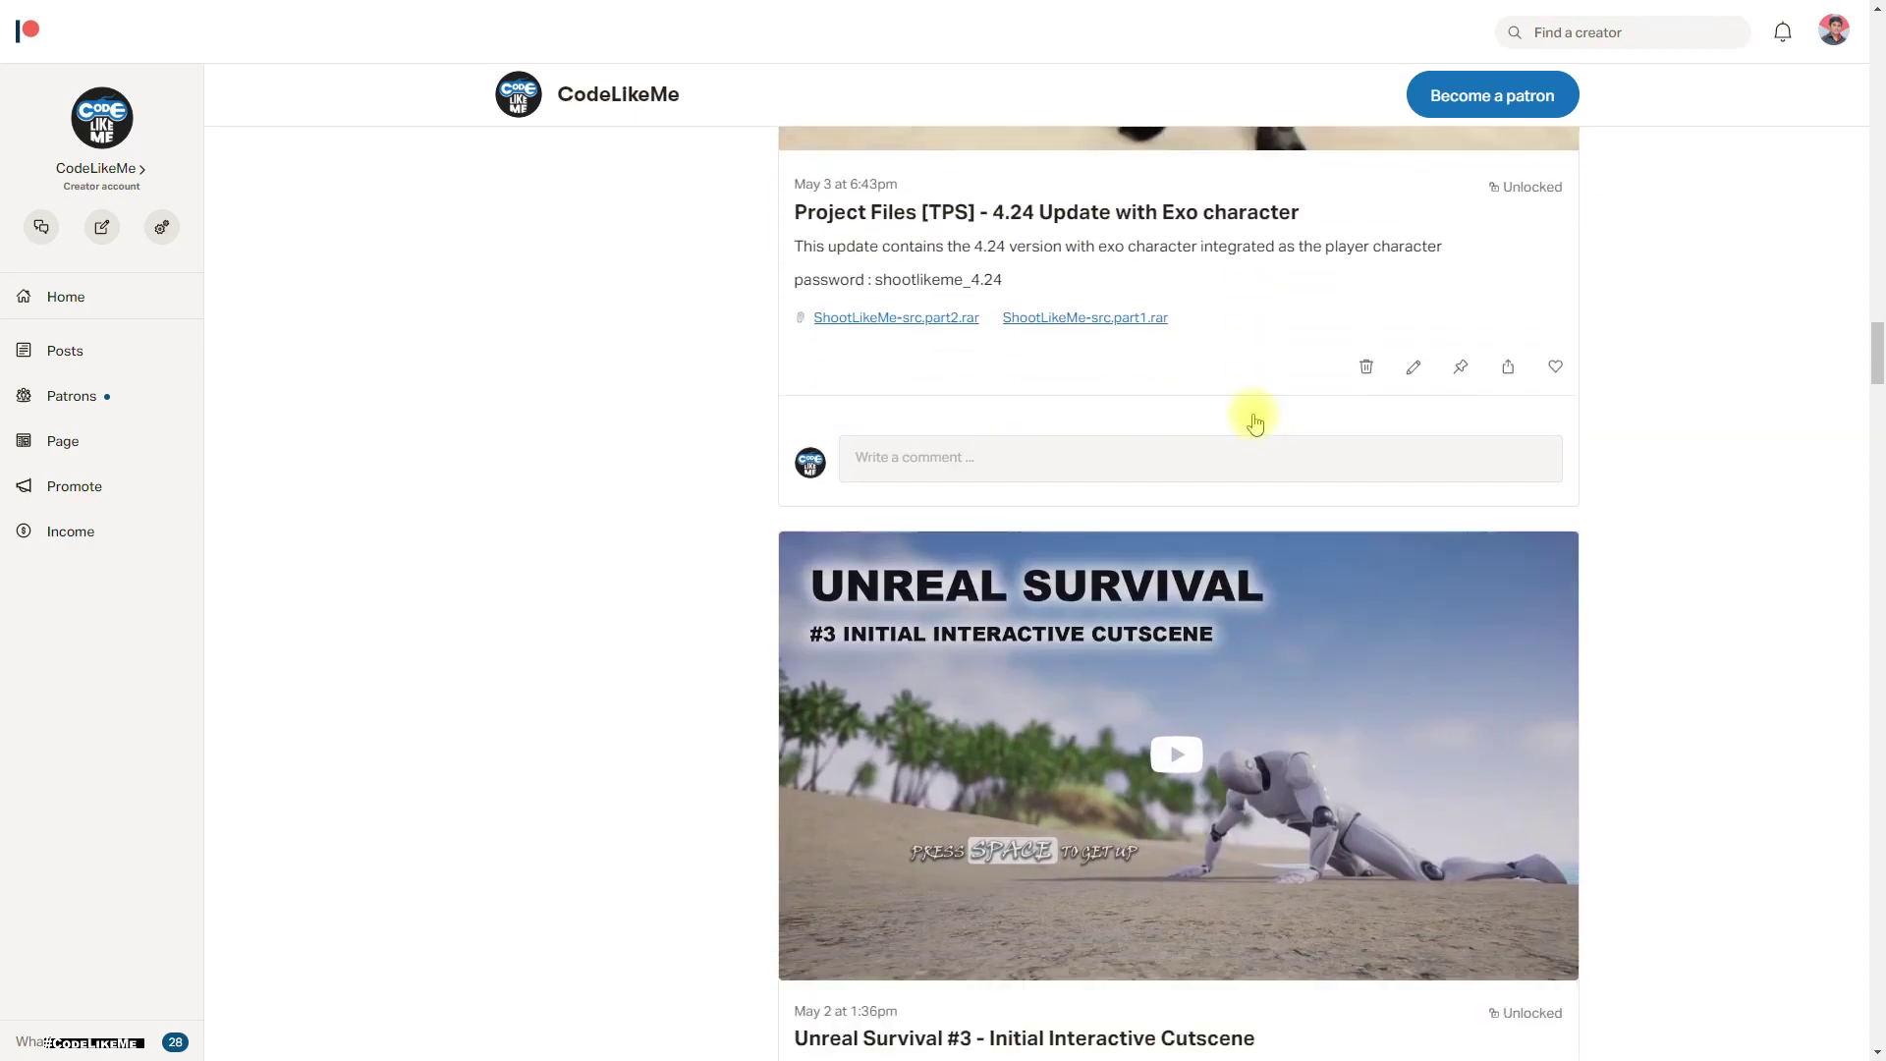
scroll(1256, 422, "down", 16)
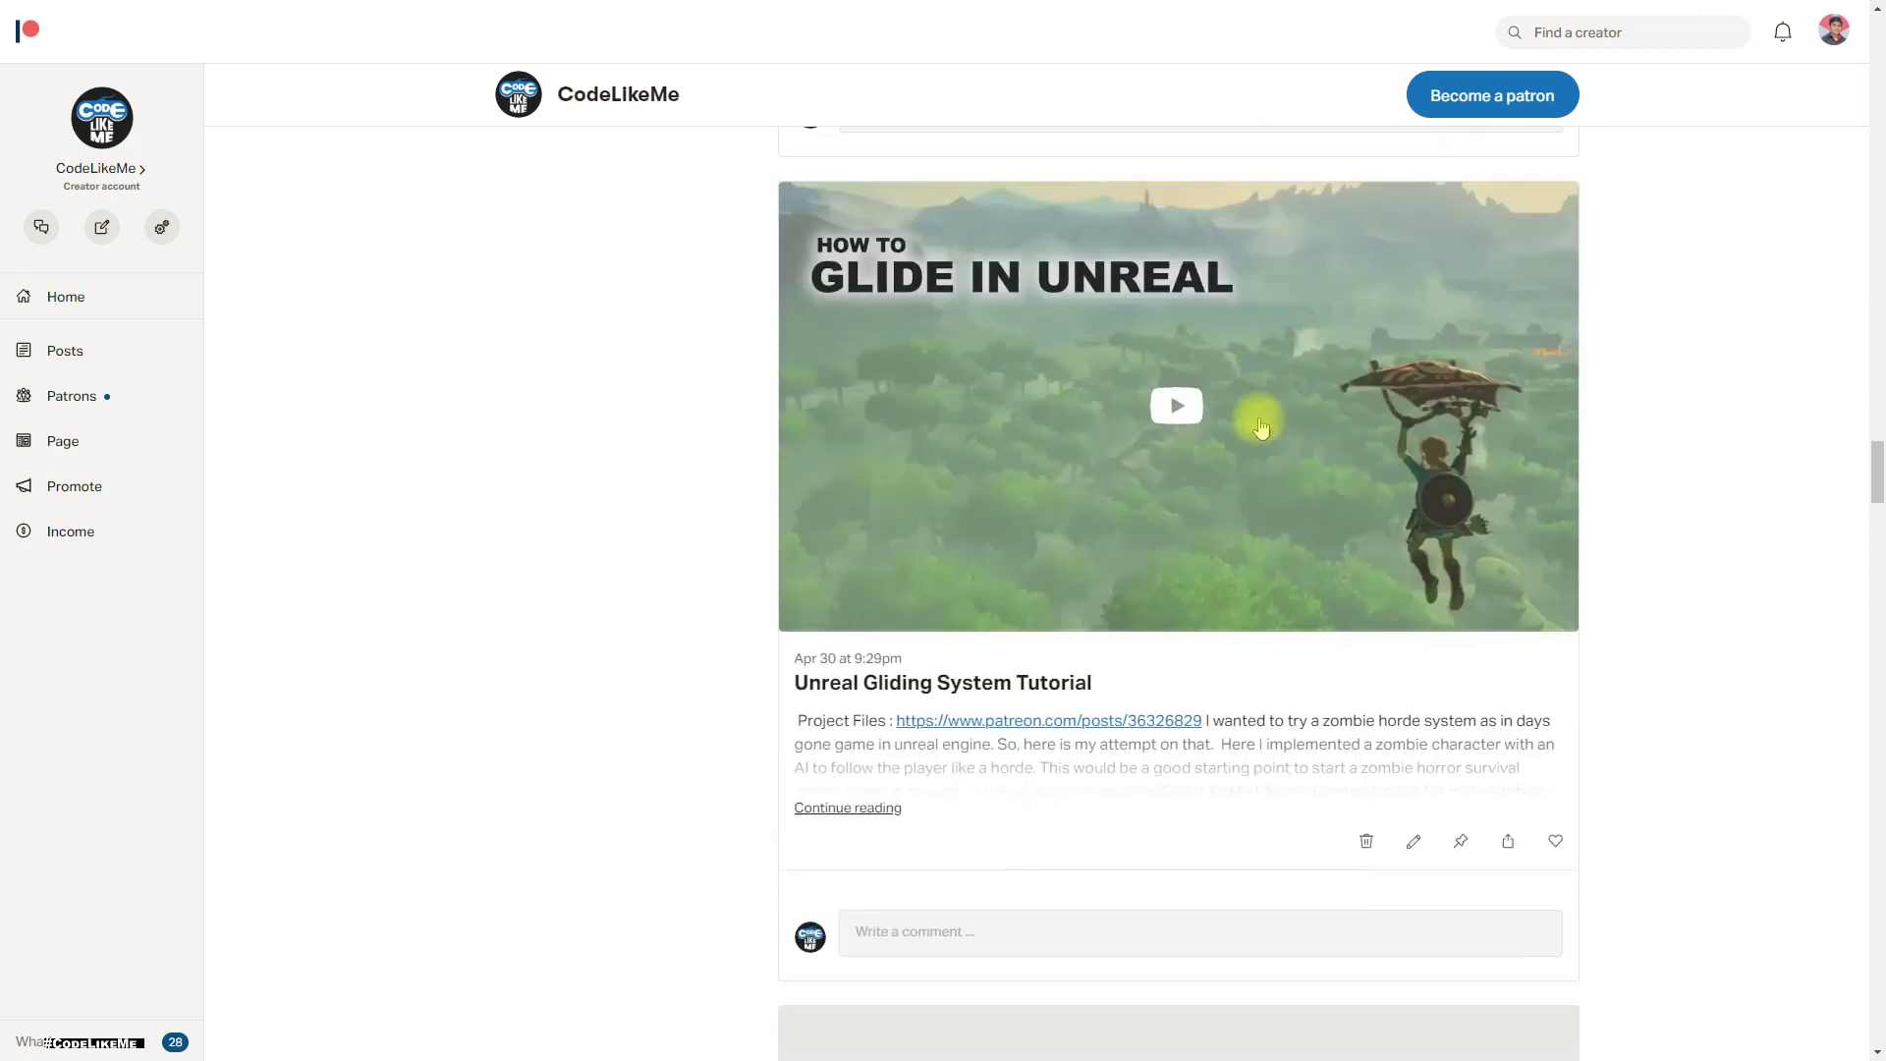
scroll(1262, 424, "down", 20)
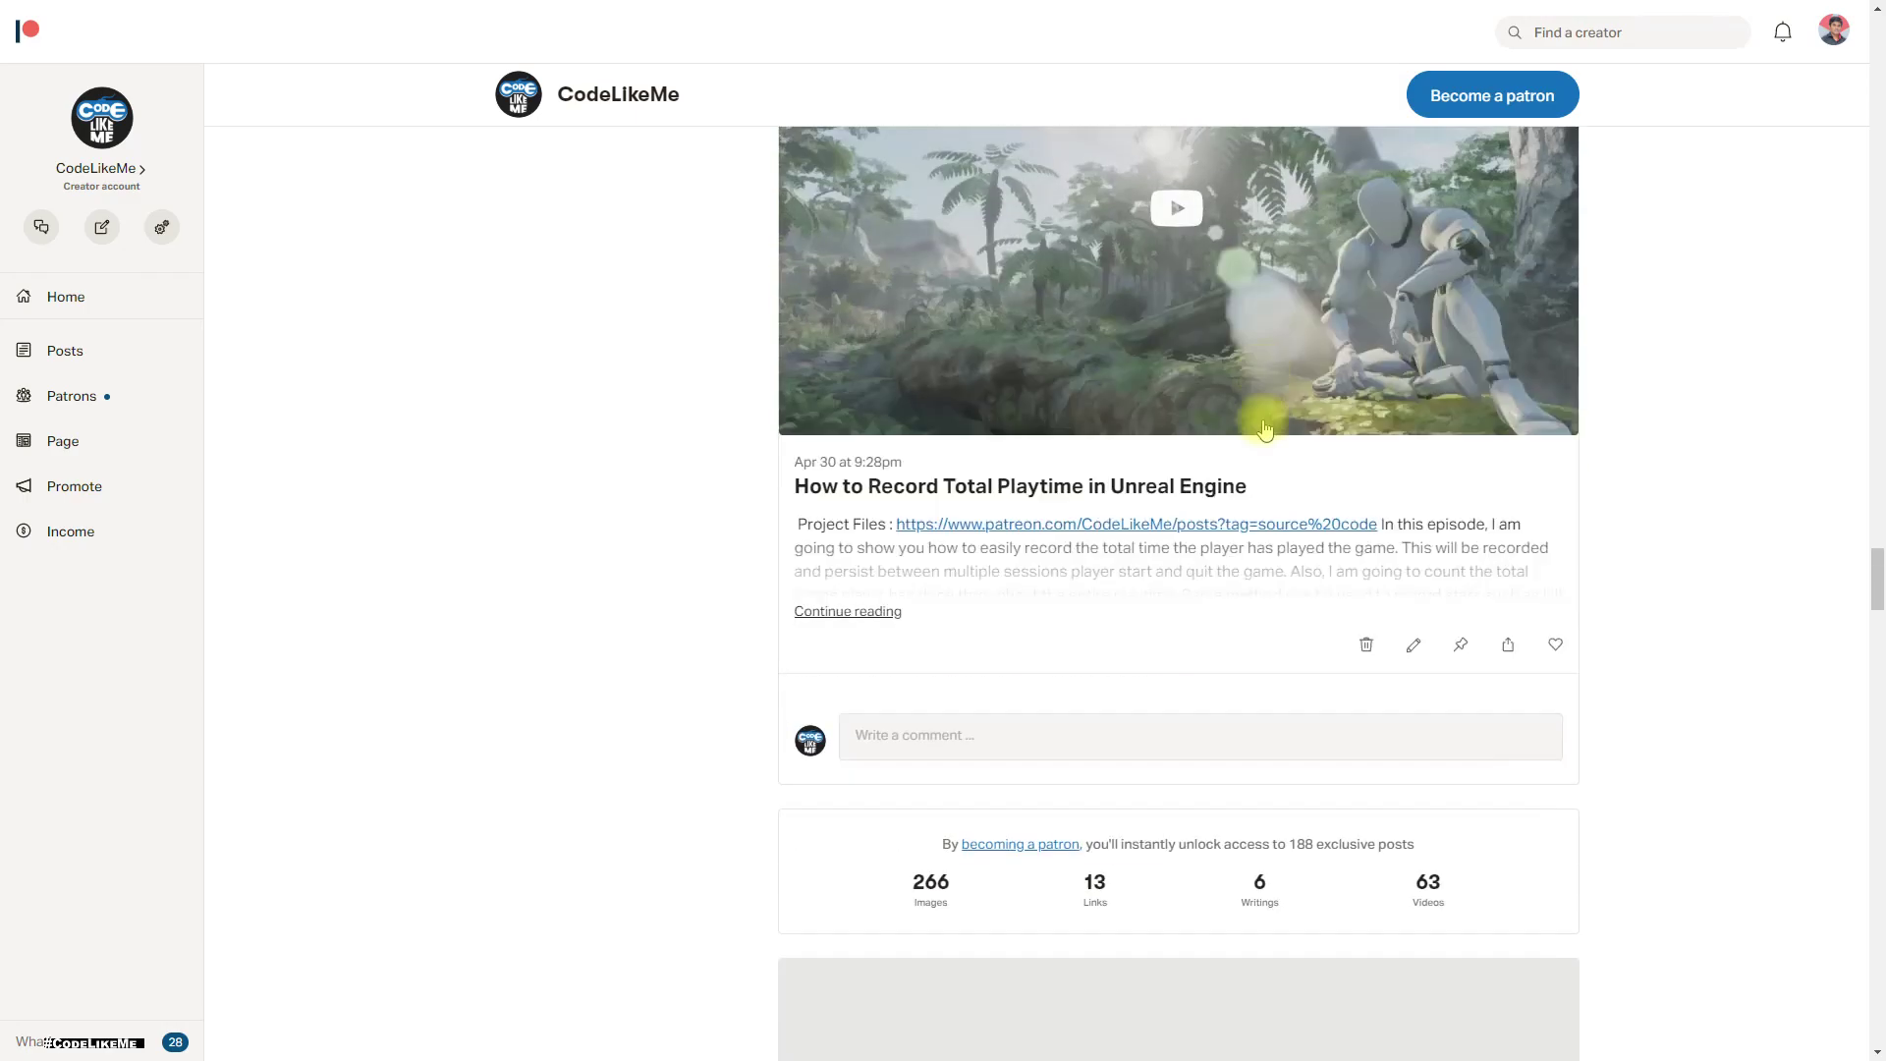
scroll(1267, 437, "down", 6)
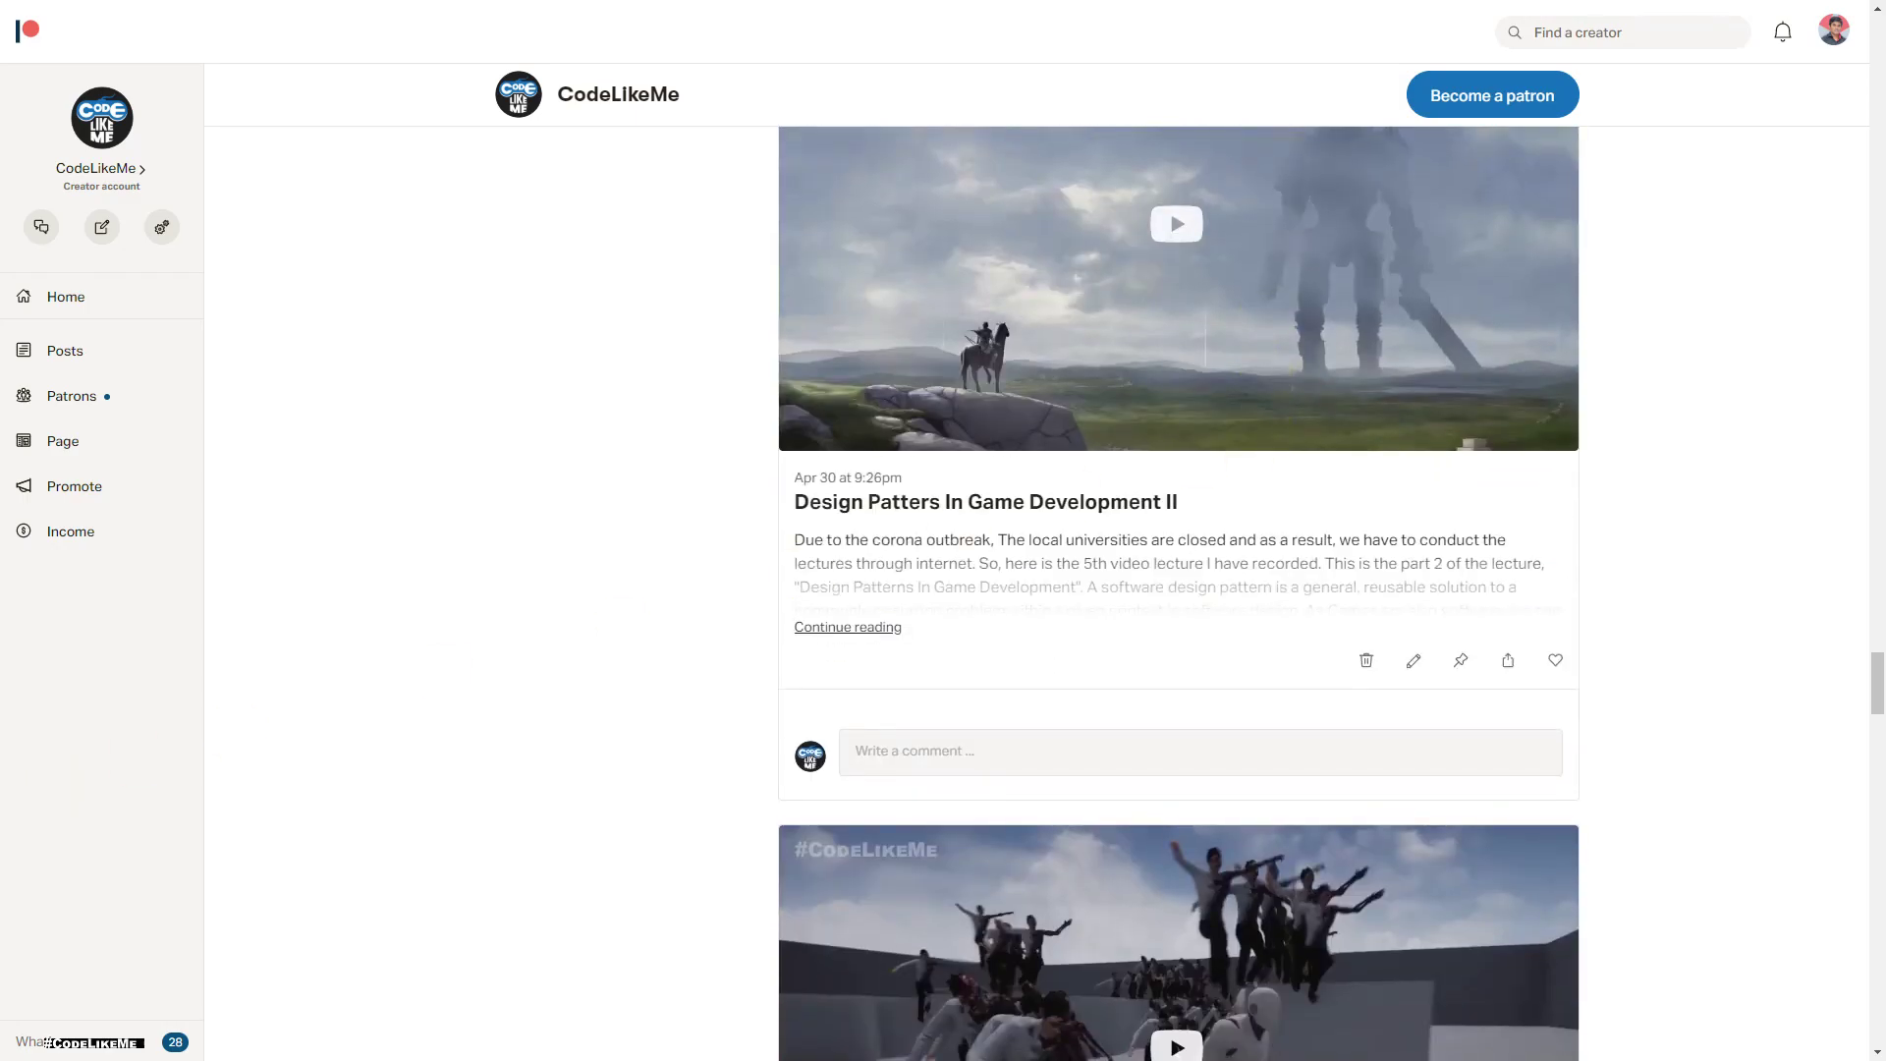